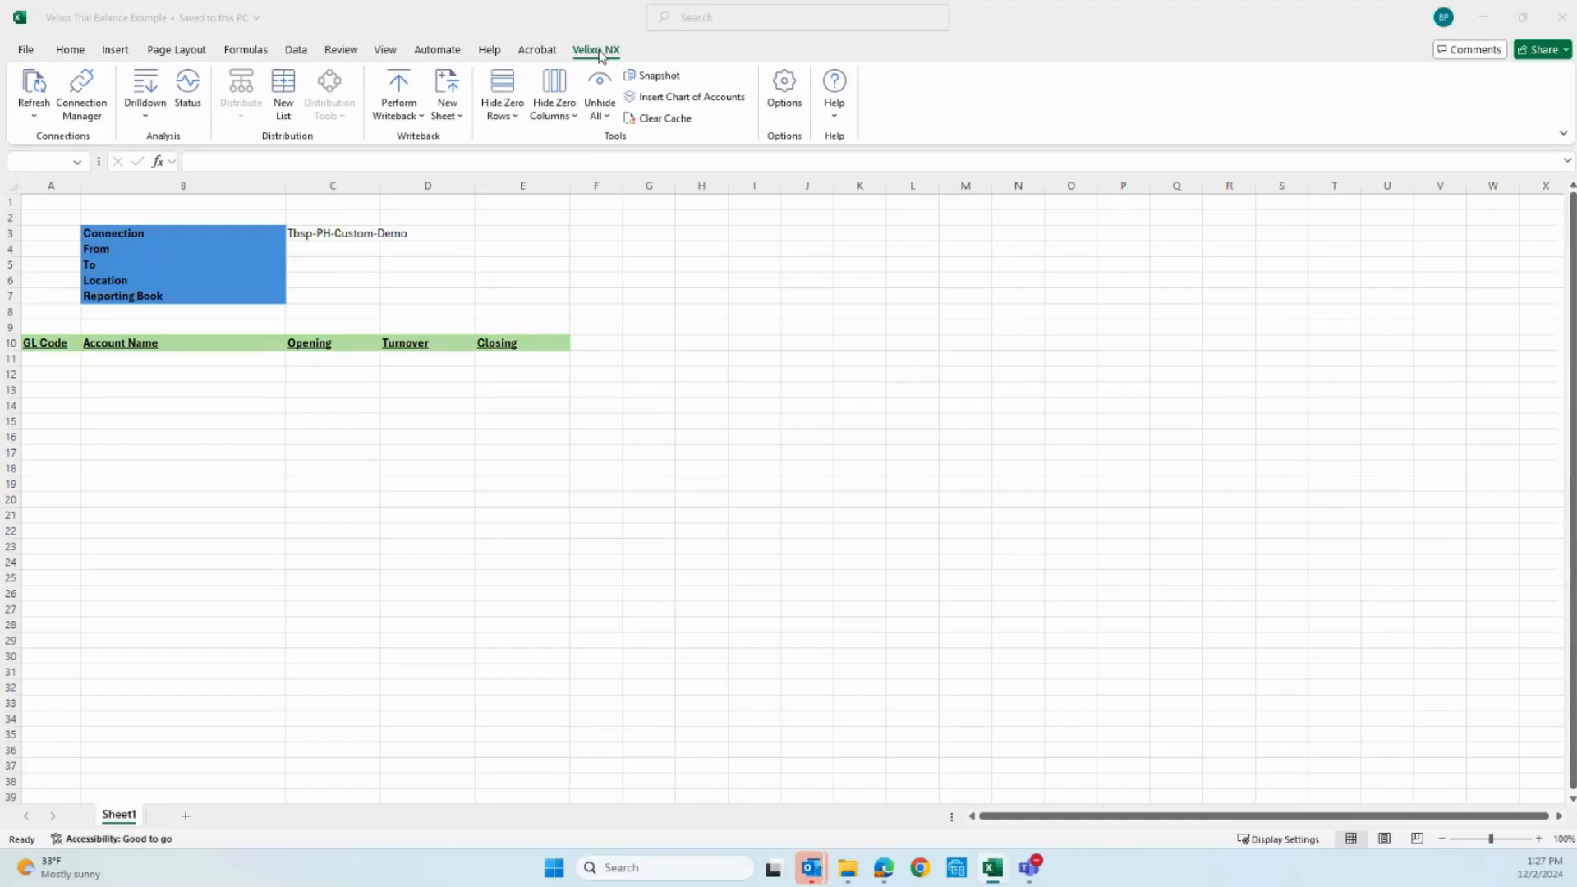
Step: Check the available connection in the Velixo Connection Manager, select the From date cell C4 and close the manager
click(75, 100)
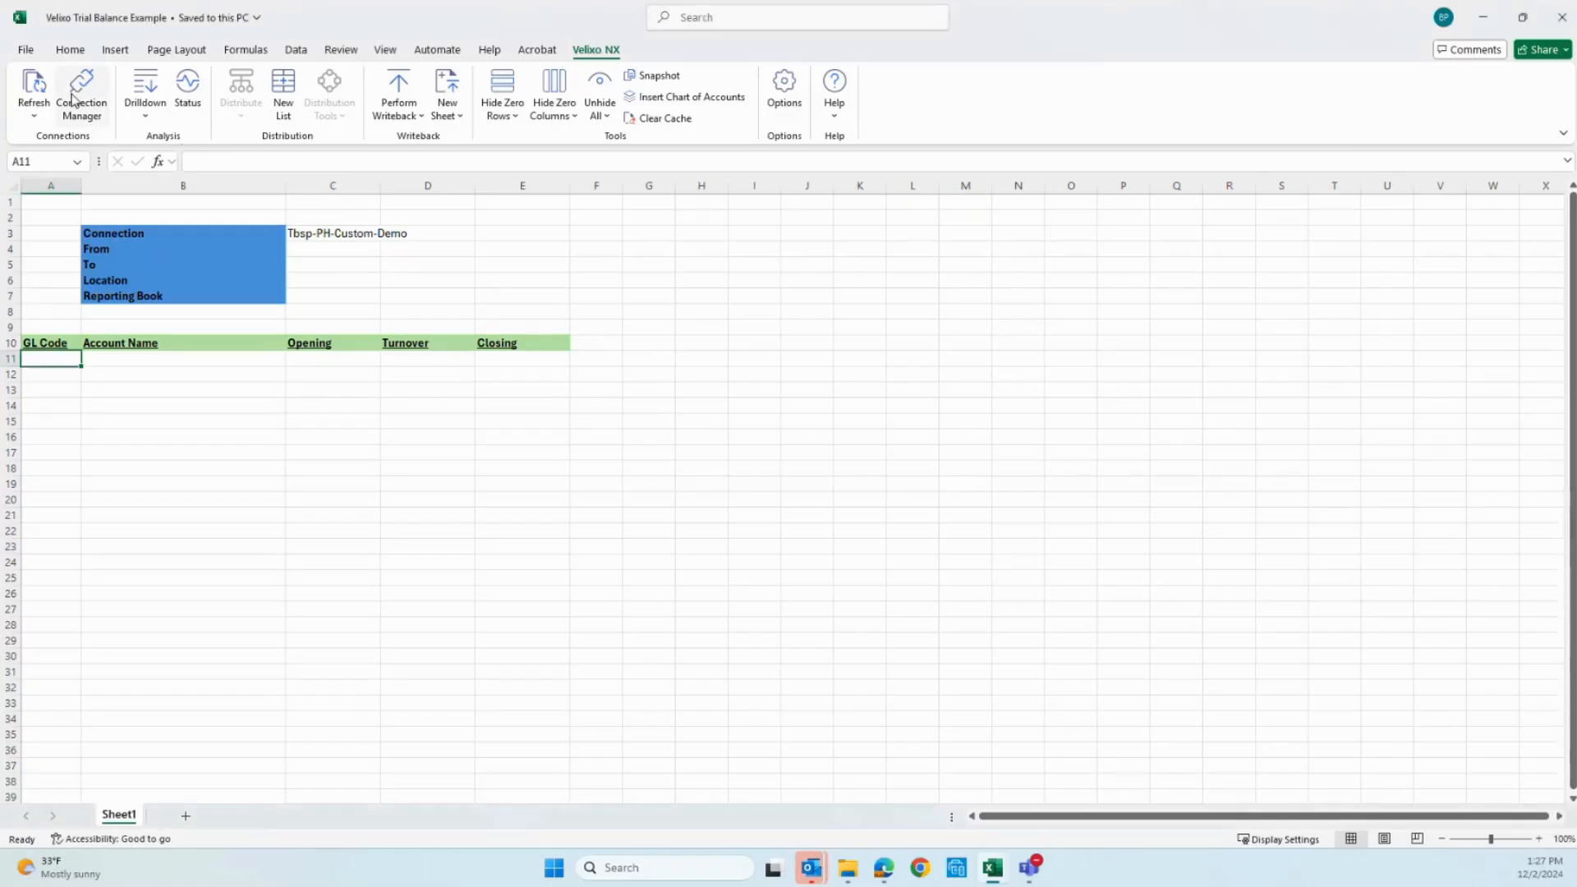
click(74, 100)
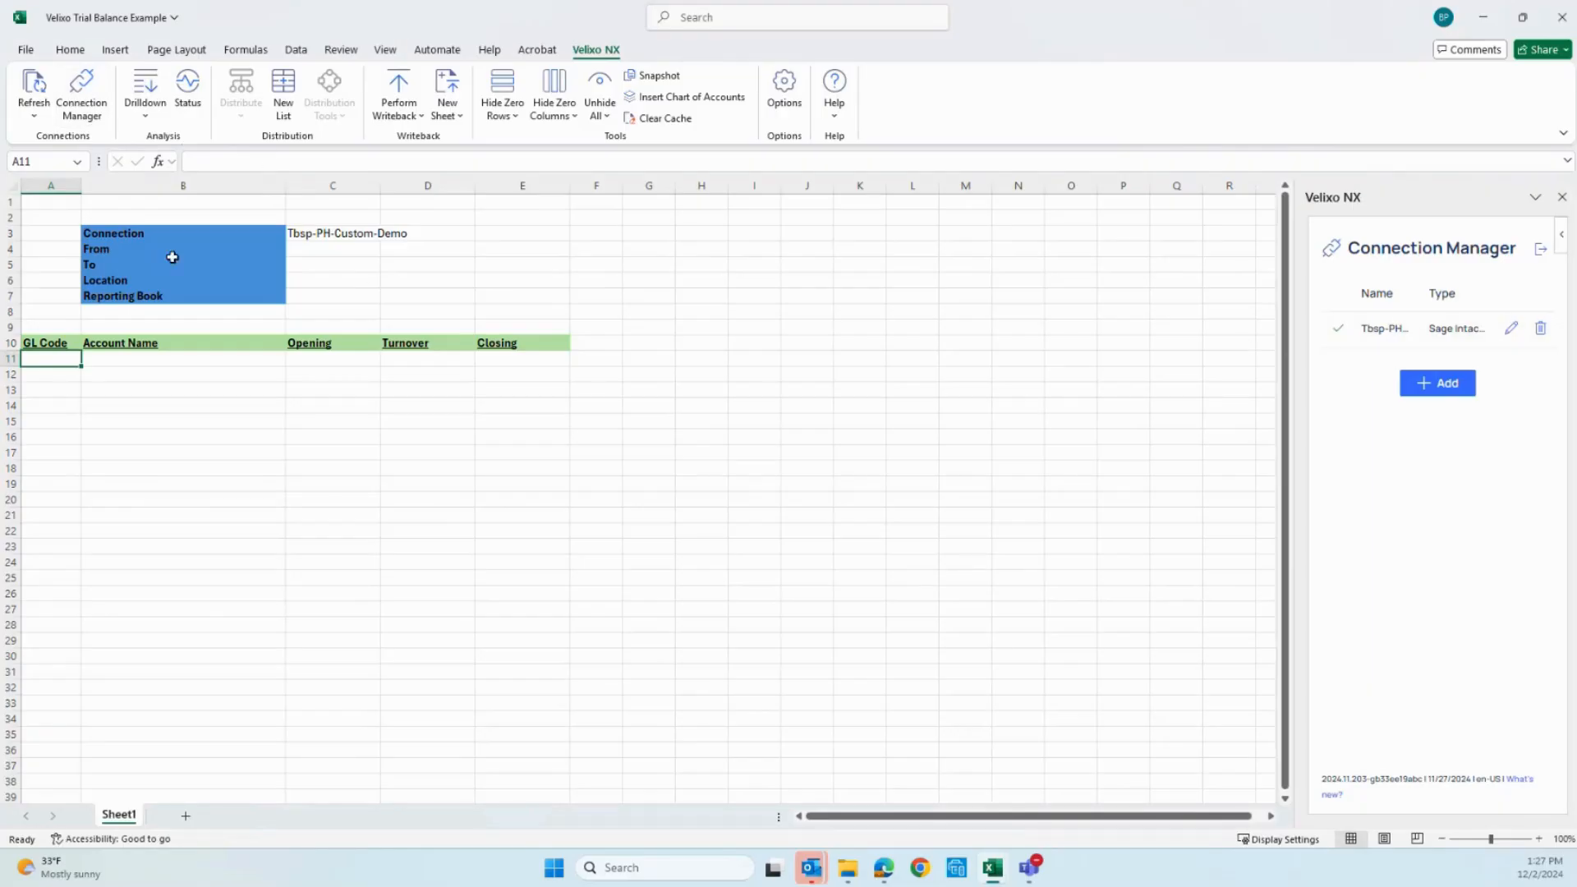
click(300, 251)
click(1563, 197)
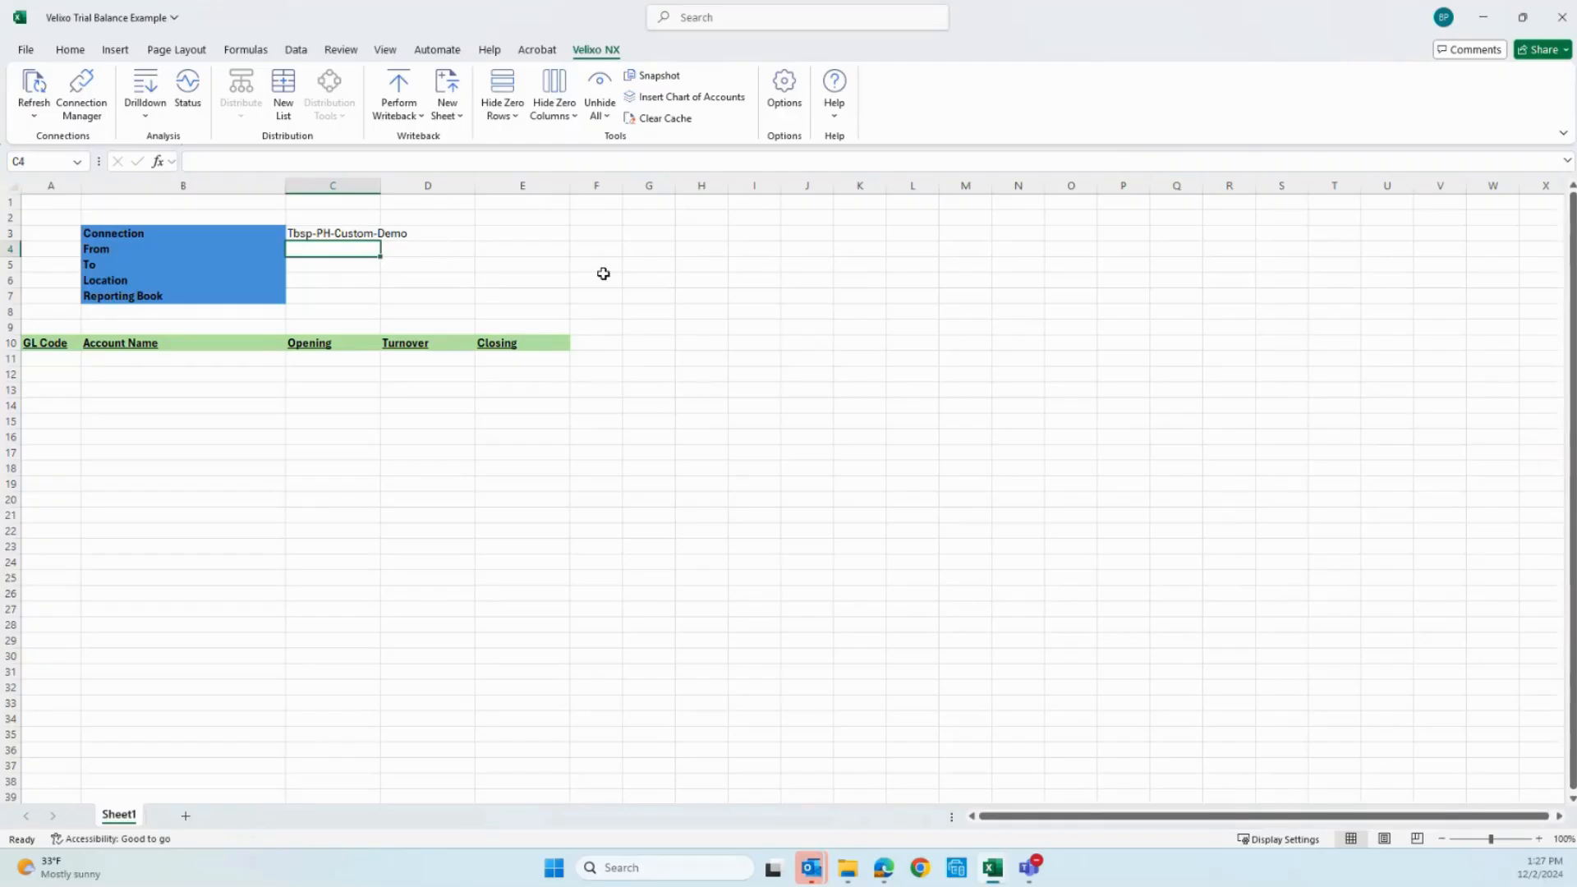
Step: Enter 12/1/2023 as the From date in C4 and 12/31/2023 as the To date in C5
text(12/1/2023)
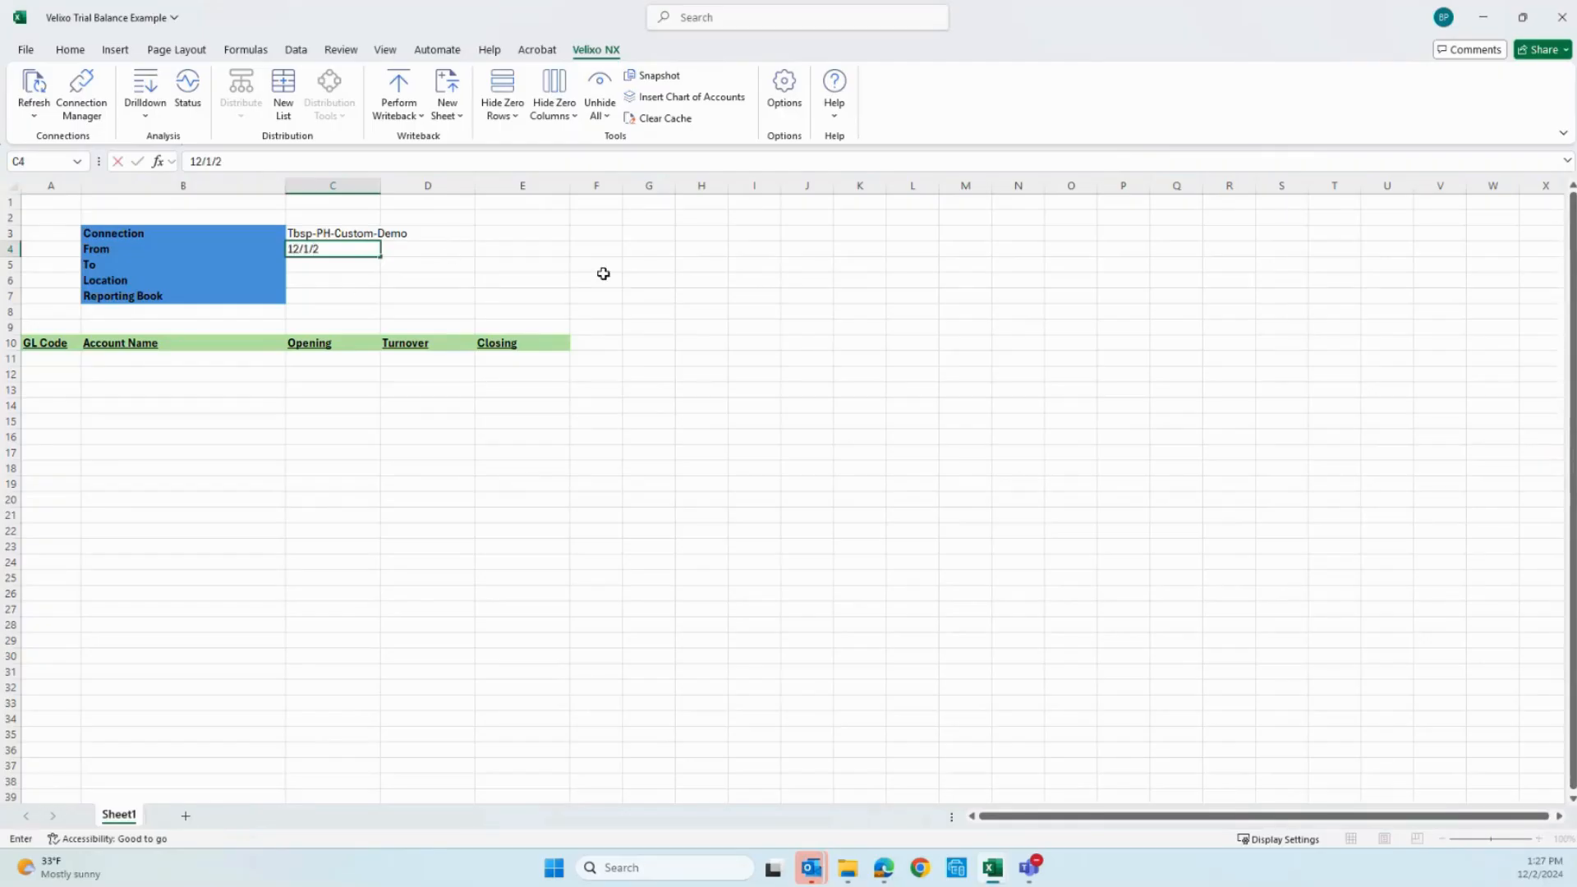
key(Return)
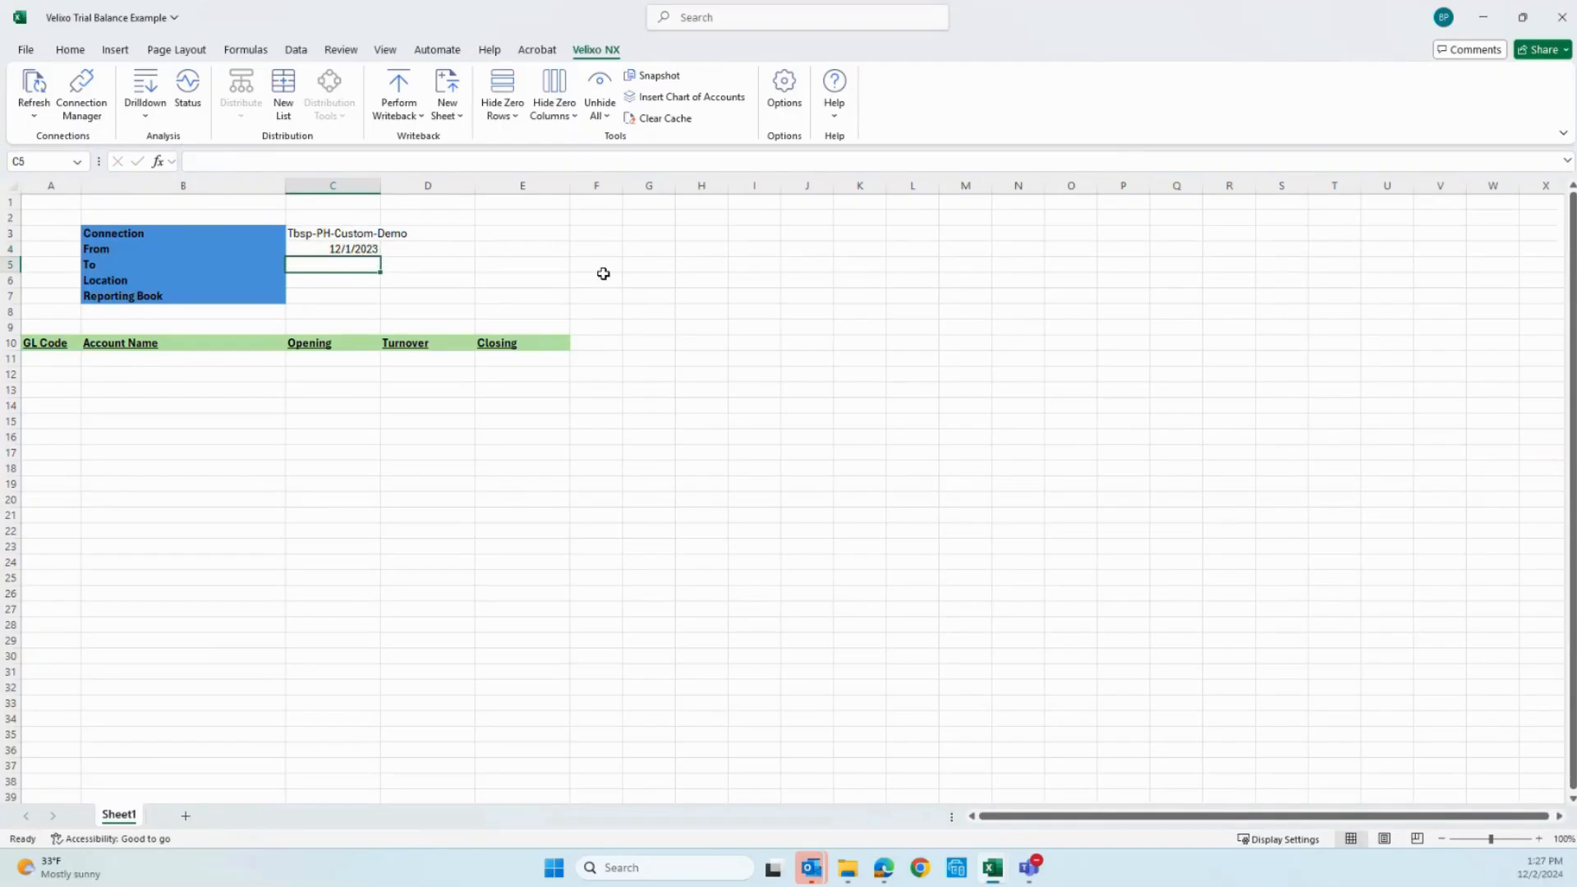
text(12/31/2)
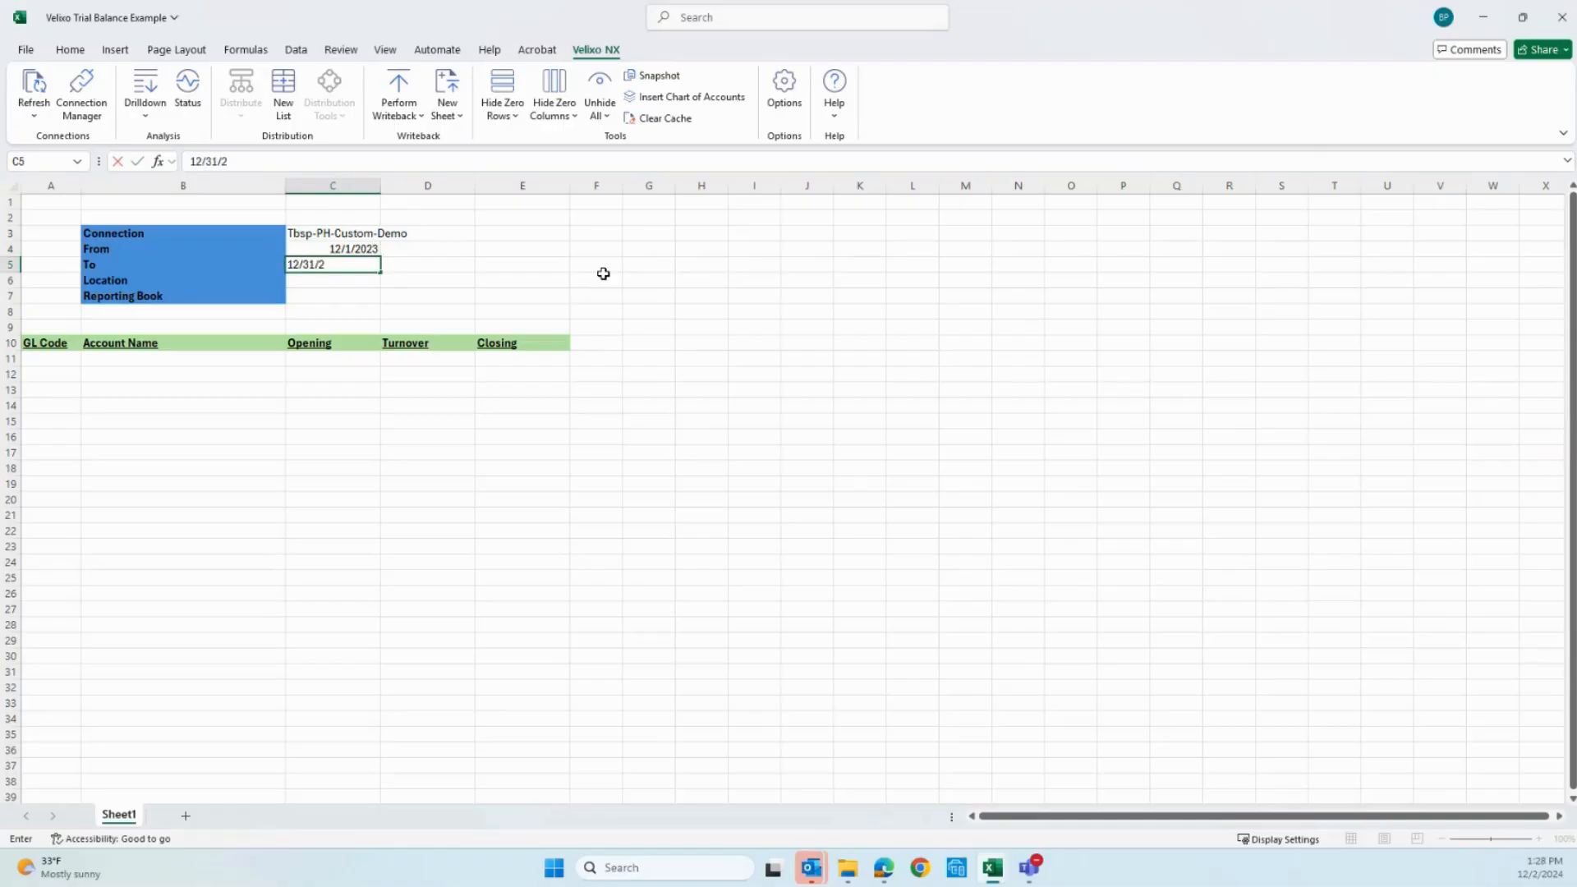
text(3)
key(Return)
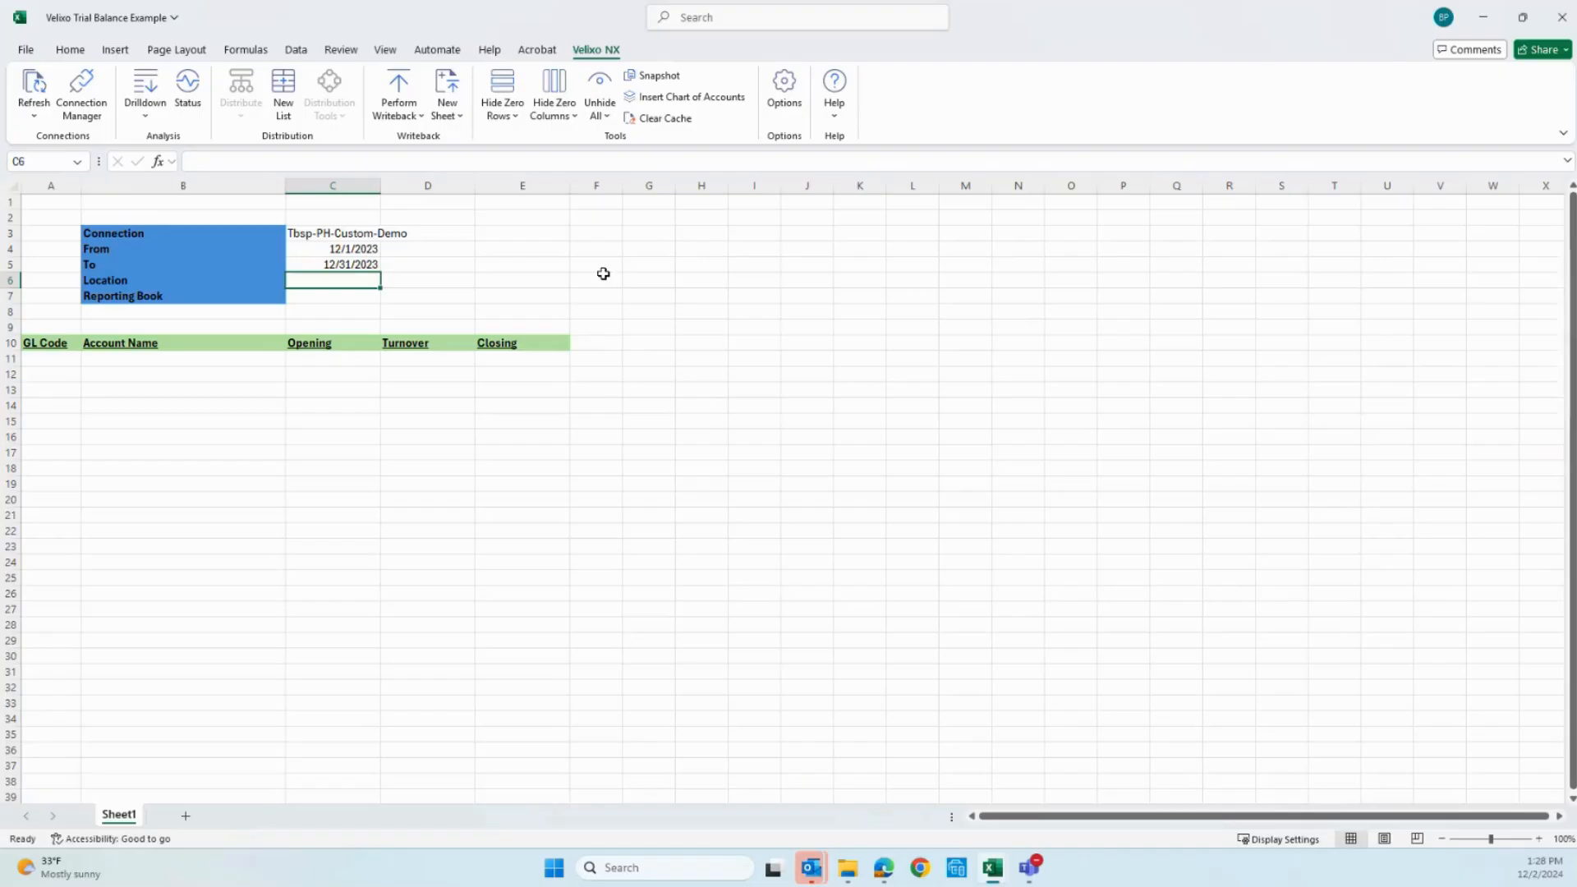
Step: Switch to Sage Intacct in the browser, view the list of entities, and return to the Velixo Trial Balance Example workbook
click(887, 876)
click(335, 104)
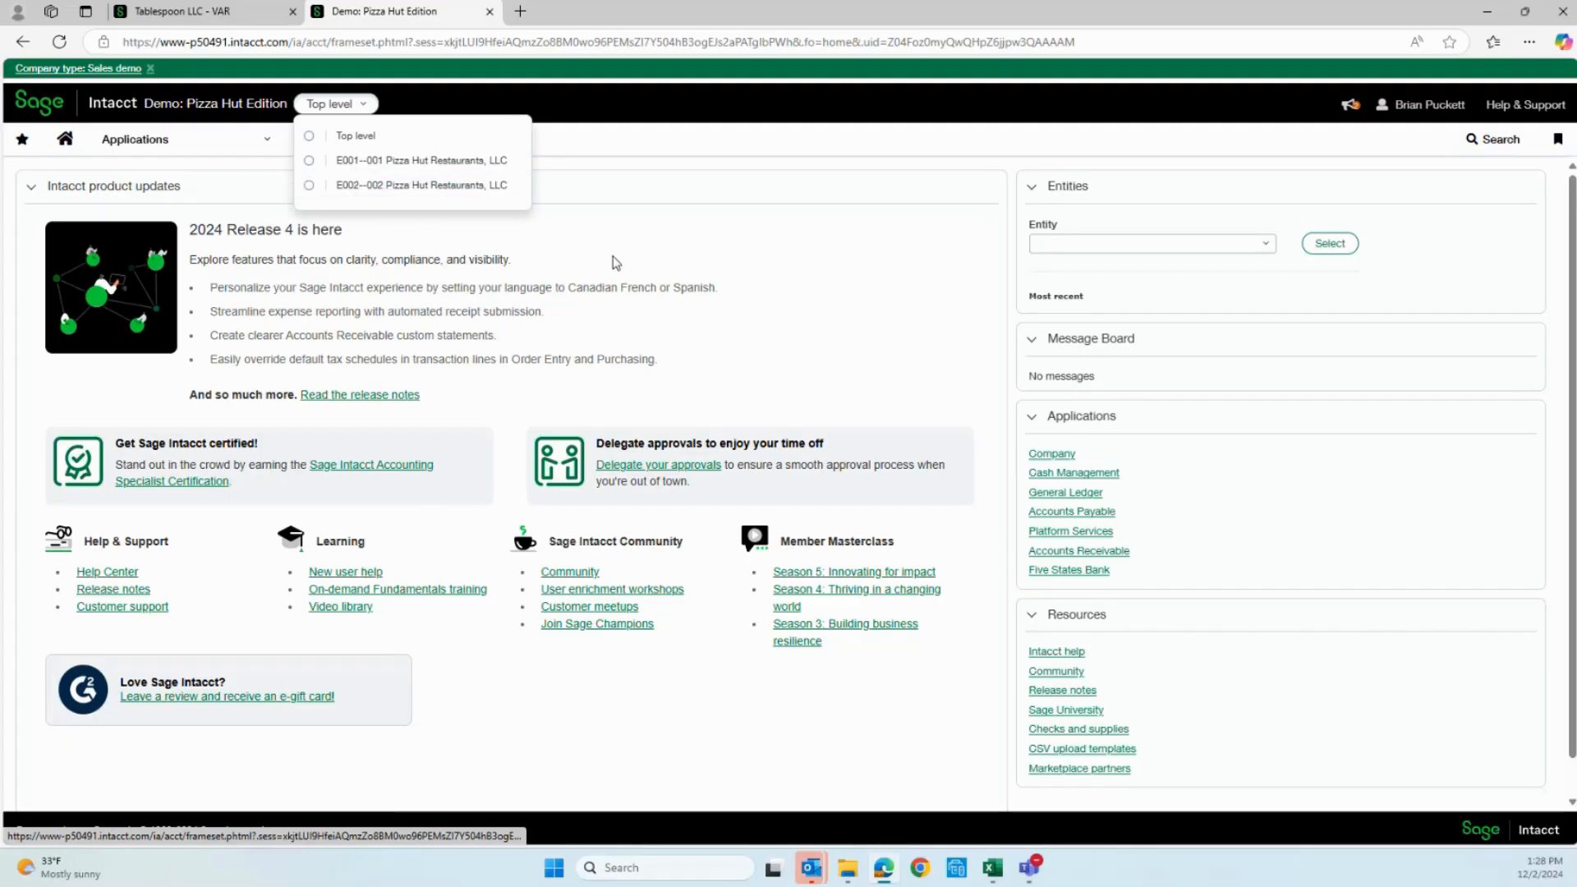
mouse_move(992, 869)
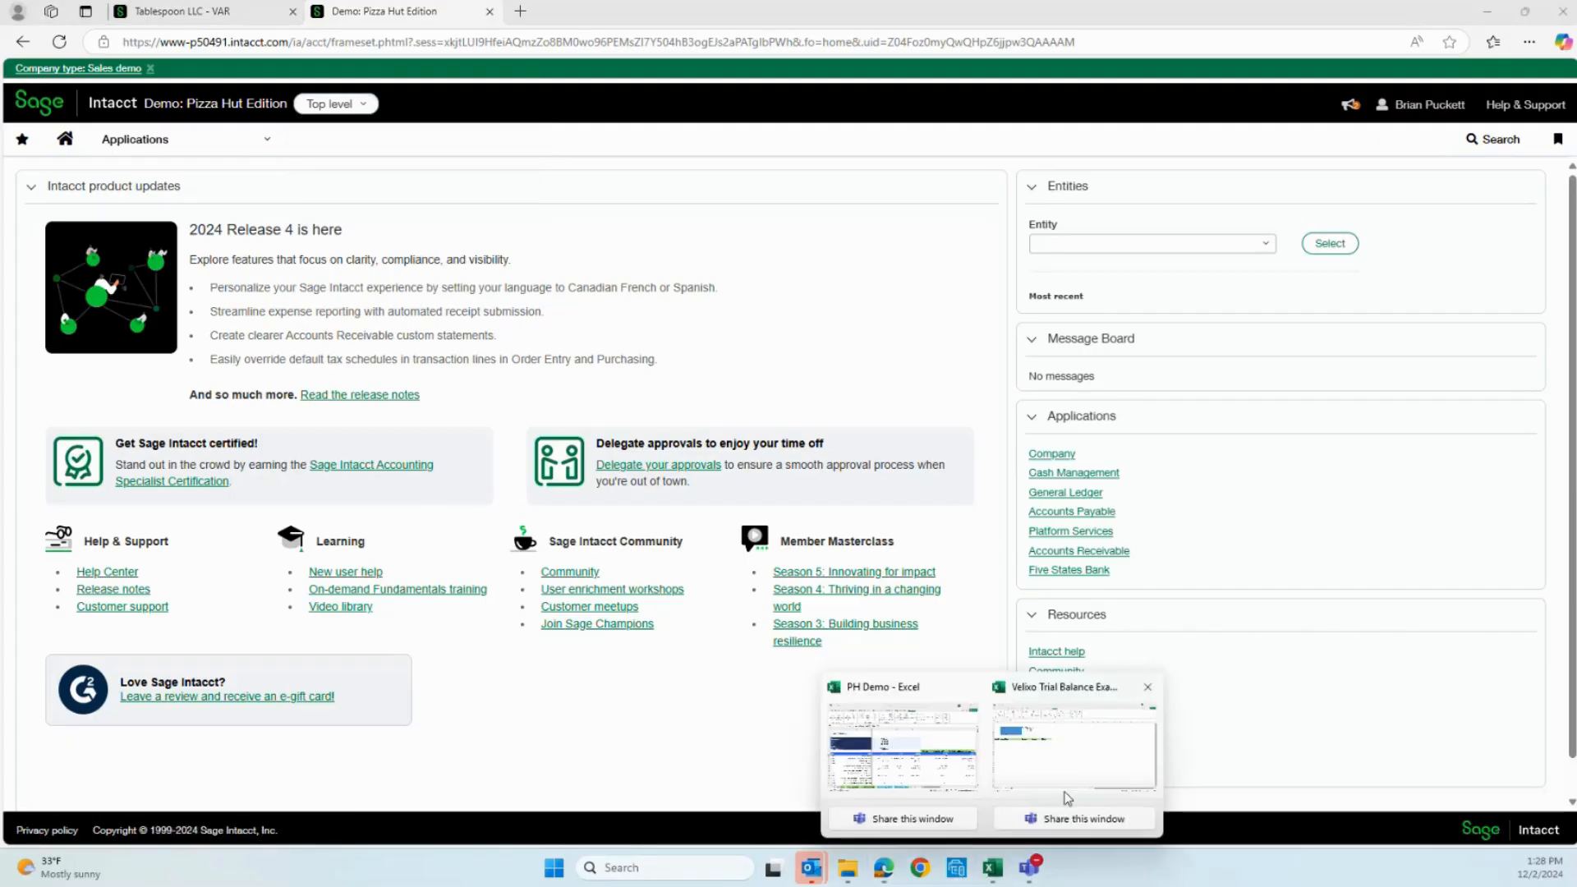
click(1067, 761)
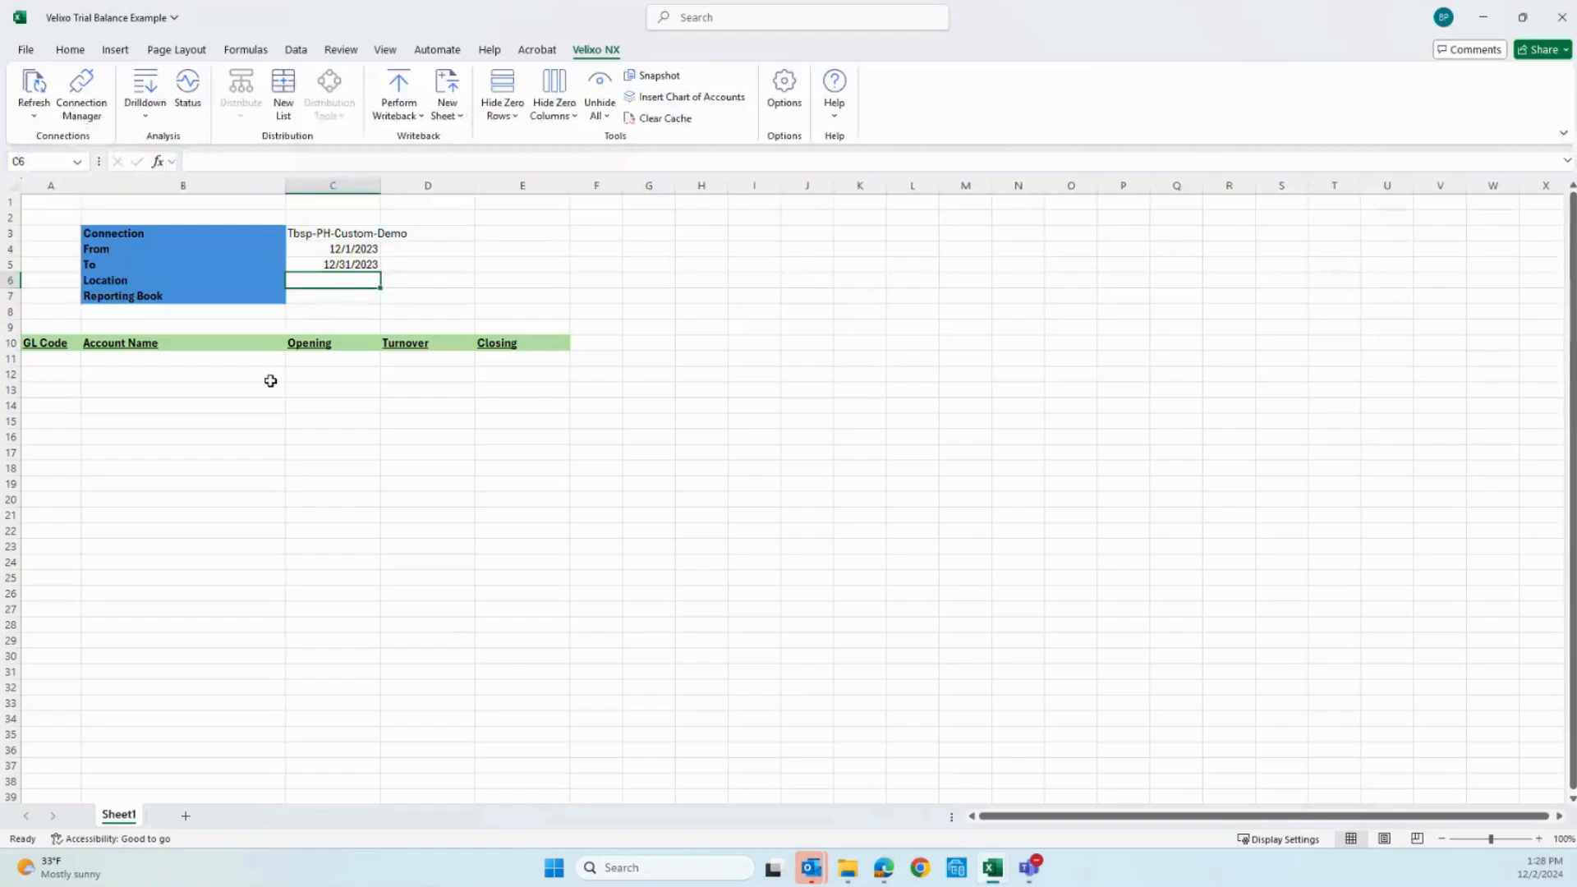
Step: Enter ACCRUAL as the Reporting Book in C7
click(305, 301)
text(ACCRUAL)
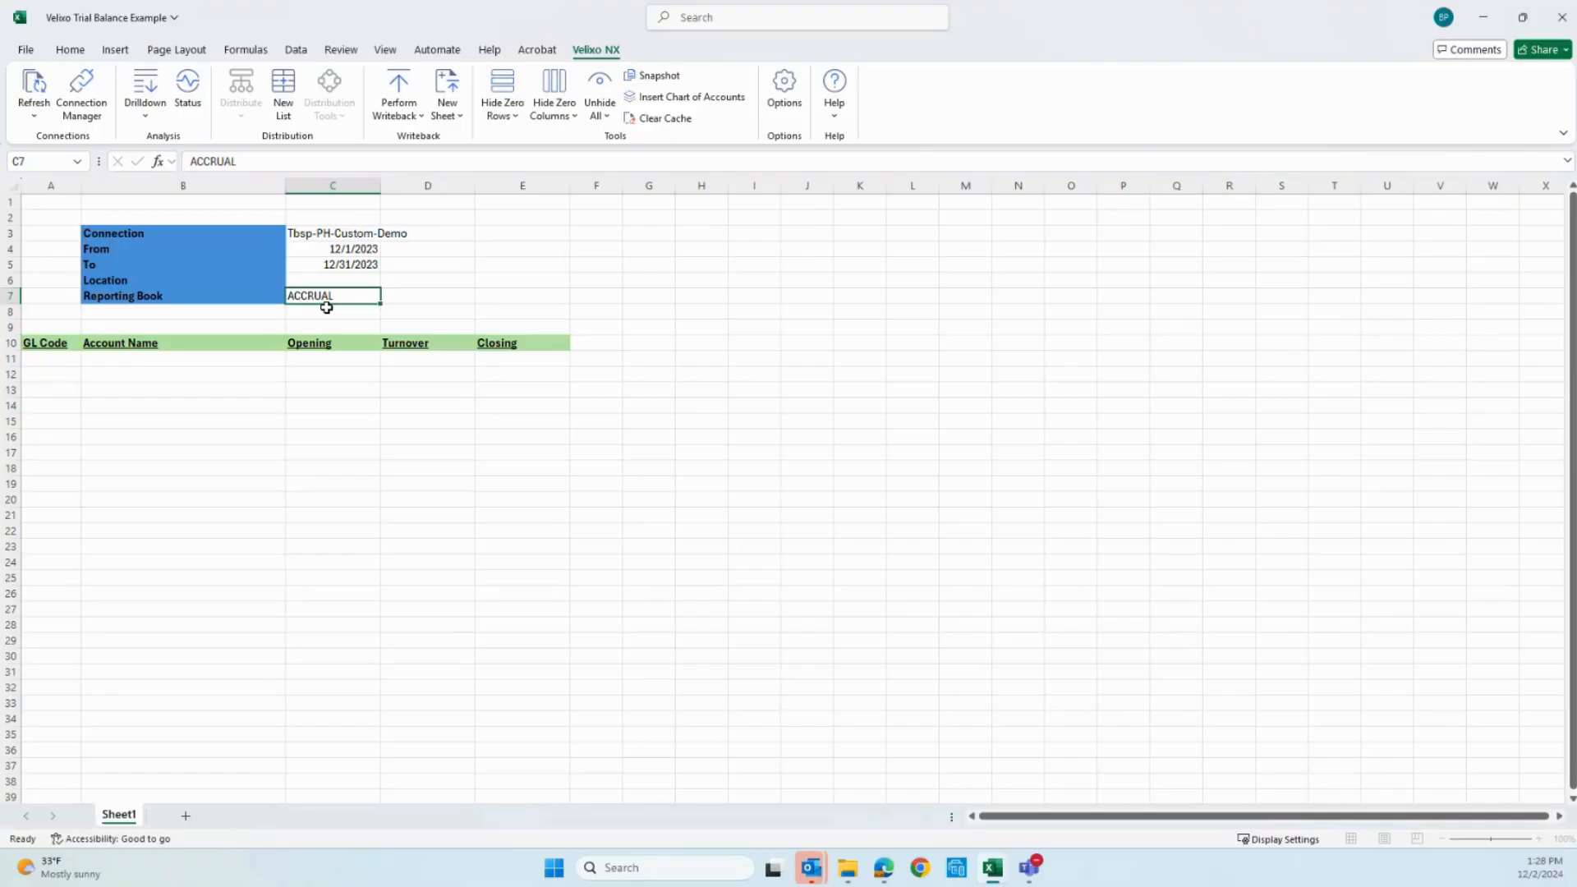
key(Return)
Step: Insert the chart of accounts from the Tbsp-PH-Custom-Demo connection at A11, under the GL Code heading
click(55, 353)
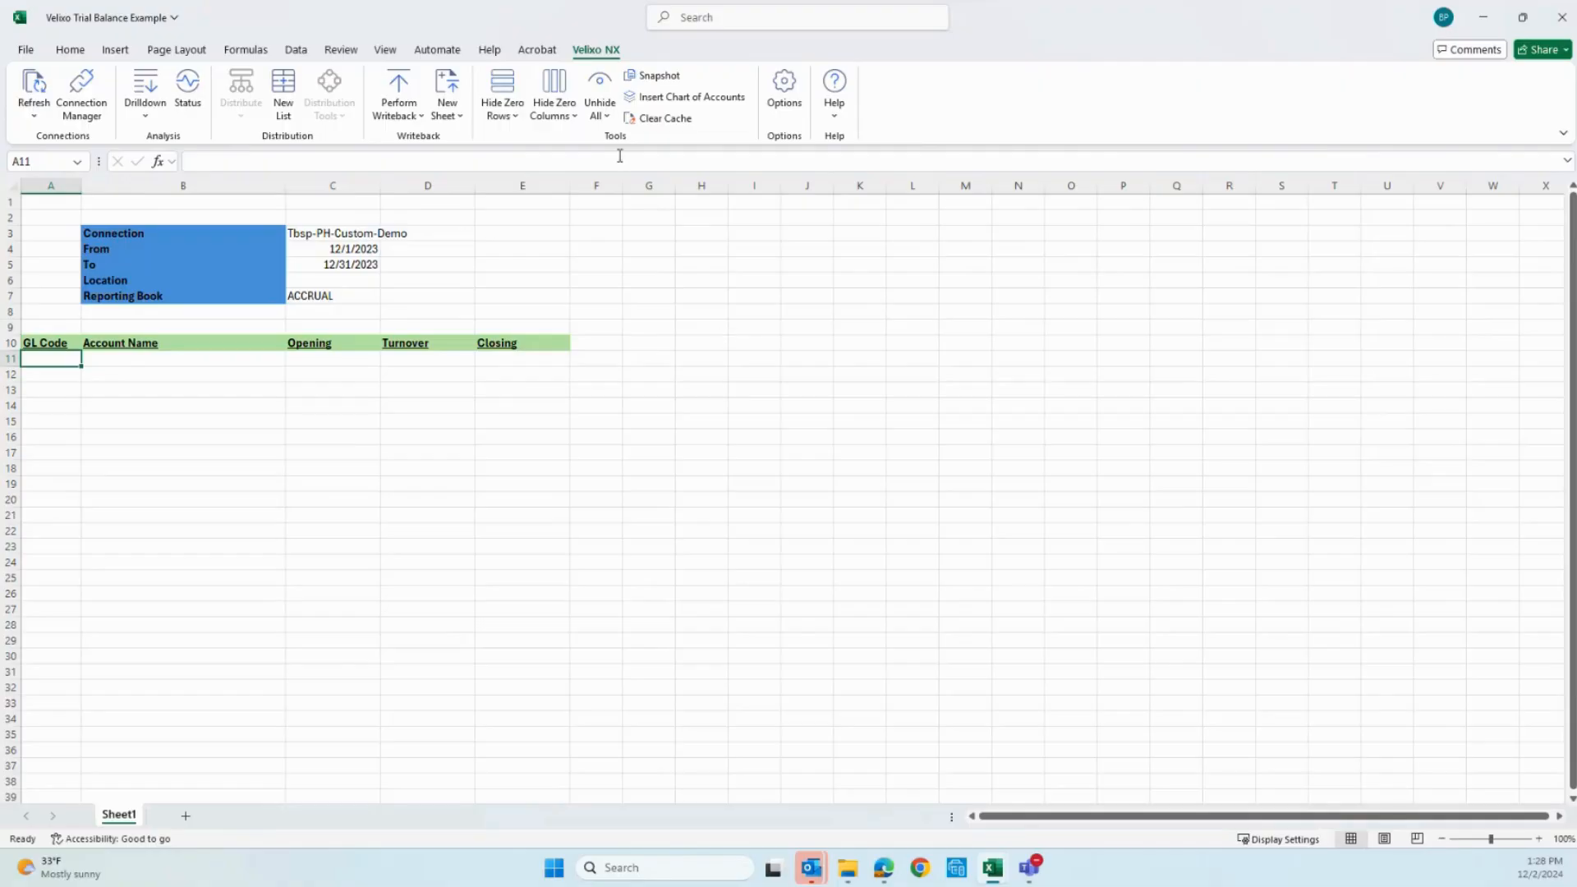
click(649, 102)
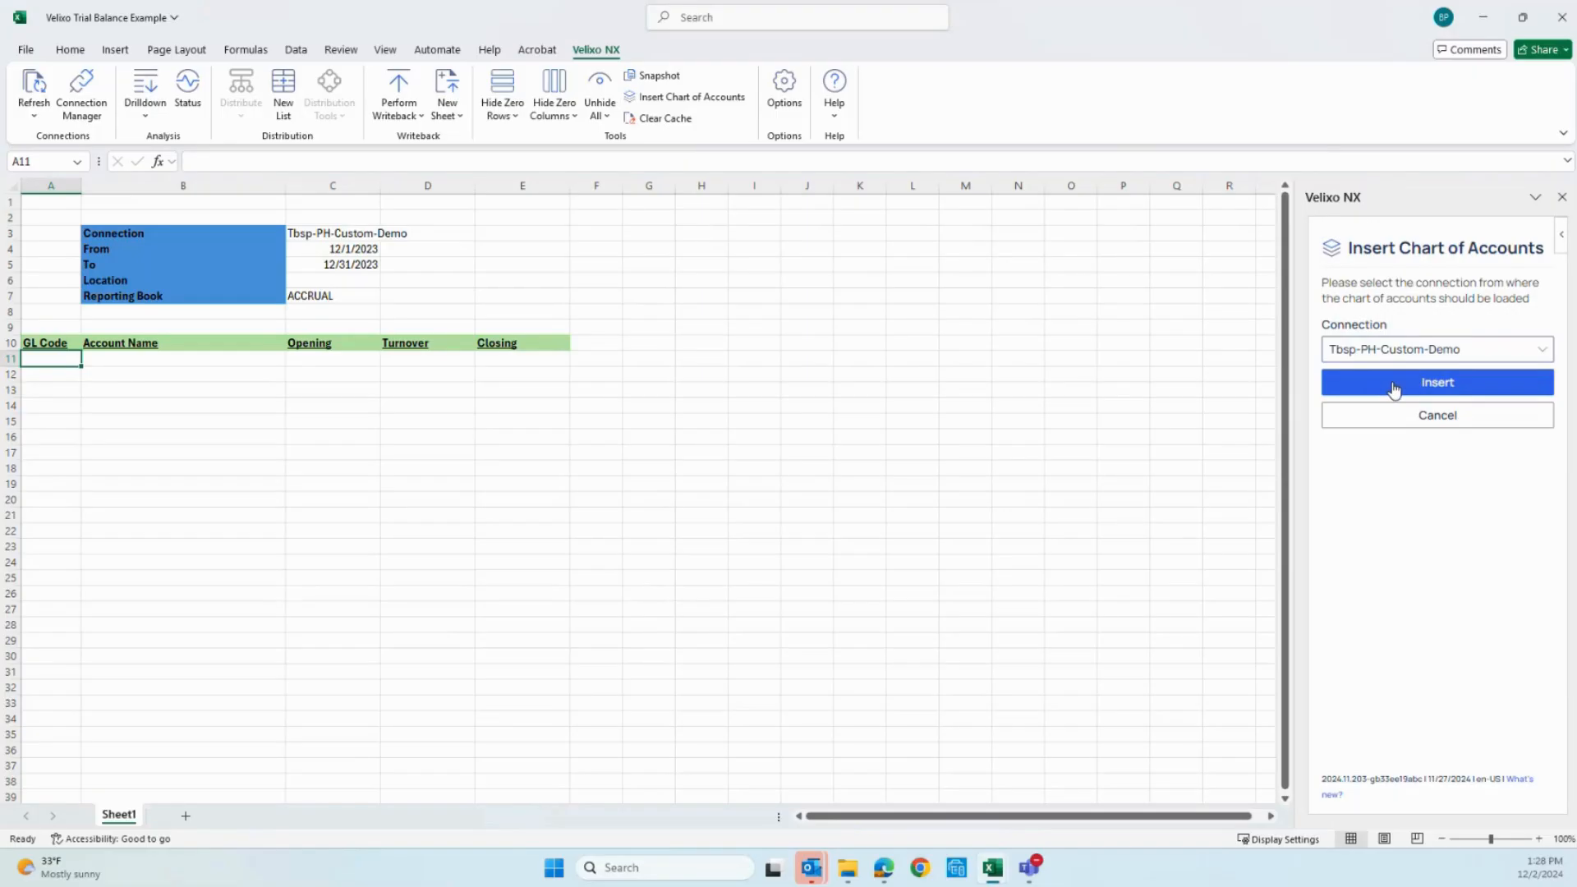
click(1394, 390)
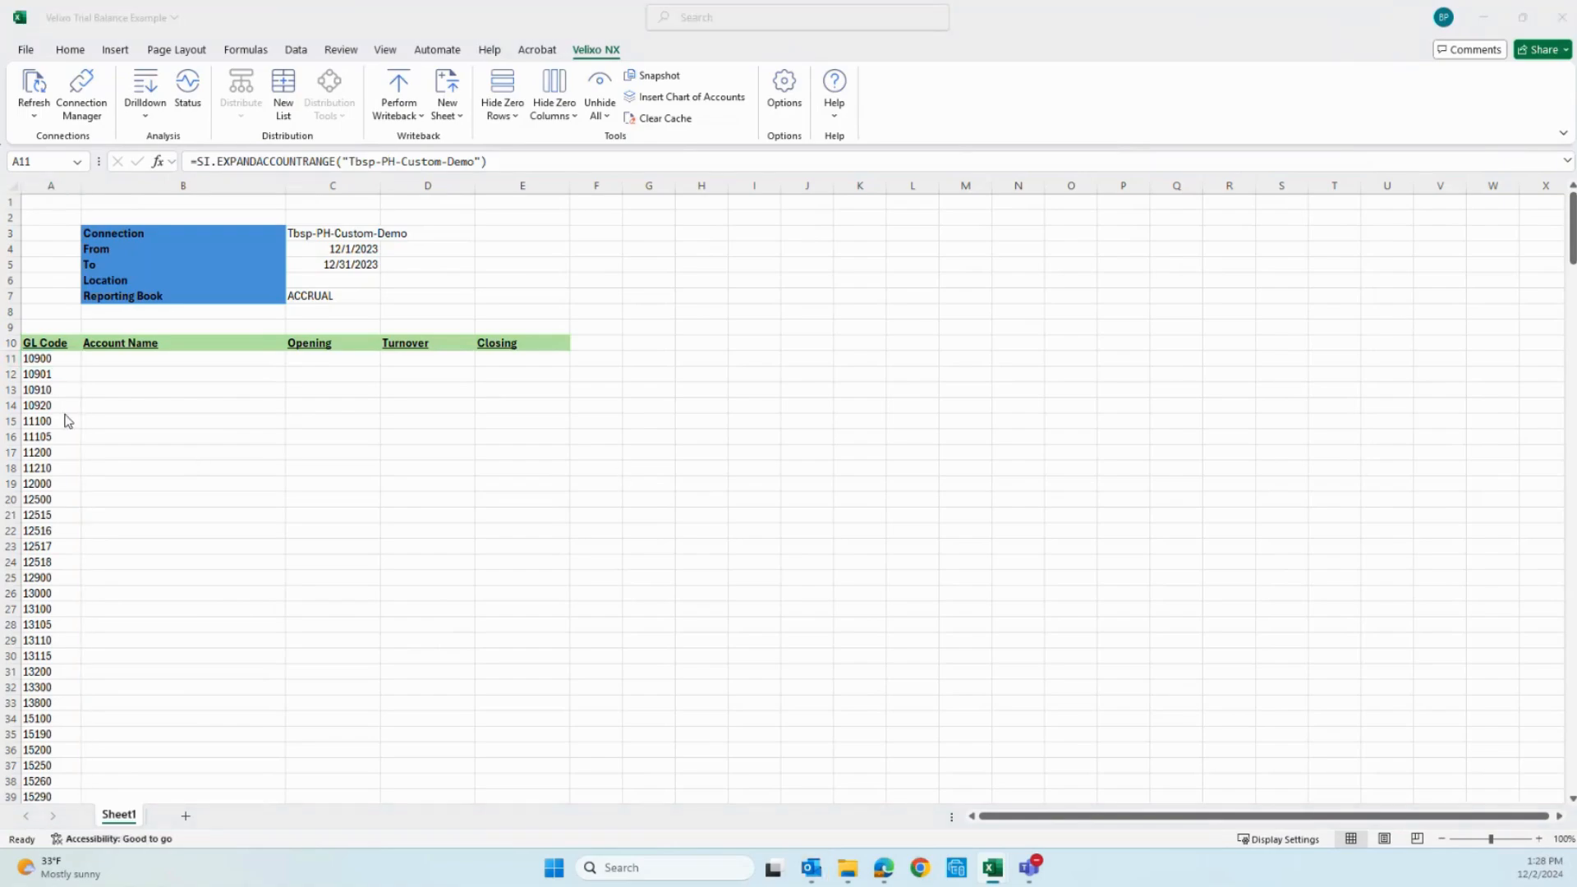
Step: Fill the Account Name column by entering the formula =SI.ACCOUNTNAME(C3,A11#) in B11
click(111, 367)
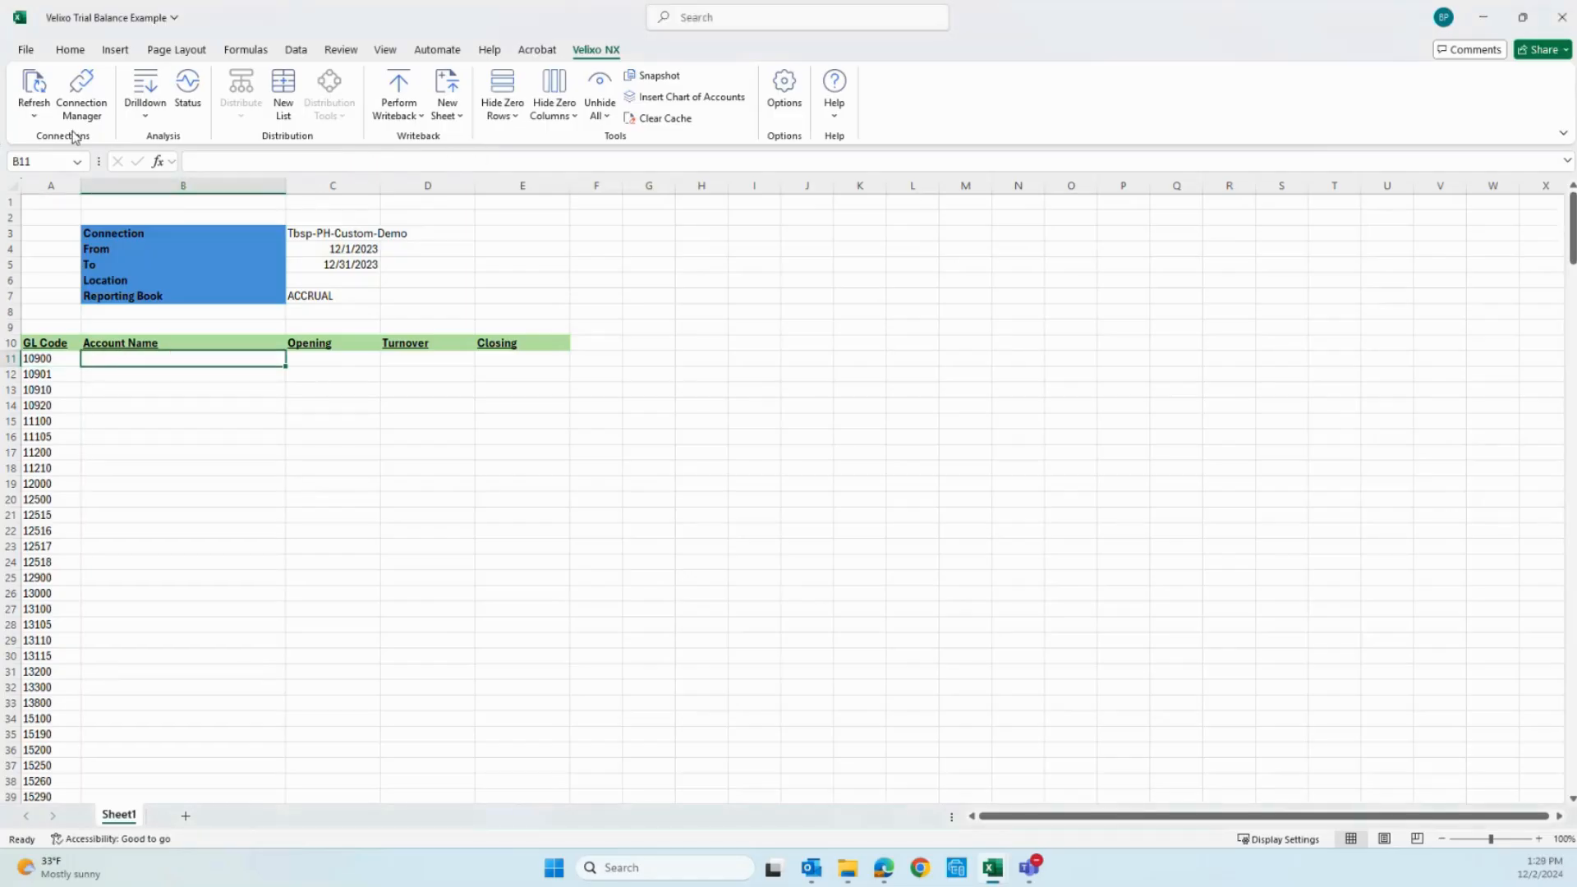
text(=si)
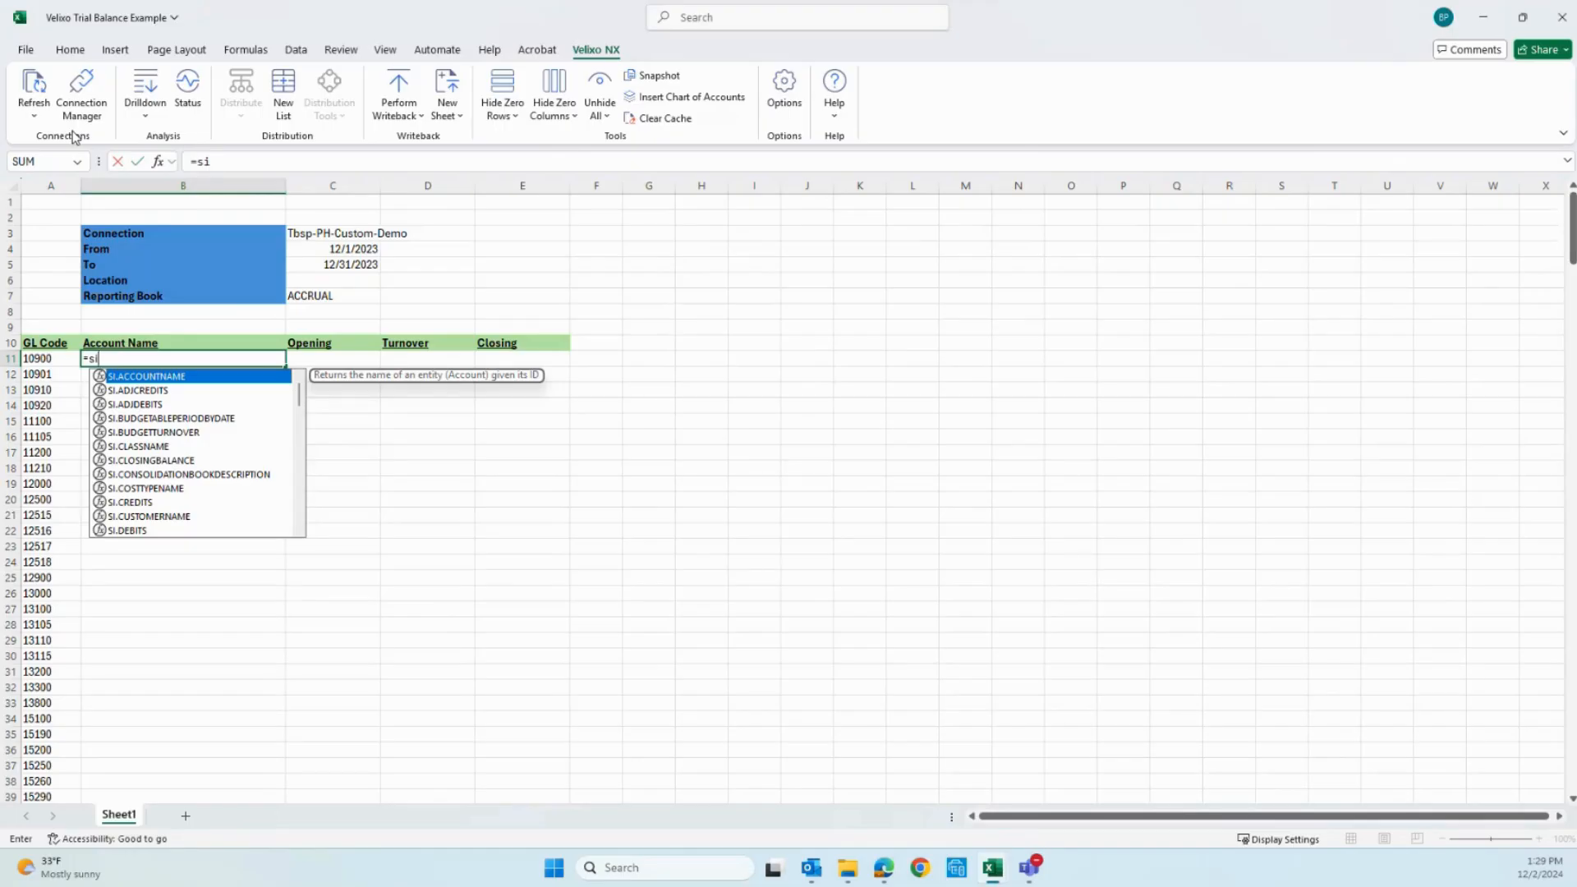
text(.account)
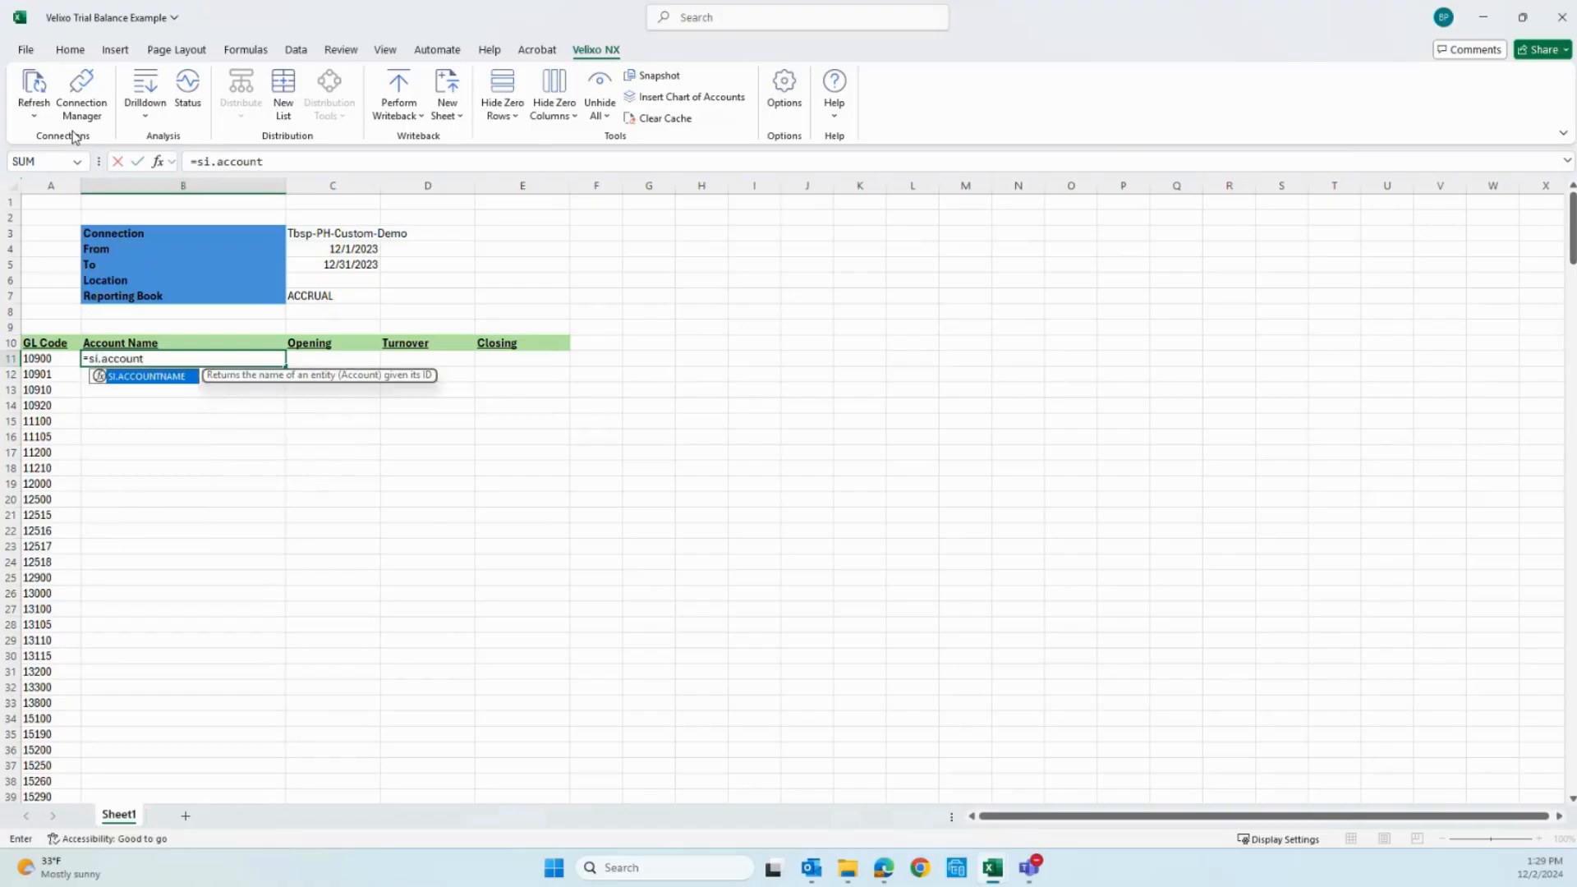
text(namre)
key(BackSpace)
key(BackSpace)
text(e()
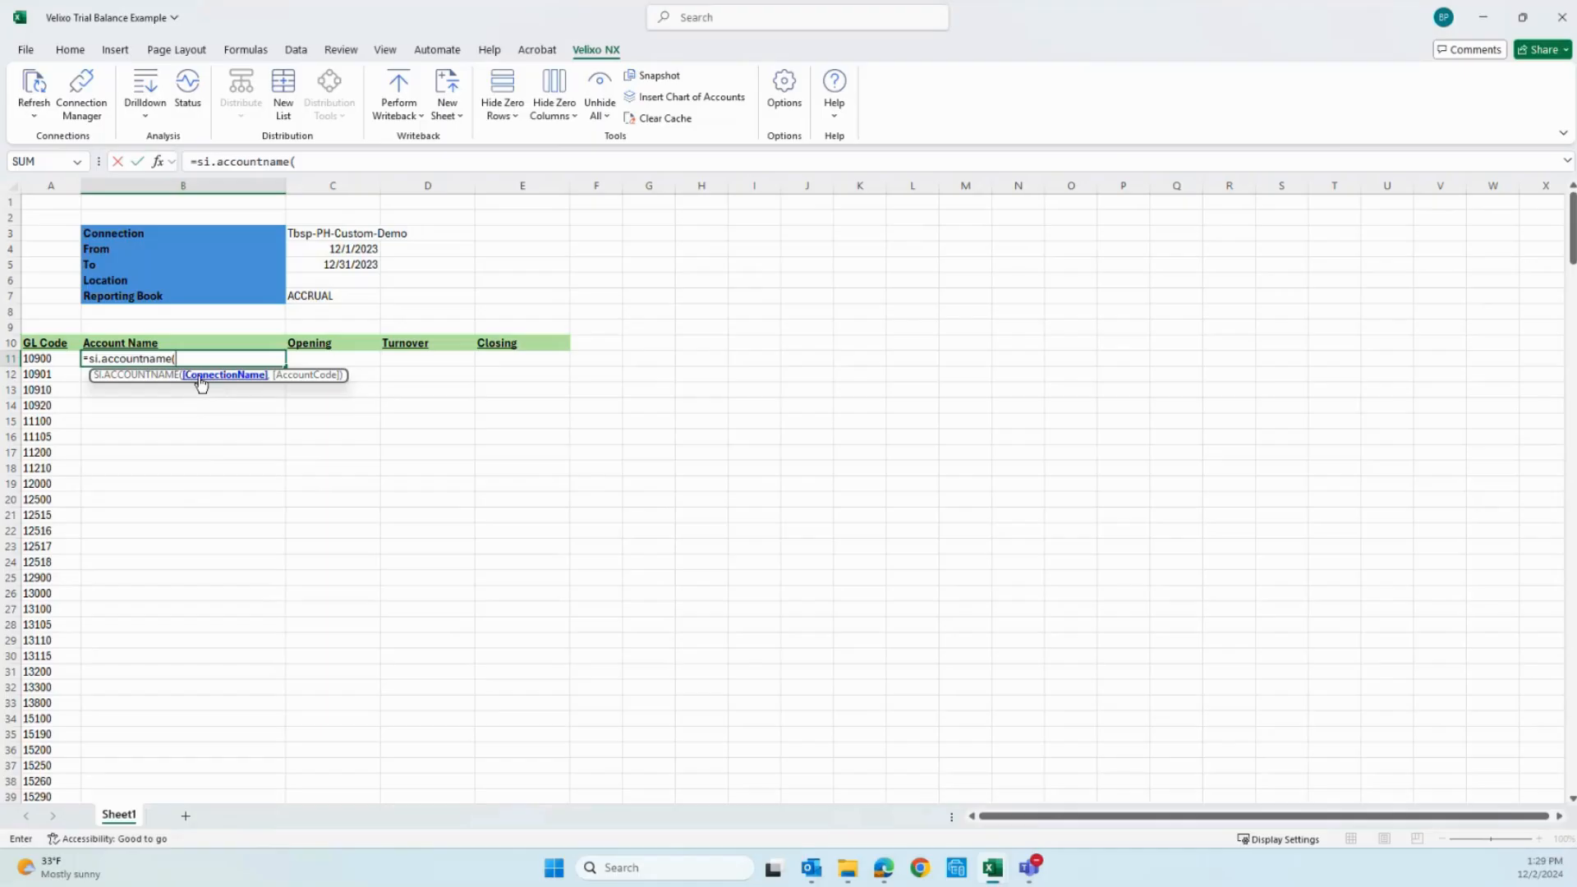
click(318, 234)
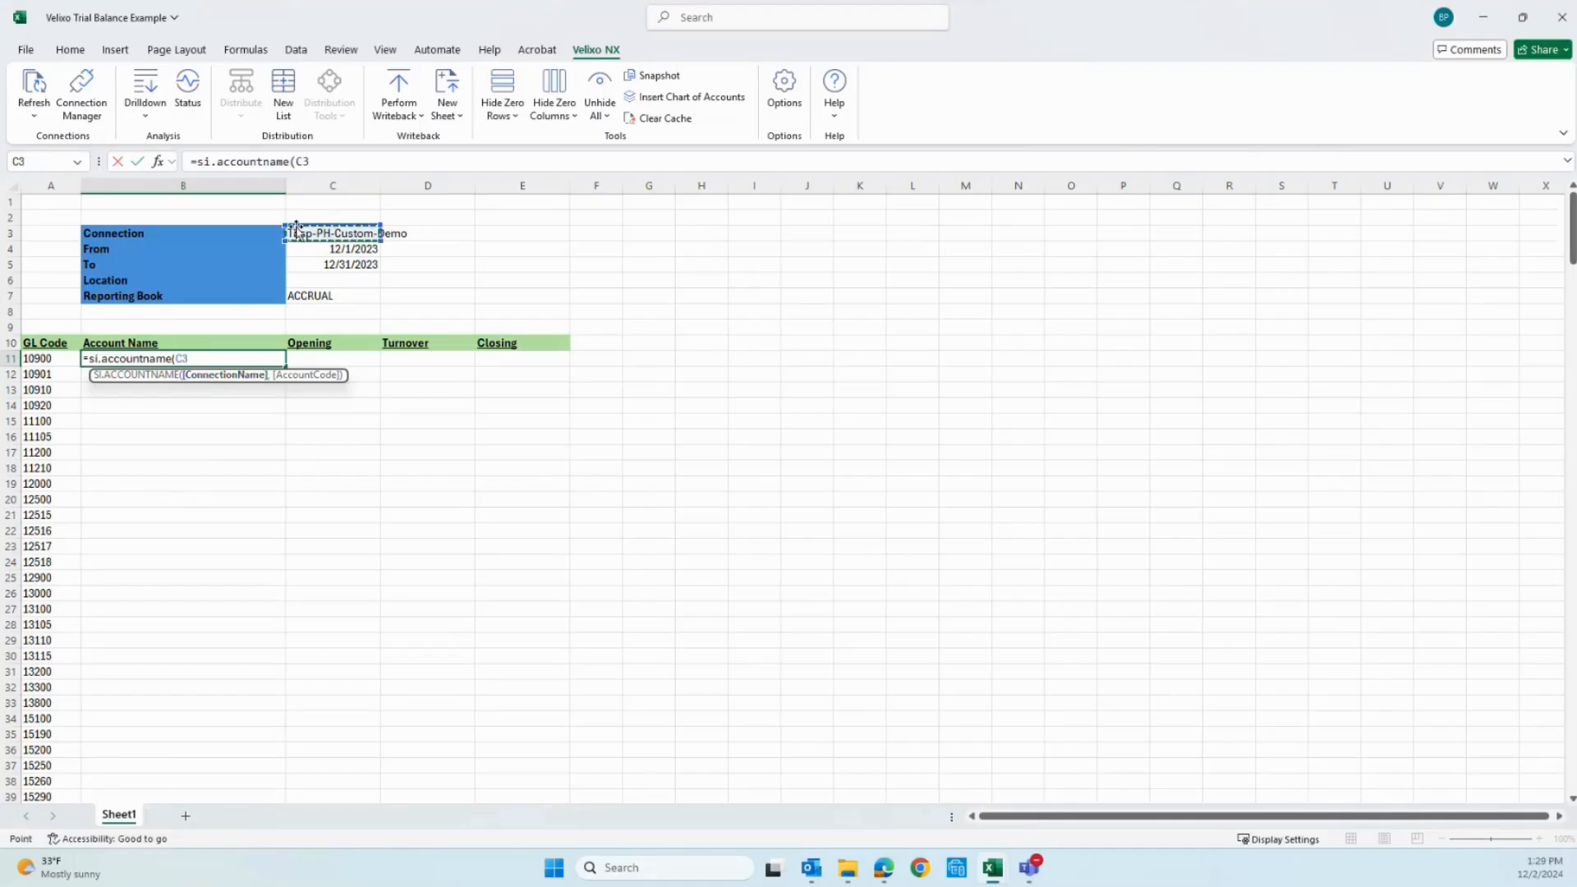
click(320, 166)
text(,)
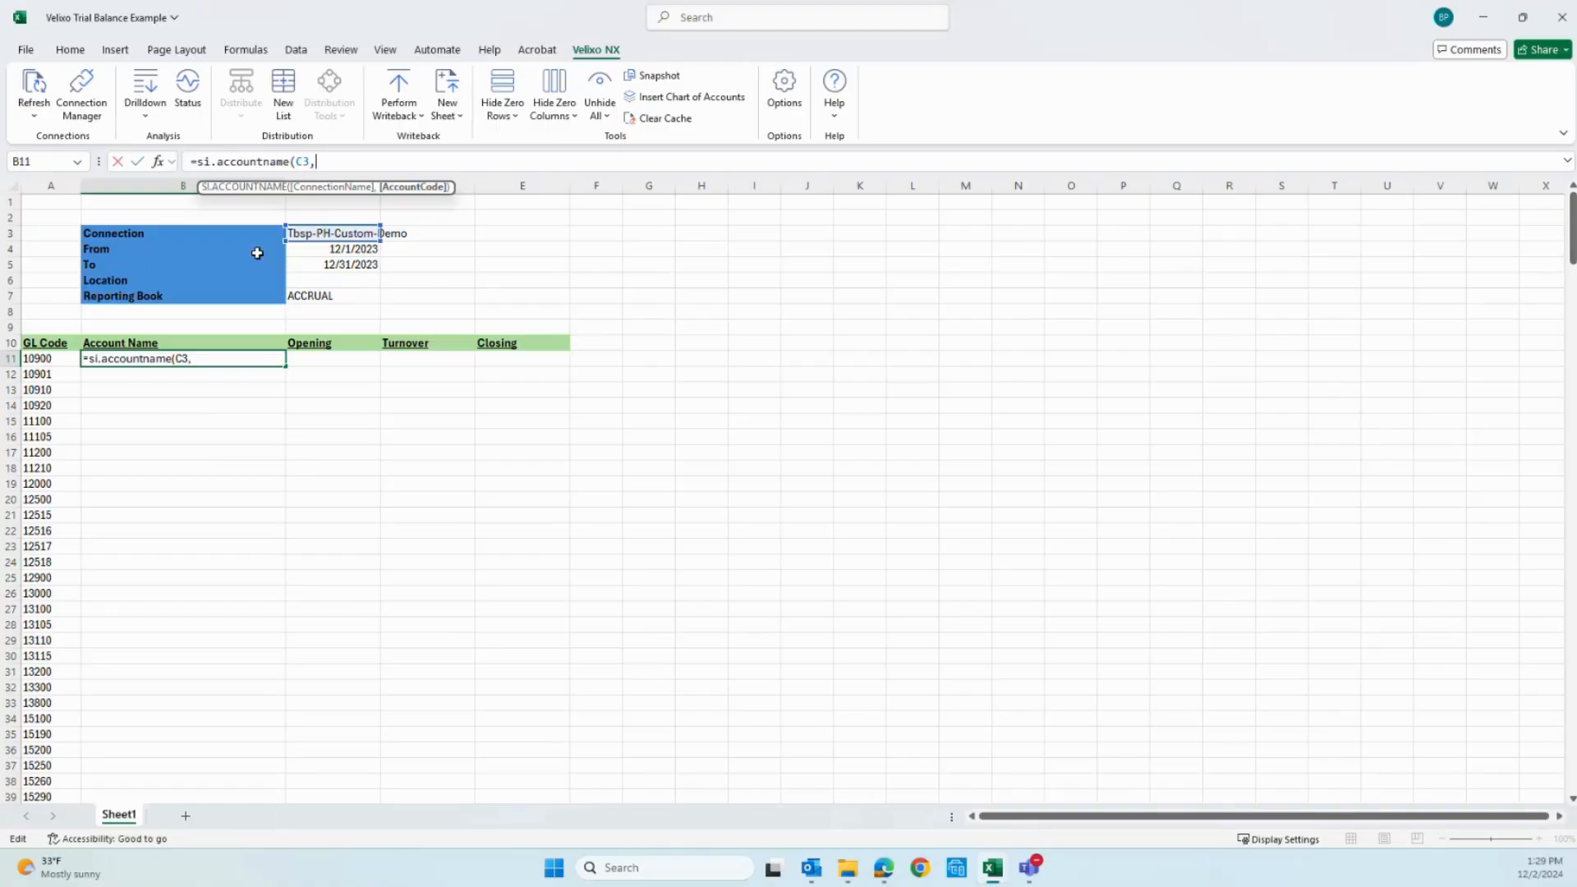
text(A11)
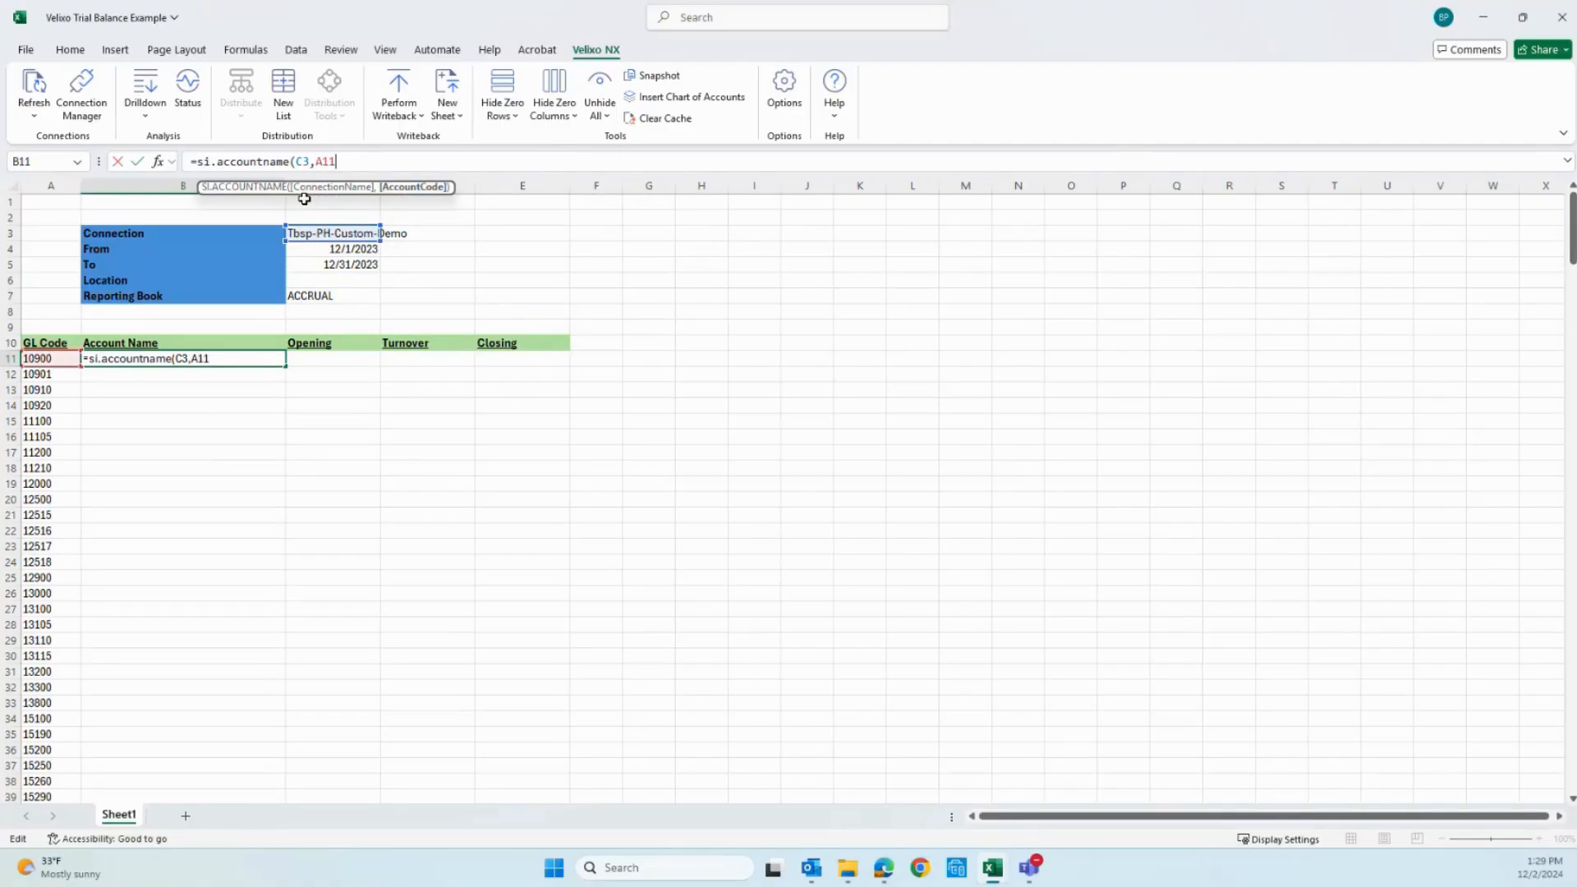
text(#)
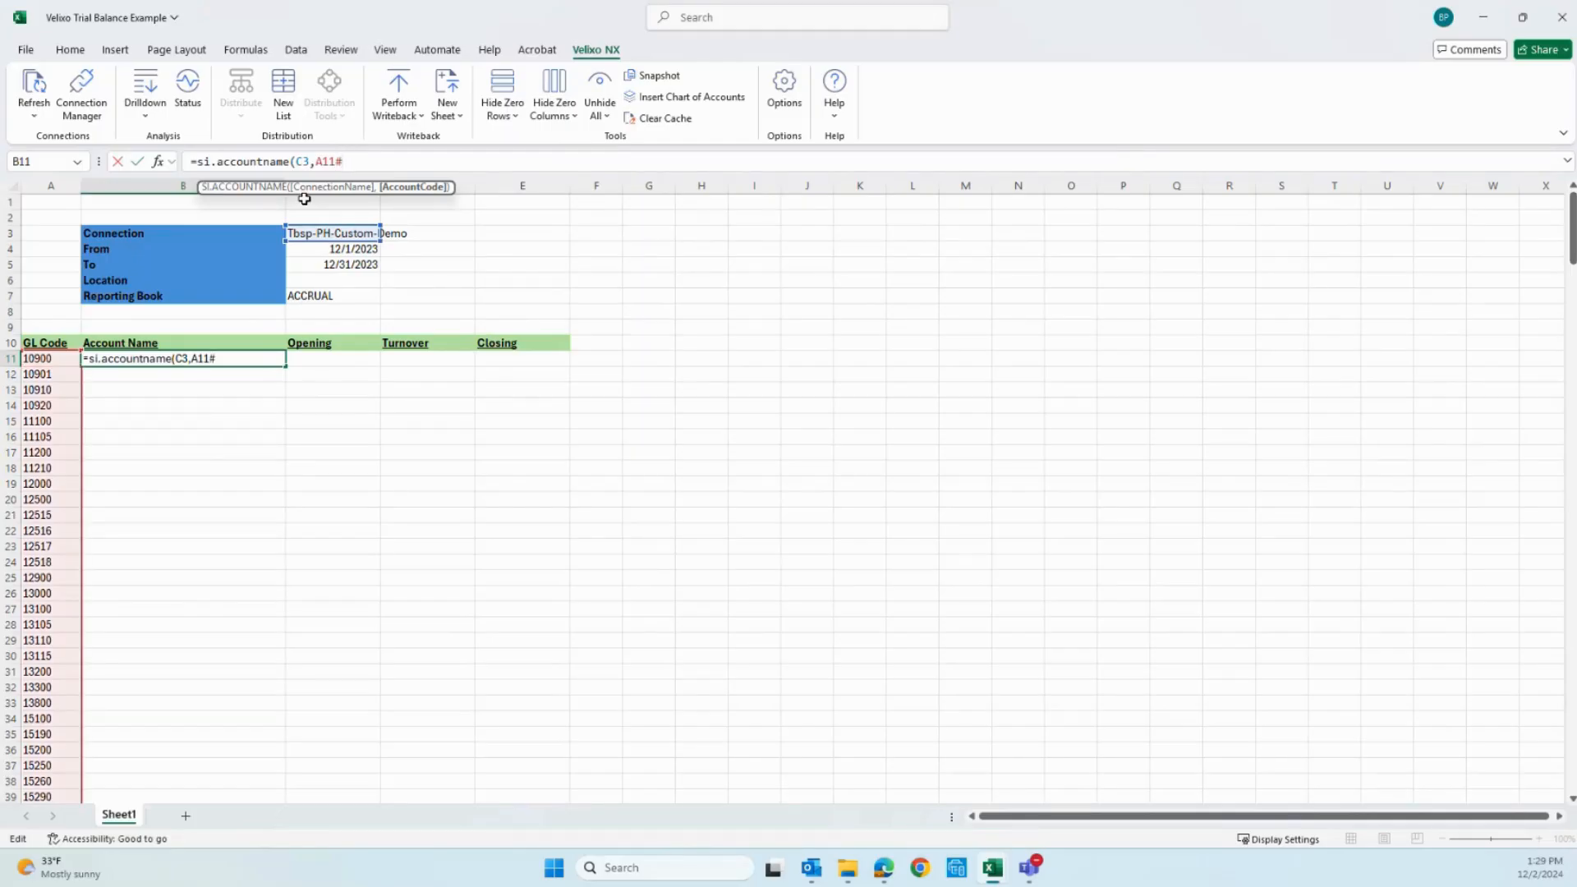
text())
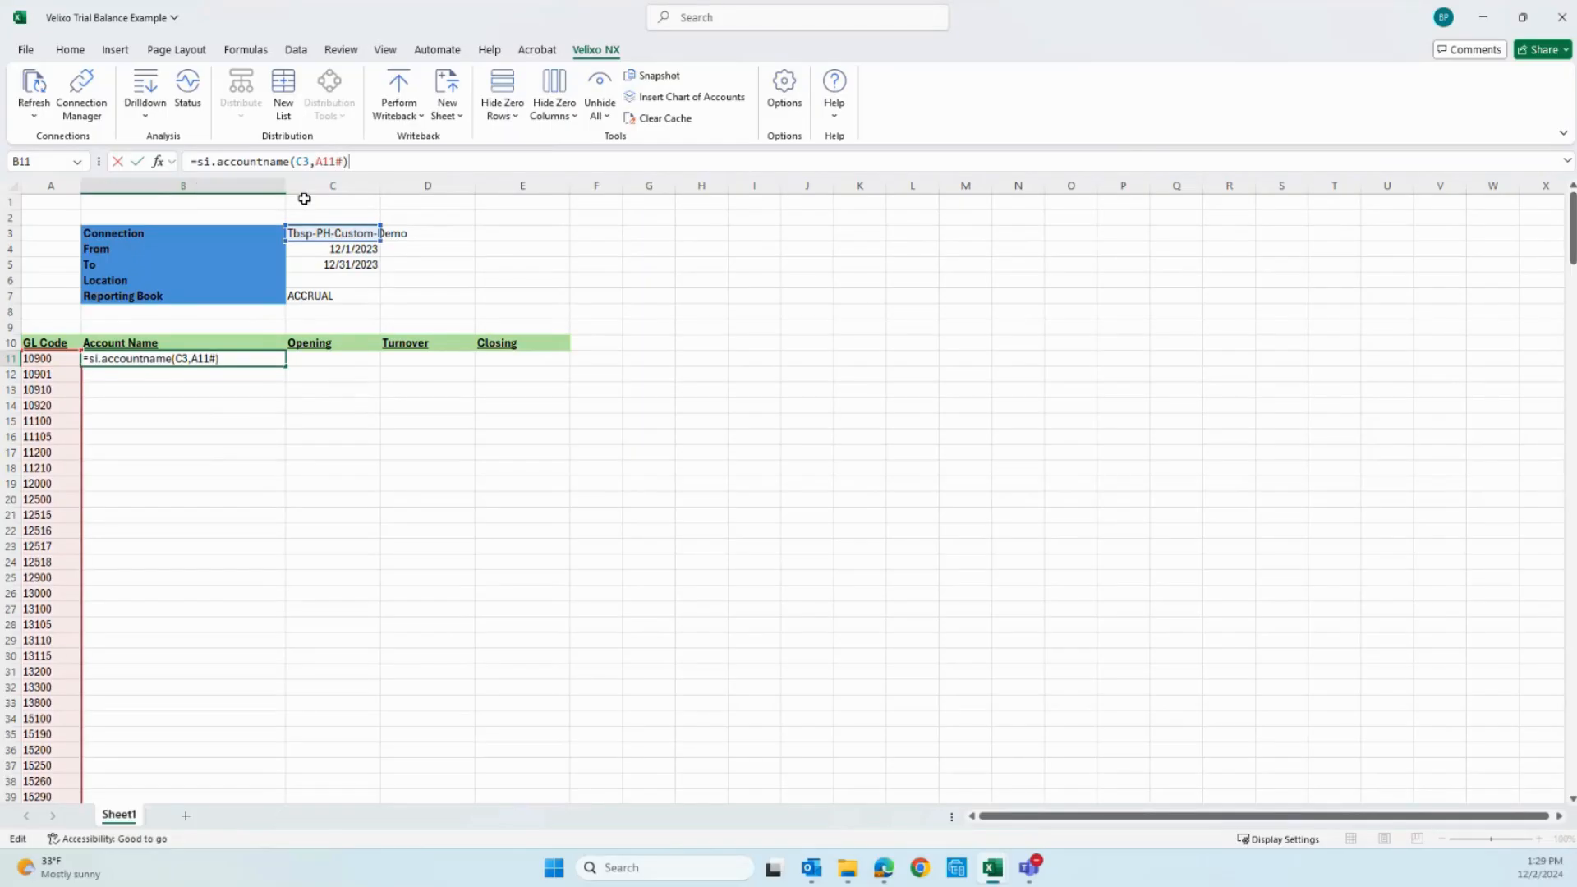
key(Return)
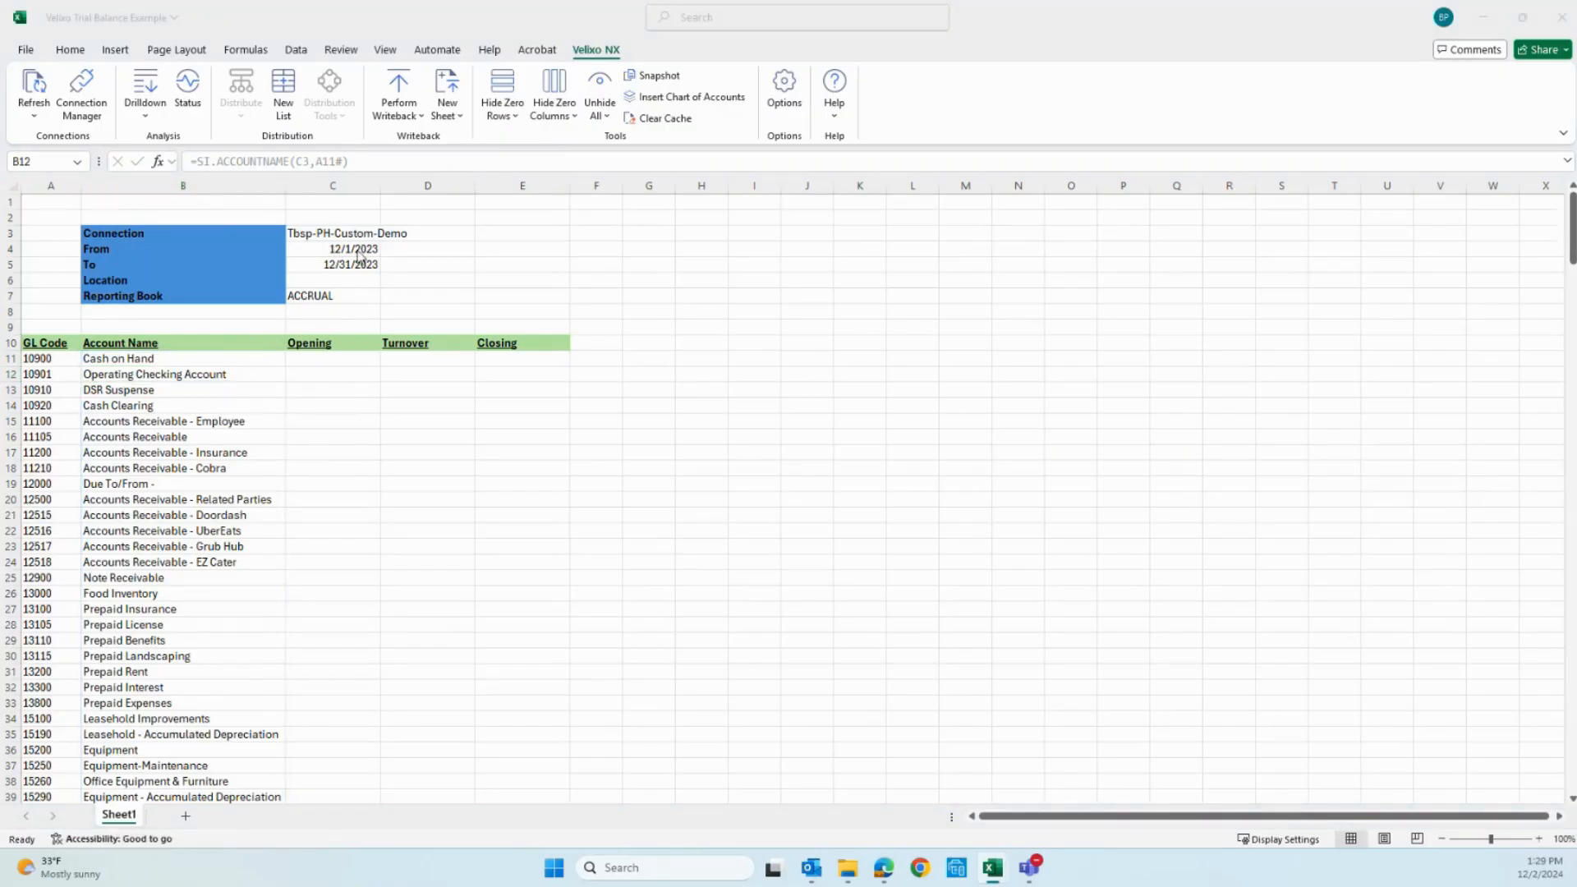
Step: Start an SI.OPENINGBALANCE formula in C11 under Opening, with C3 as the connection name and the account group left blank
click(312, 360)
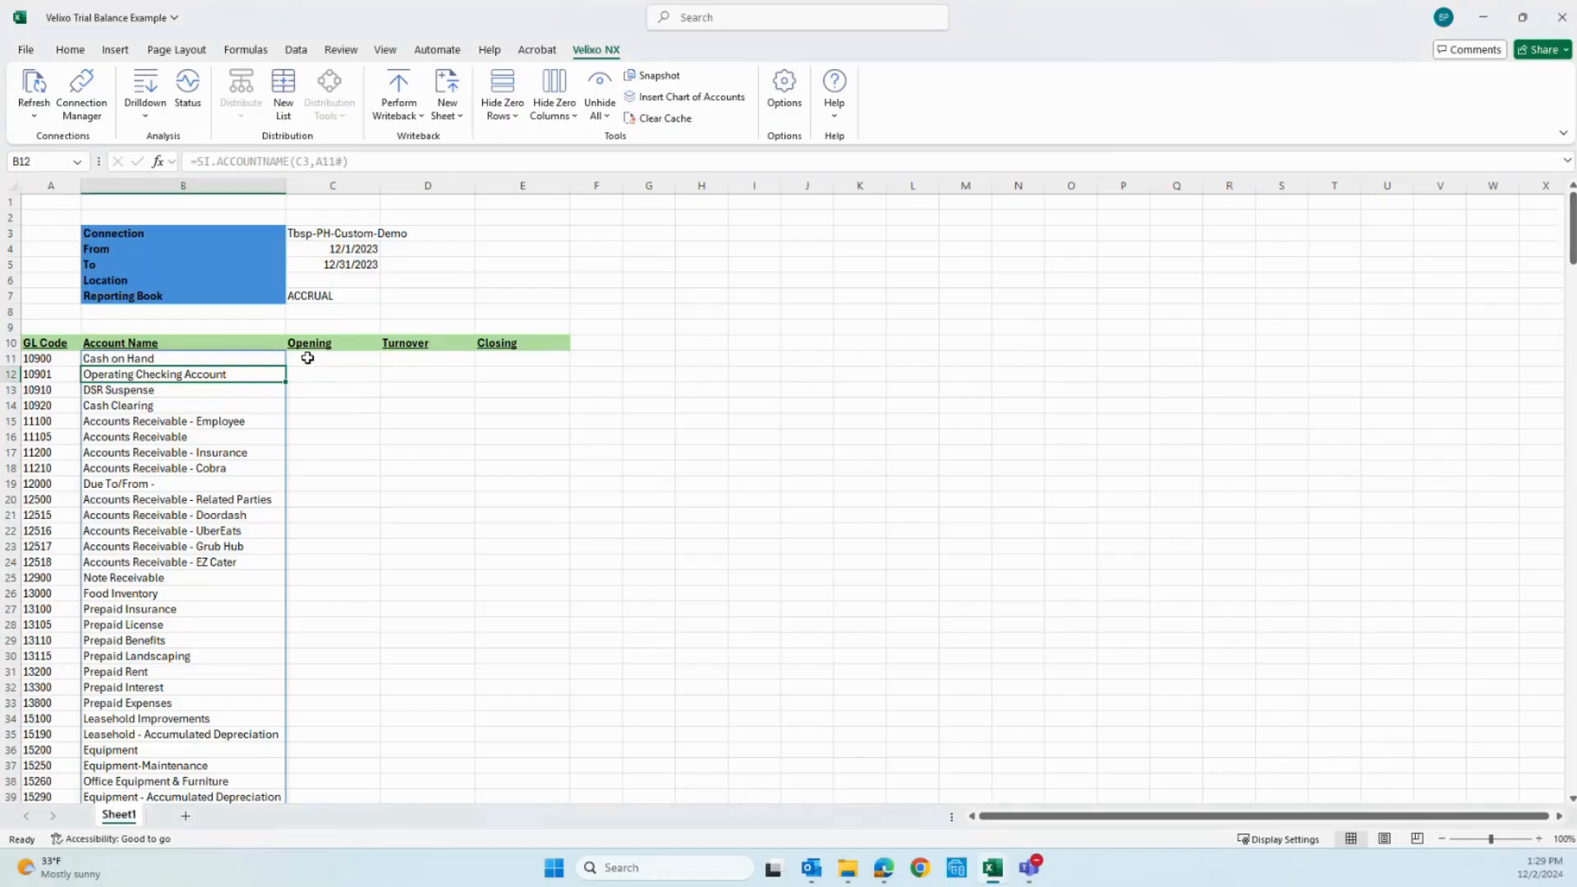
double_click(307, 358)
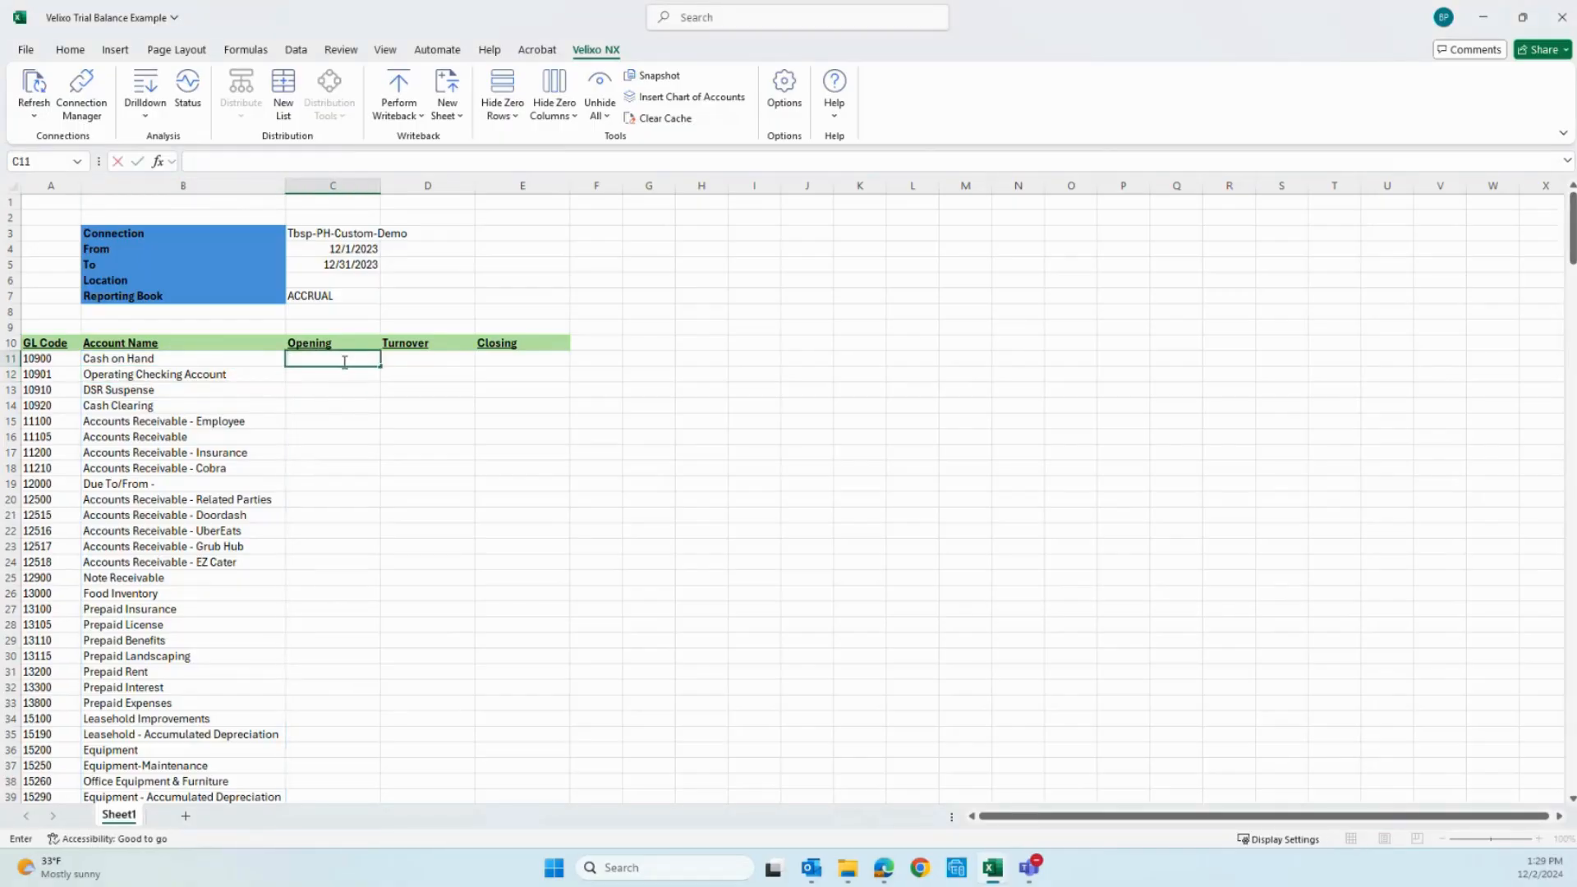
text(=si.)
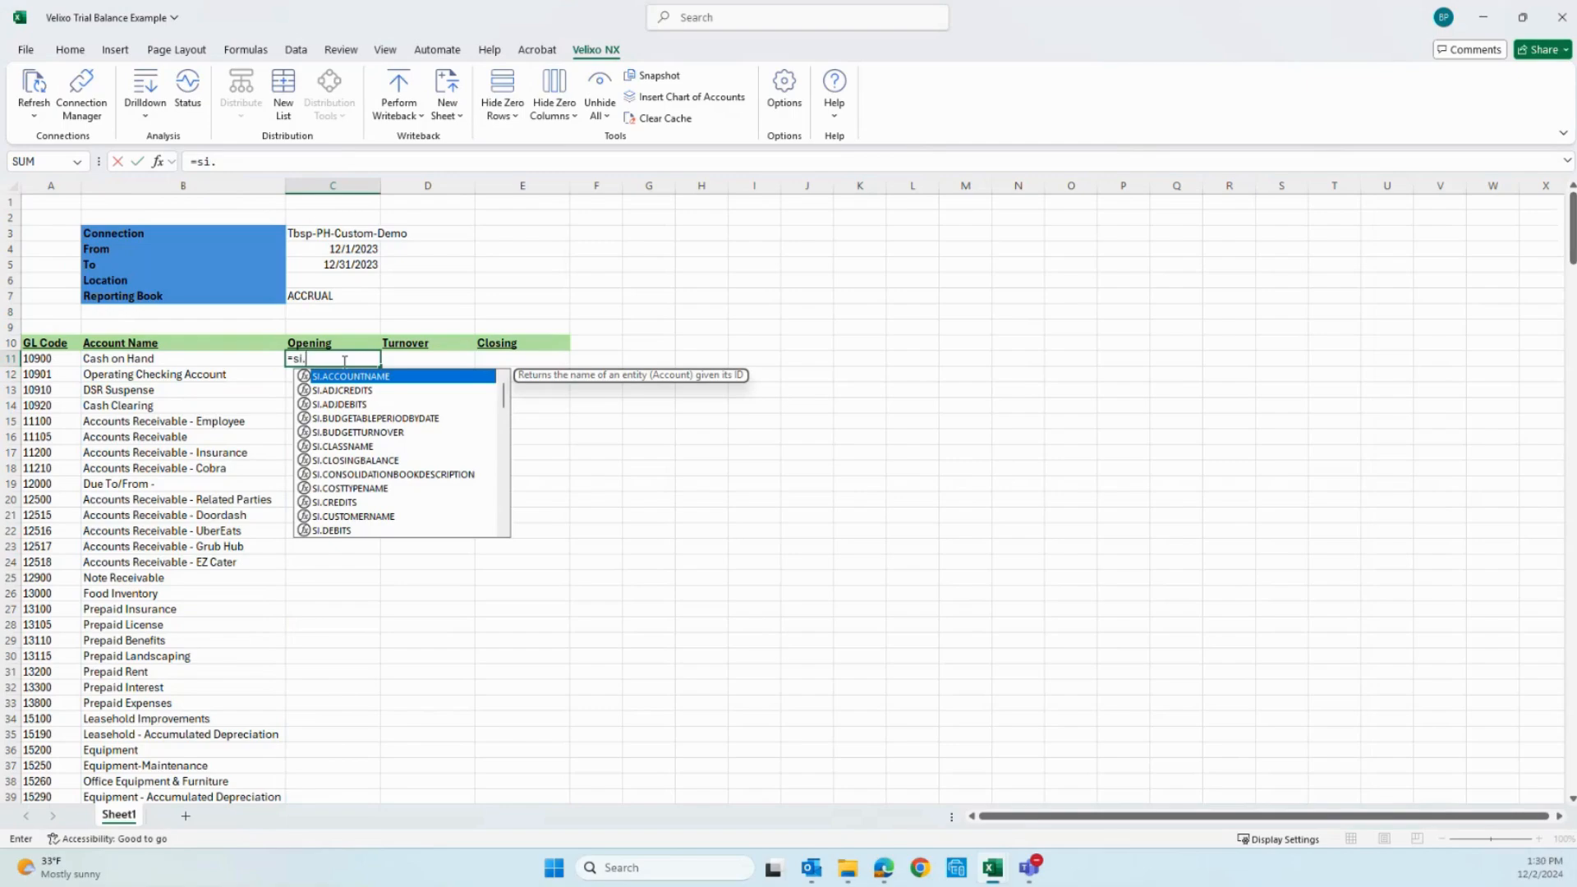
text(opening)
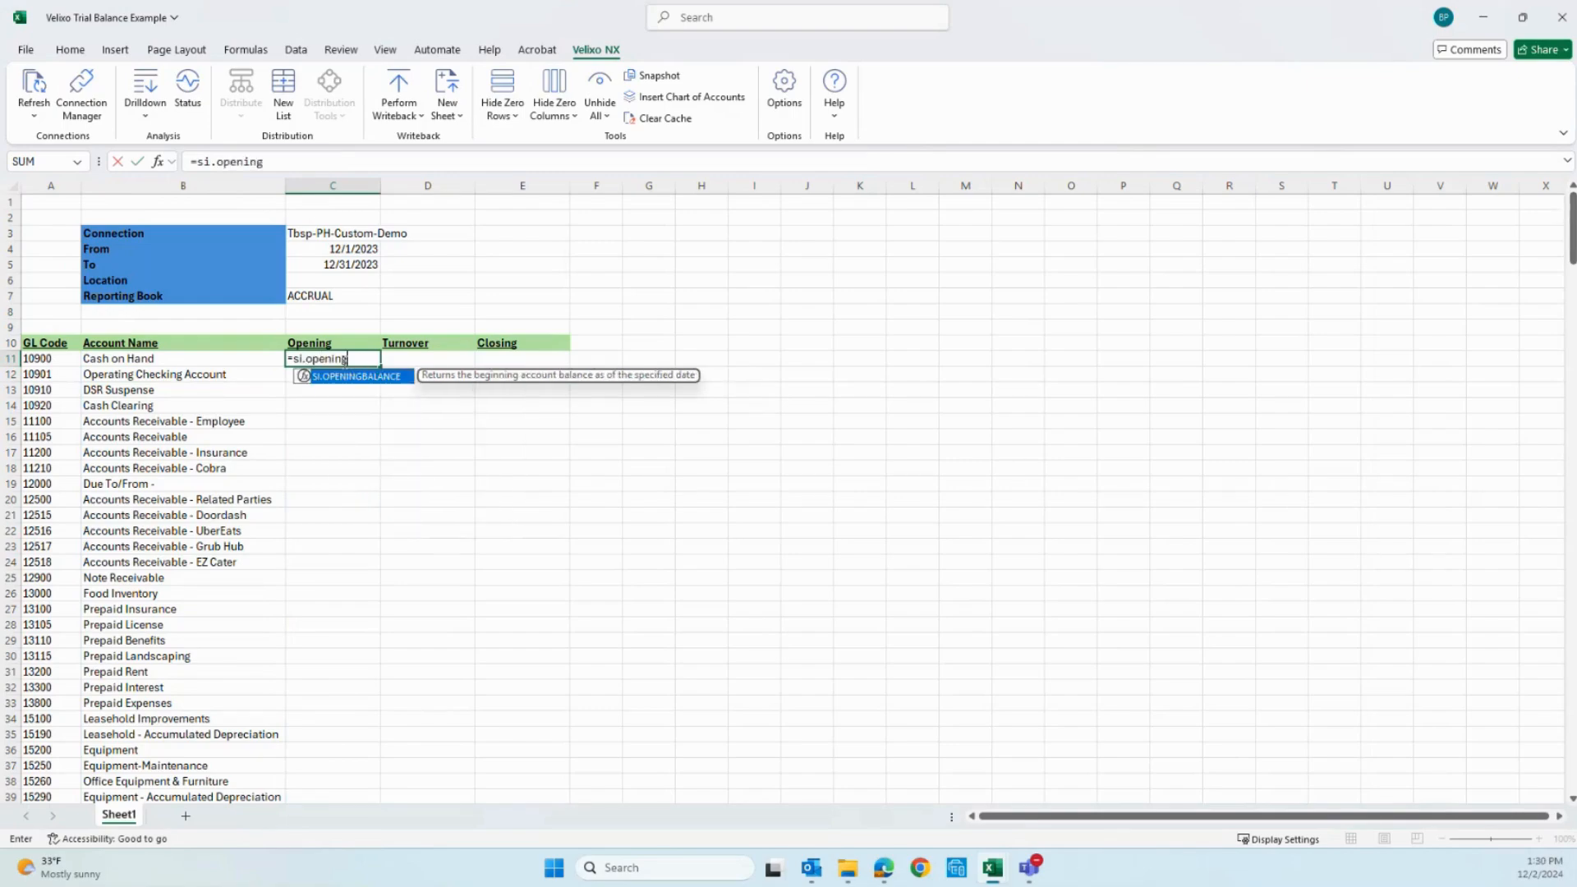
double_click(338, 378)
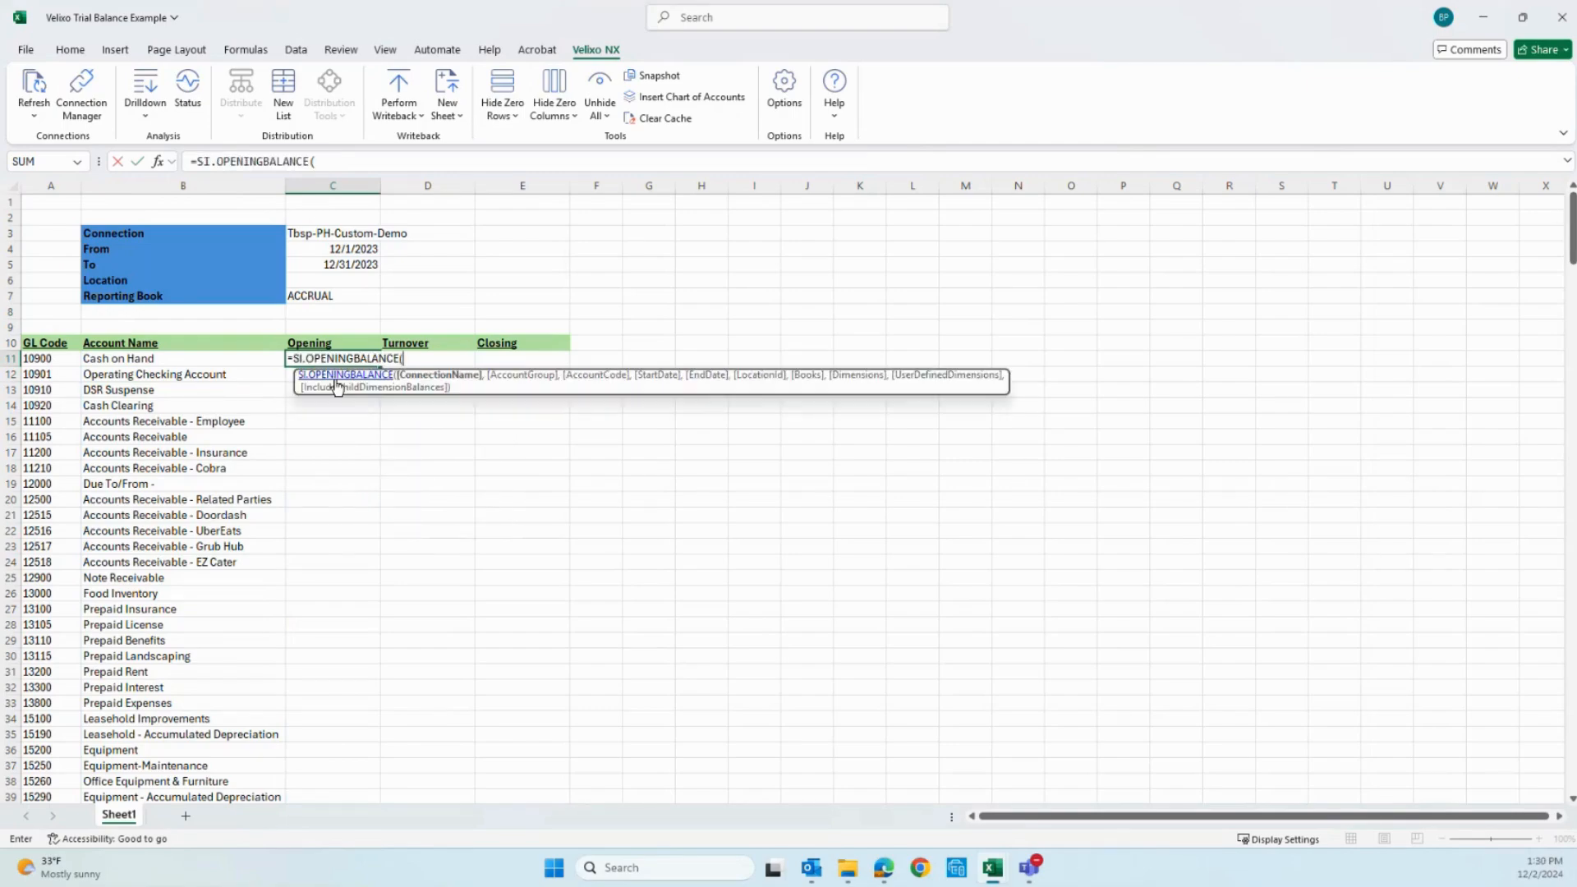
click(320, 163)
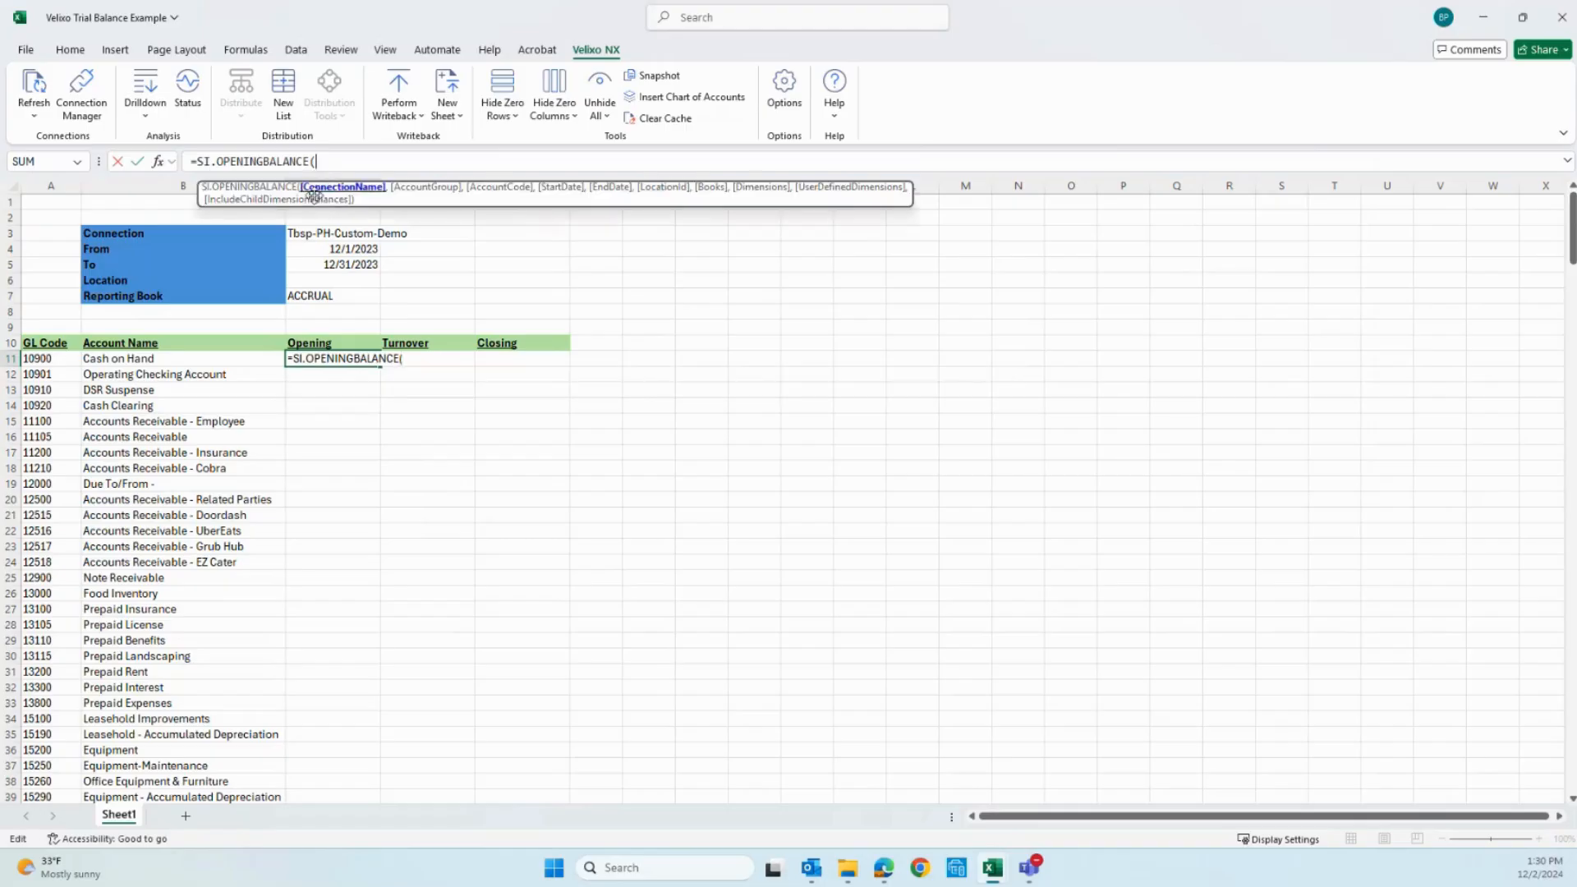
click(330, 234)
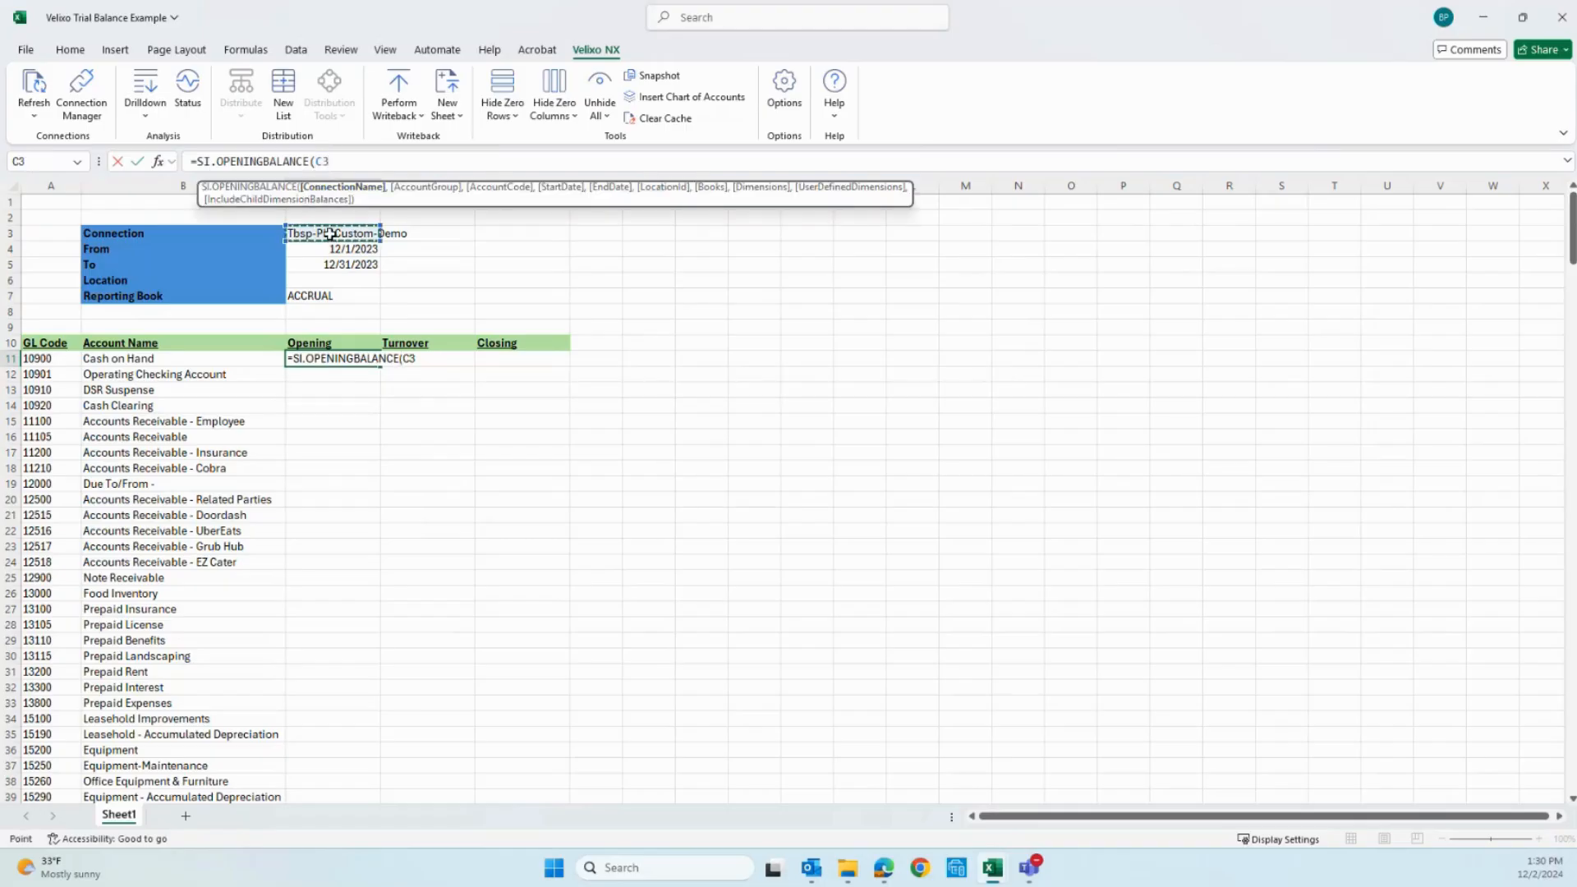
text(,)
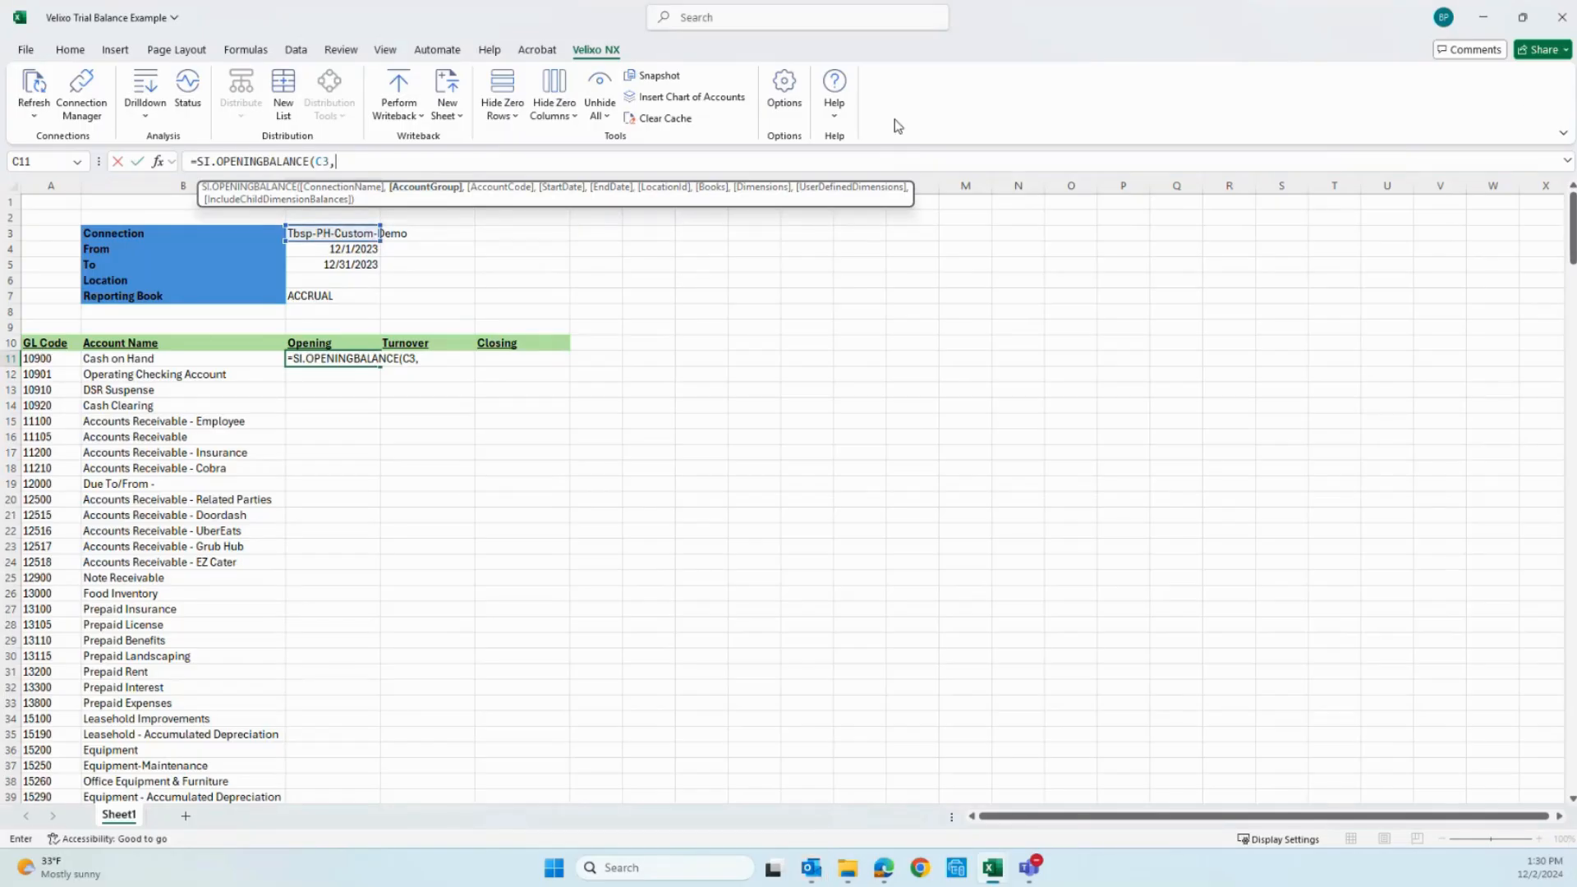
text(,)
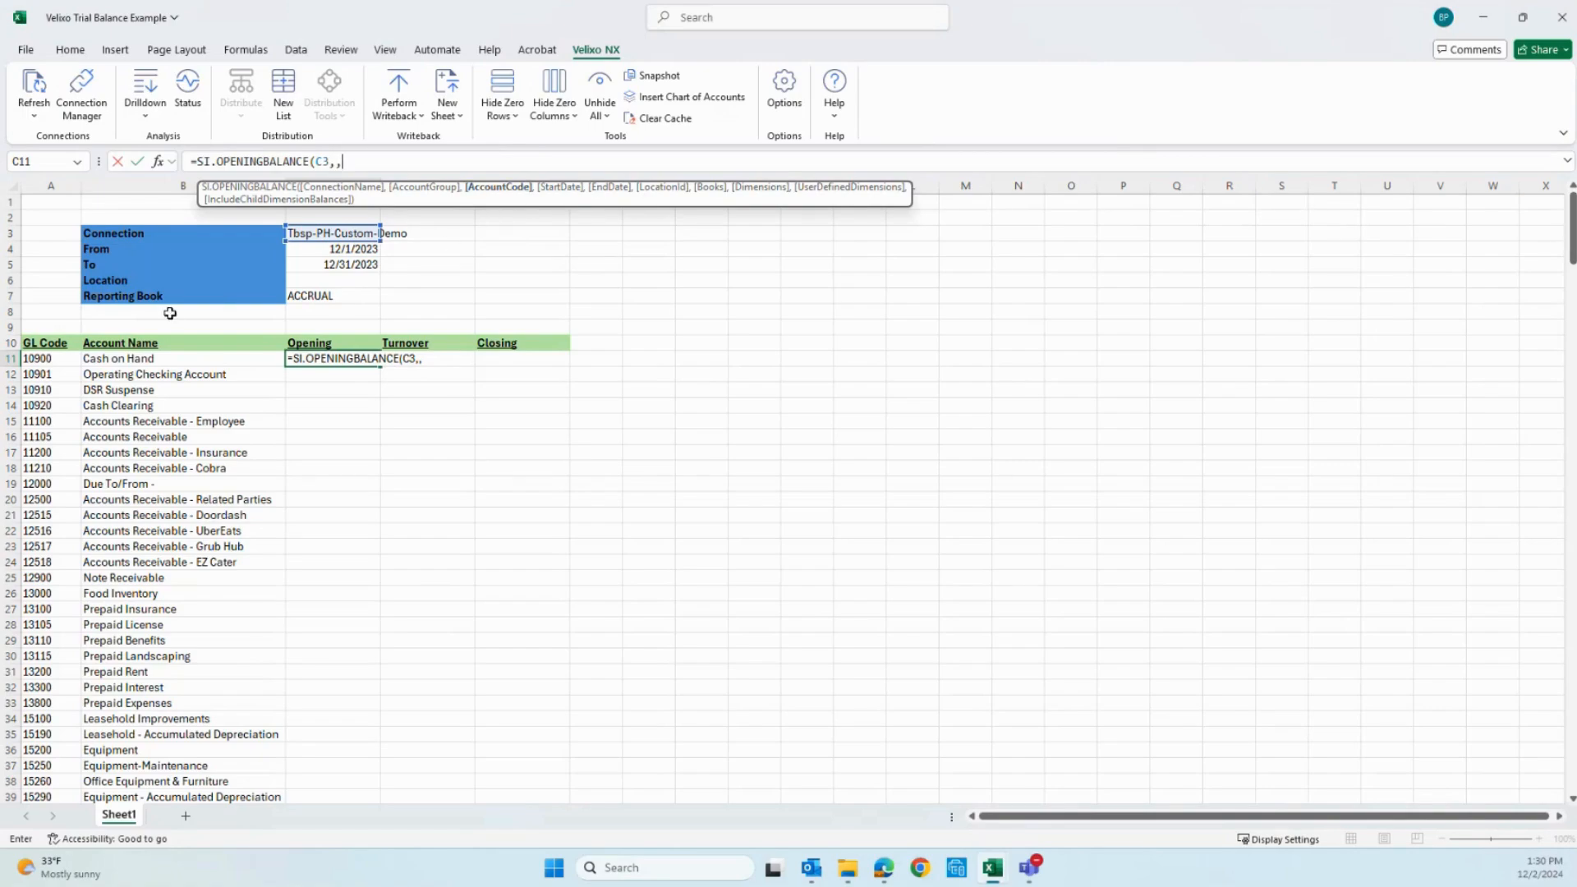
Step: Add A11# as the account code, C4 as the start date and C5 as the end date to the opening balance formula
click(41, 358)
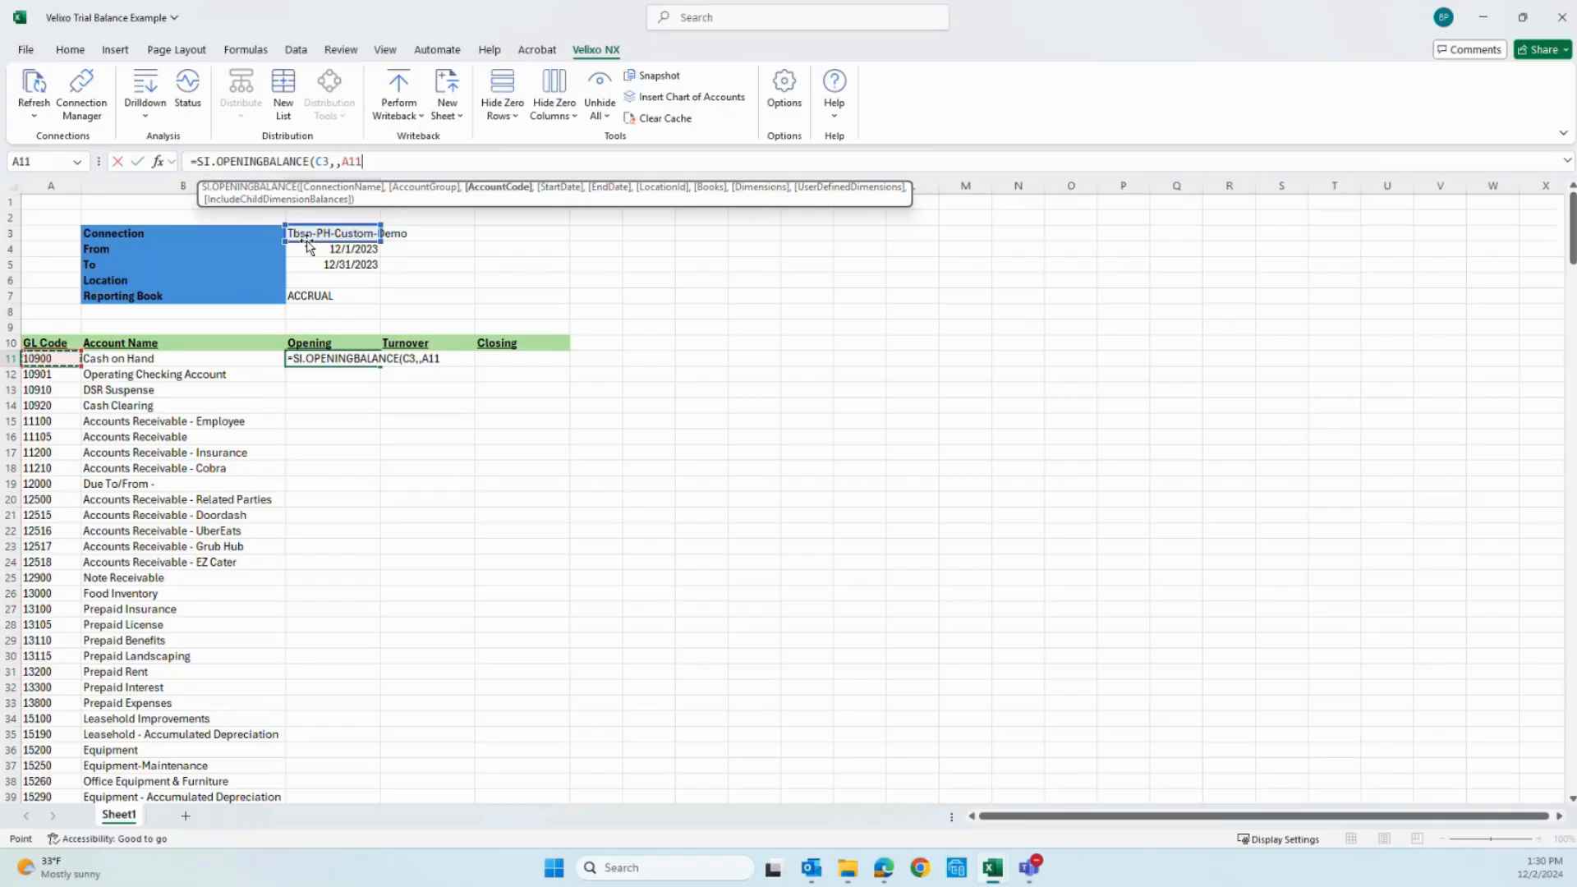
text(#)
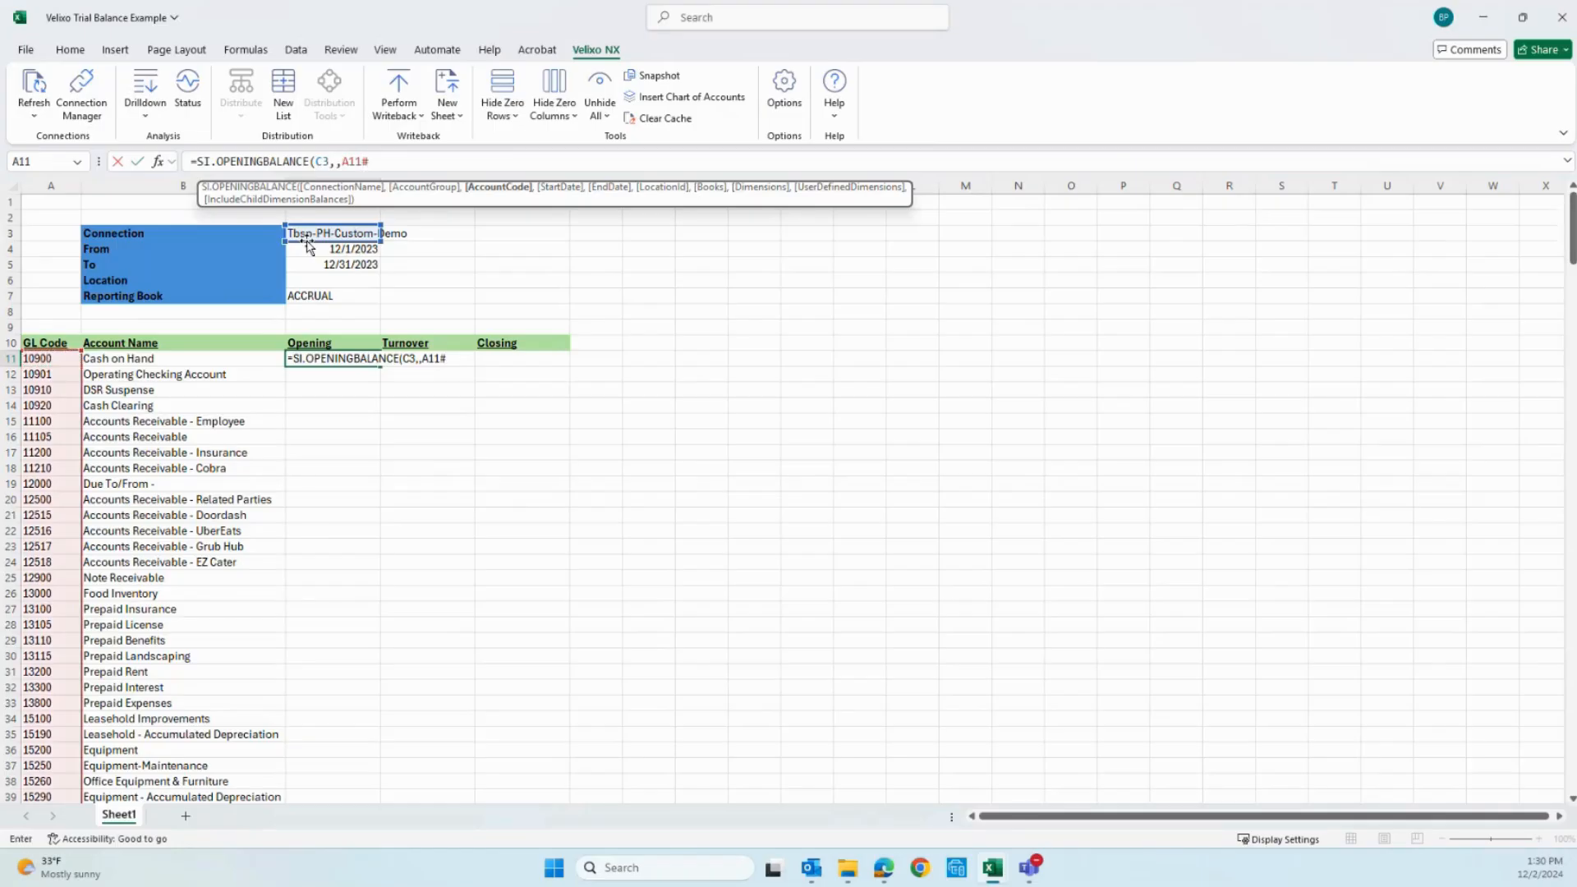
text(,)
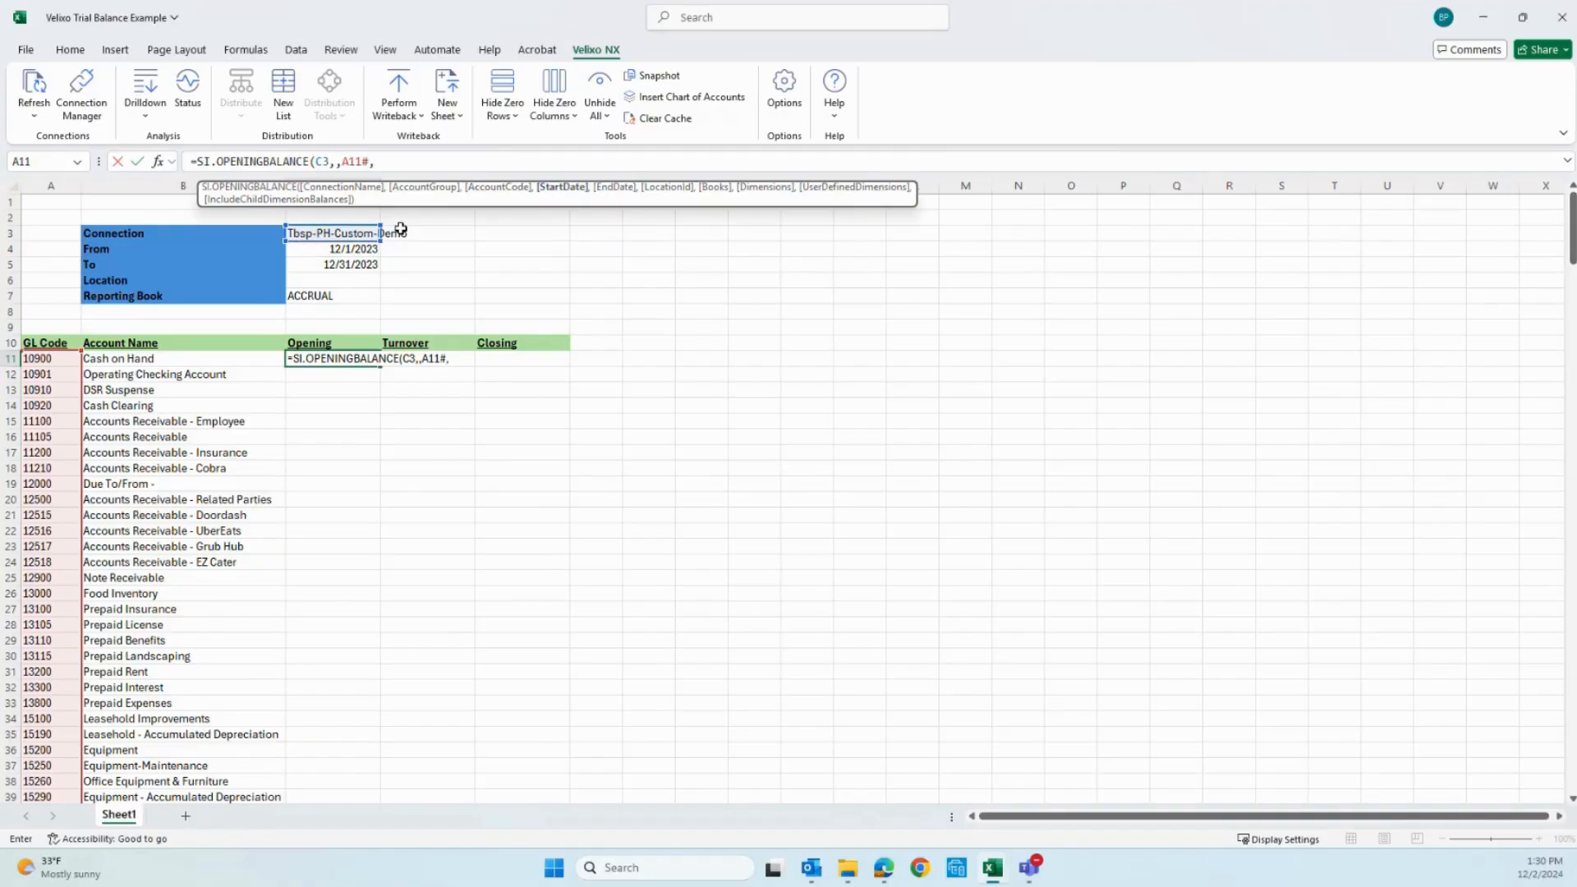
click(348, 248)
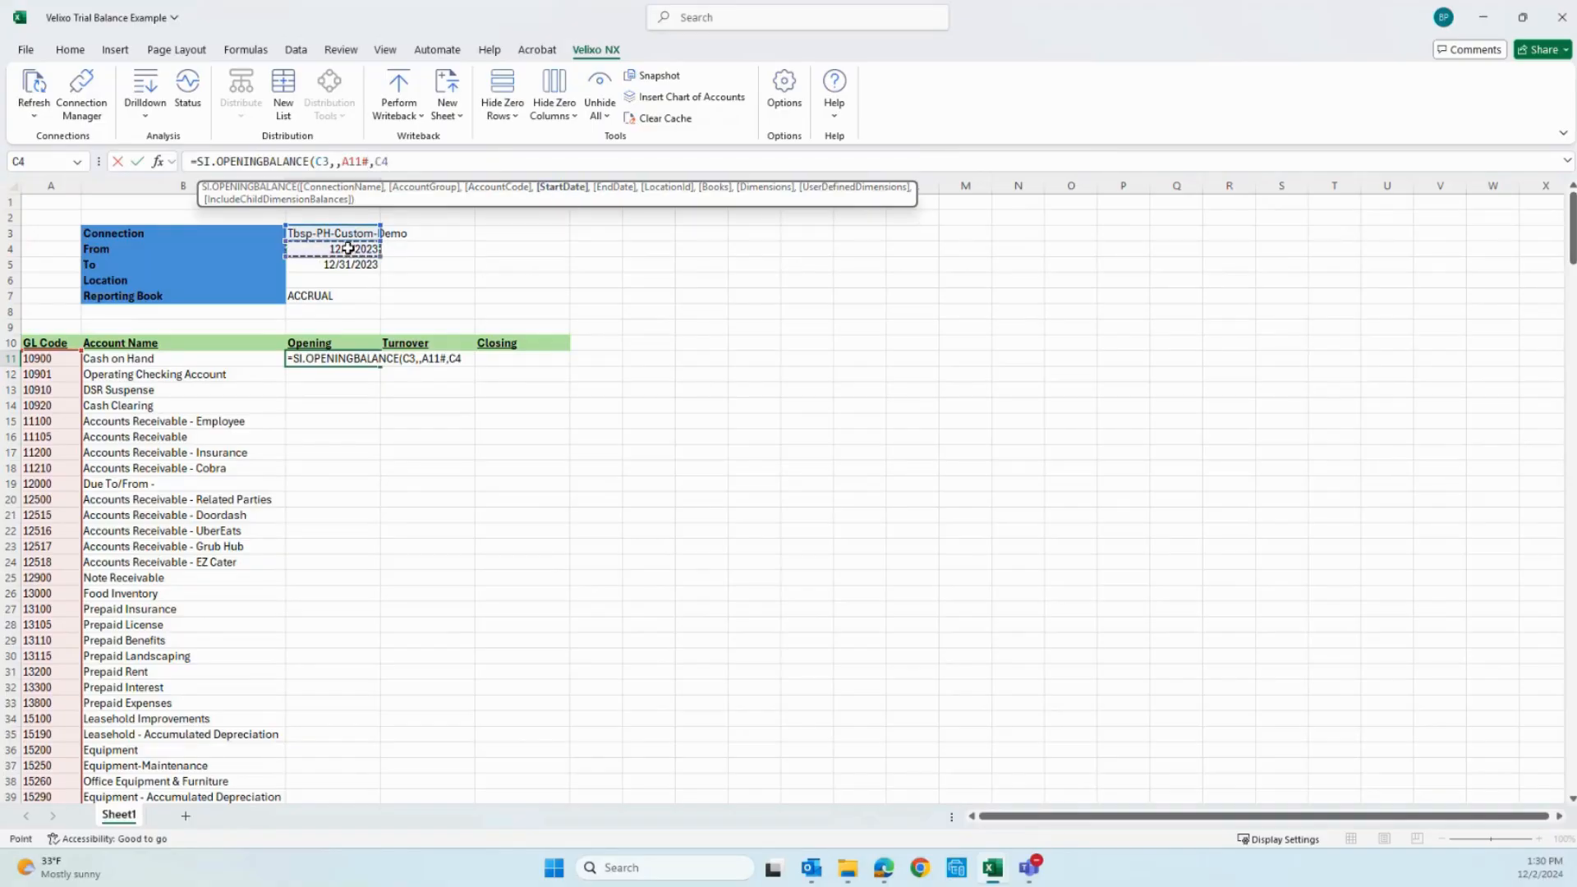
text(,)
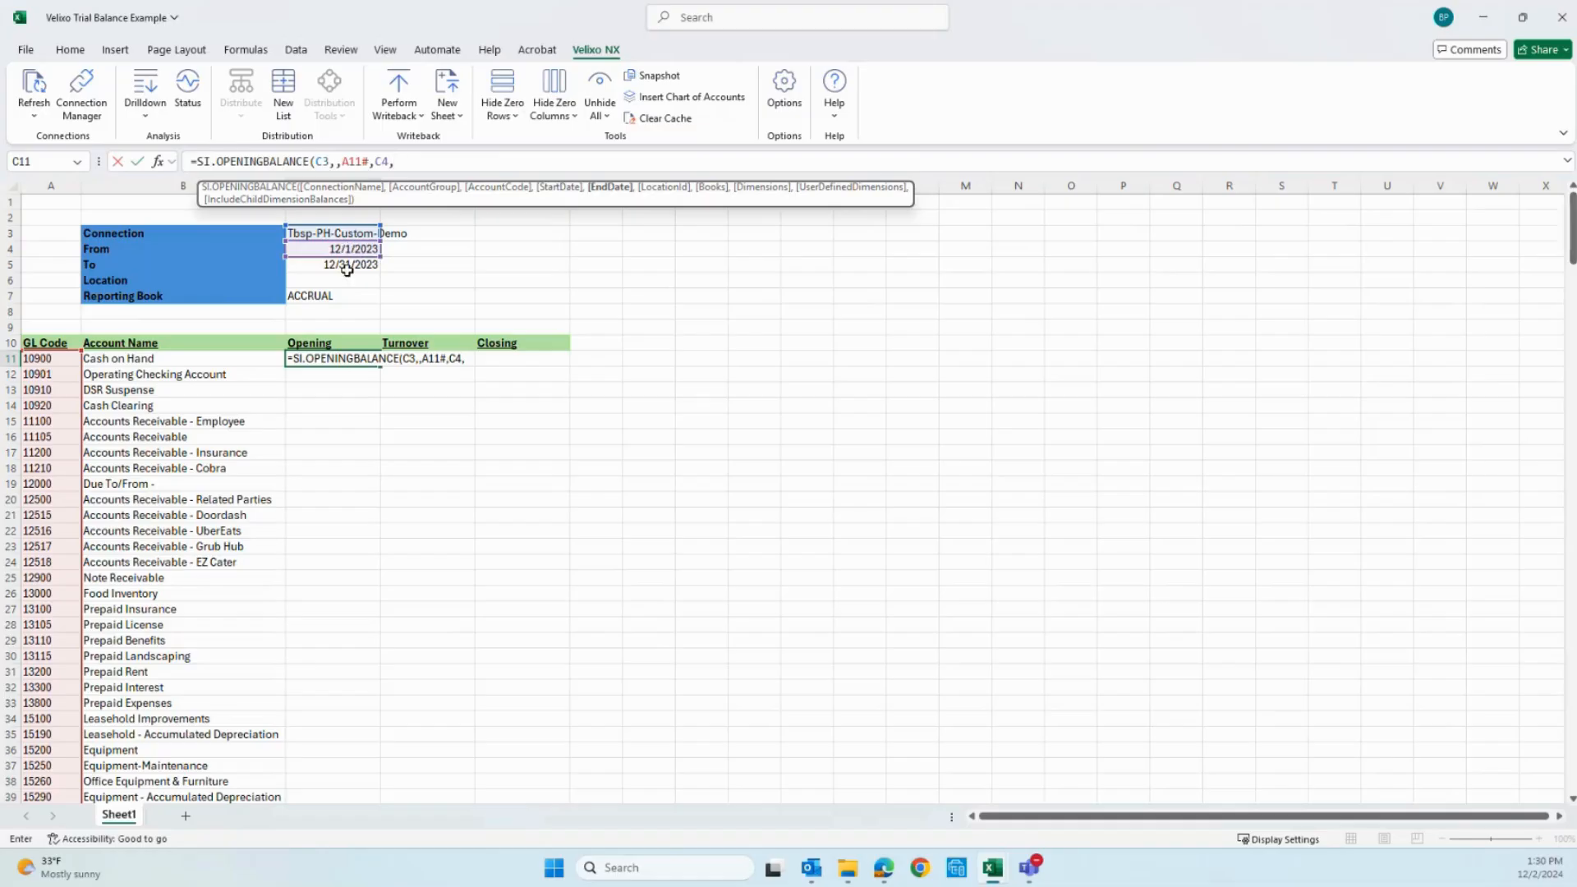
click(336, 265)
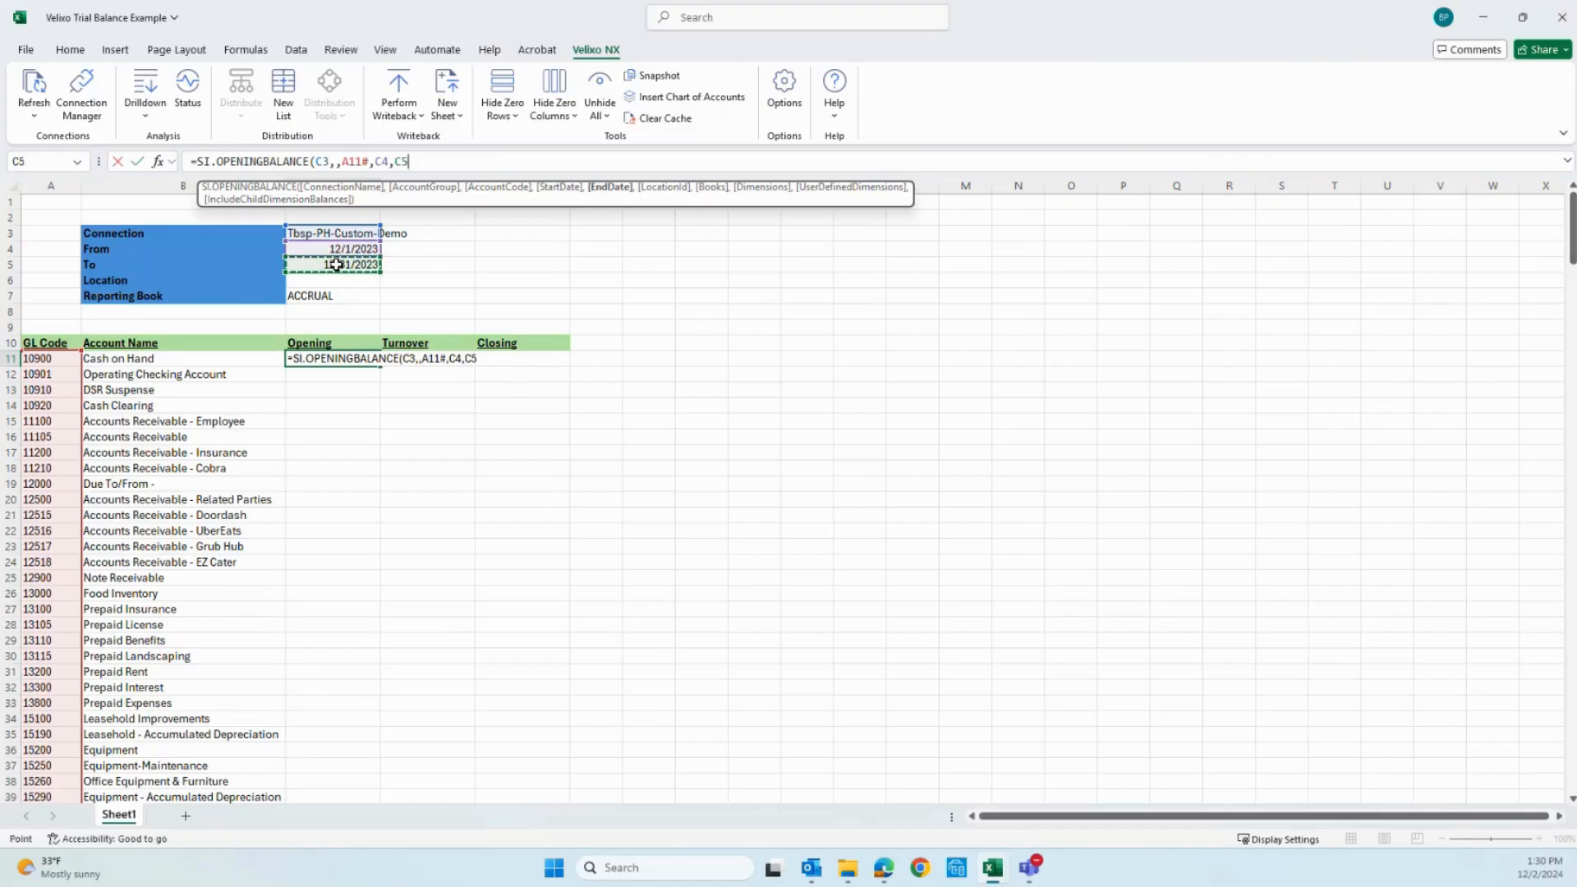
Step: Complete the formula as =SI.OPENINGBALANCE(C3,,A11#,C4,C5,C6,C7), using C6 for the location and C7 for the reporting book
text(,)
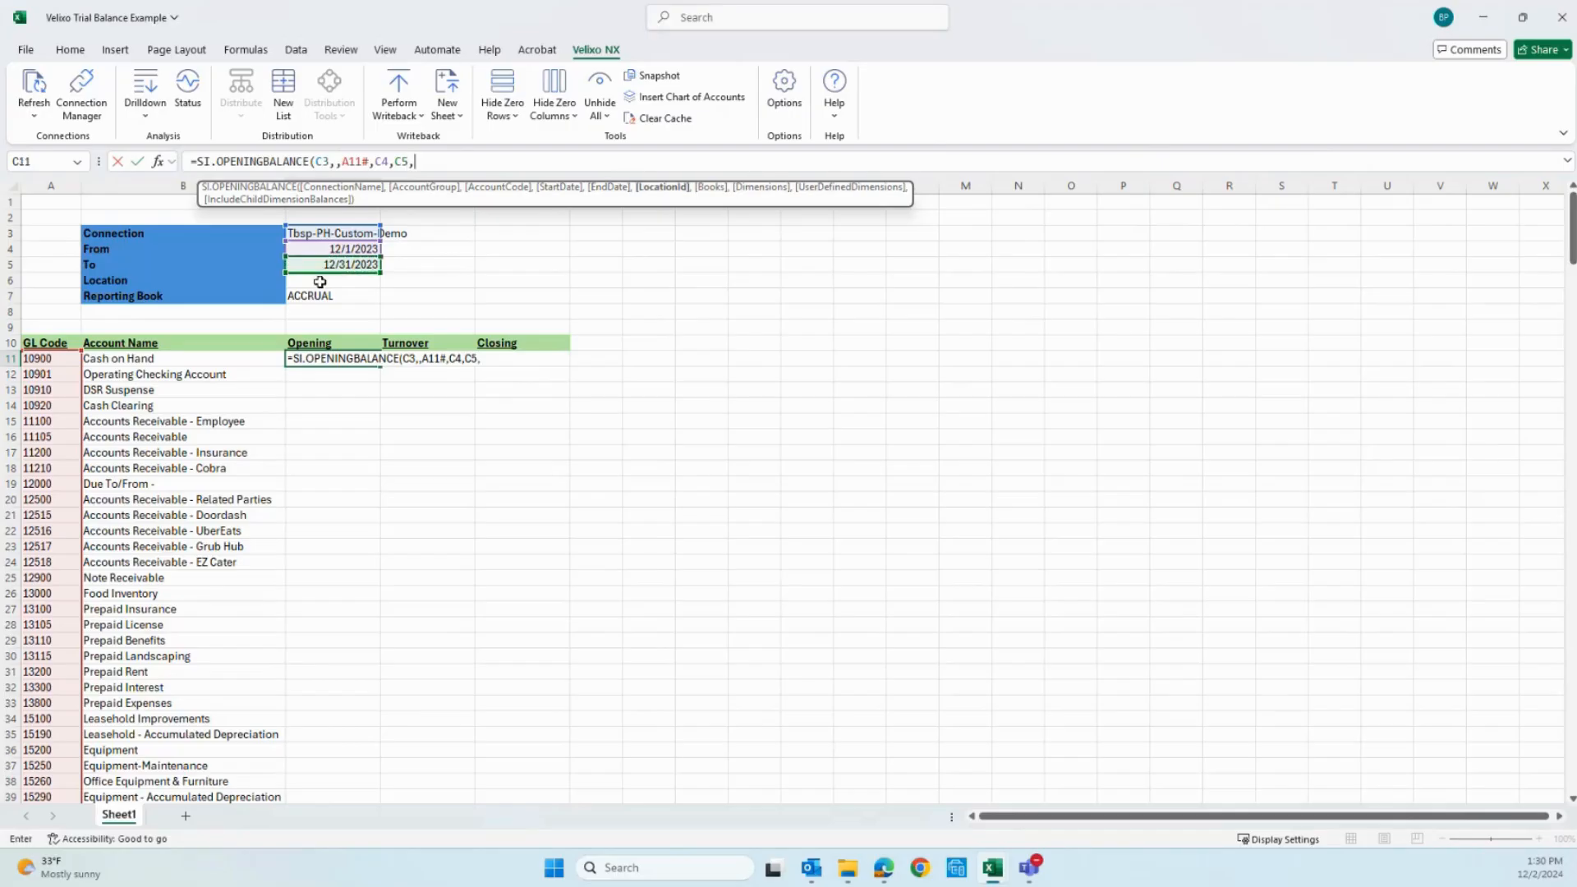
click(318, 281)
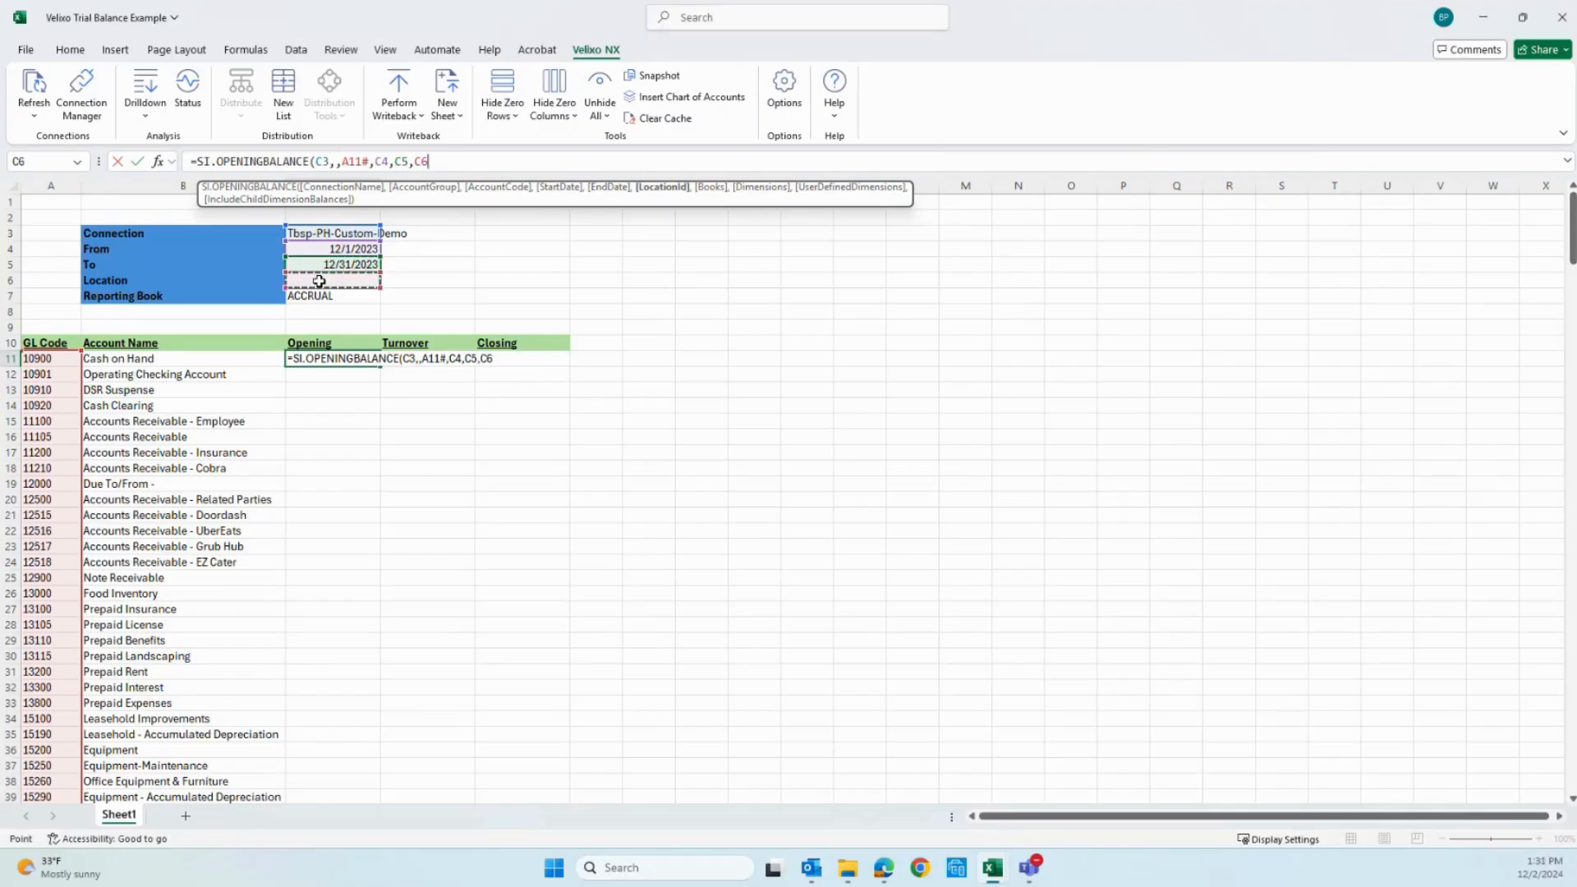
text(,)
click(313, 296)
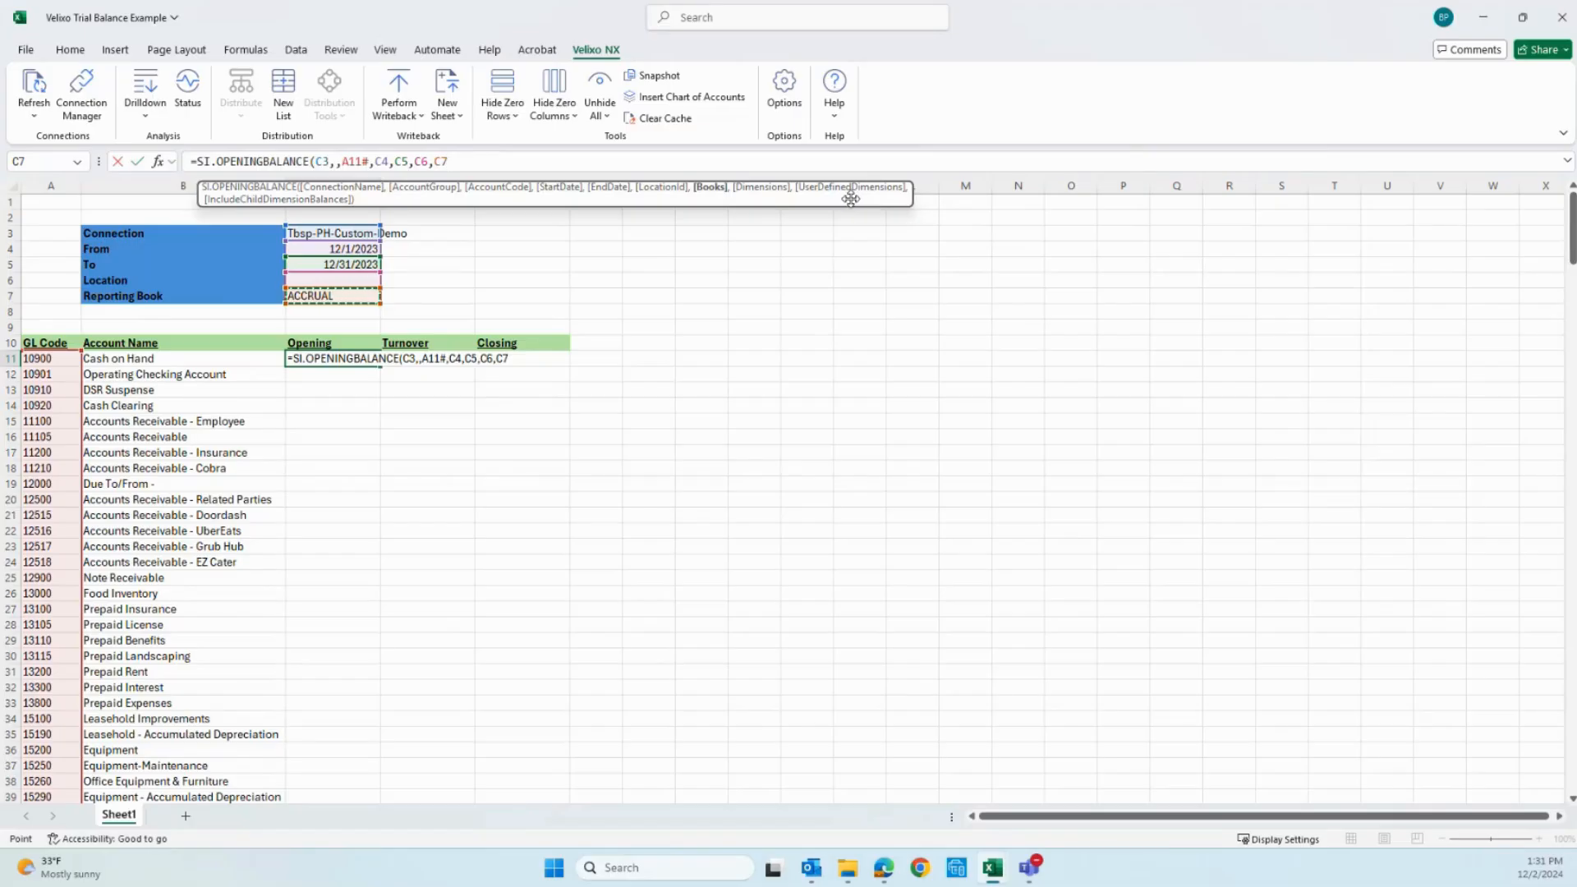
text())
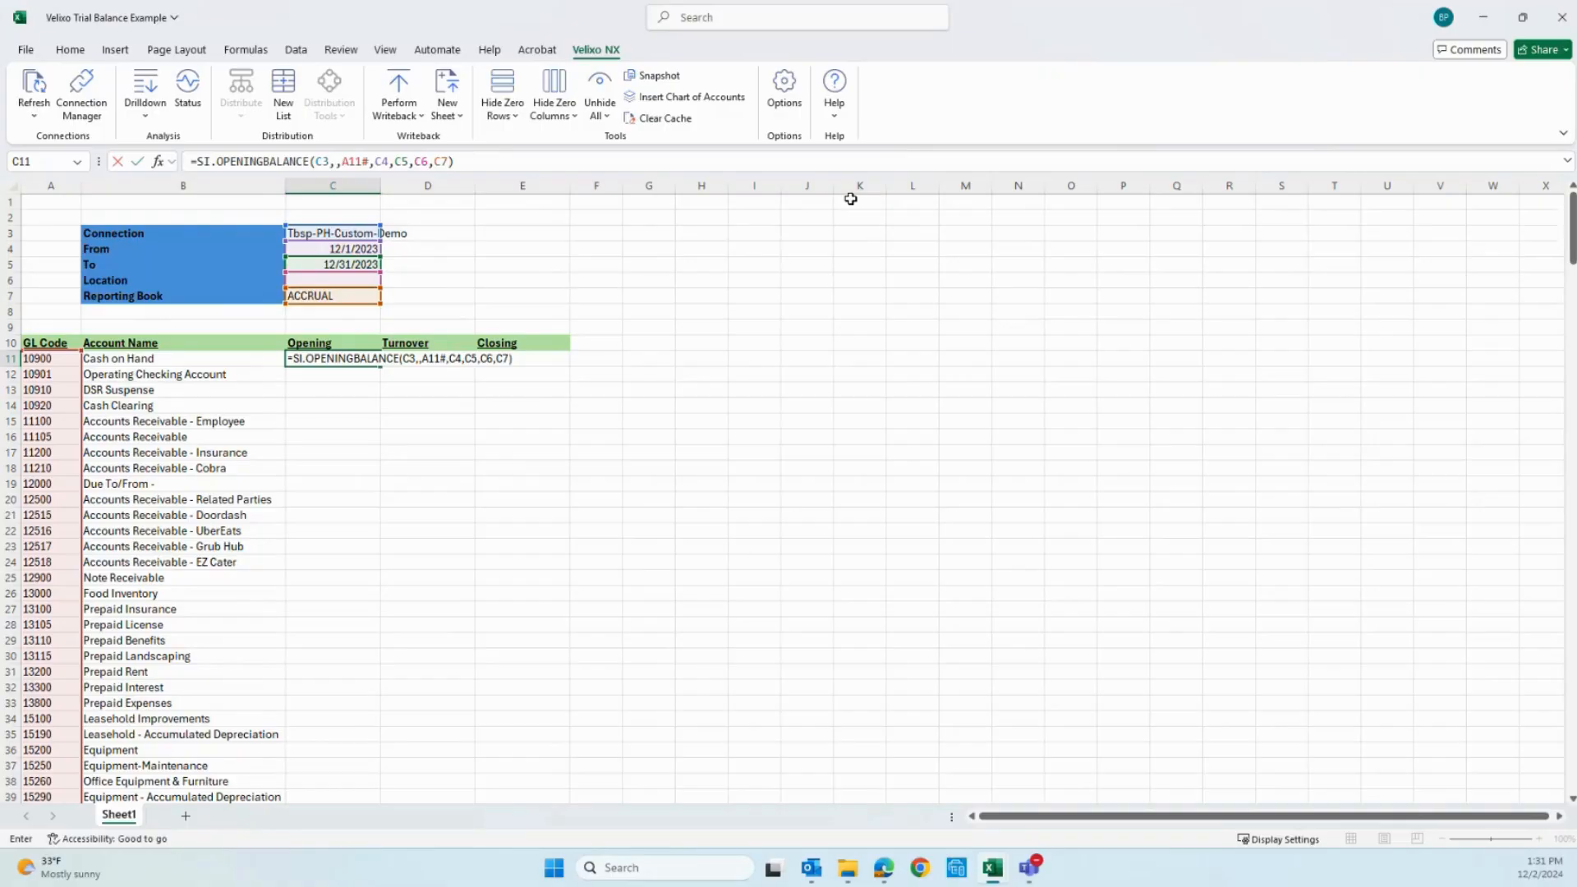
key(Return)
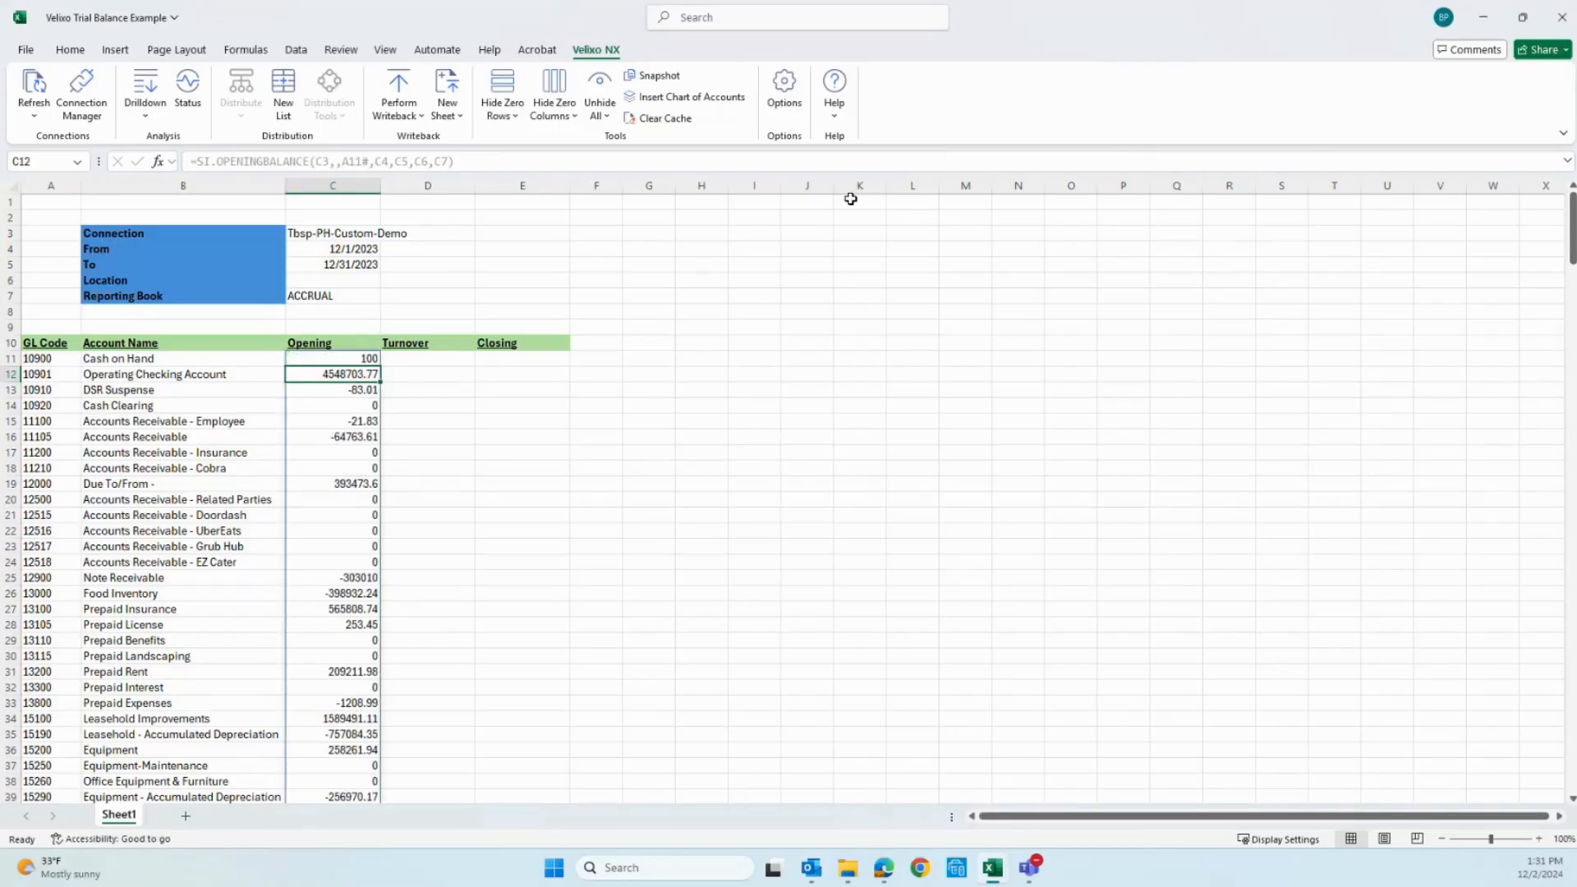
Step: Format all Opening balances from C11 down as Number with two decimals, a 1000 separator and black negatives in parentheses
click(306, 359)
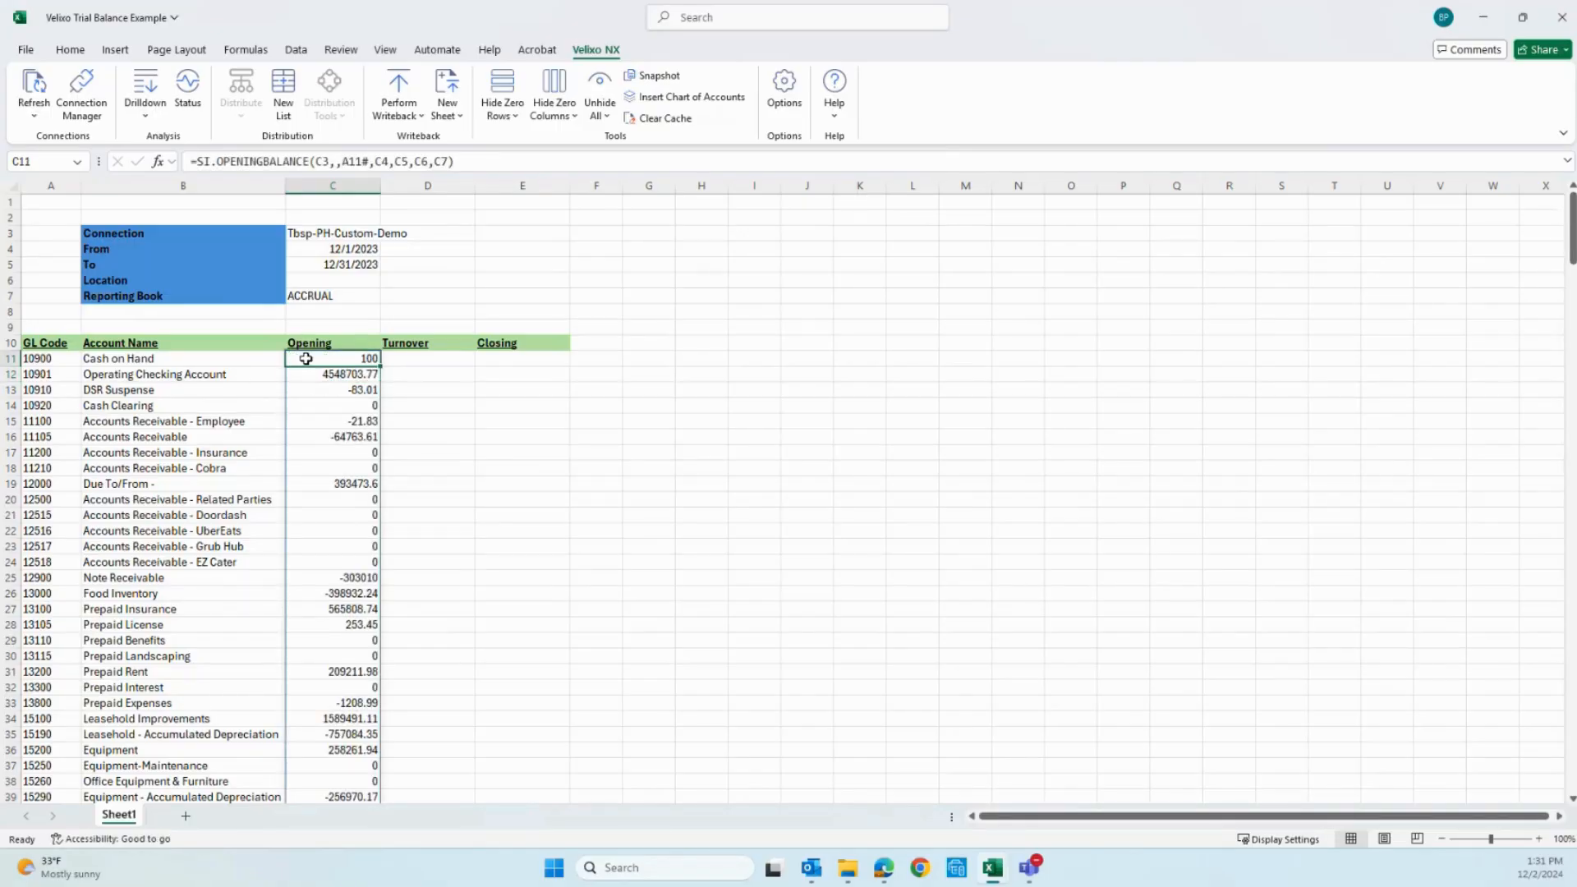
key(End)
key(shift+Down)
right_click(346, 282)
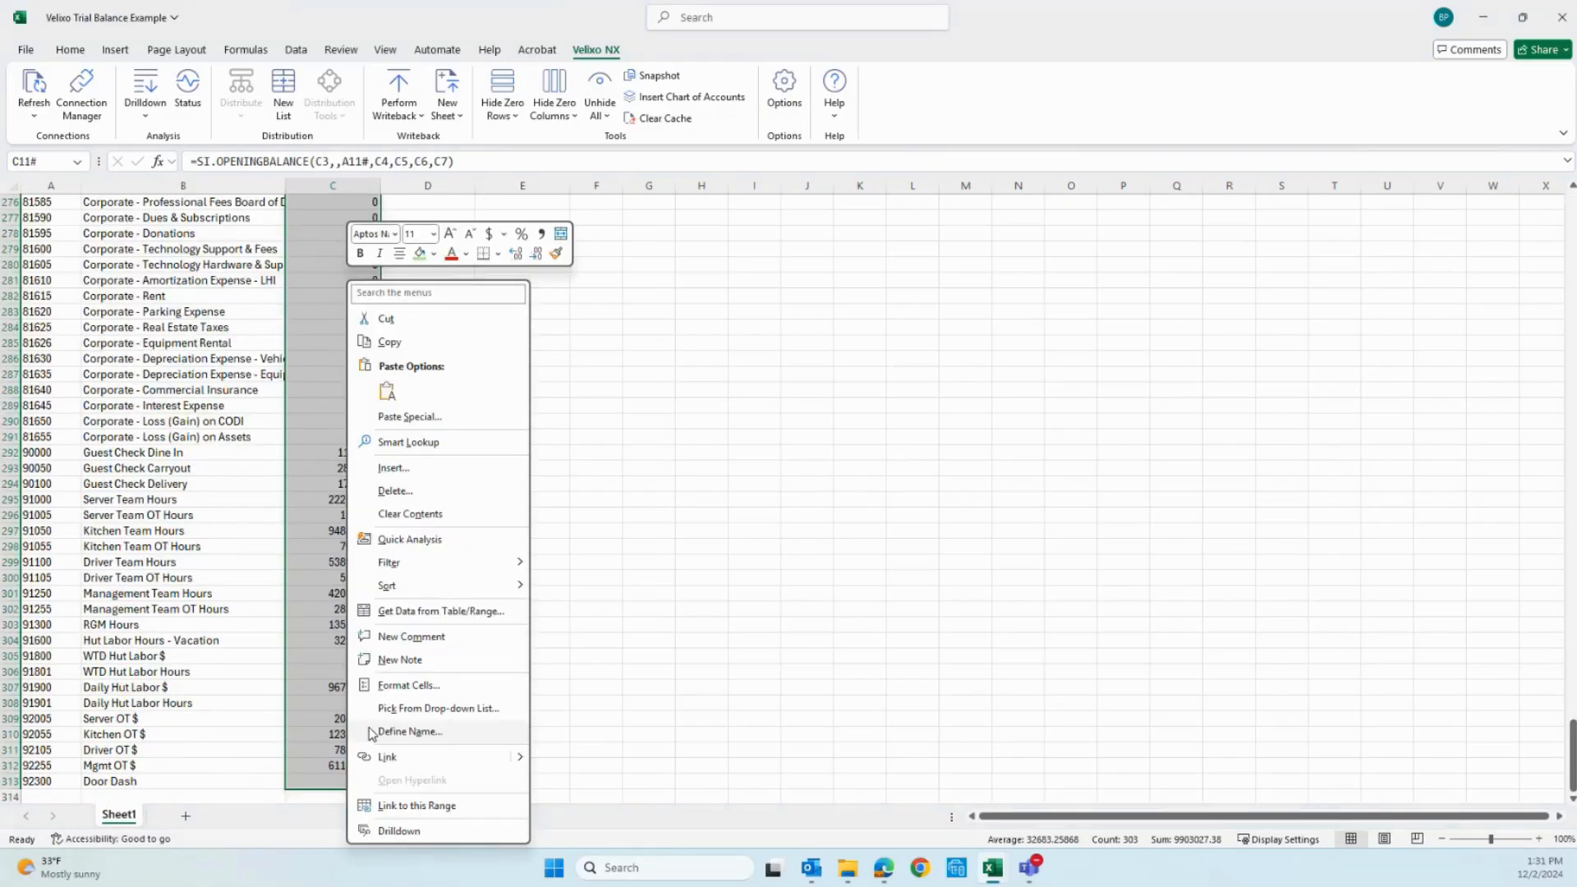
click(403, 685)
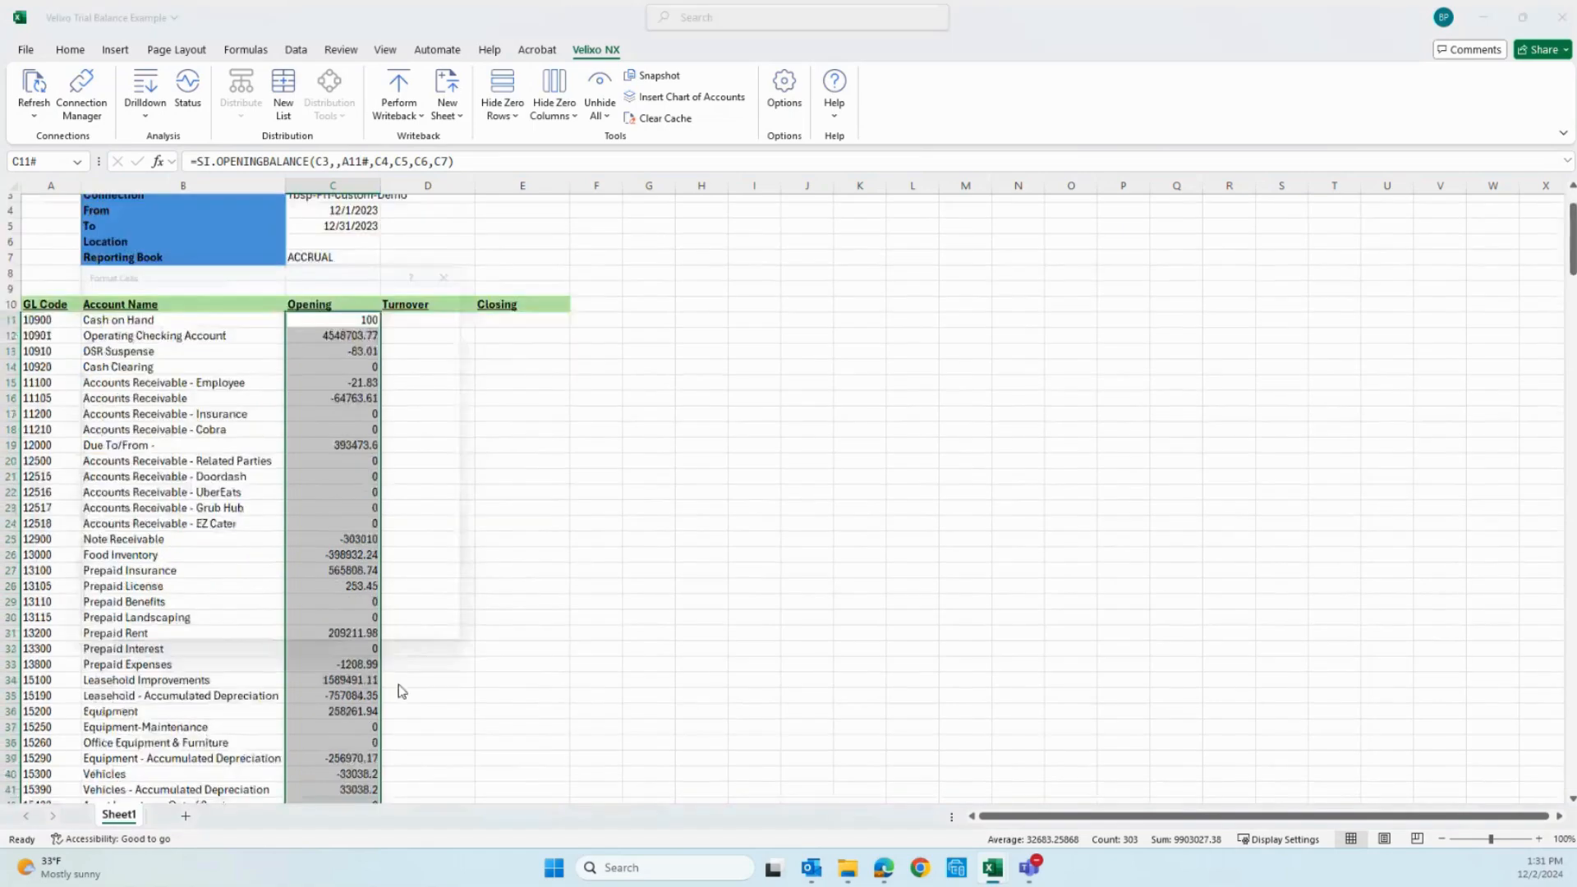
click(89, 324)
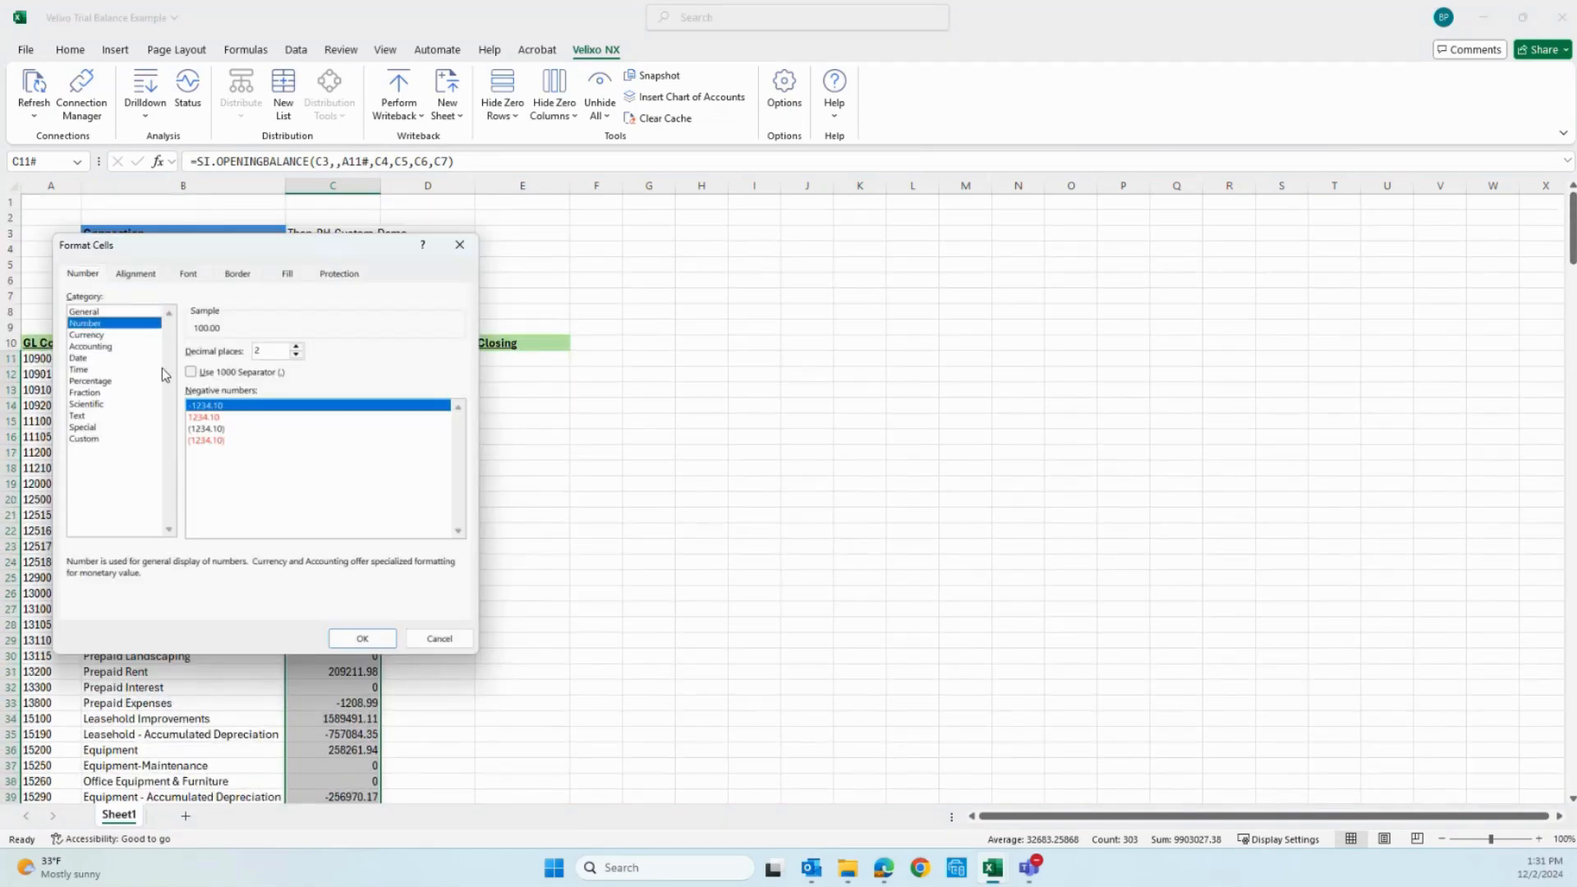
click(199, 429)
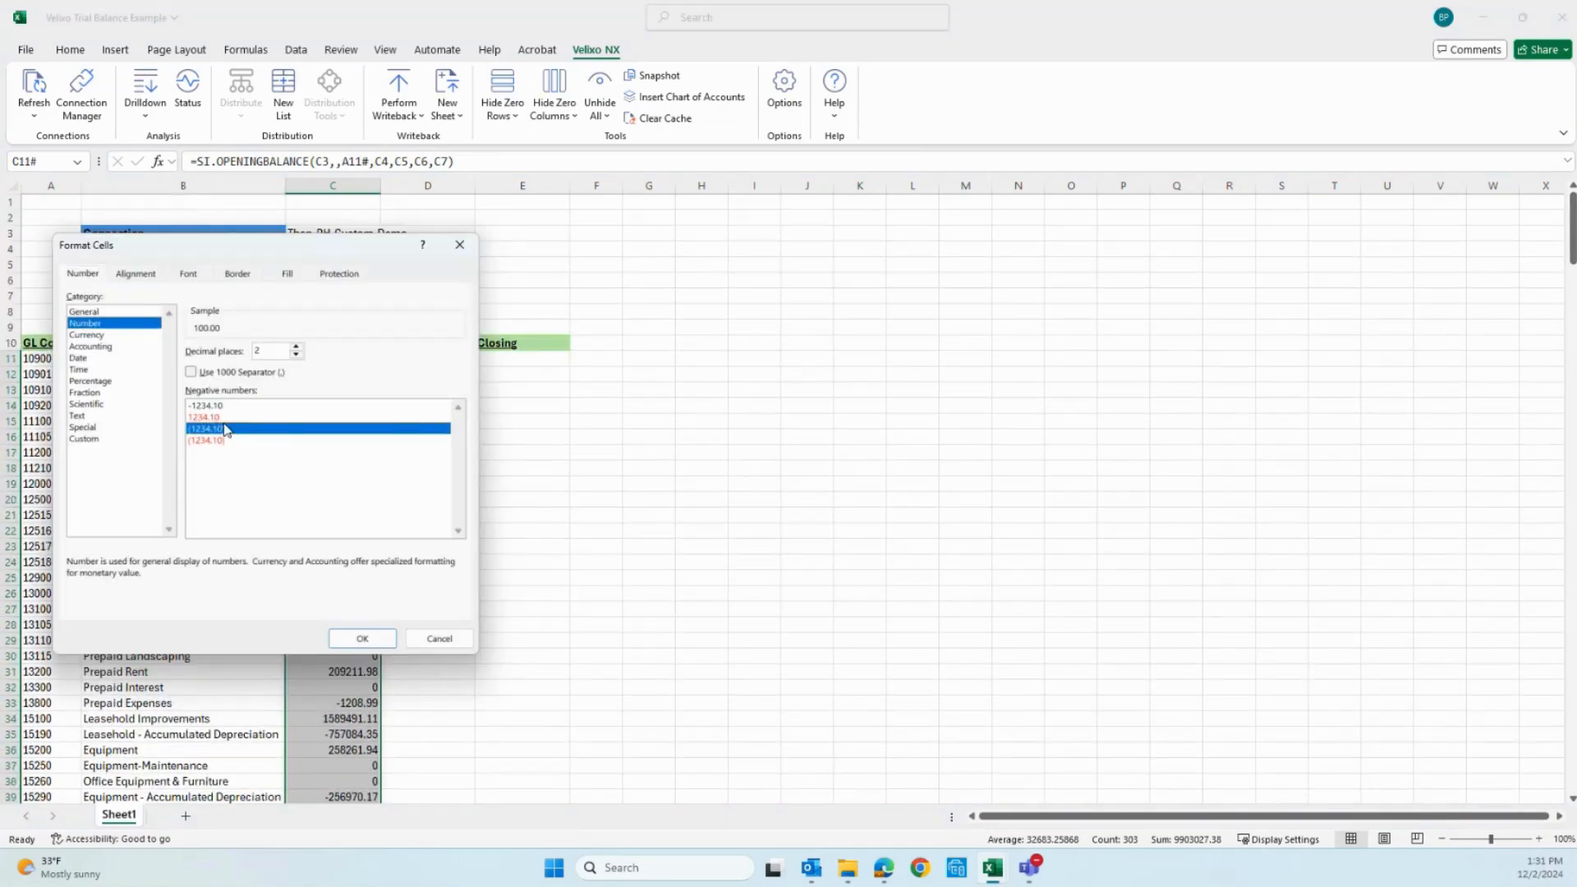
click(200, 375)
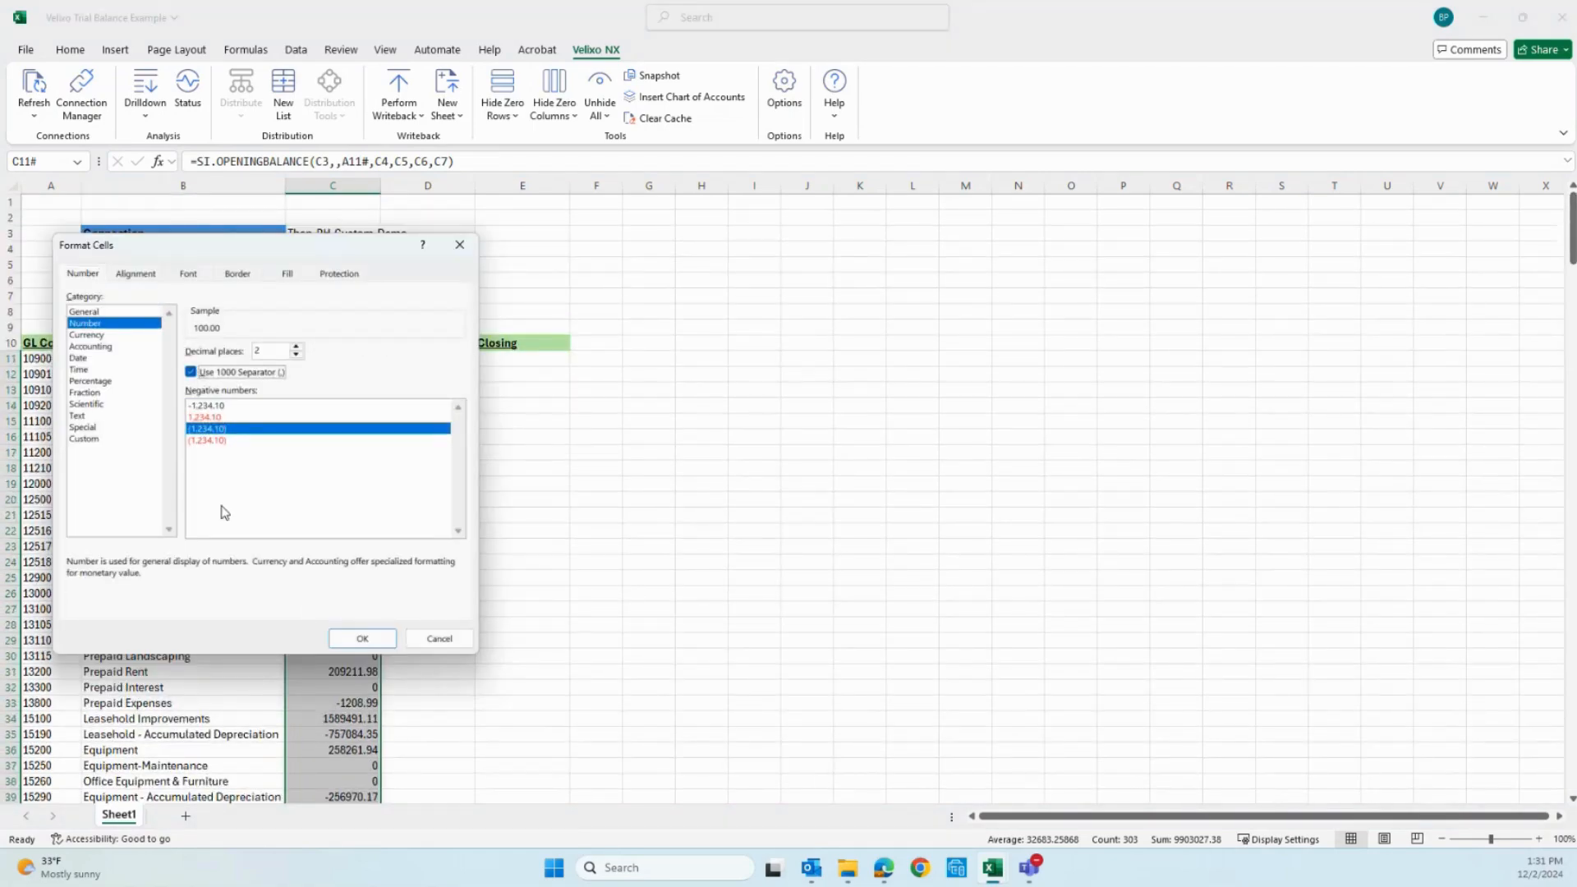
click(361, 639)
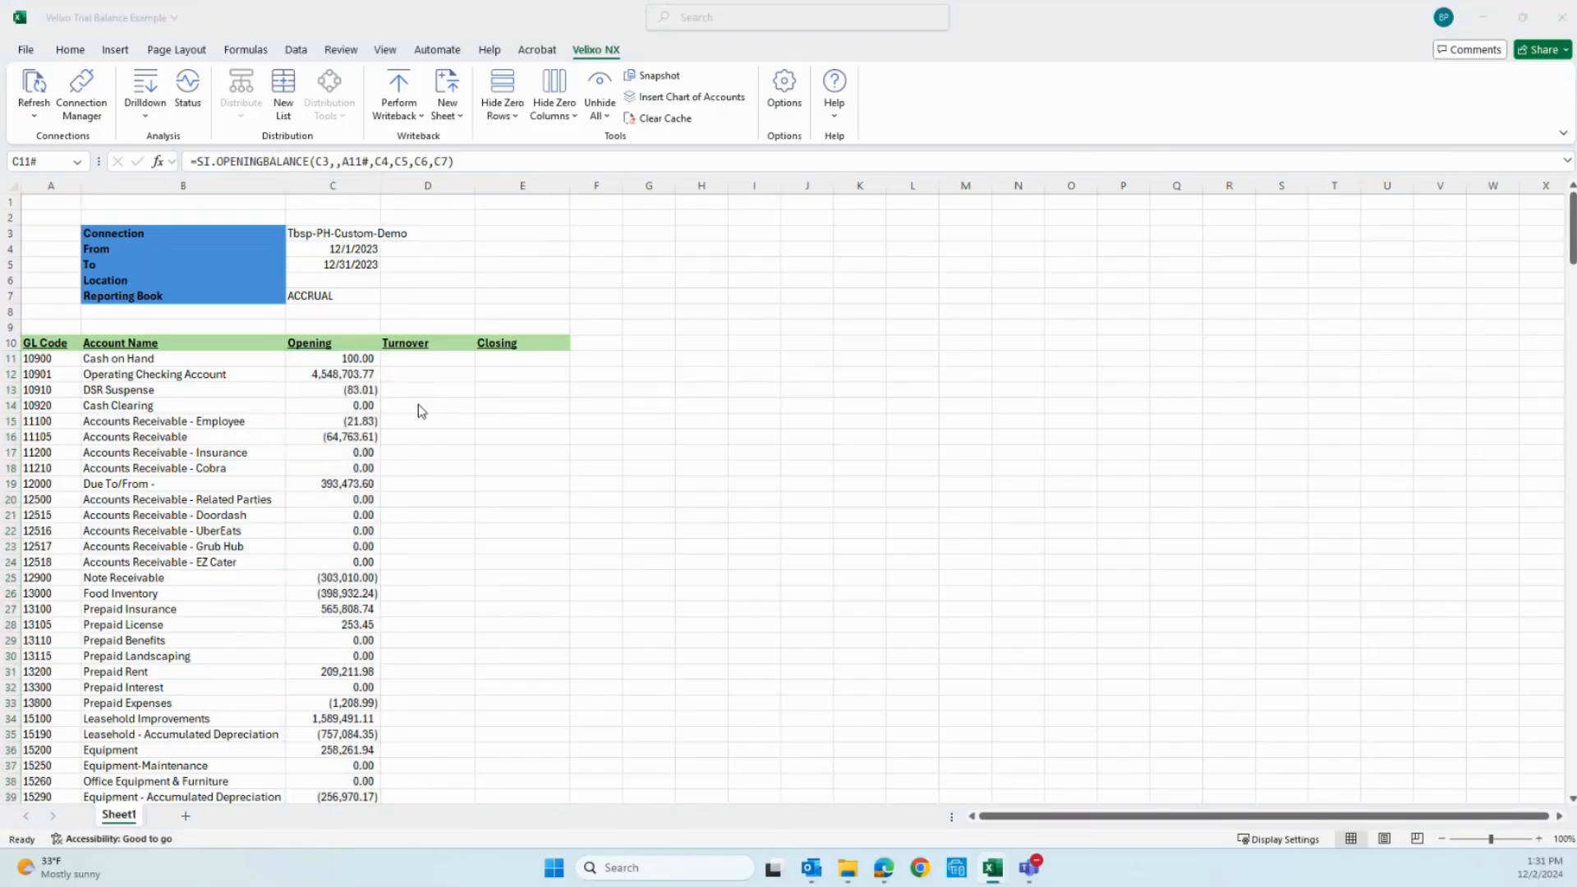
Step: Start an SI.TURNOVER formula in D11 under Turnover, with C3 as the connection name and the account group left blank
click(400, 356)
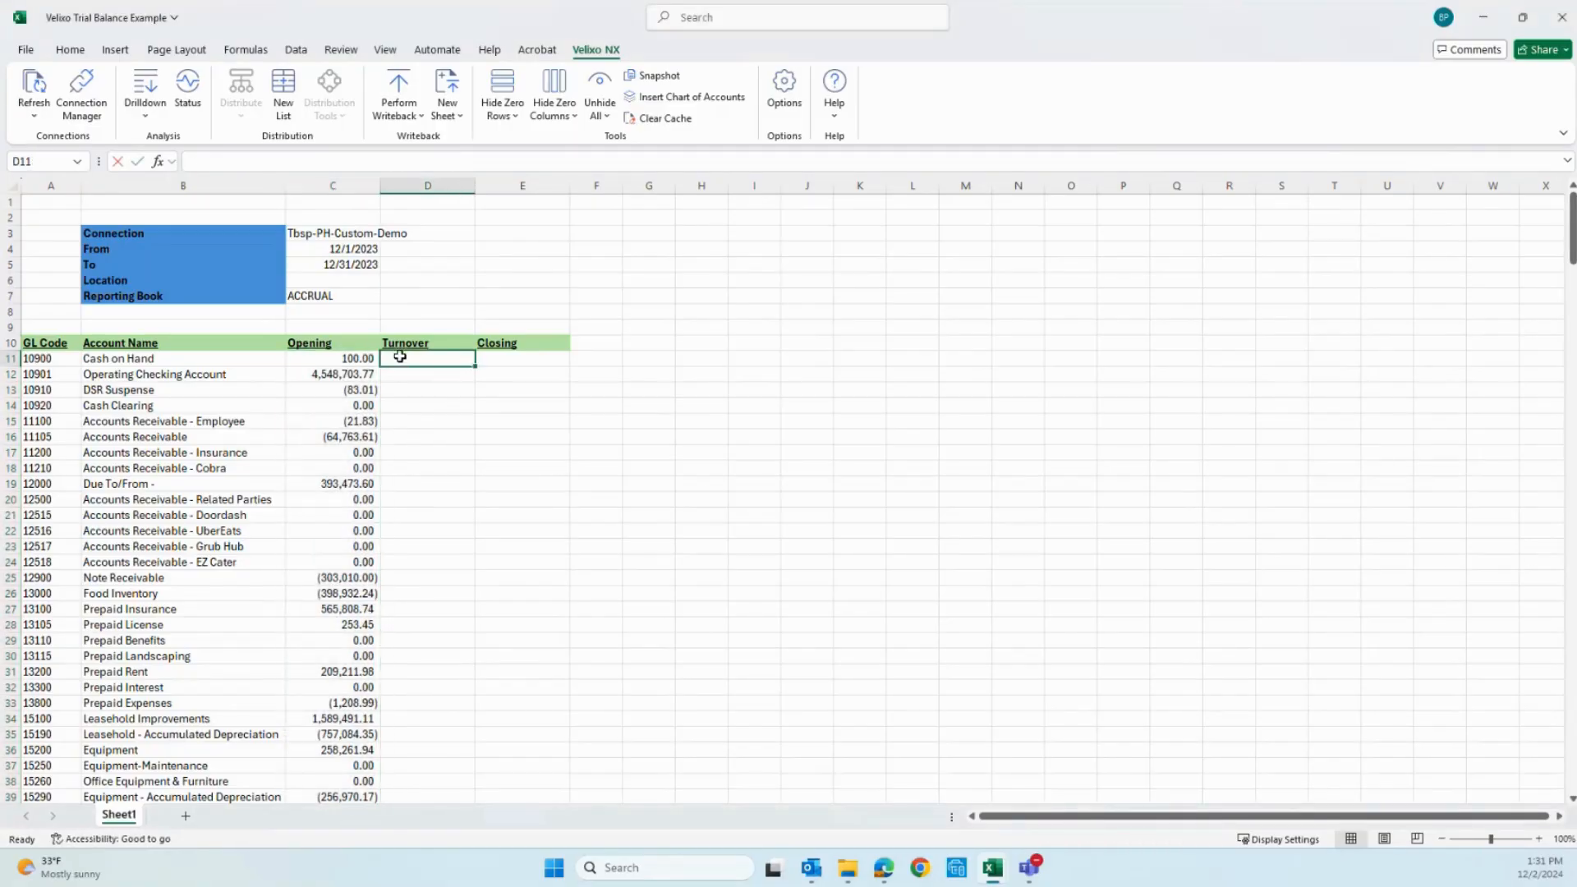
text(=si.turn)
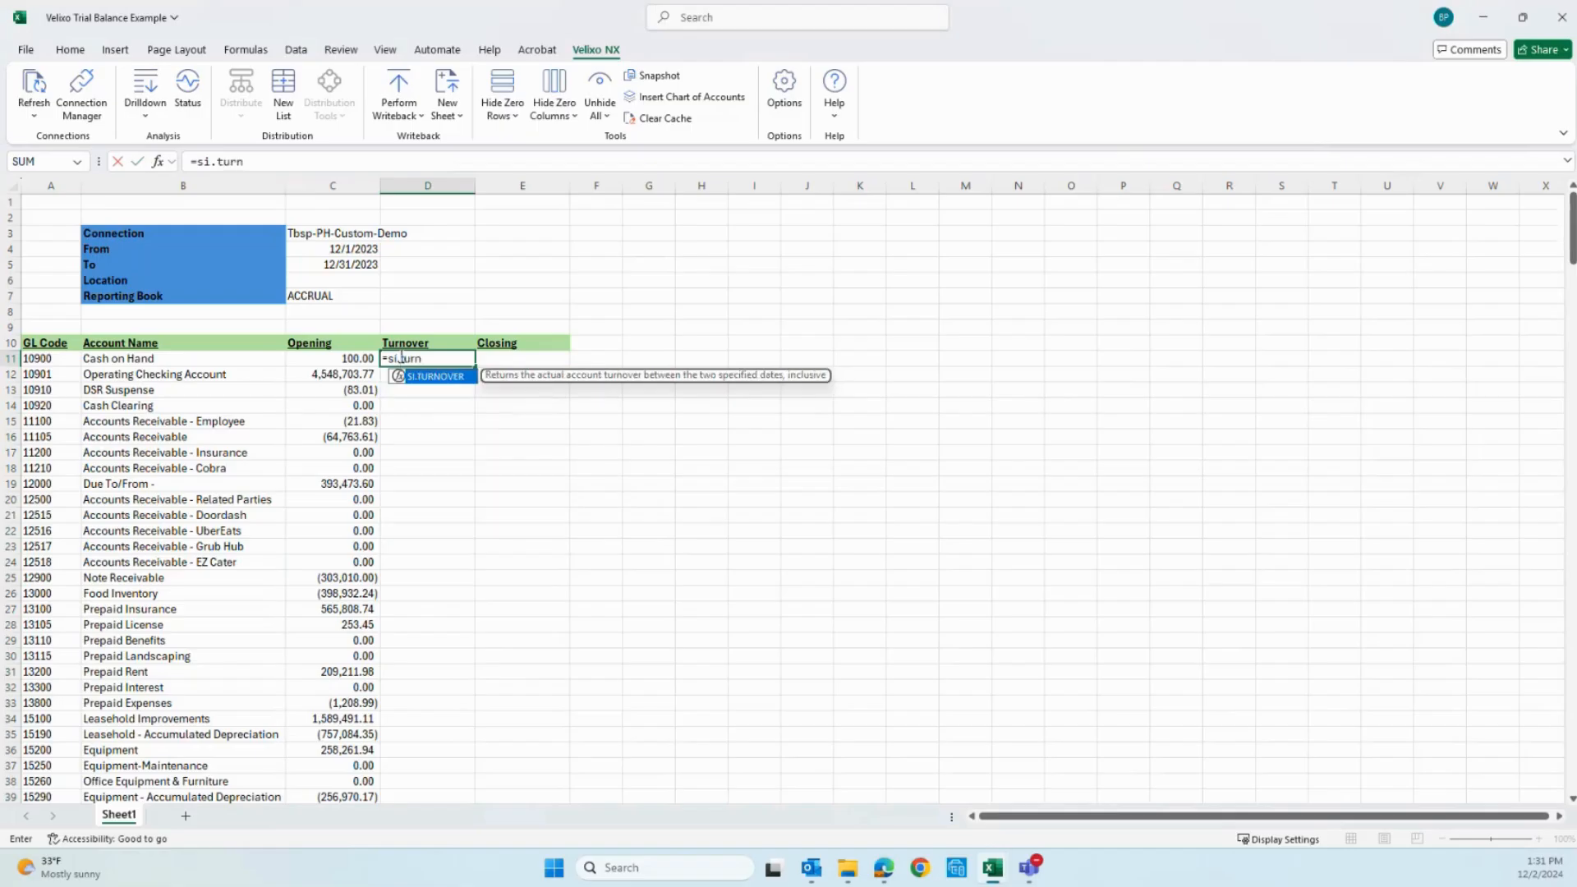
text(over()
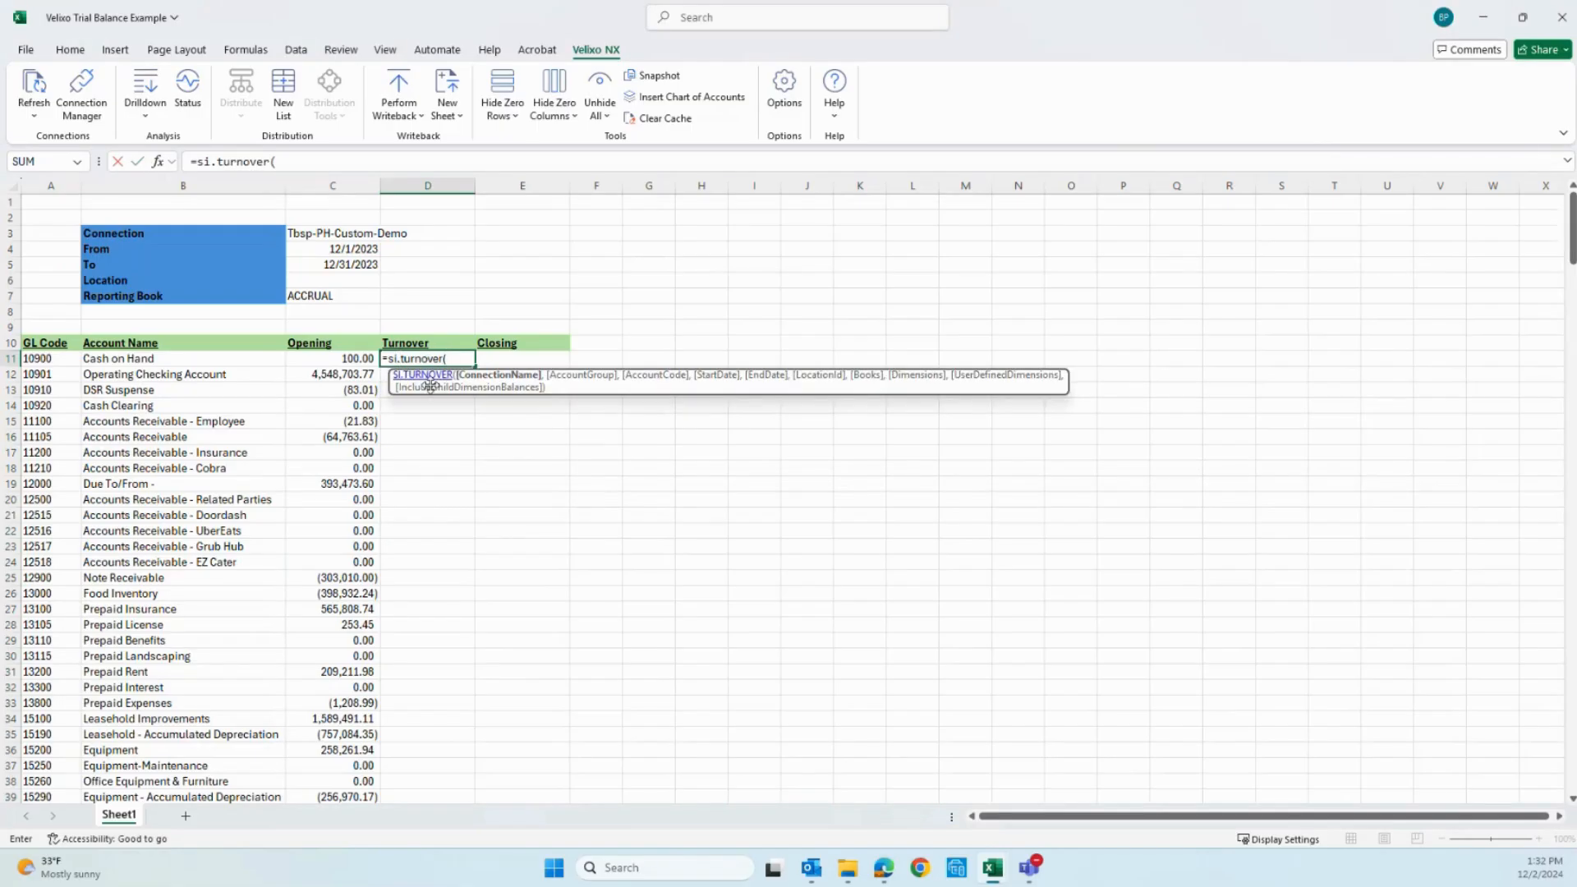
click(331, 234)
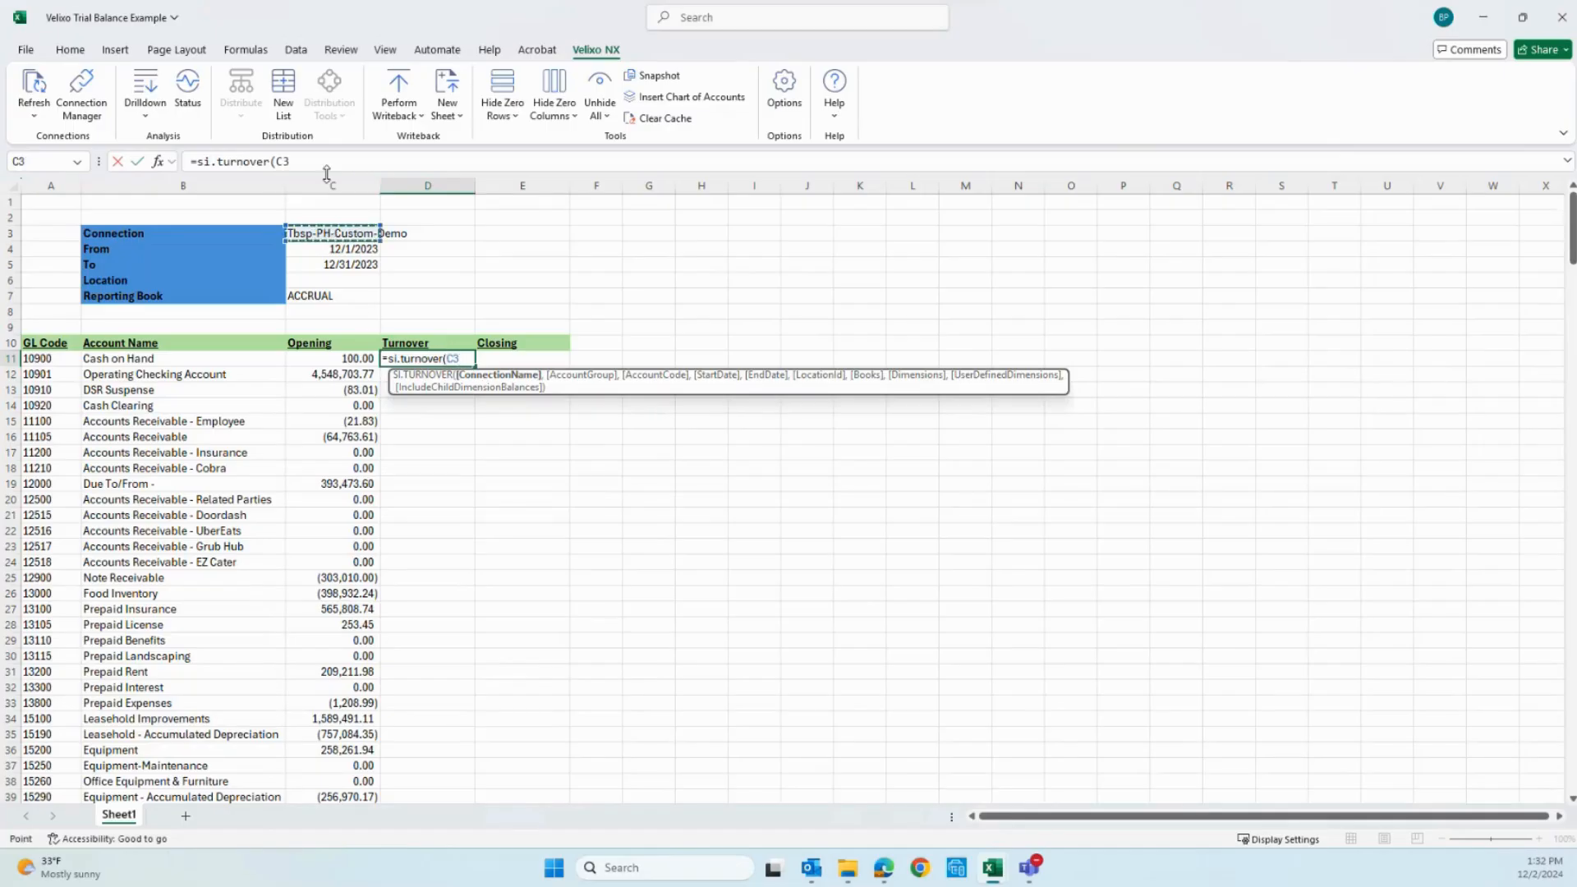
click(301, 161)
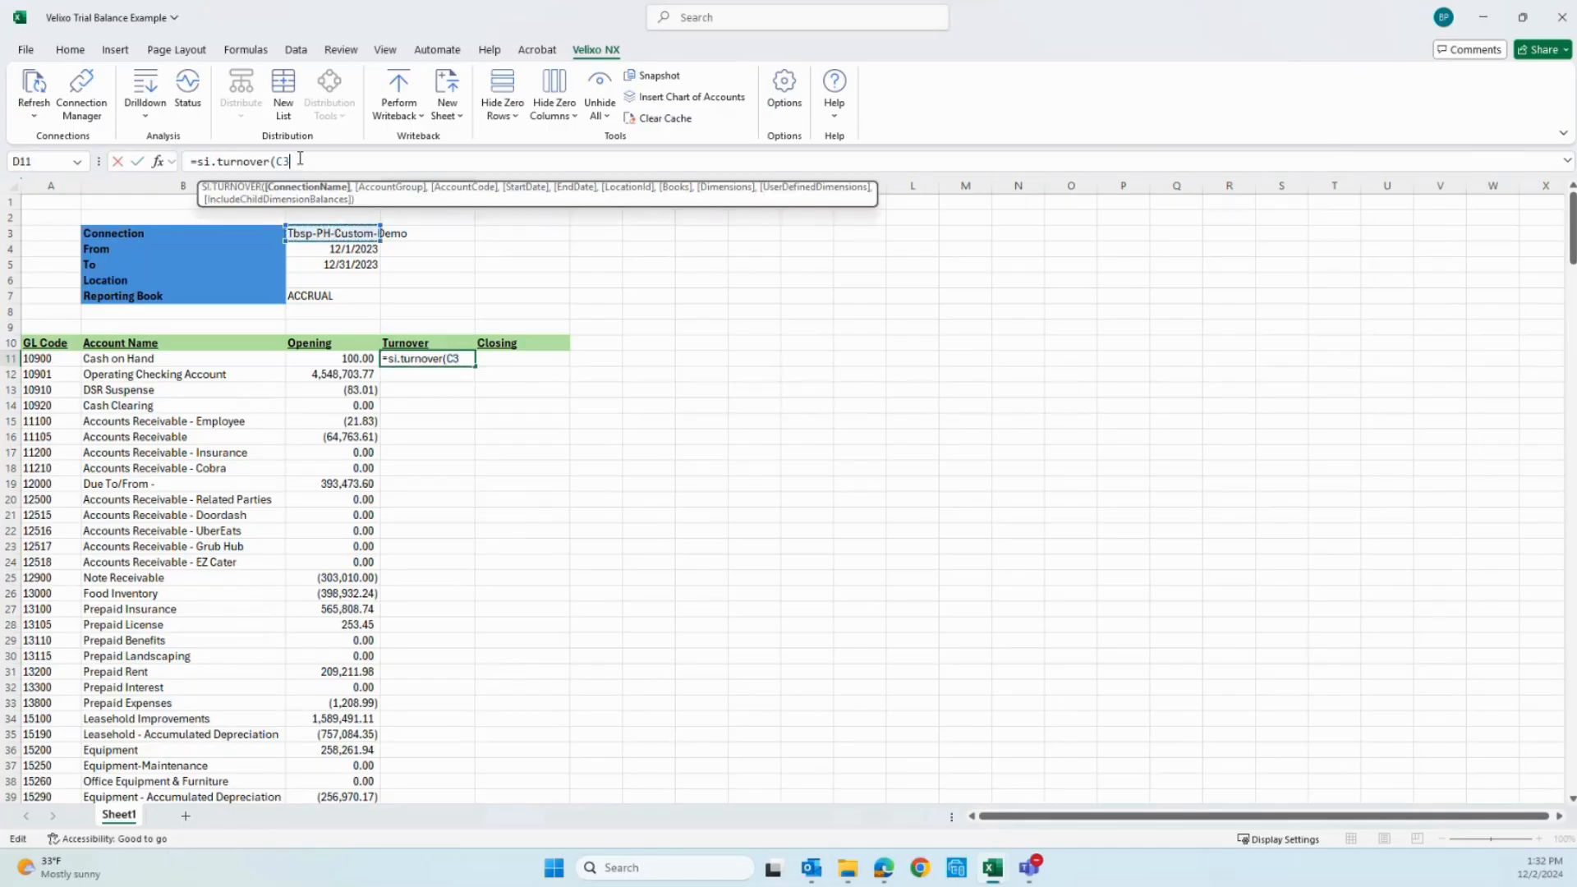
text(,)
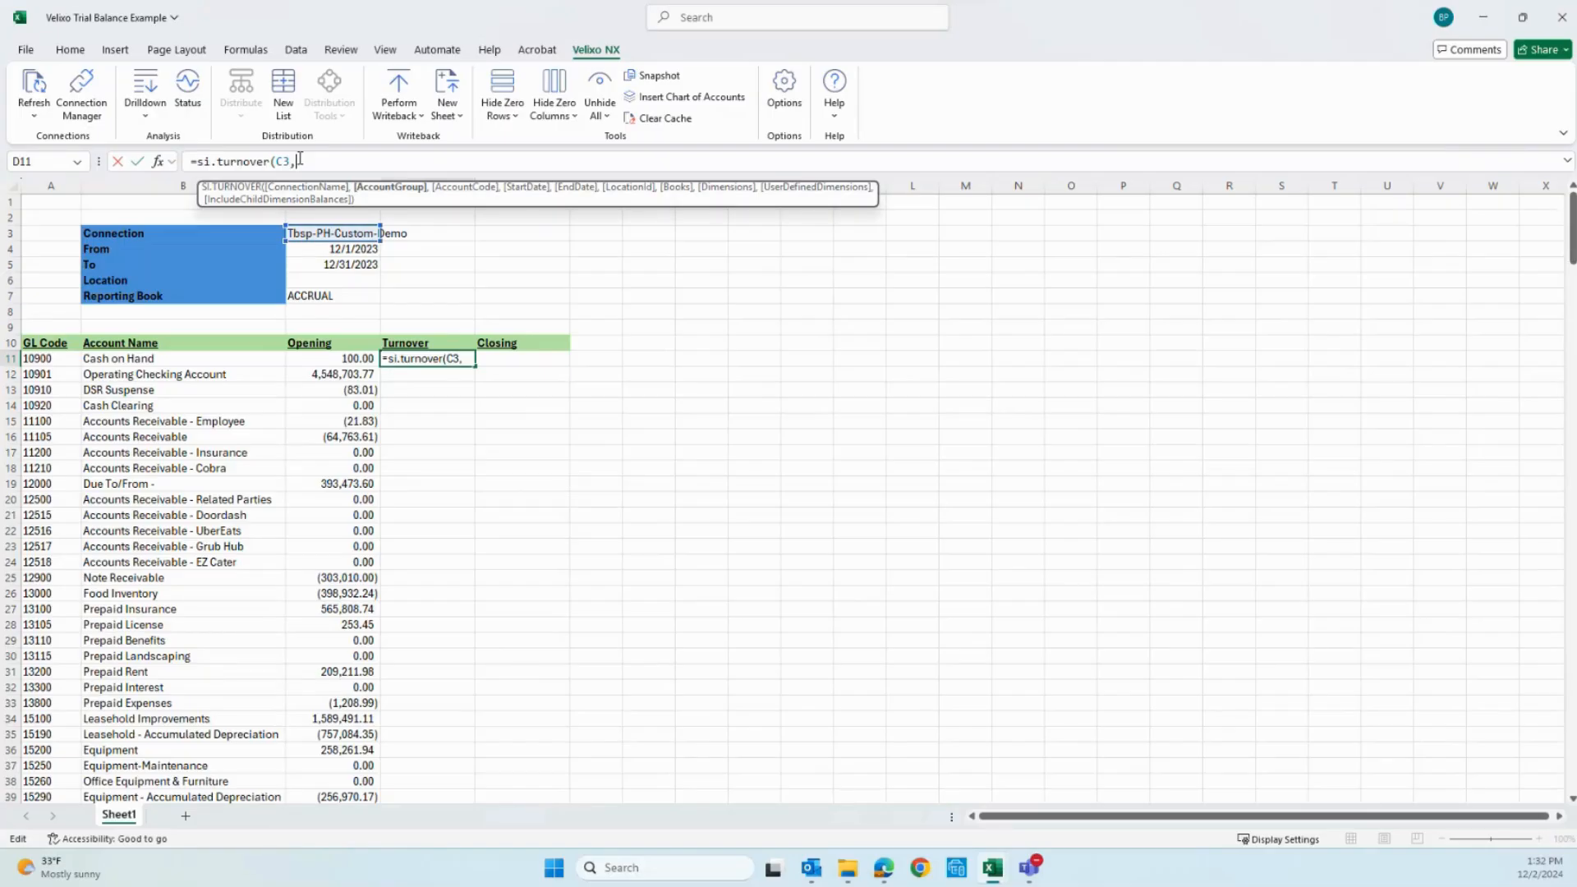
text(,)
Step: Add A11# as the account code, C4 as the start date and C5 as the end date to the turnover formula
text(A1)
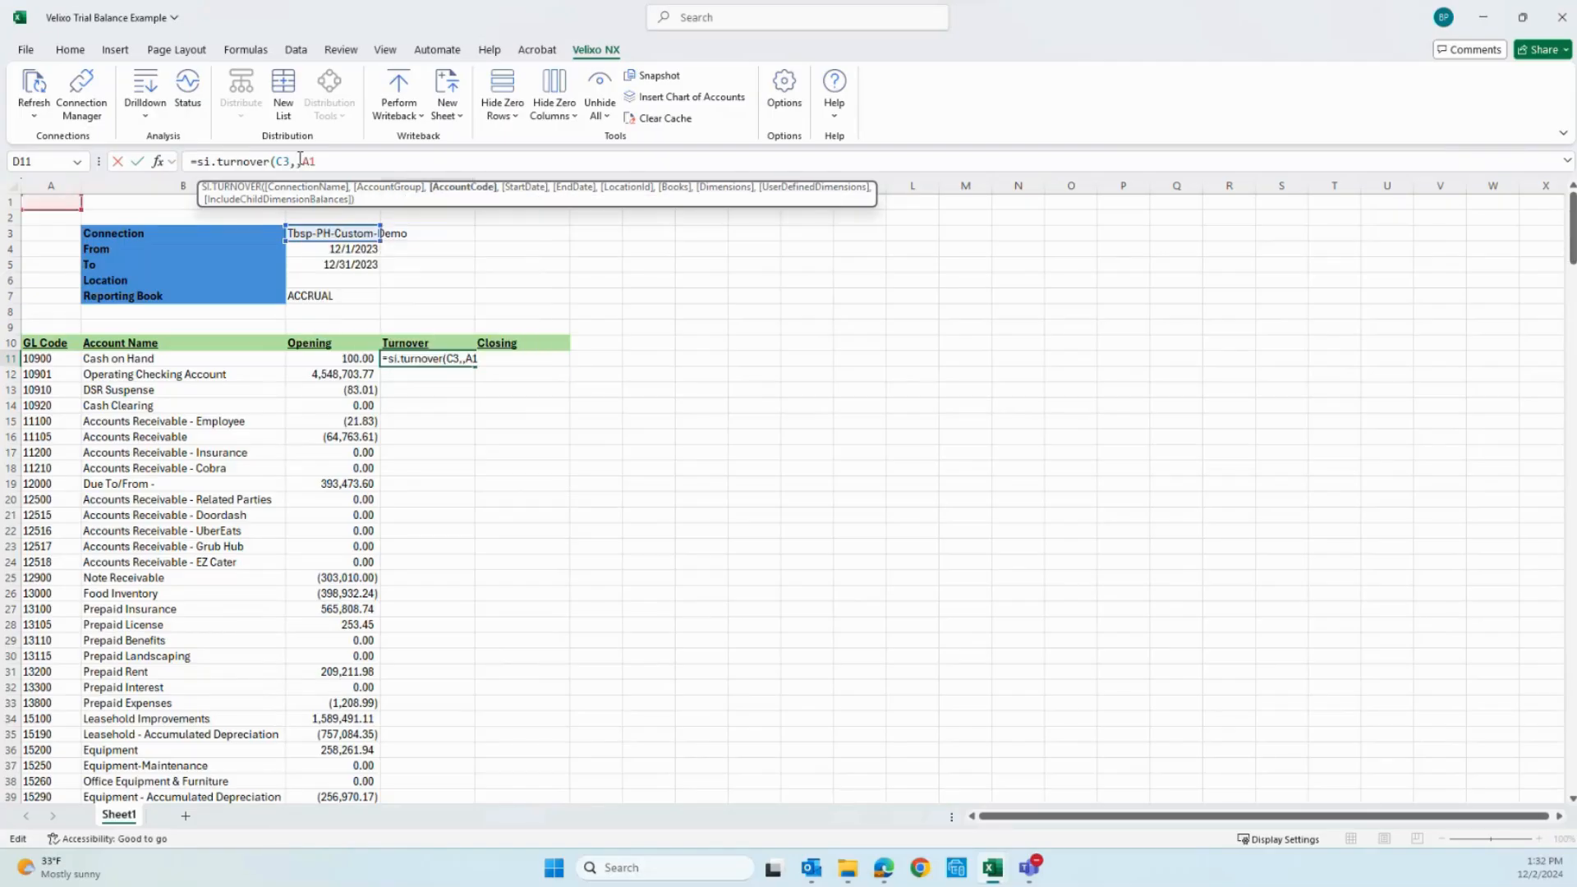
text(1#)
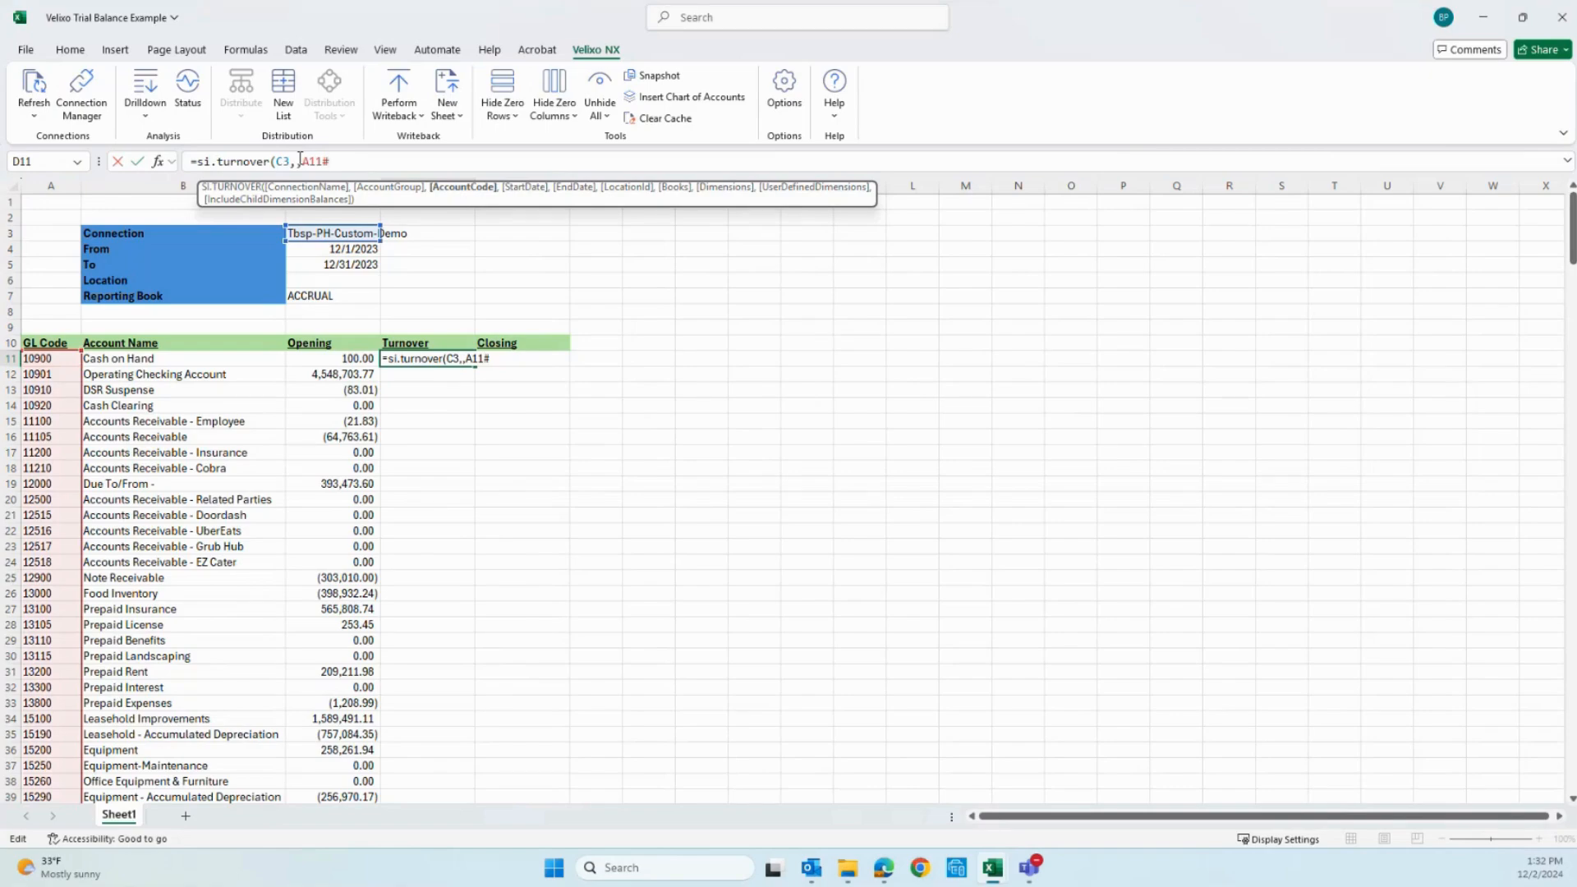
text(,)
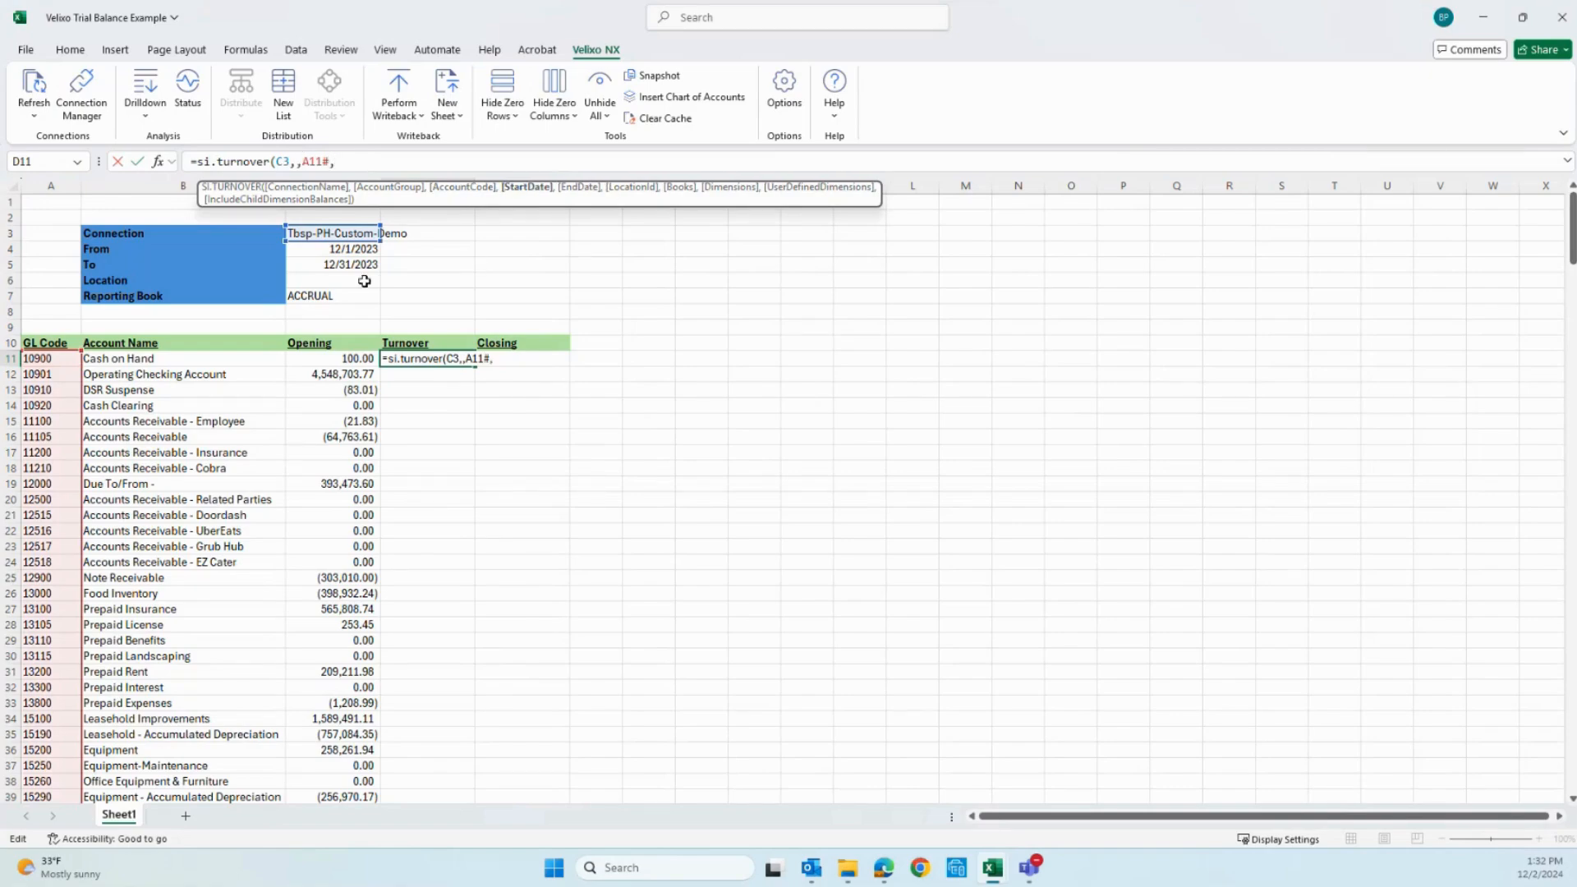
click(325, 255)
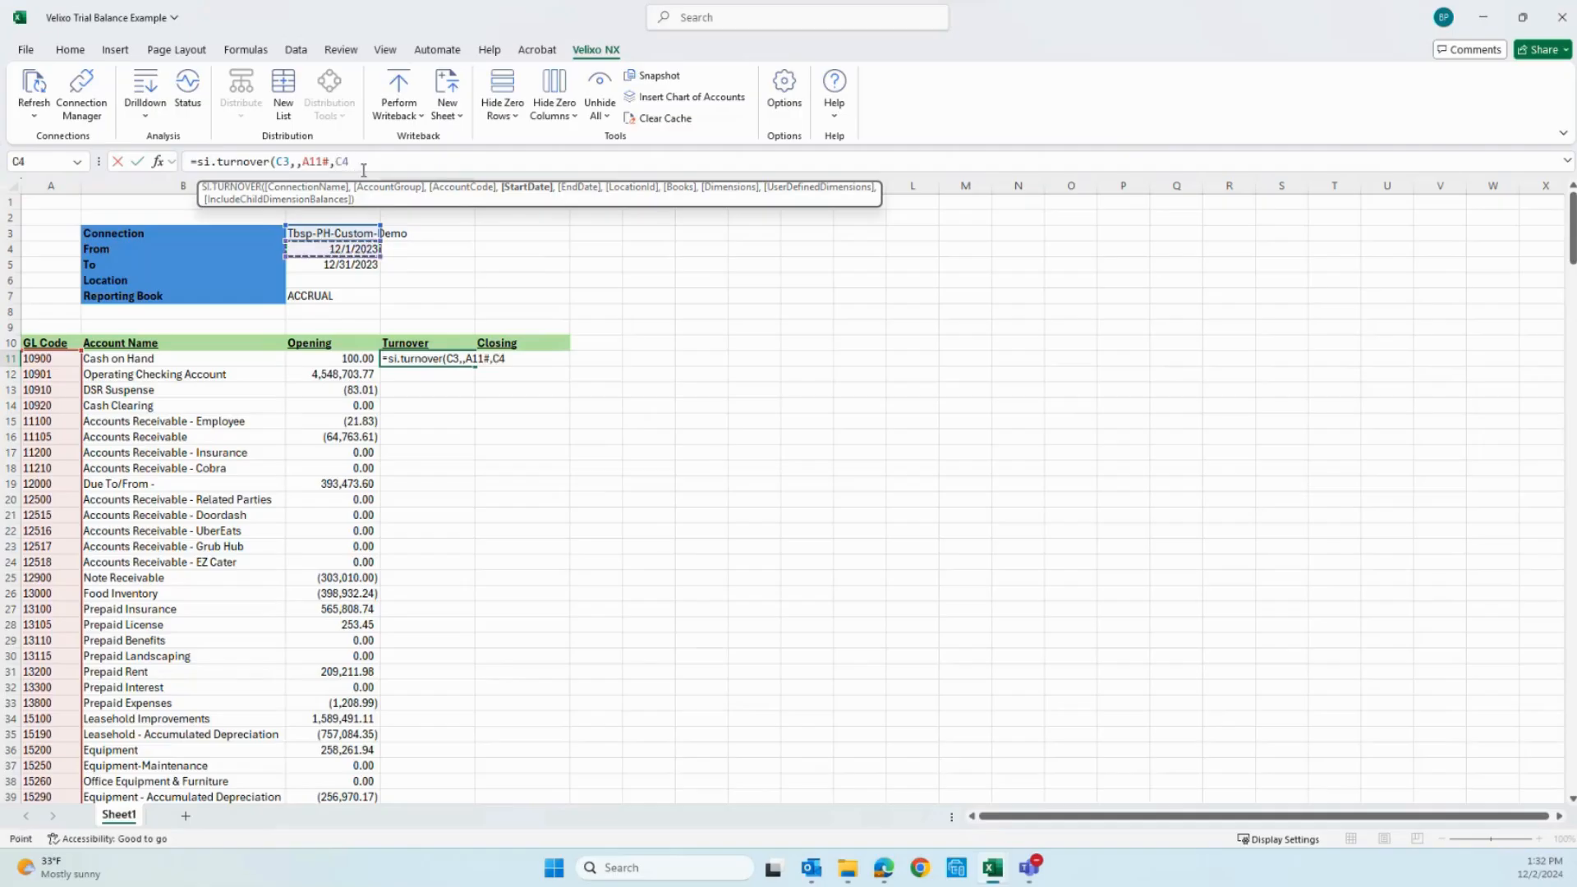
text(,)
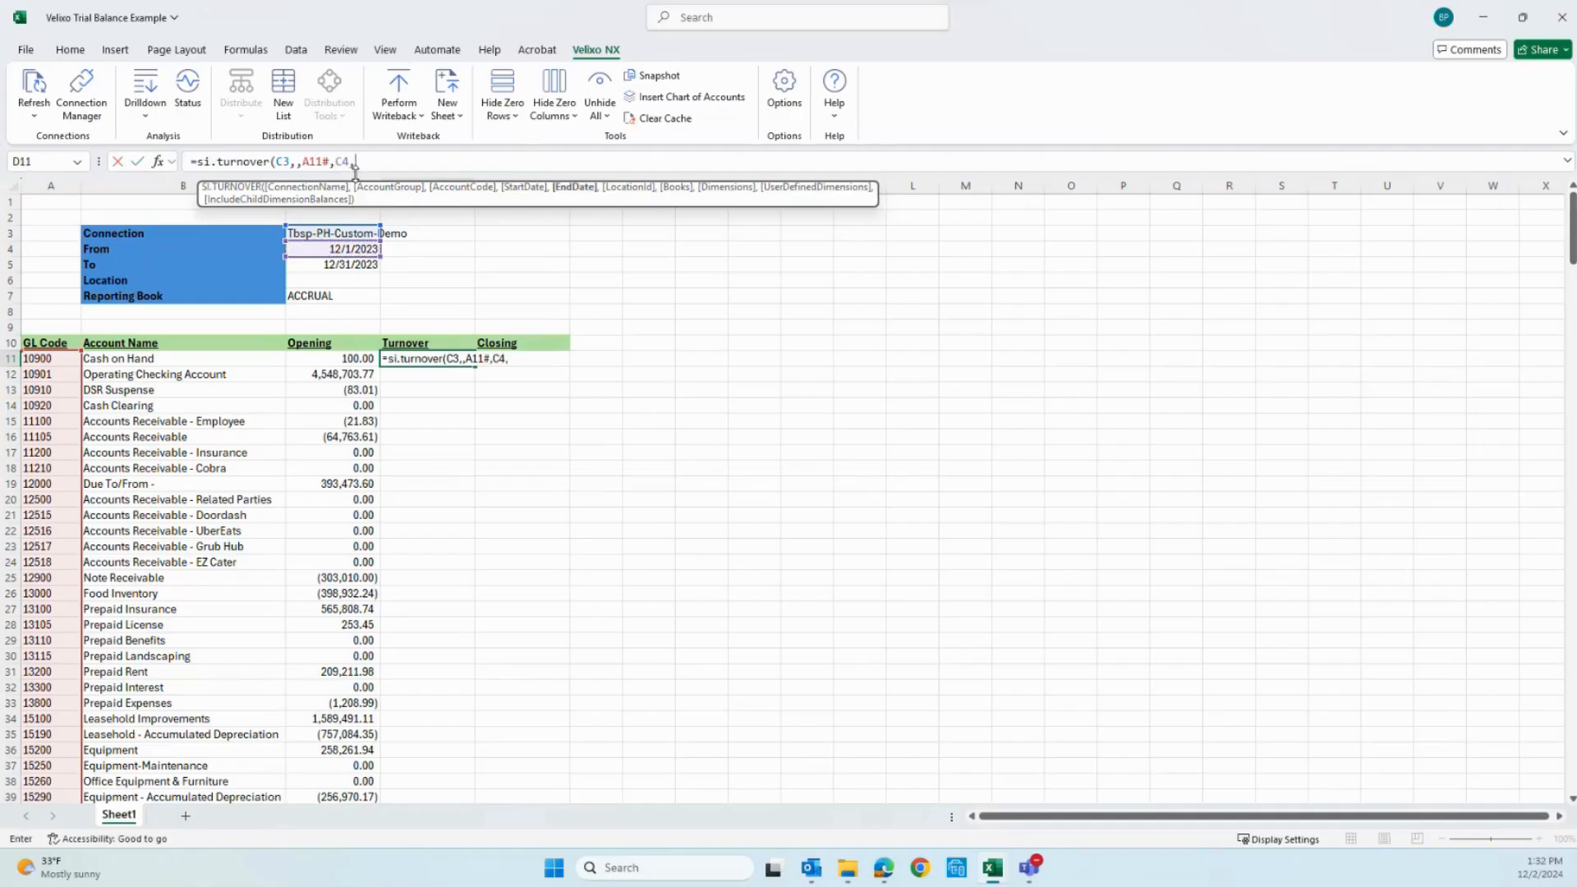
click(321, 265)
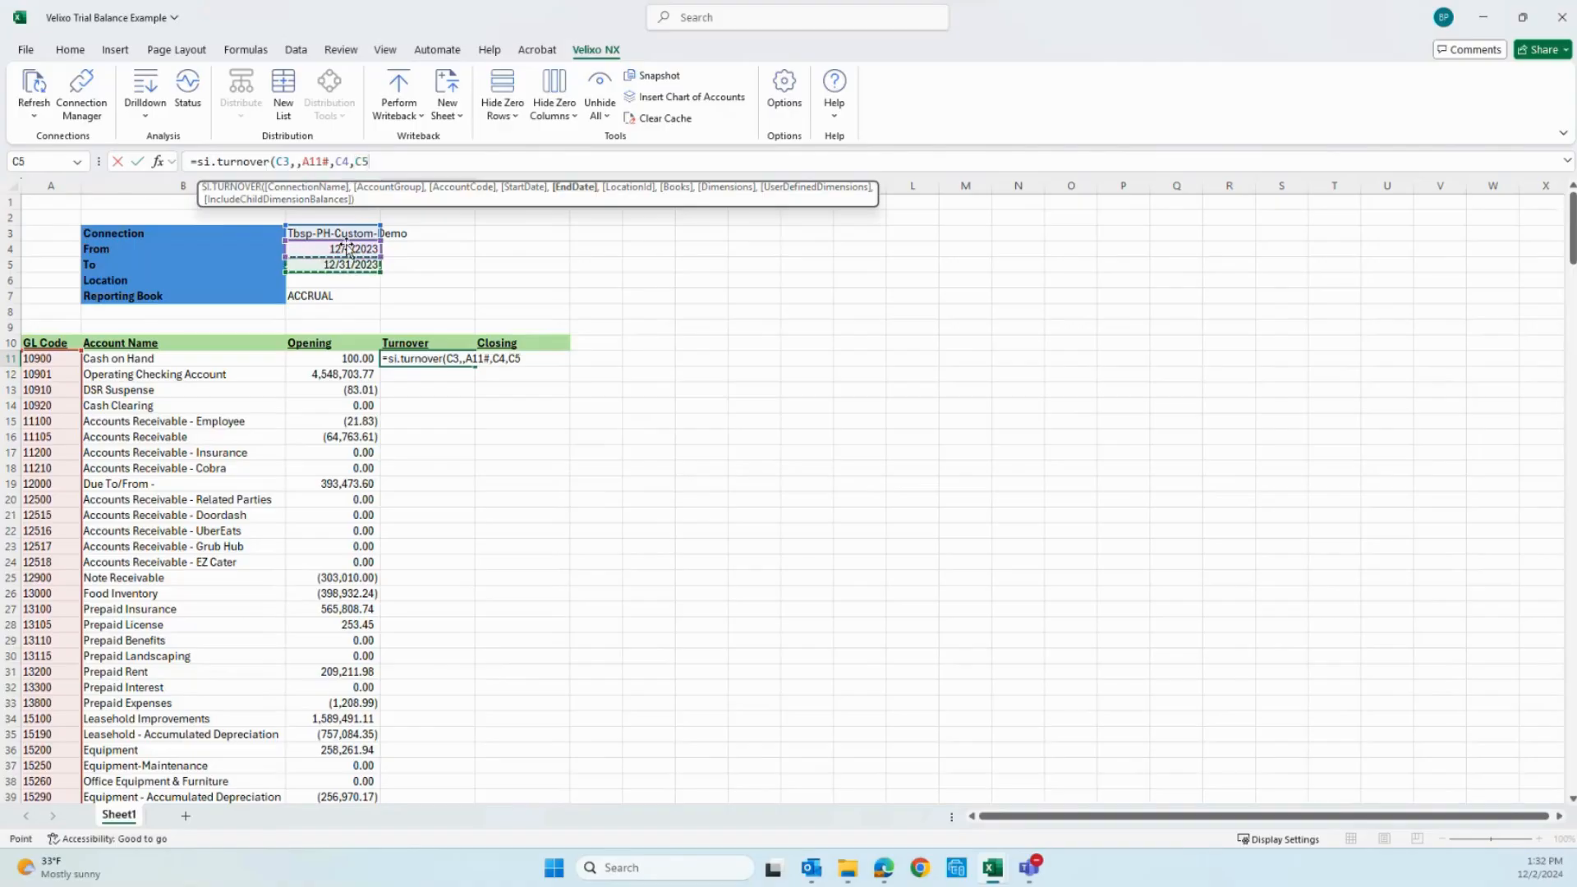
text(,)
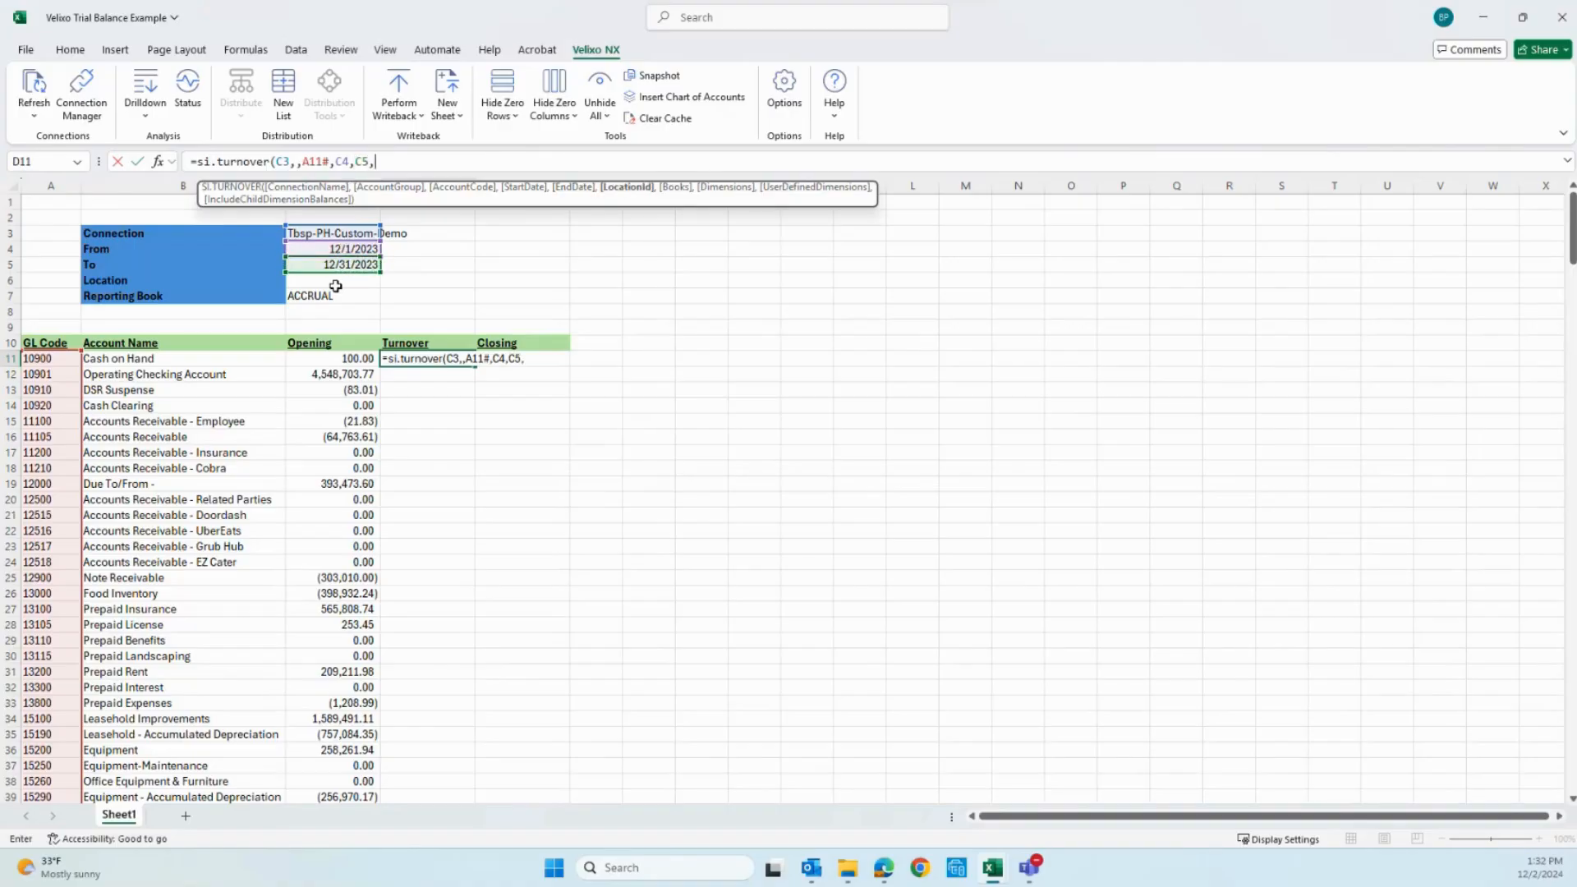
Step: Complete the formula as =SI.TURNOVER(C3,,A11#,C4,C5,C6,C7), using C6 for the location and C7 for the reporting book
click(336, 283)
text(,)
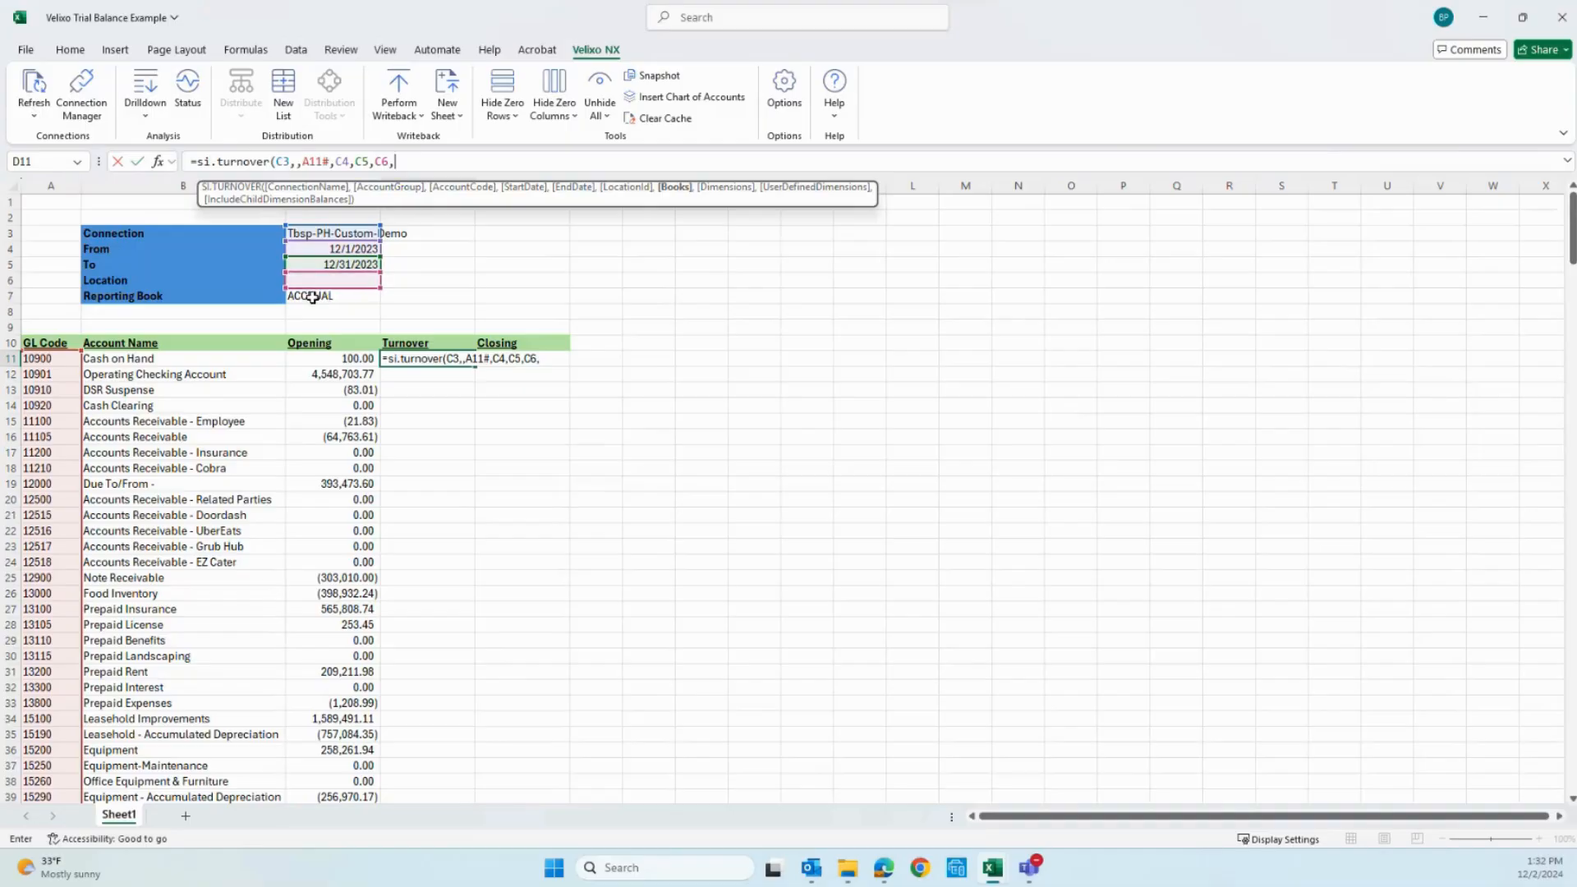
click(310, 296)
text())
key(Return)
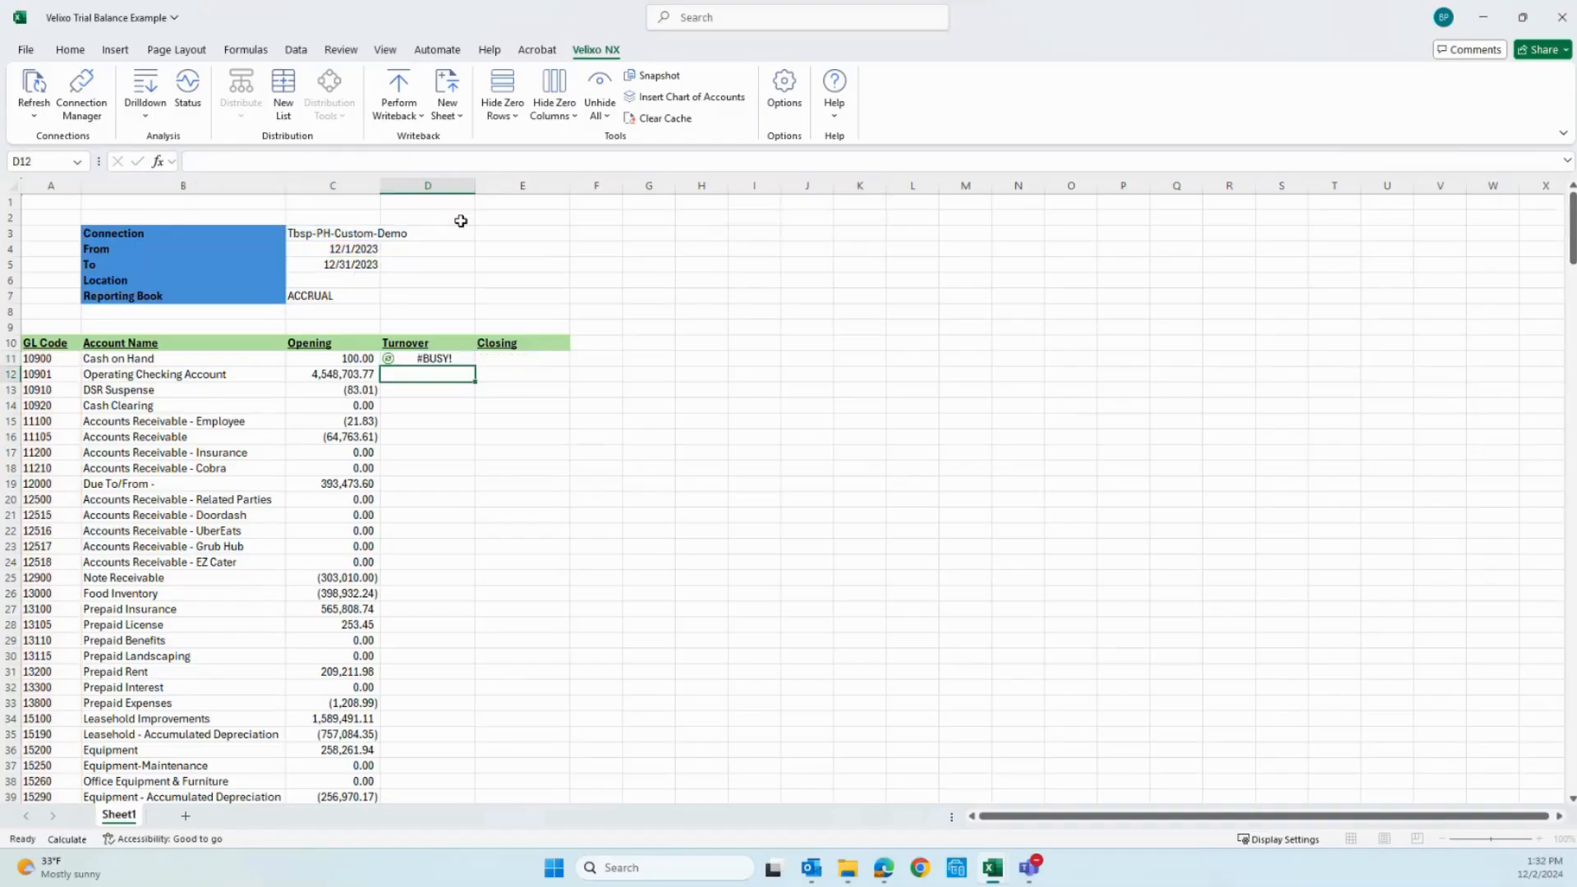
click(336, 359)
key(End)
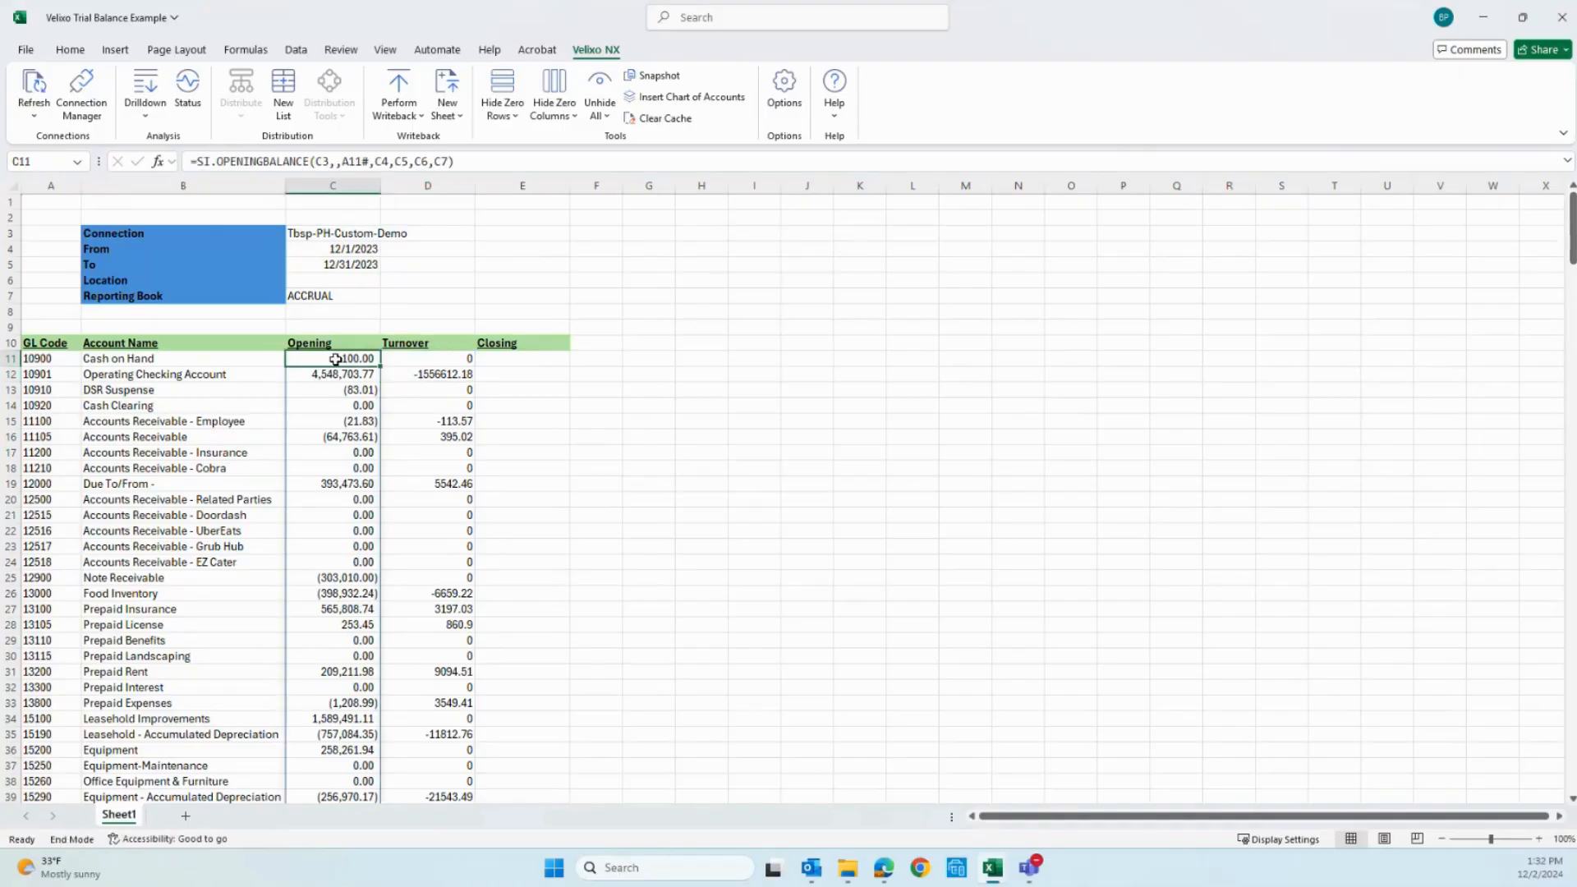
key(shift+Down)
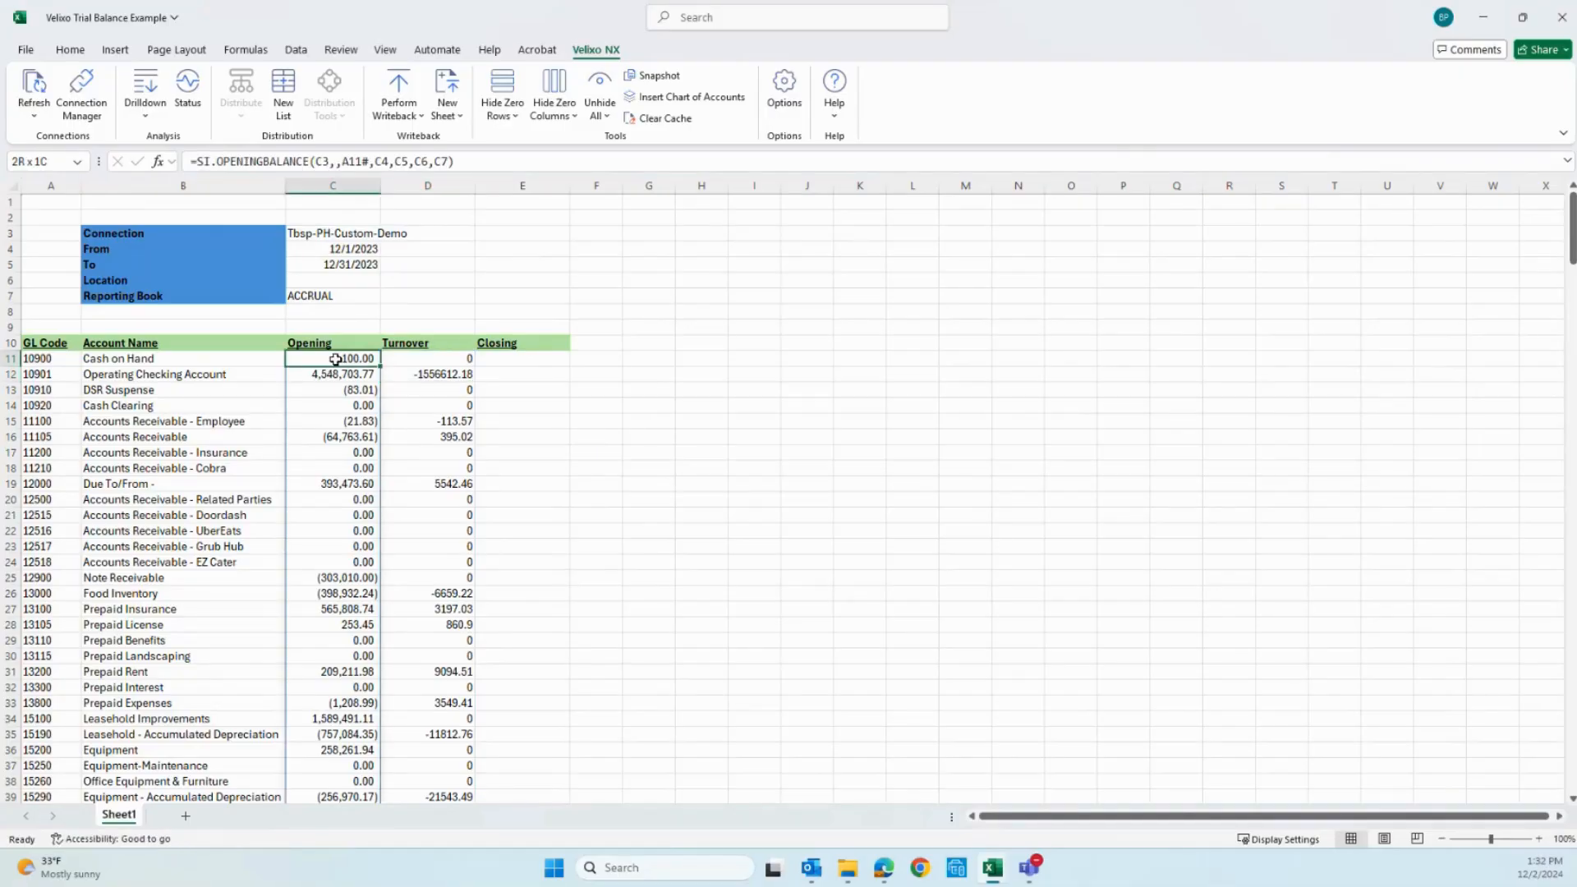
Step: Format the Turnover cell D11 as Number with two decimals and black negatives in parentheses
click(407, 359)
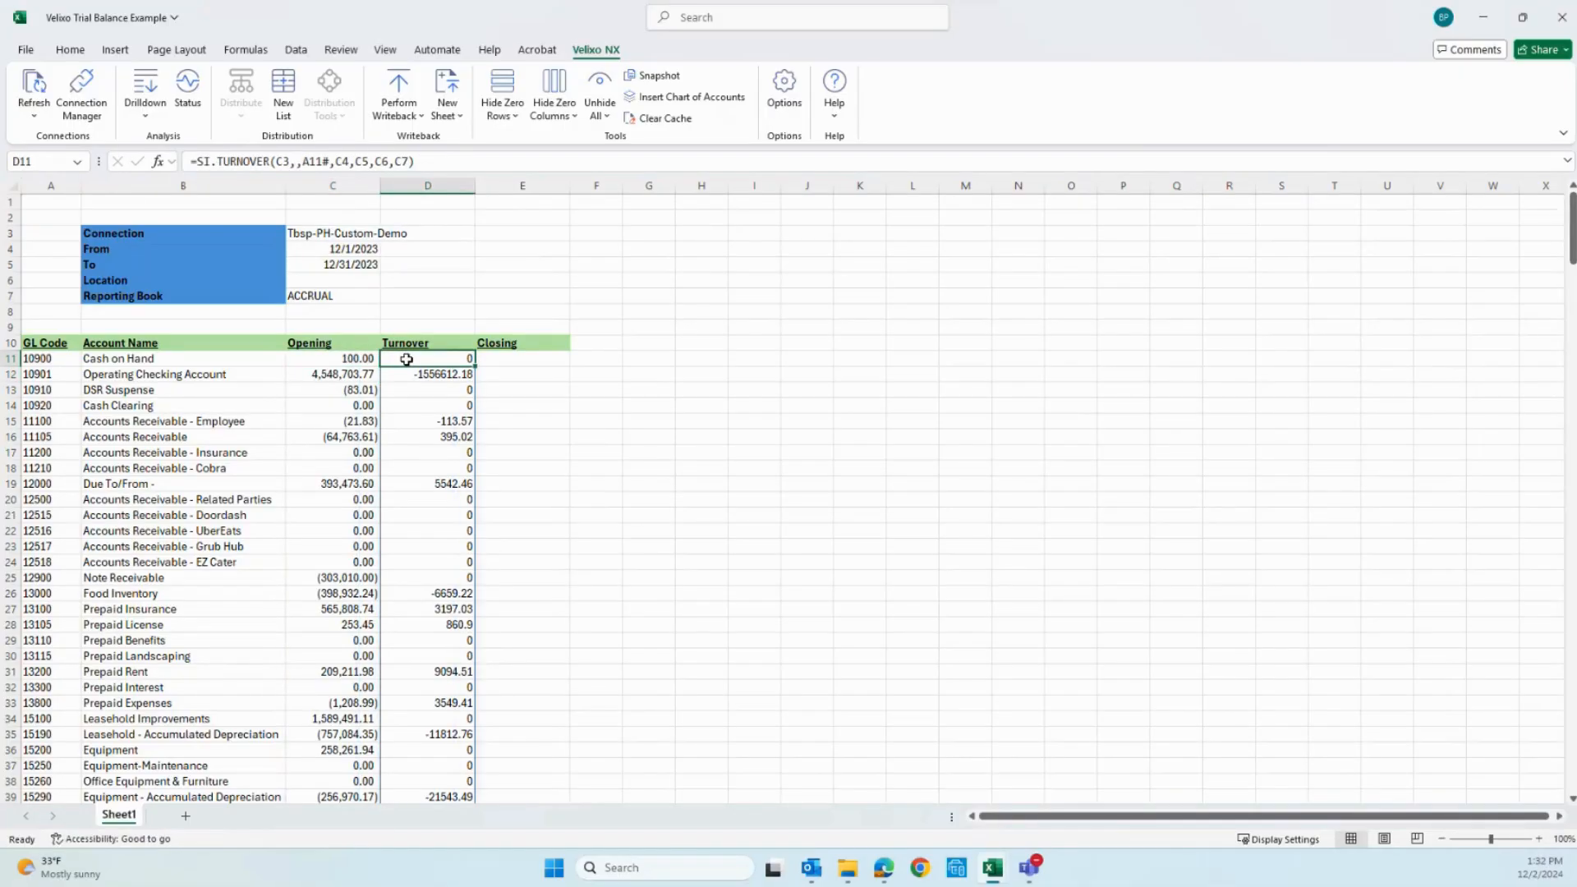
right_click(407, 360)
click(509, 685)
click(123, 324)
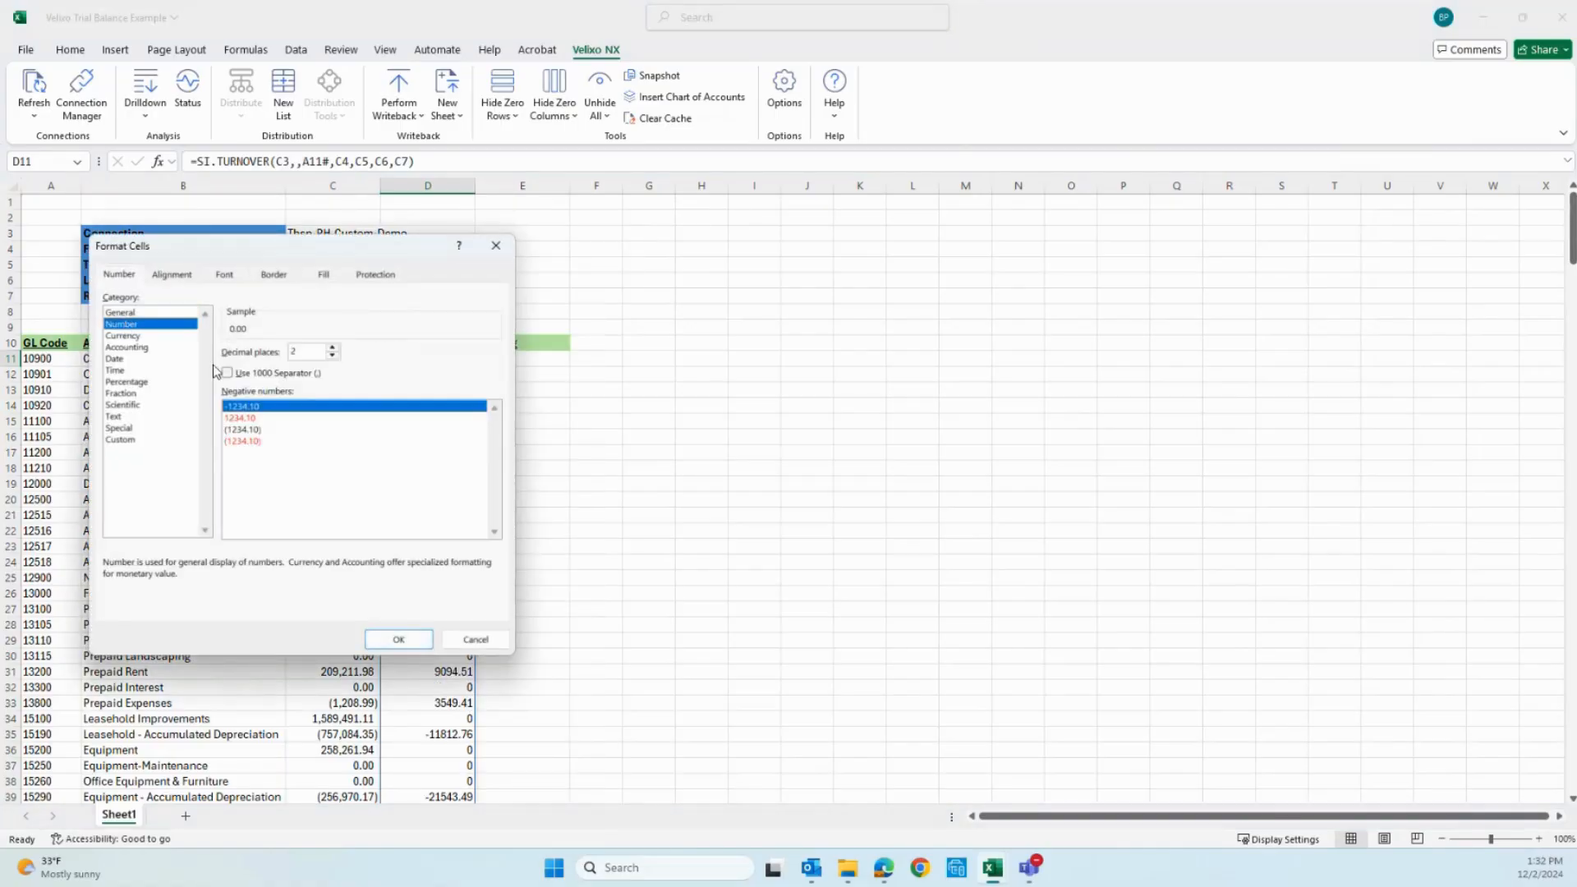
click(243, 429)
click(398, 639)
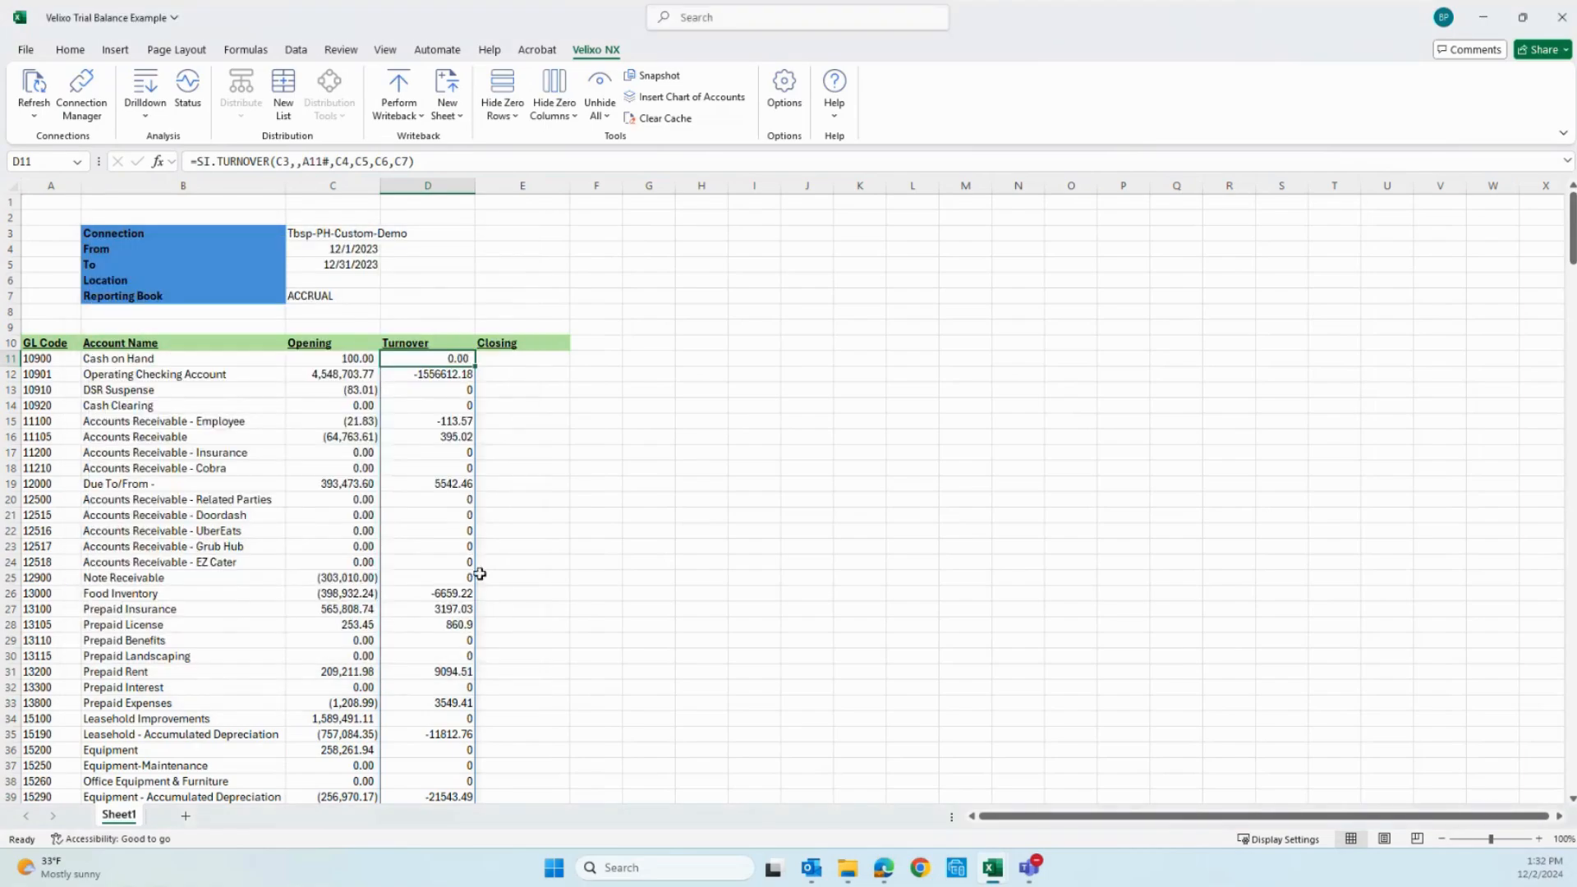
Step: Start an SI.CLOSINGBALANCE formula in E11 under Closing, with C3 as the connection name
click(510, 362)
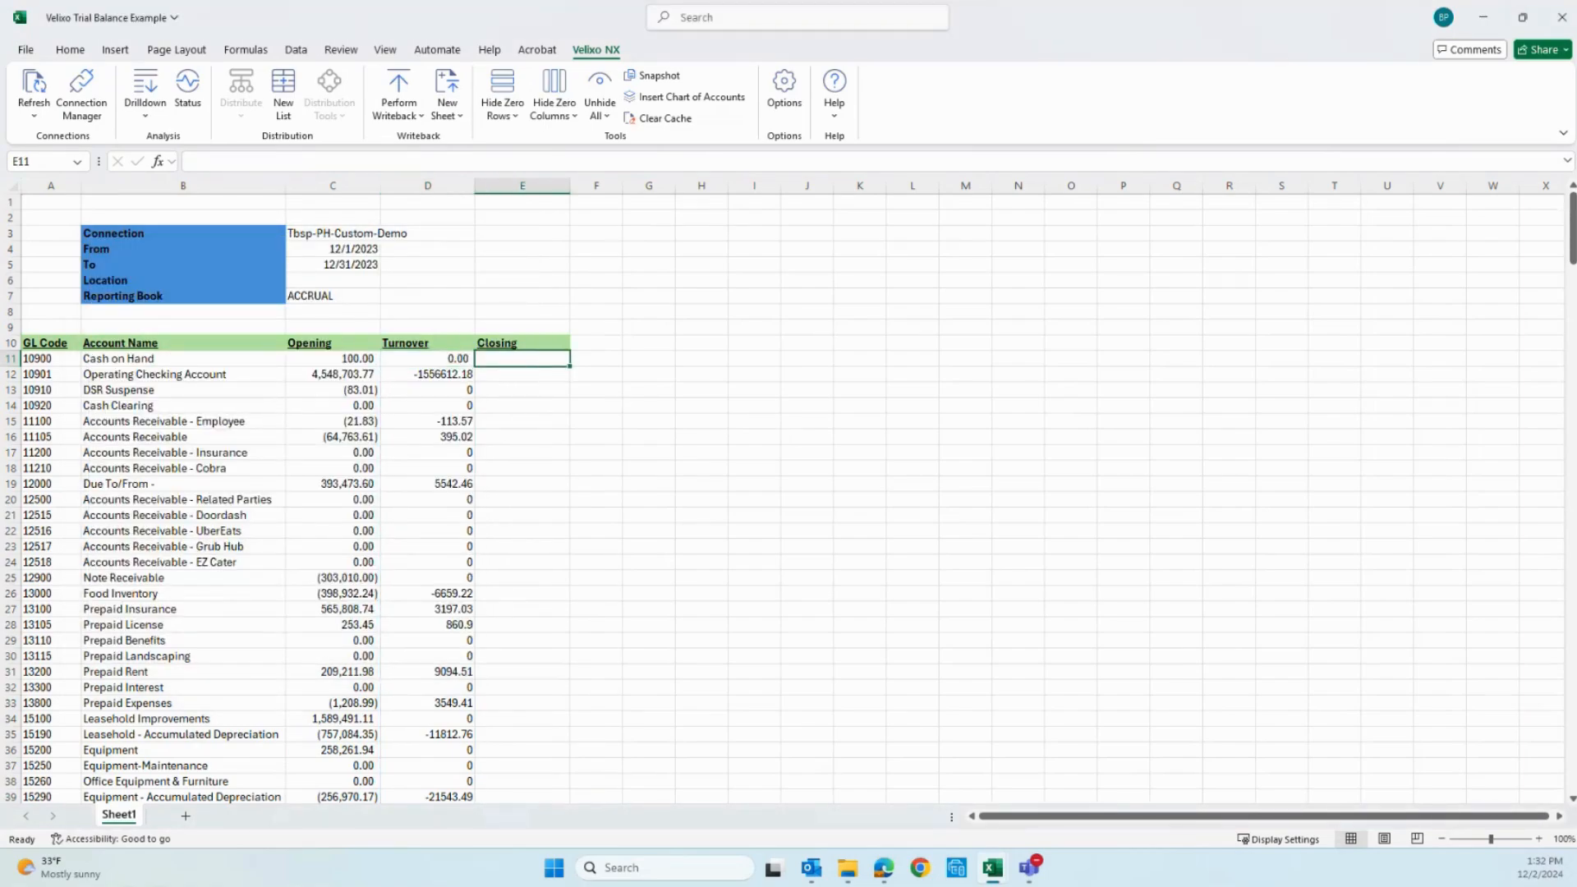
click(503, 360)
text(=si)
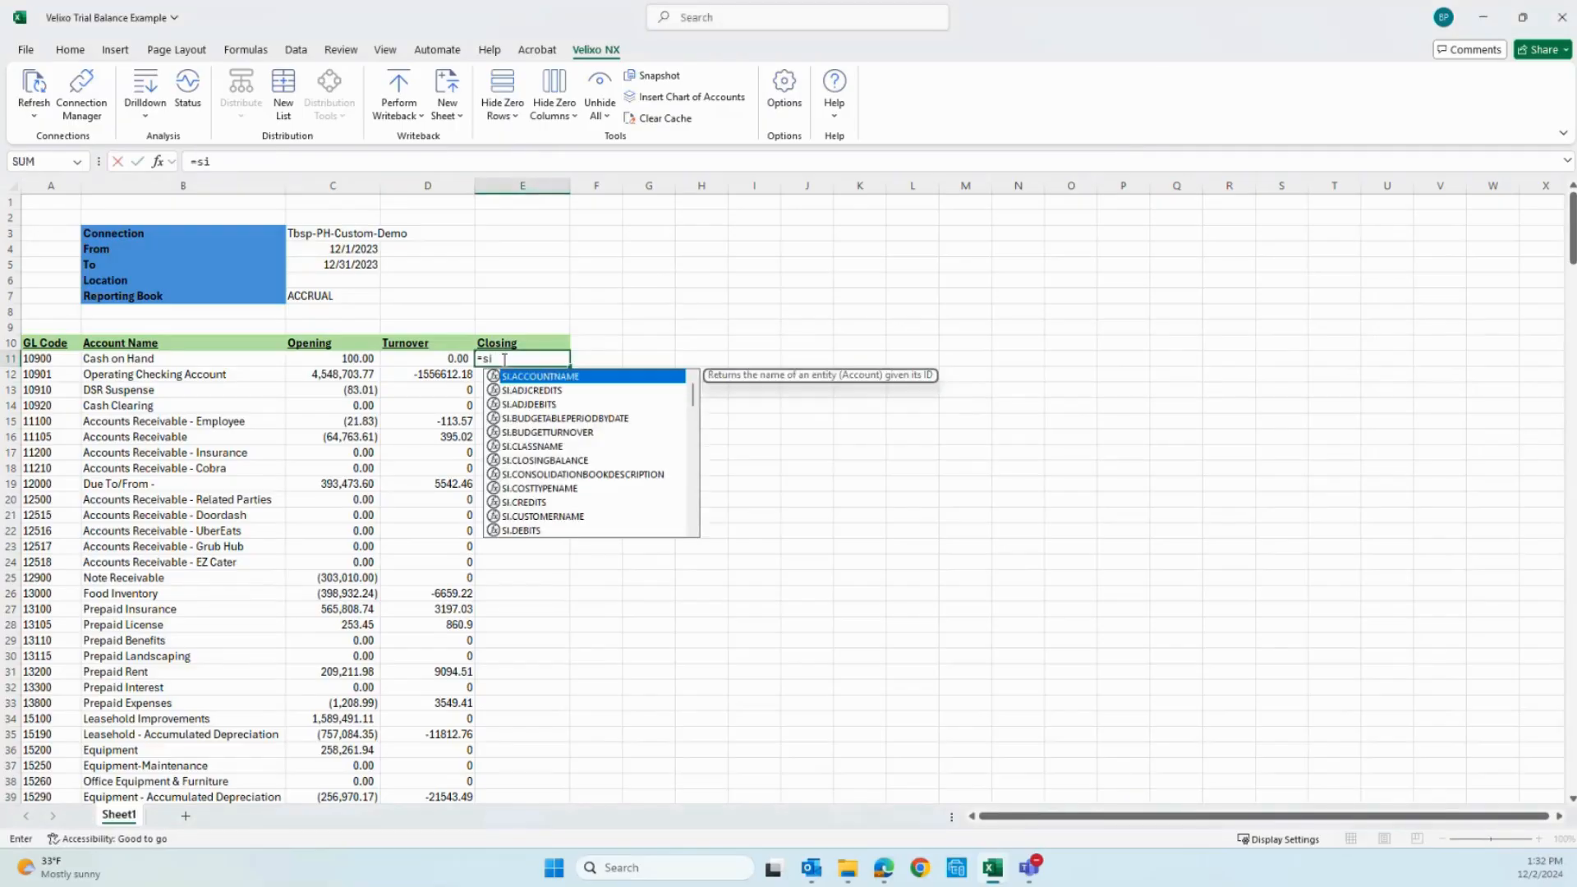
text(.closing)
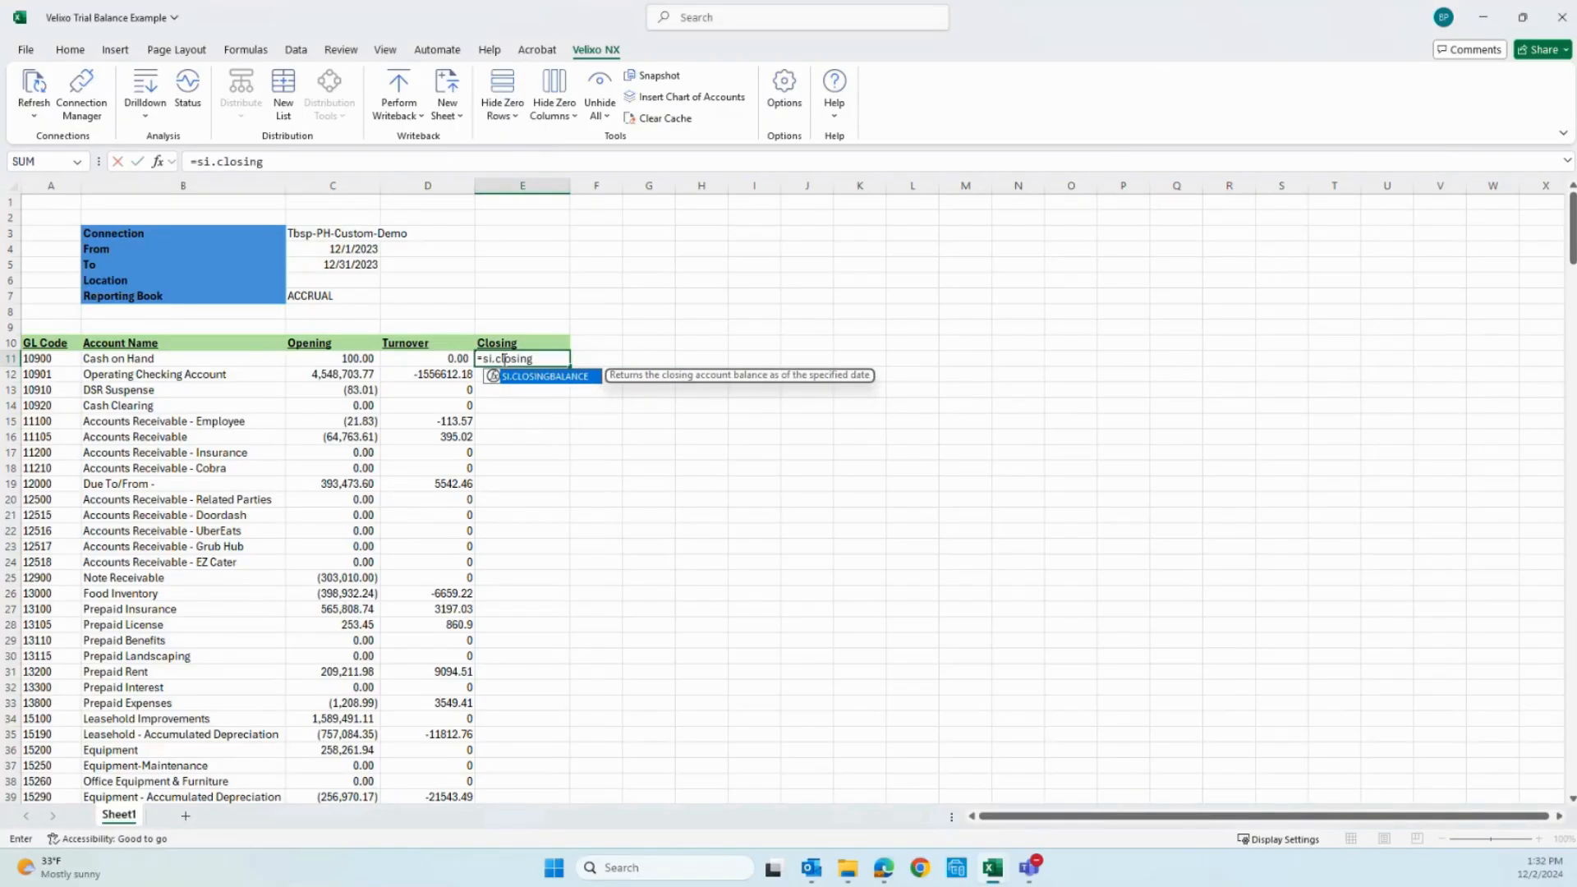
double_click(520, 377)
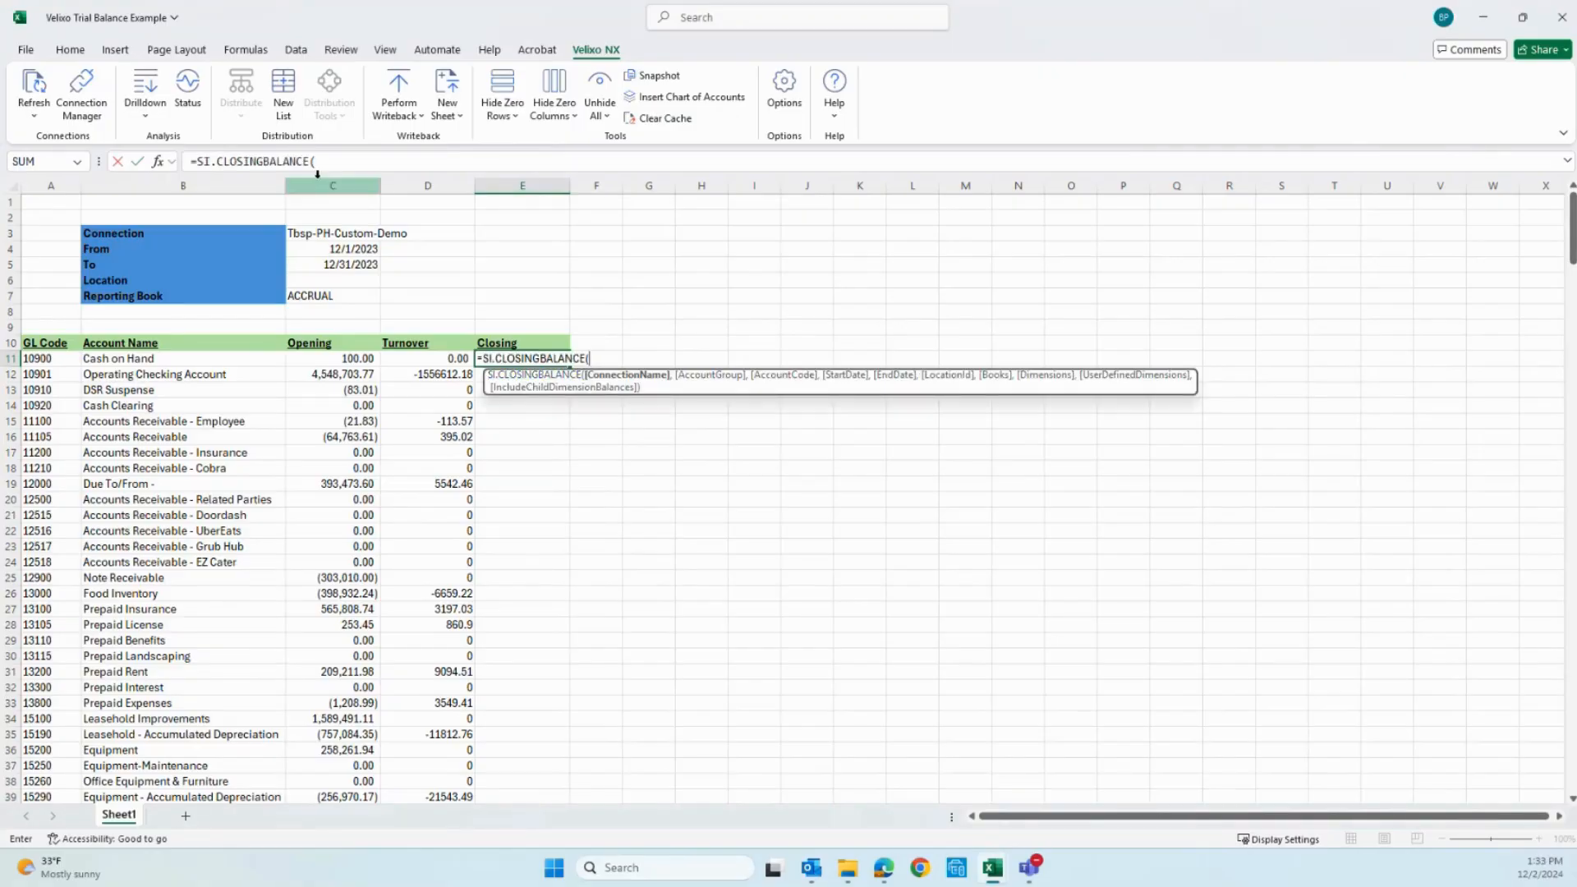
click(329, 235)
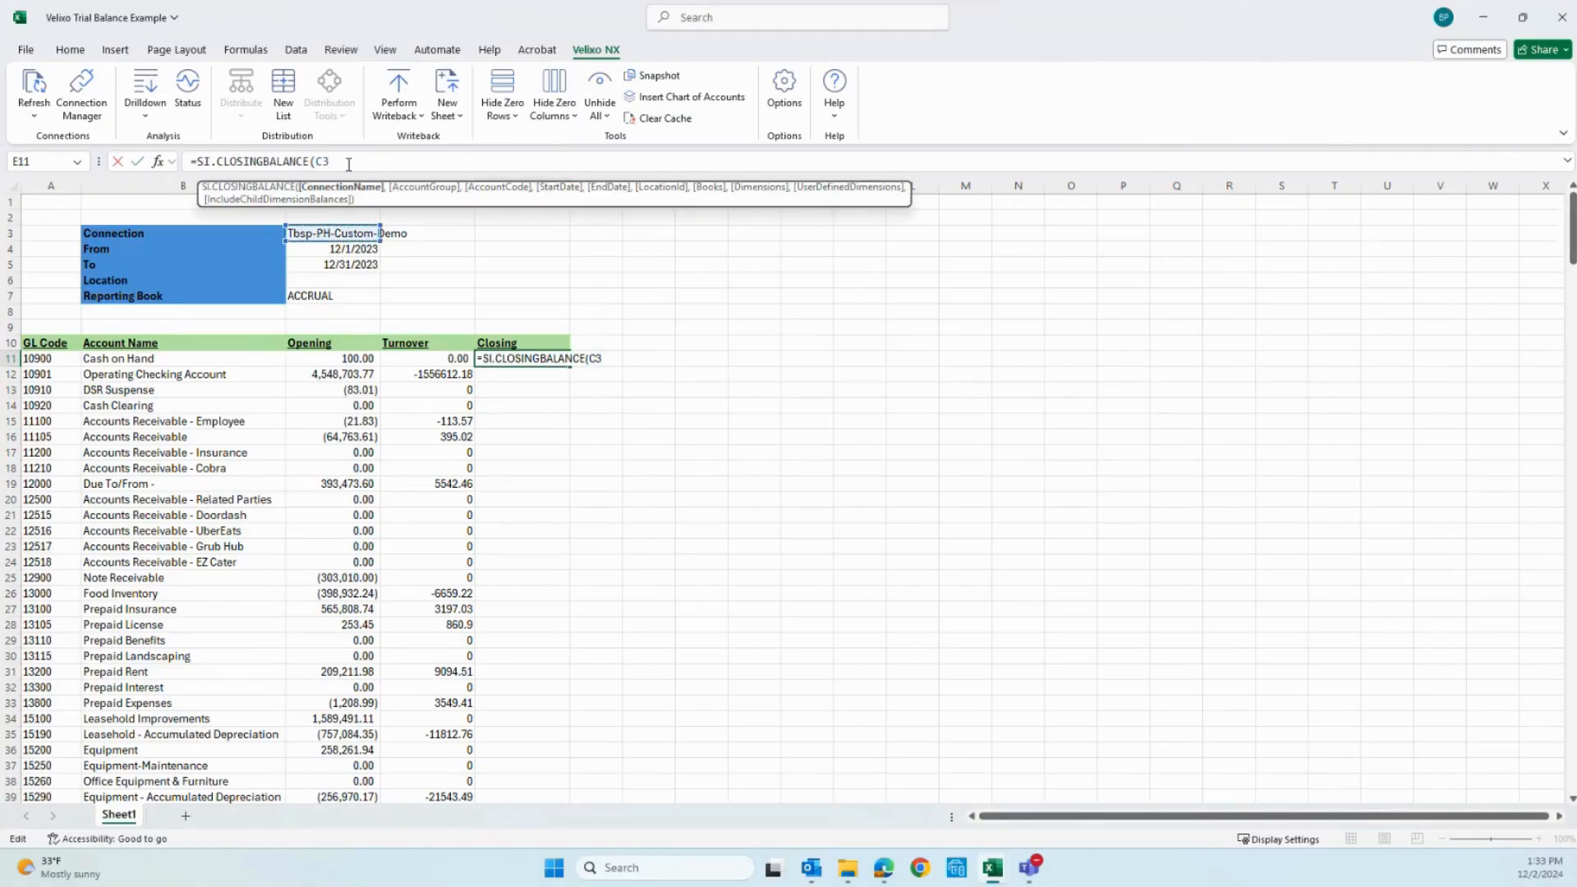
Step: Add A11#, C4 and C5 directly after C3 as the next arguments of the closing balance formula
text(,a1)
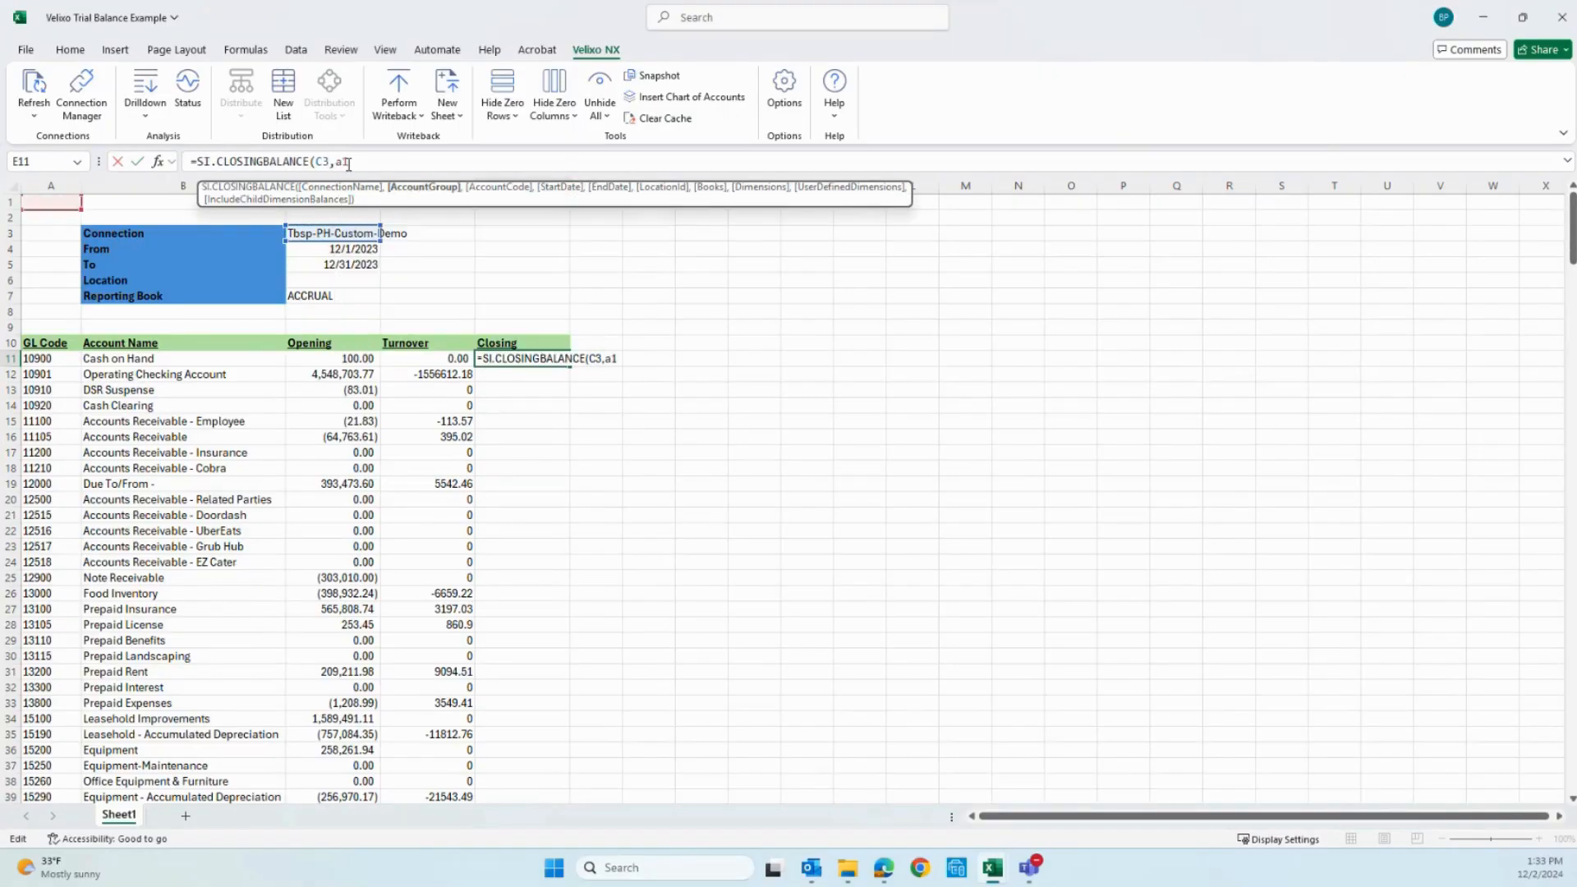
text(1#,)
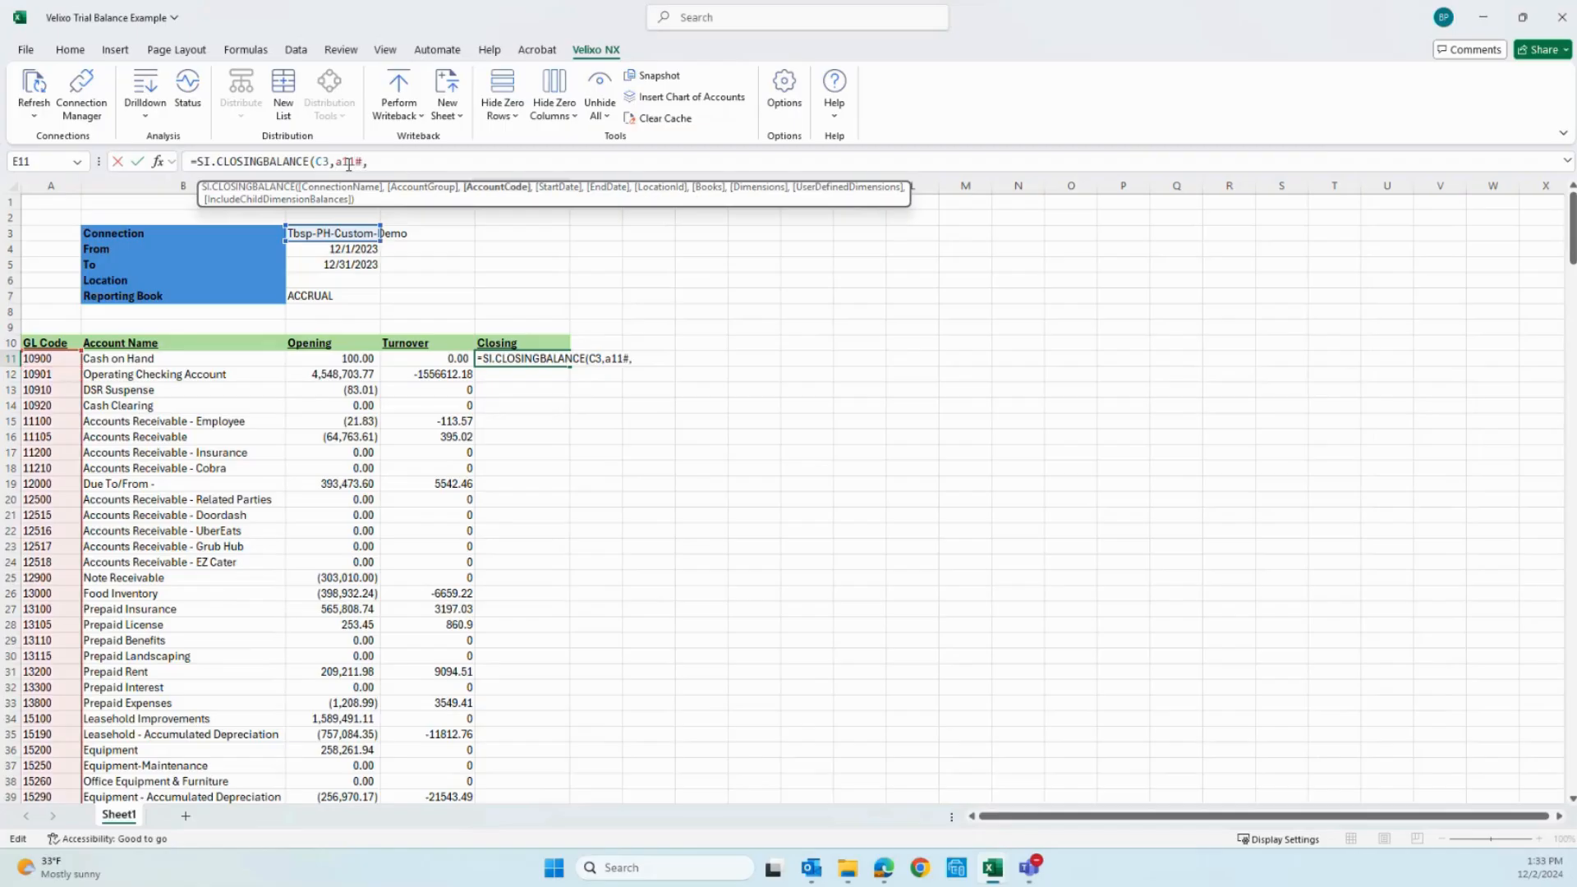
click(328, 248)
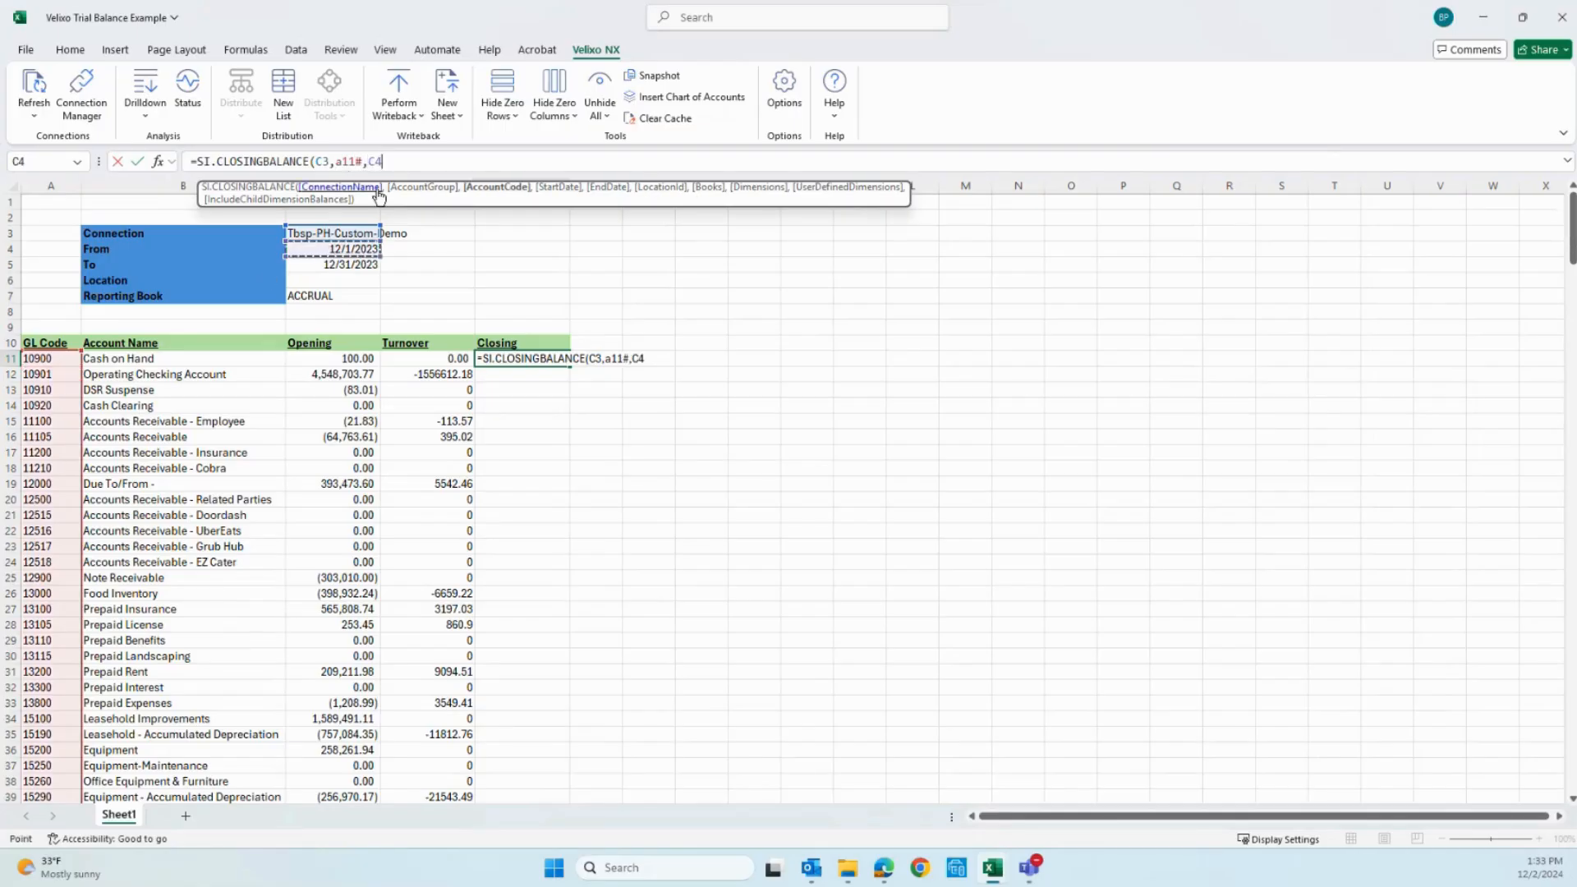
text(,)
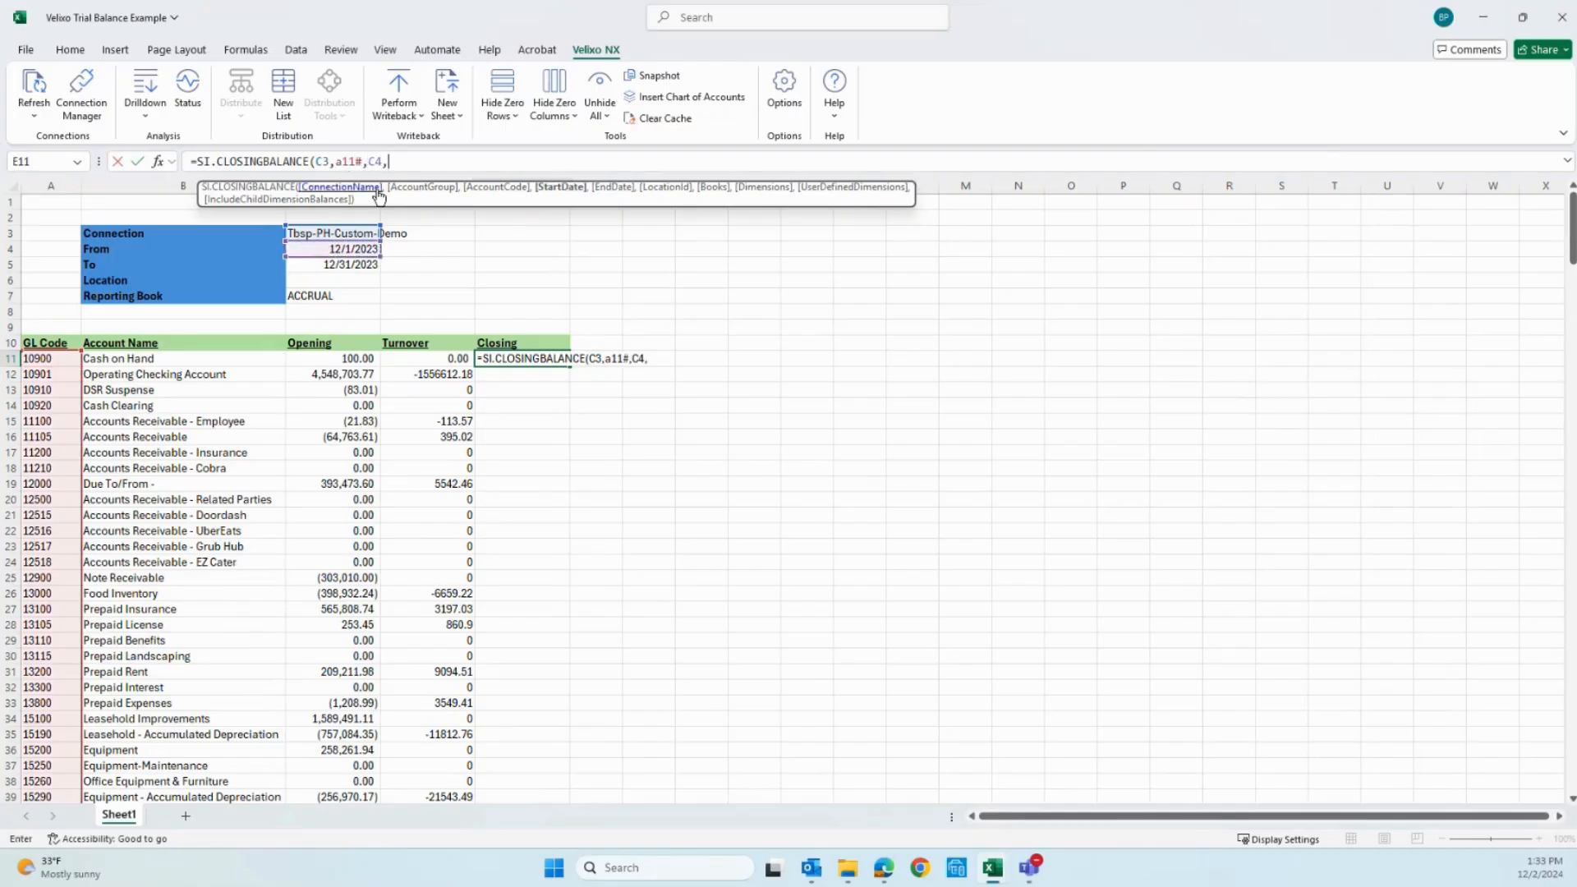
click(332, 264)
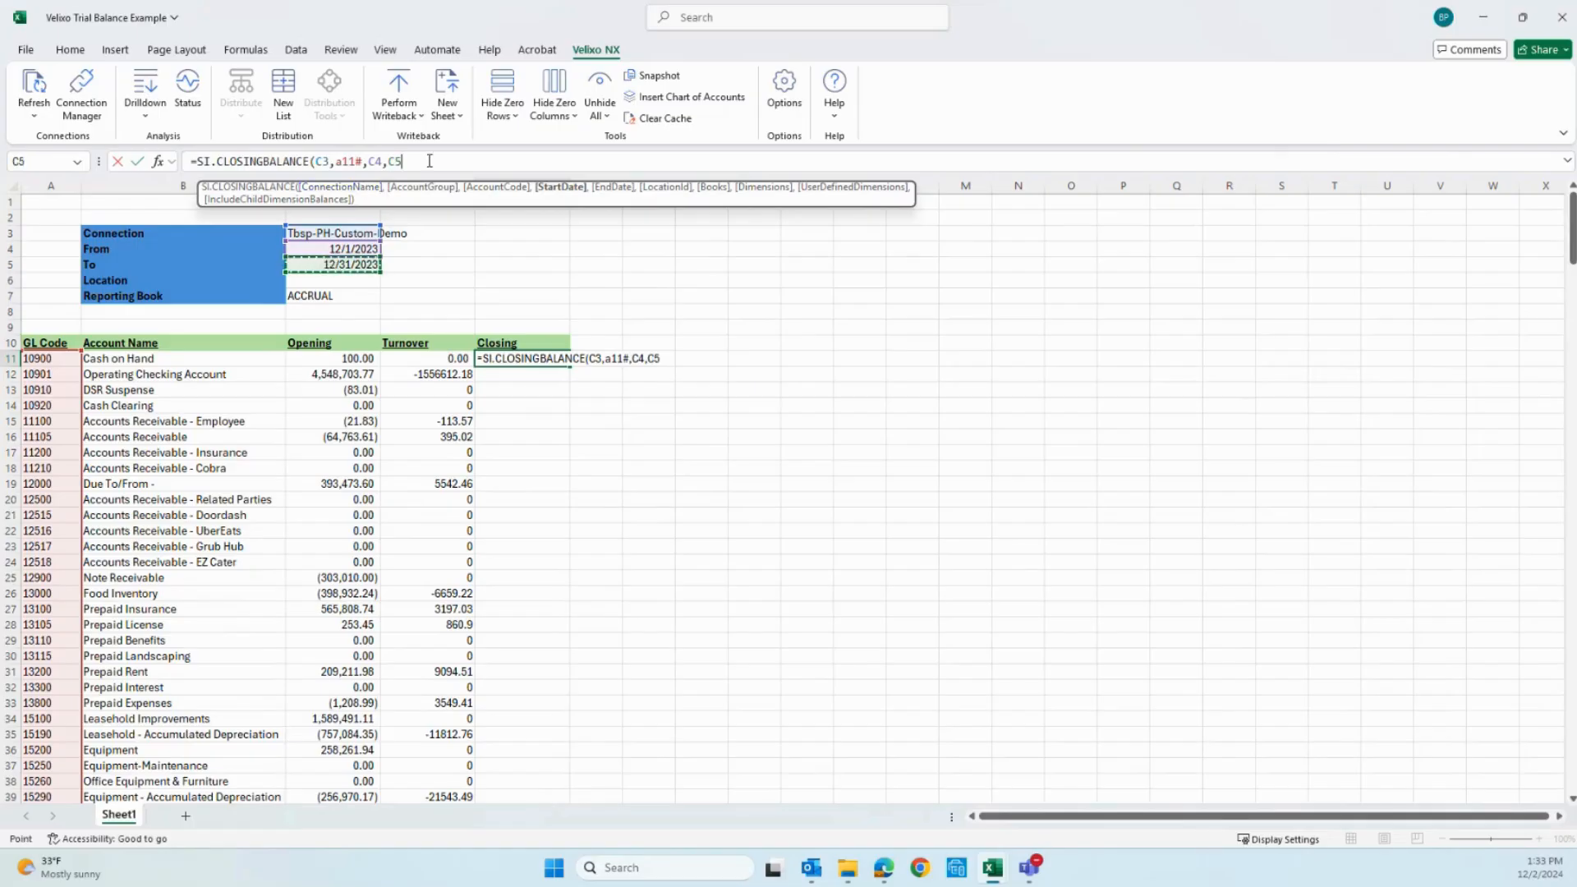
text(,)
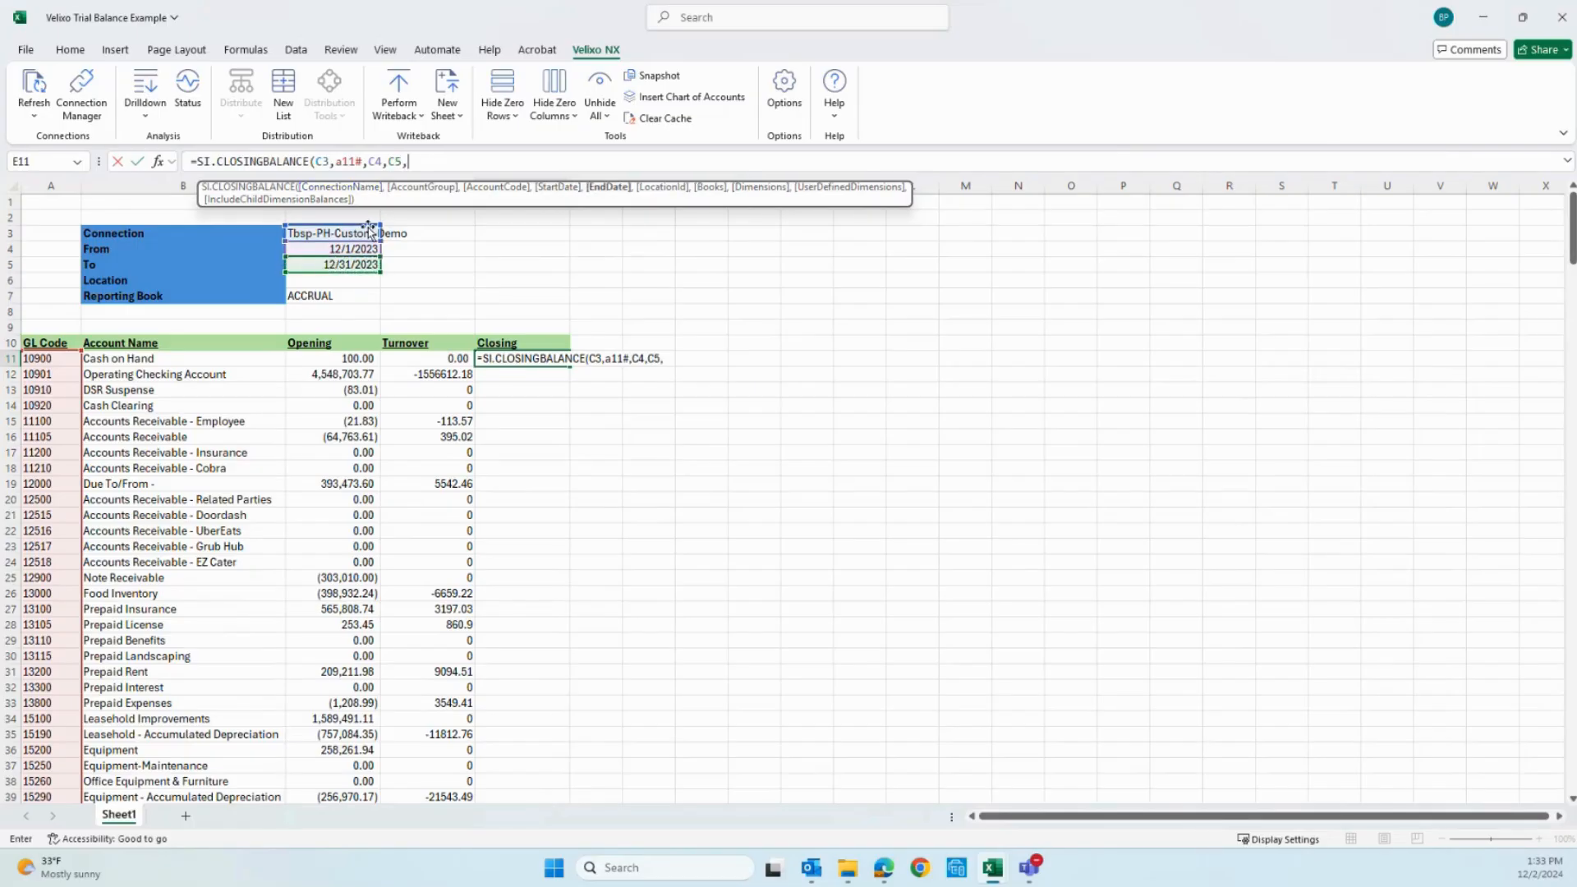
Step: Finish the closing balance formula with C6 and C7 and enter it as =SI.CLOSINGBALANCE(C3,A11#,C4,C5,C6,C7)
click(325, 280)
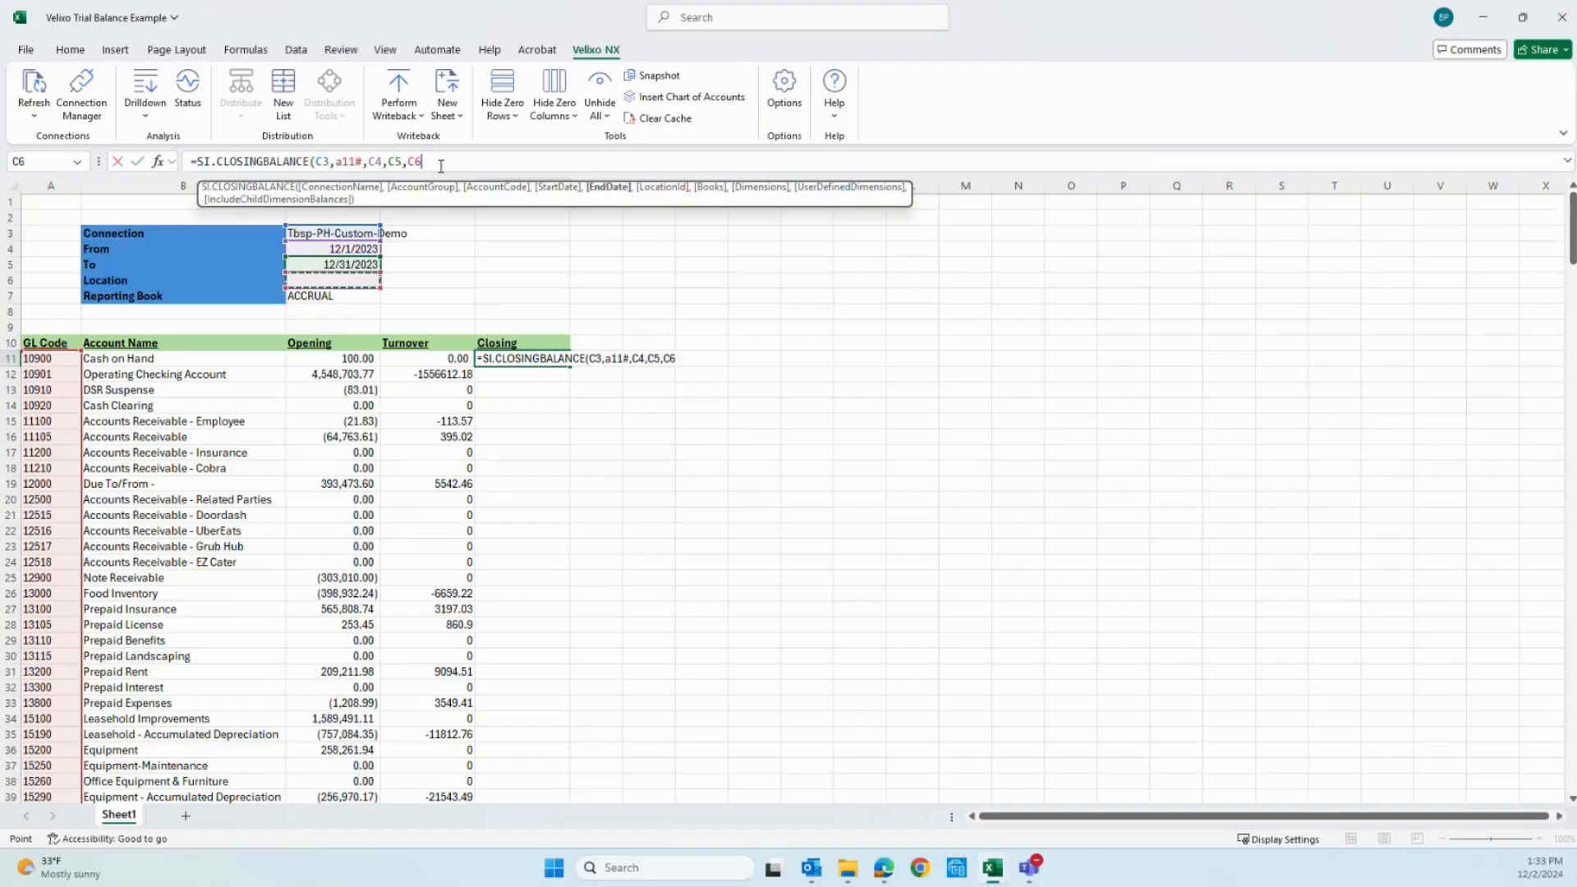
text(,)
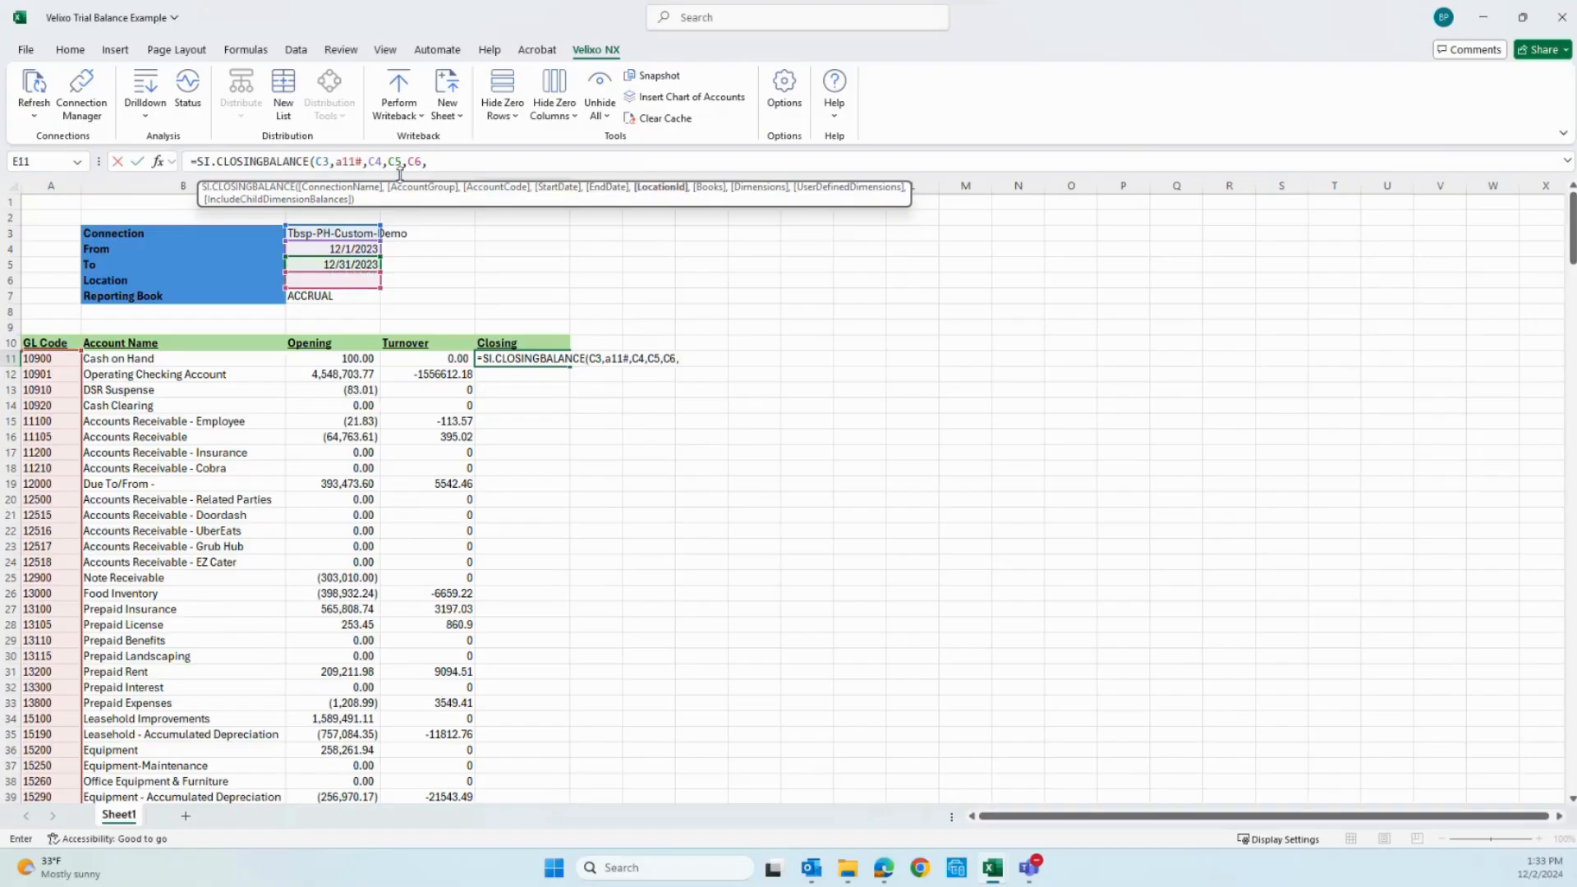
click(328, 296)
click(448, 161)
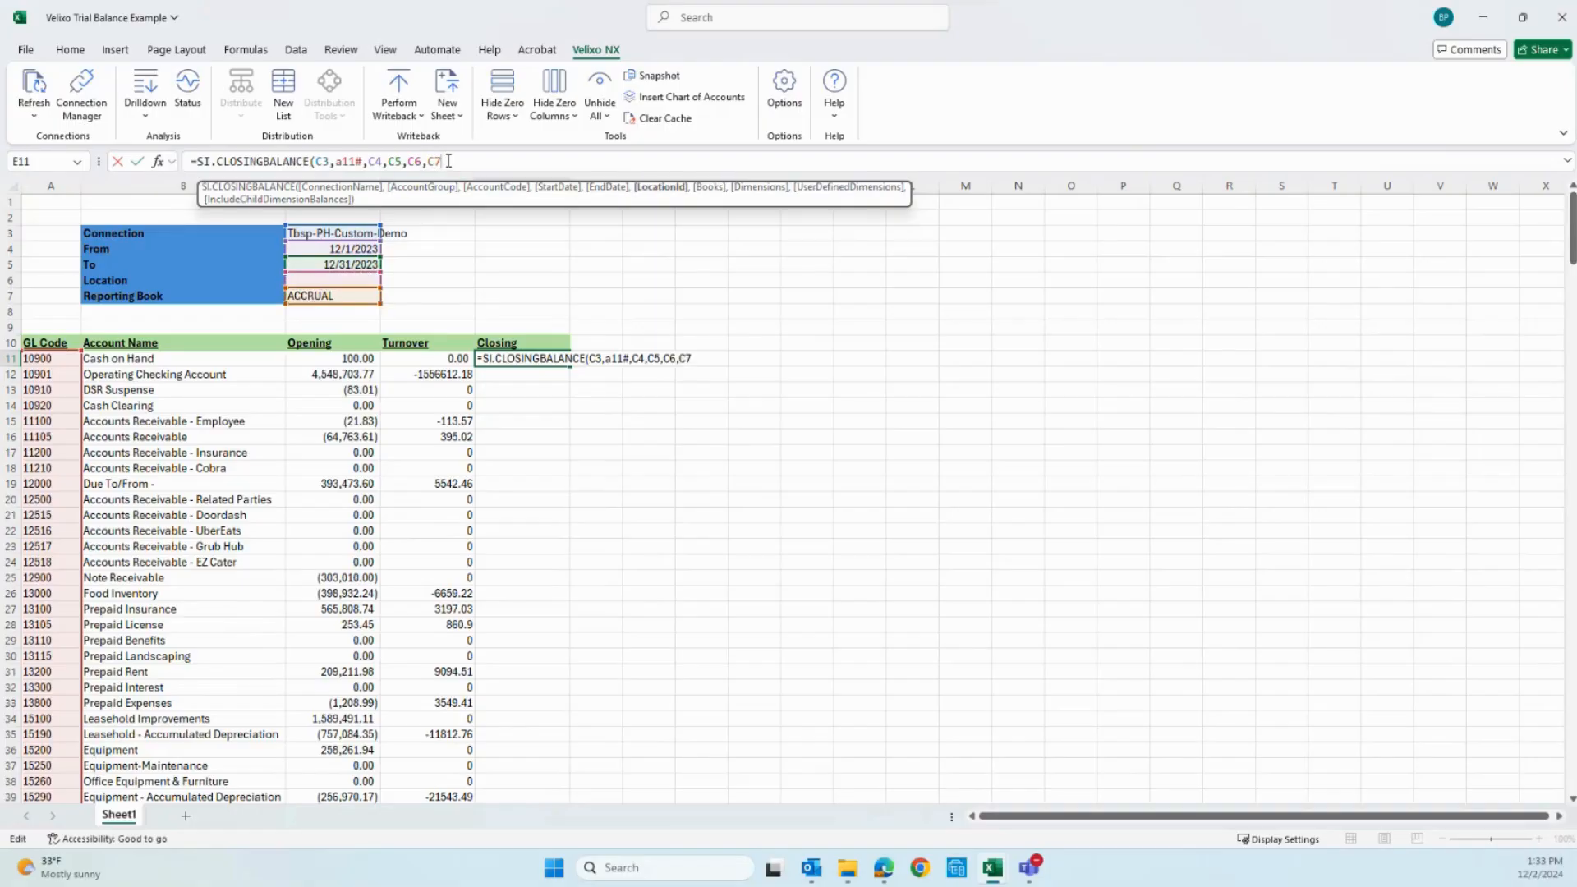
key(Return)
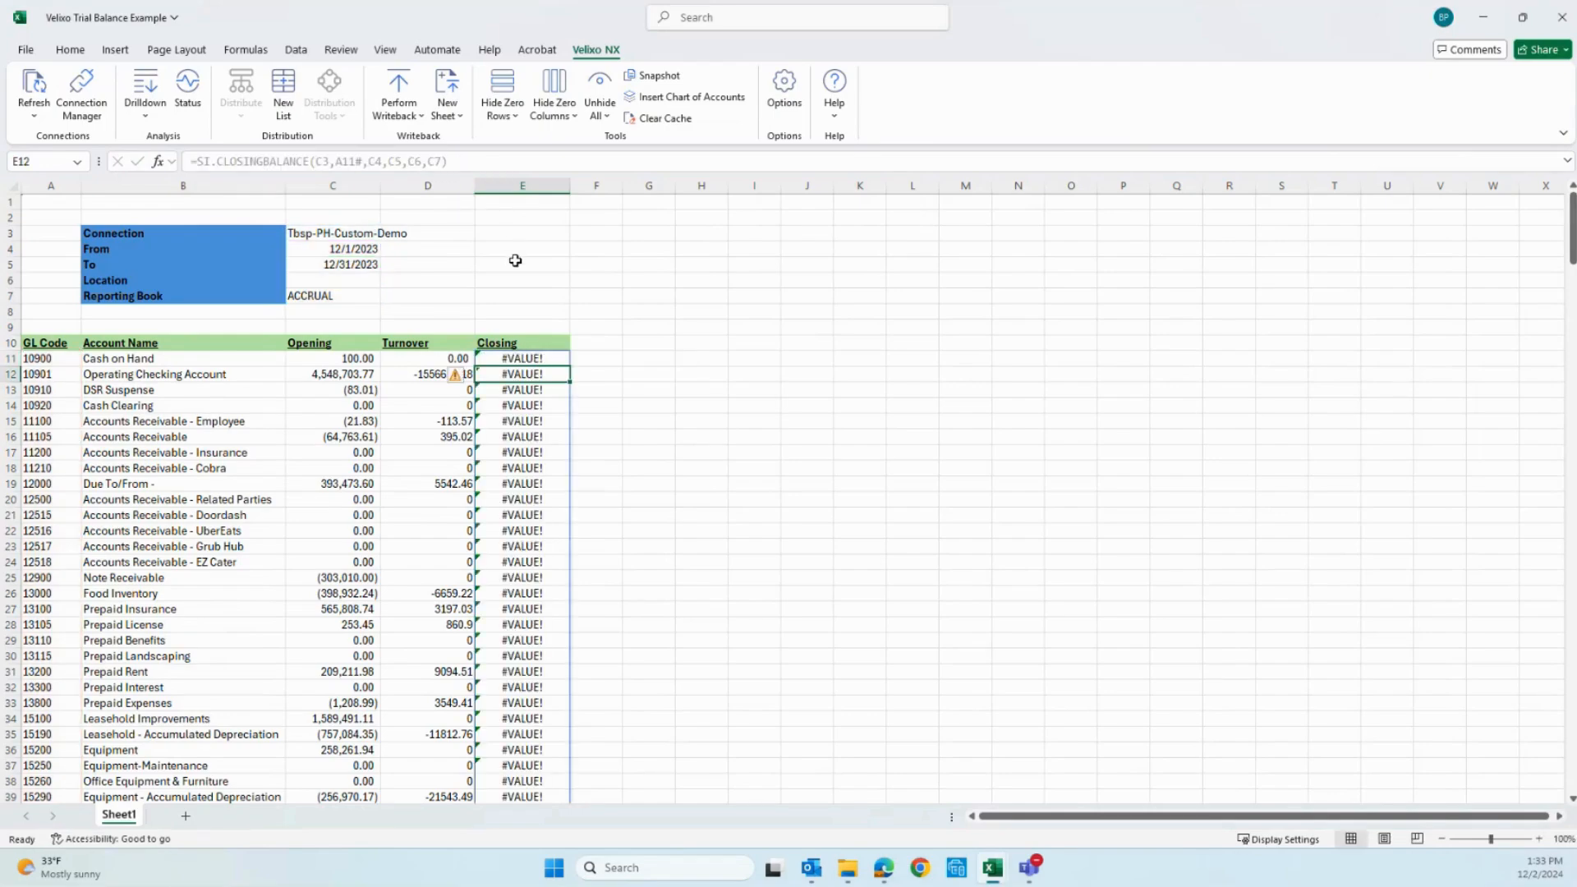
Step: Set the trial balance's Location filter in C6 to E002
click(513, 359)
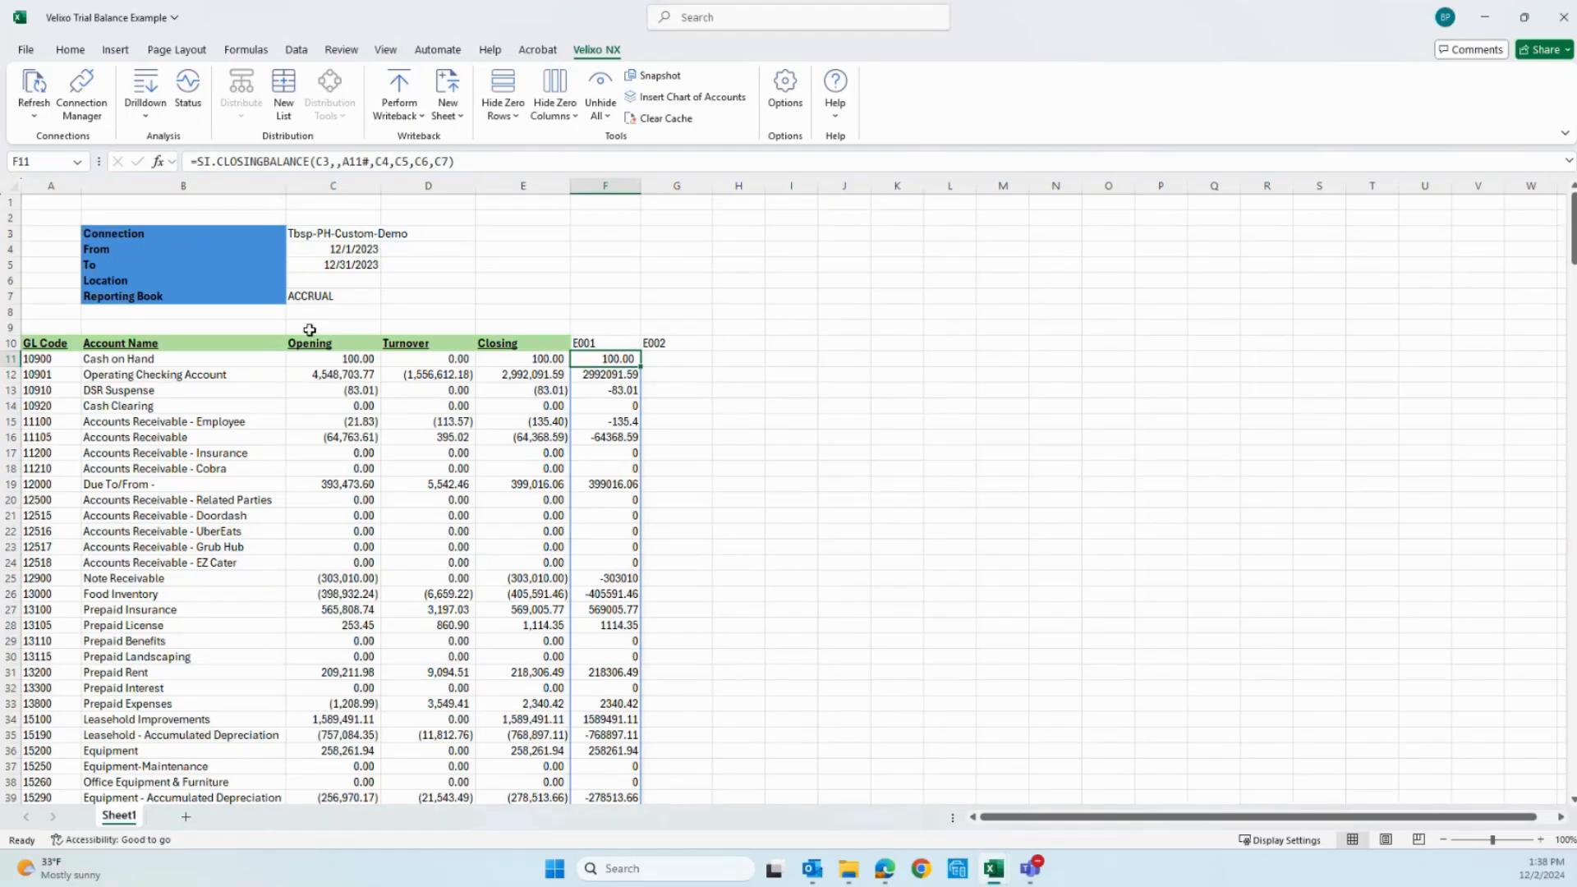
click(310, 279)
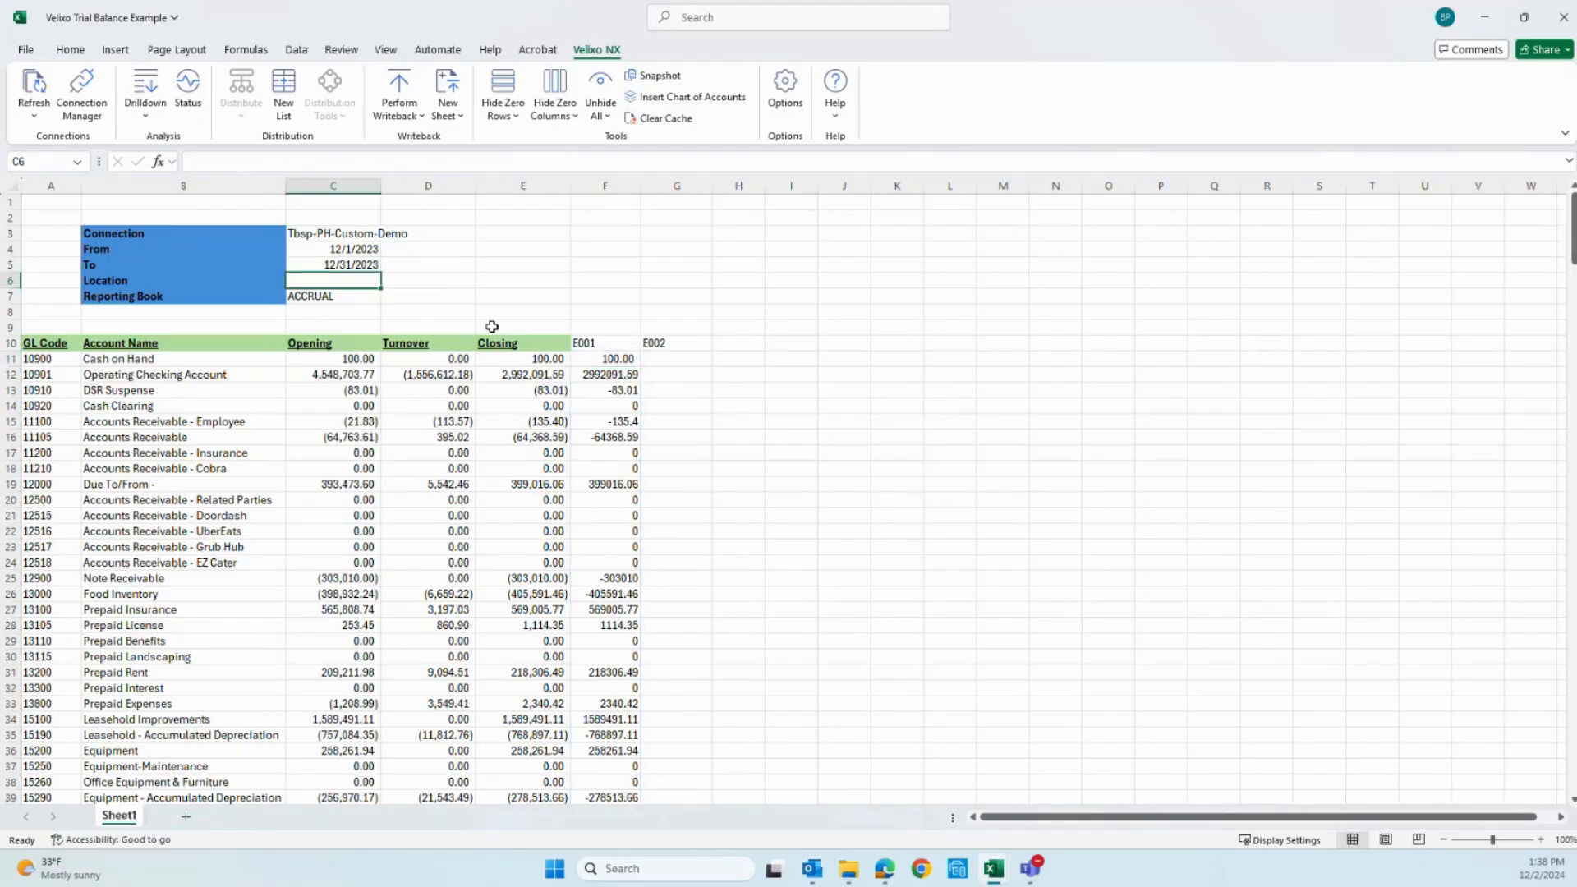
click(342, 368)
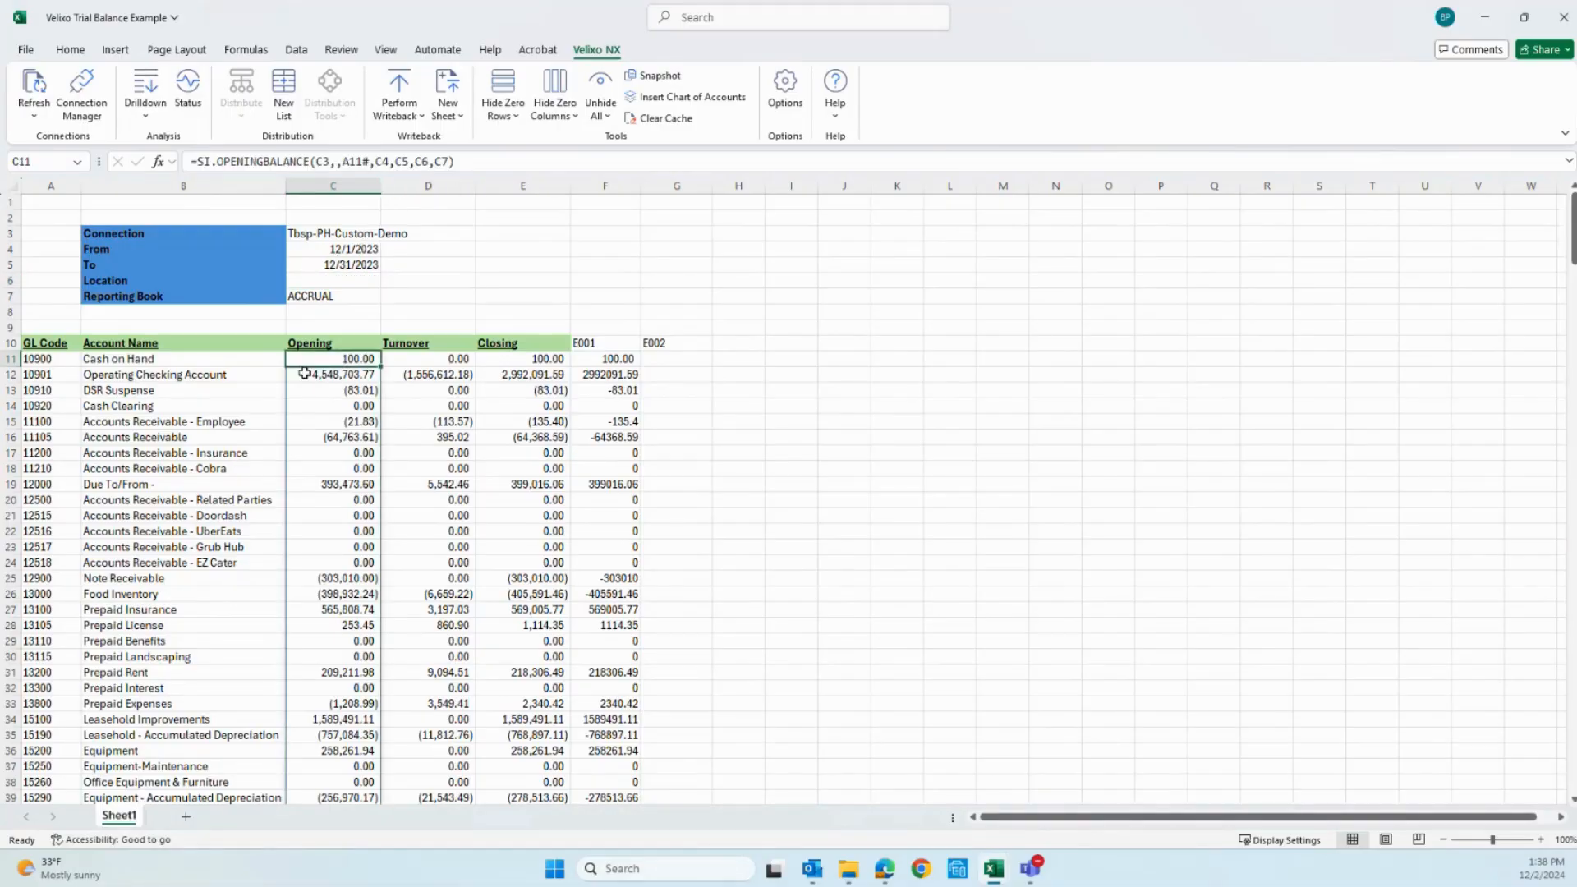
click(317, 283)
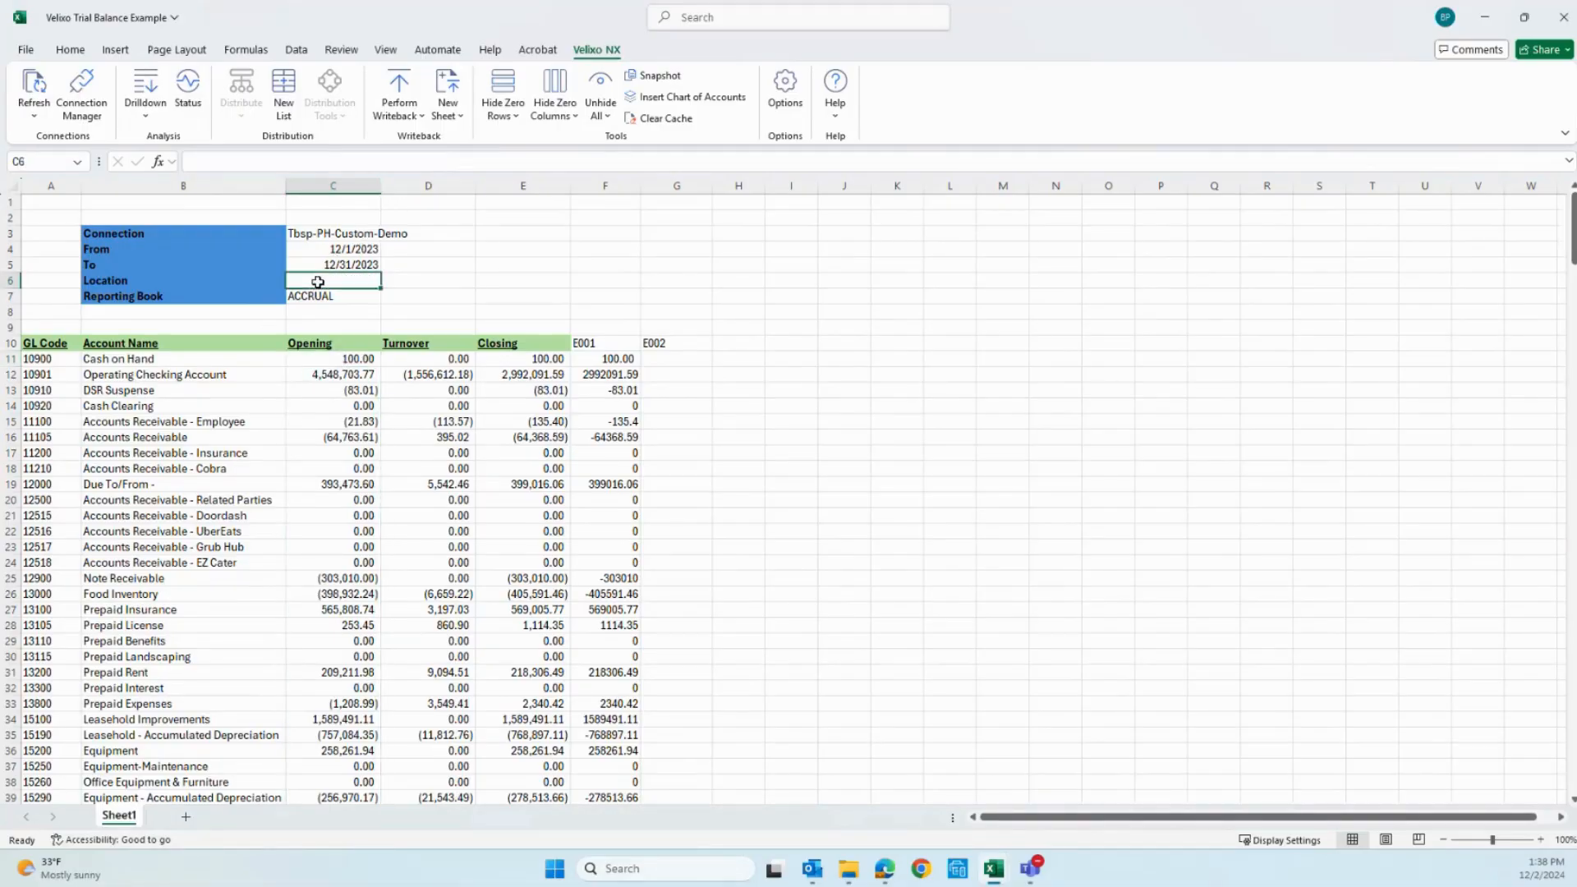
text(E002)
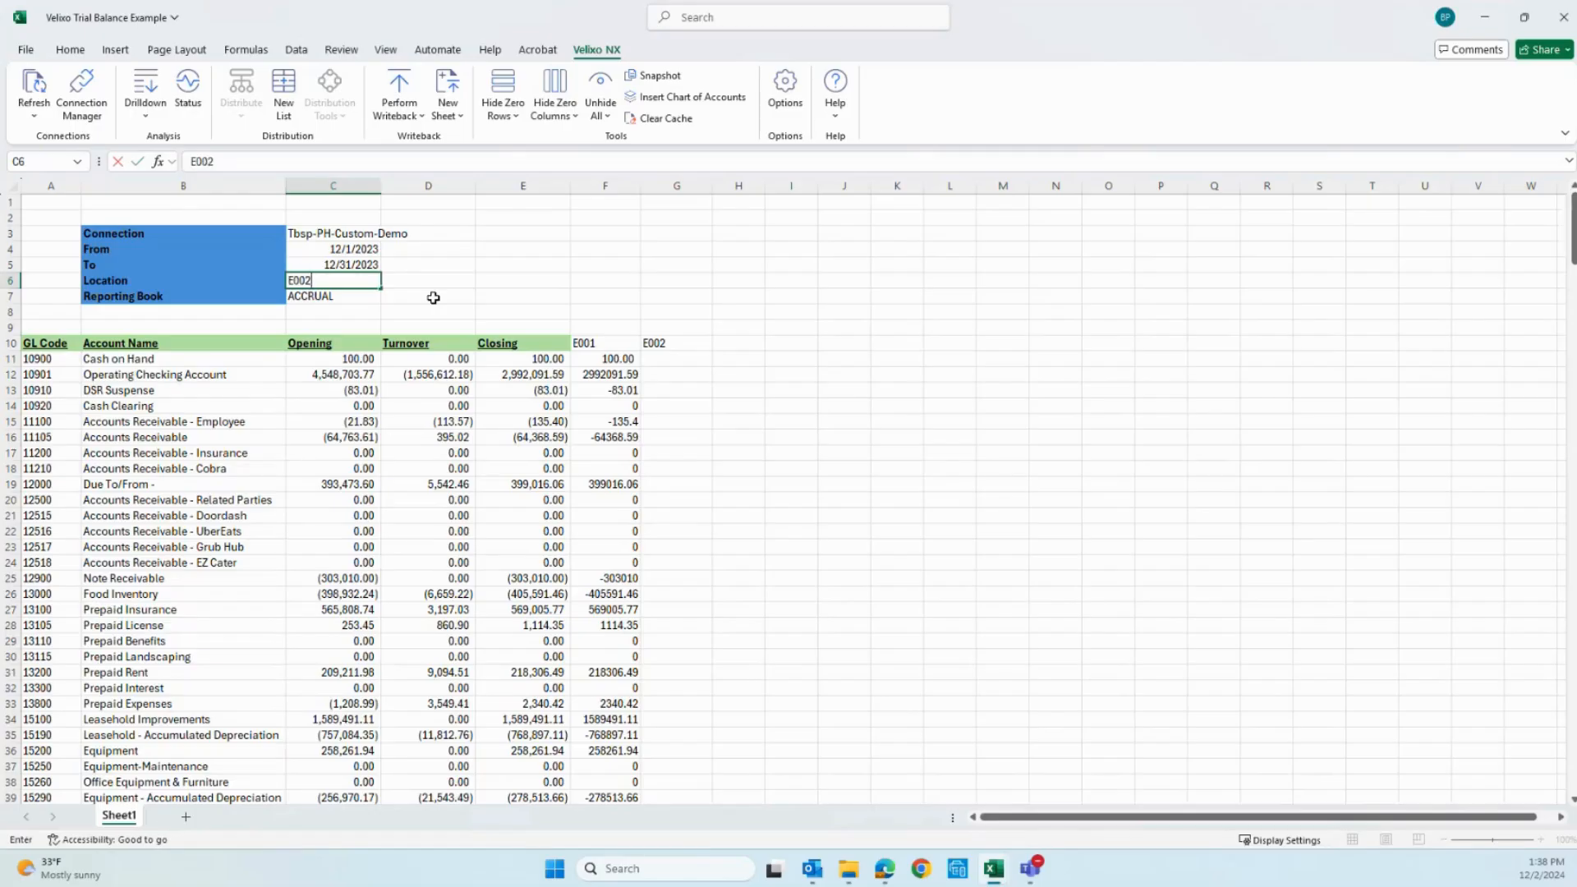
key(Return)
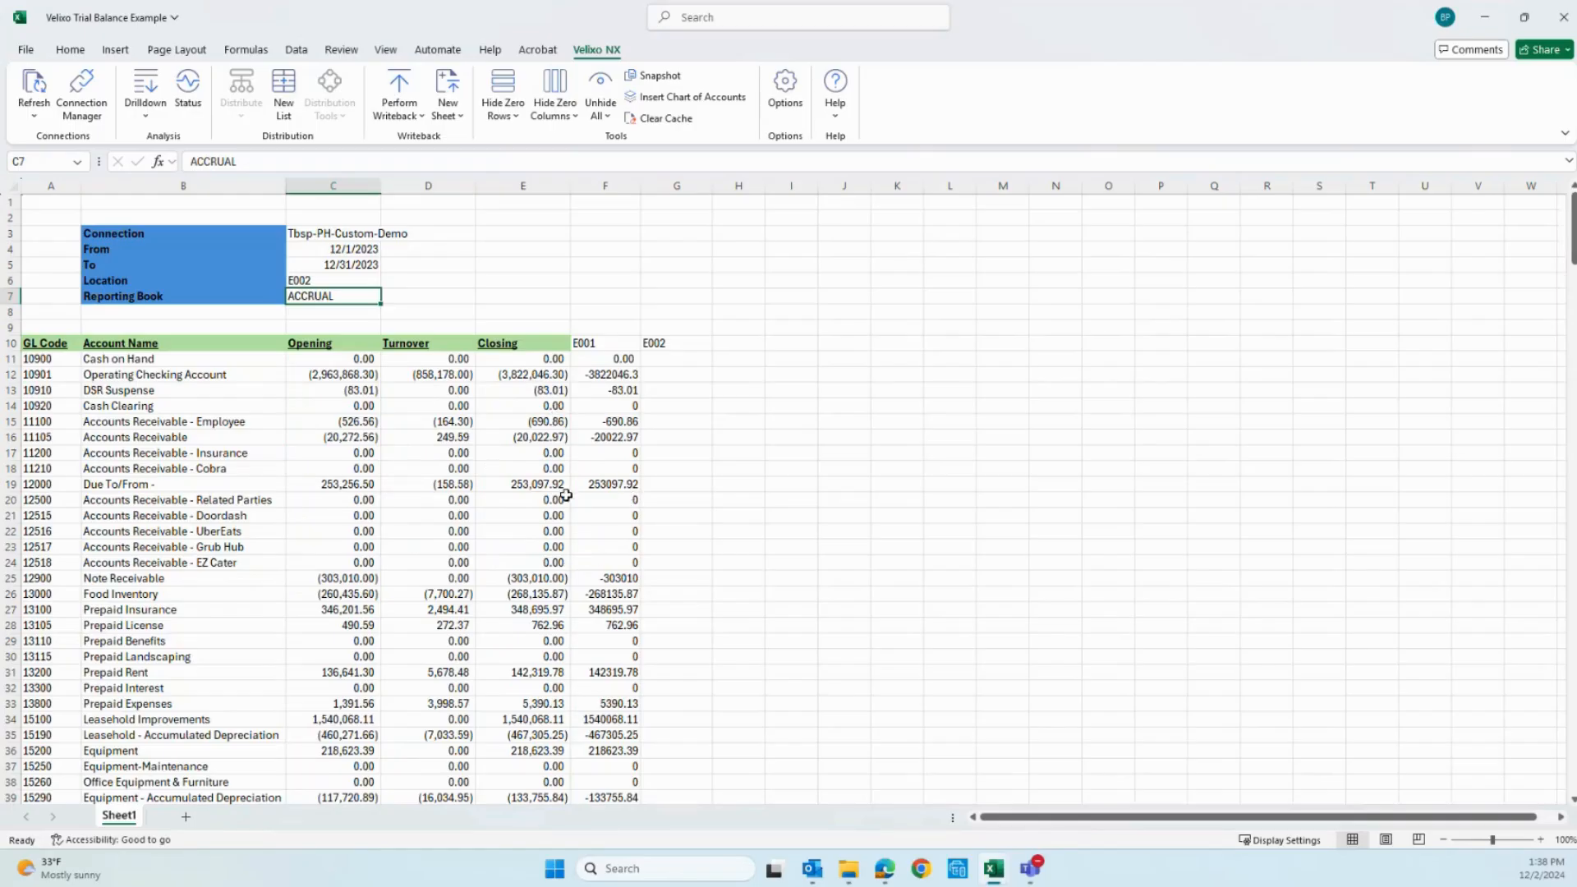
Step: Inspect the location formula in F10 and browse the list of SI functions from empty cell H11 without entering a formula
click(602, 345)
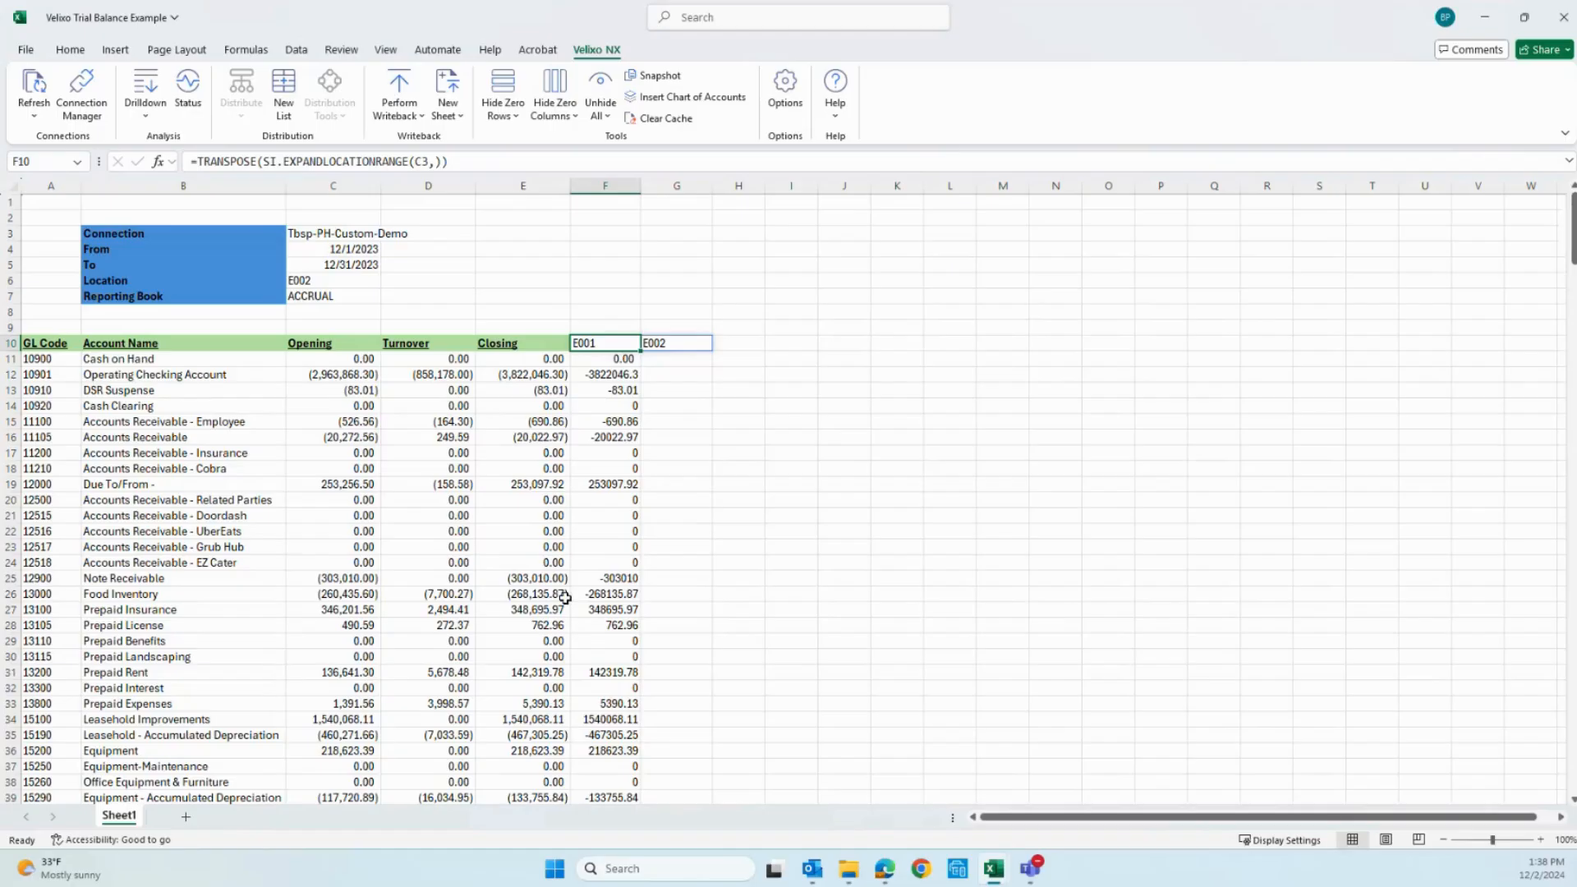
click(47, 204)
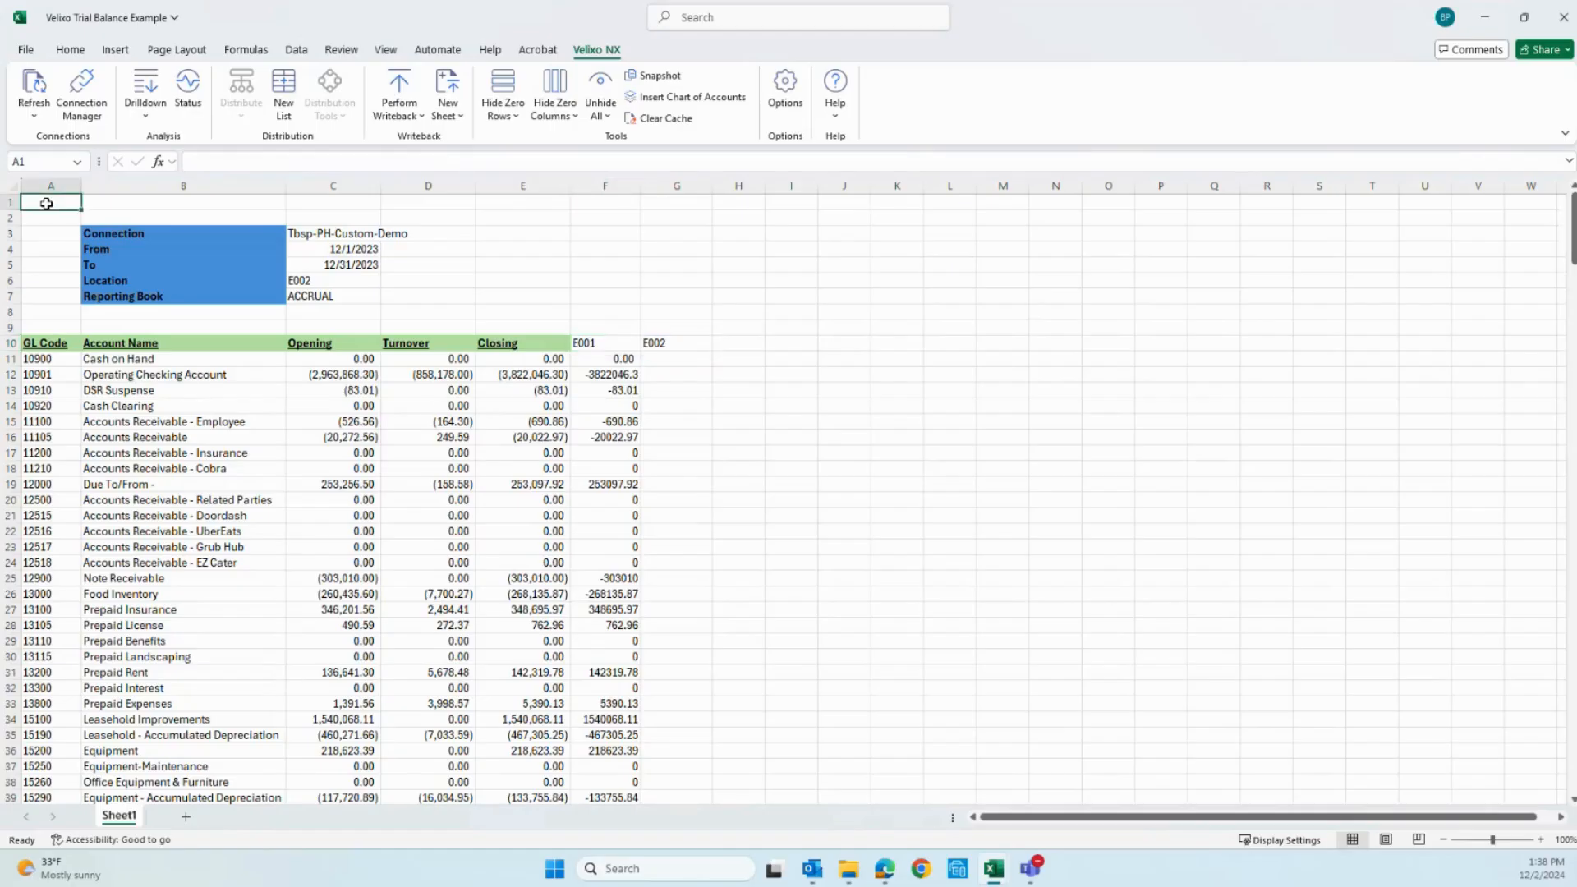
click(738, 359)
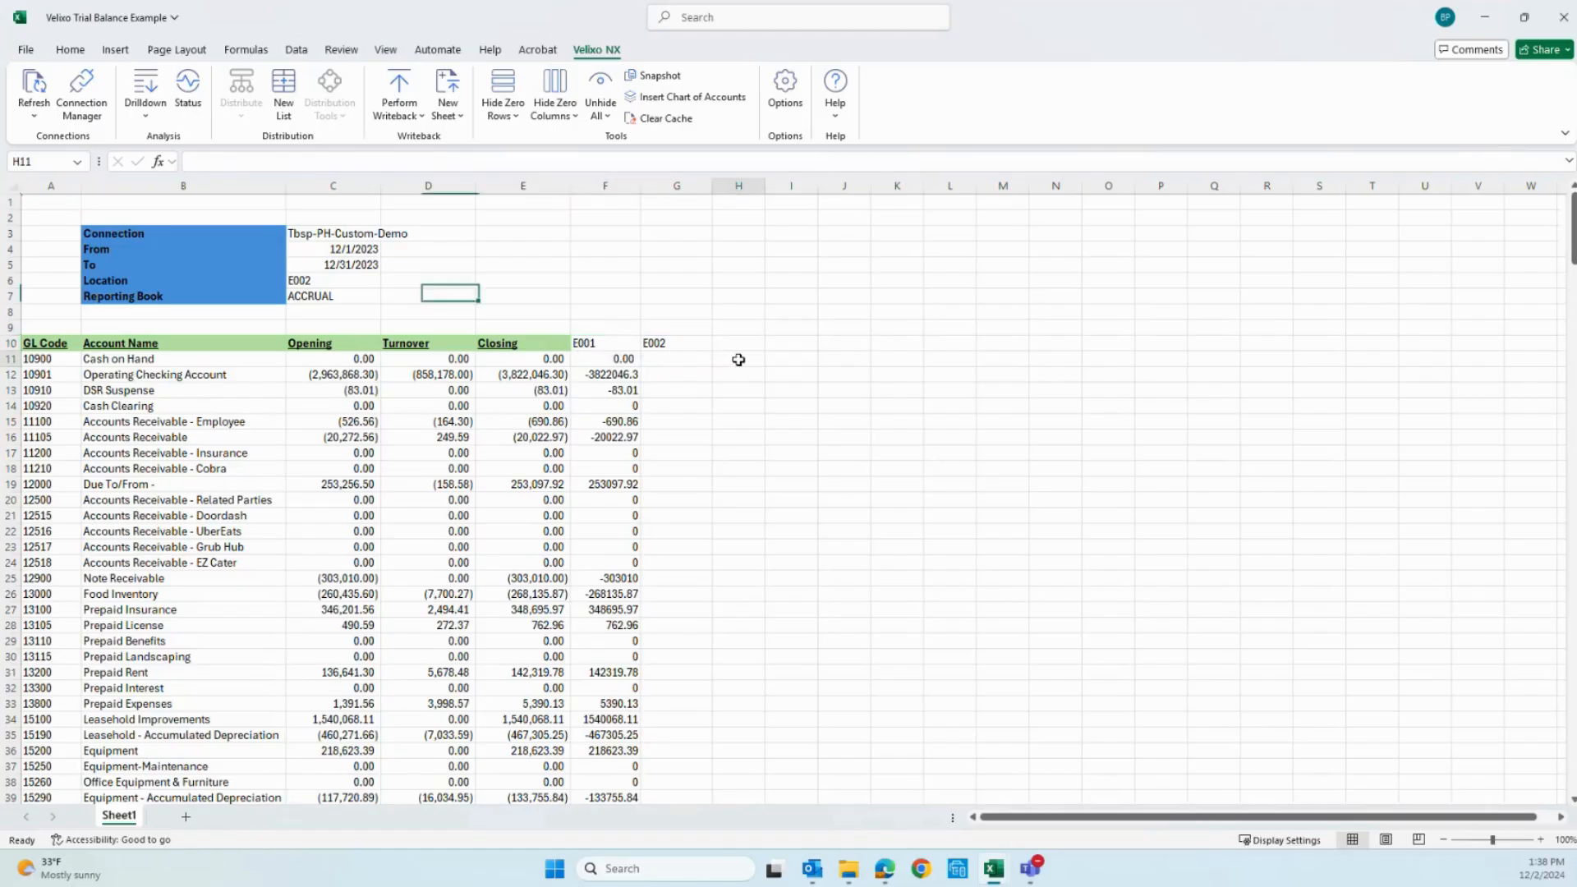
text(=si.)
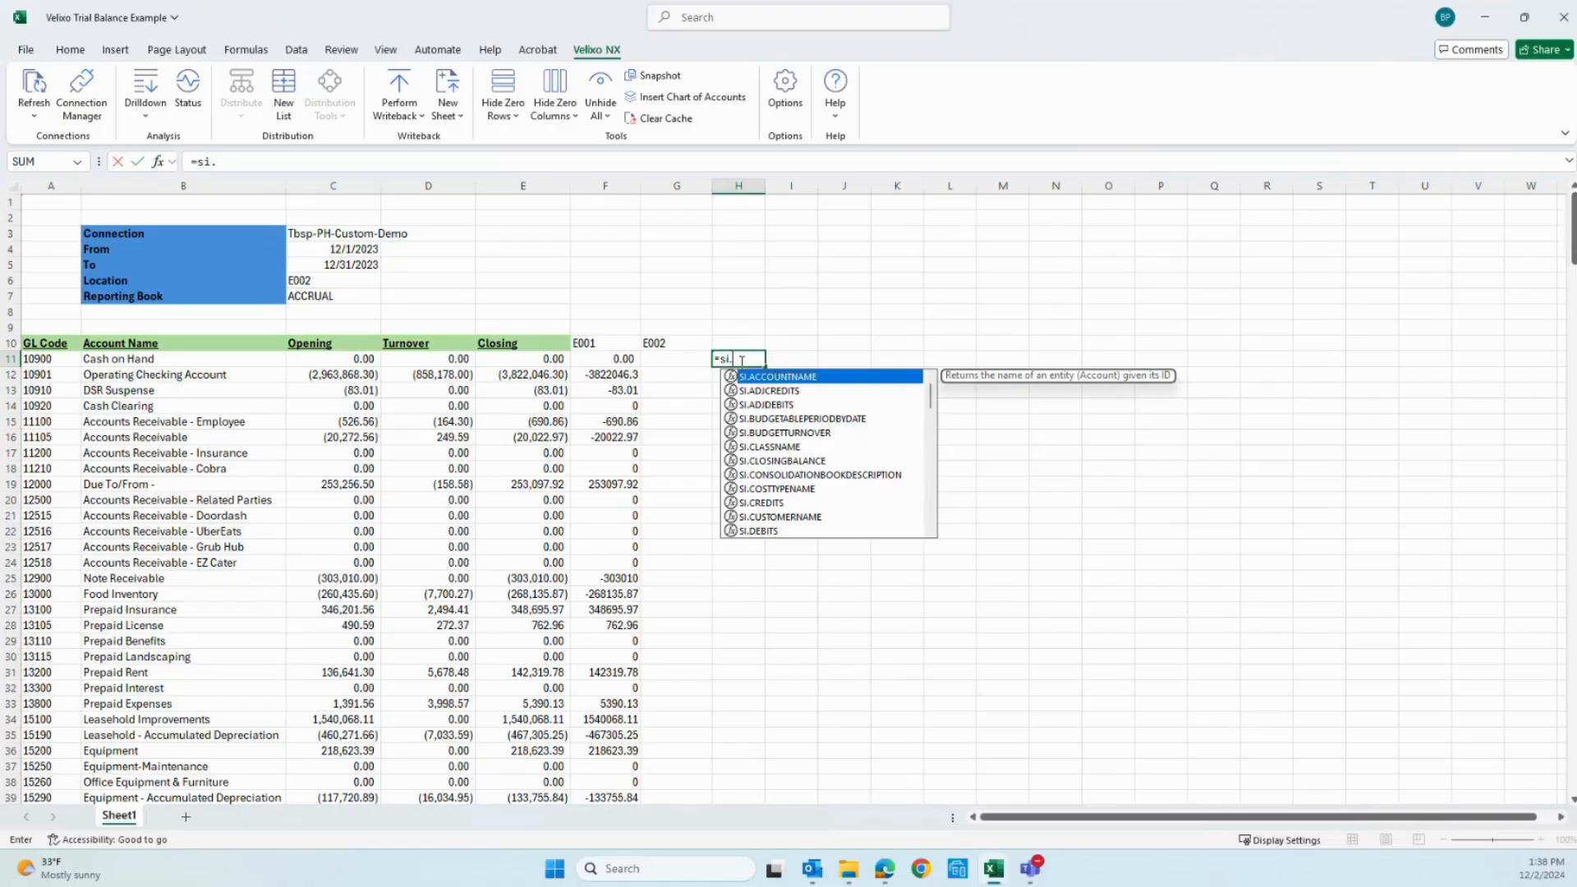
click(931, 503)
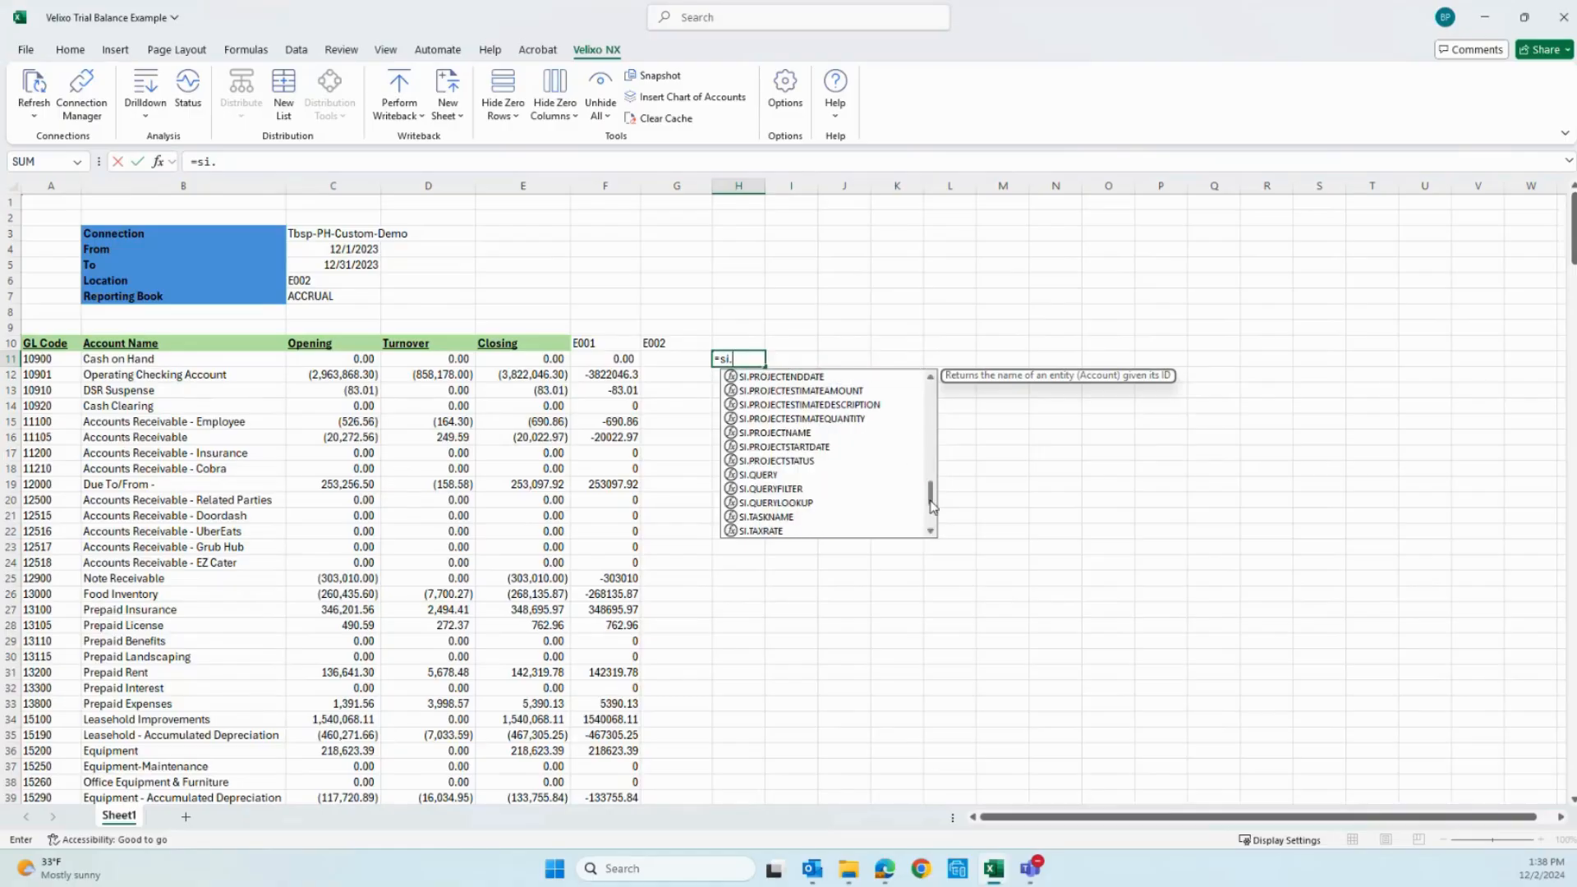
drag(929, 495, 931, 396)
click(843, 232)
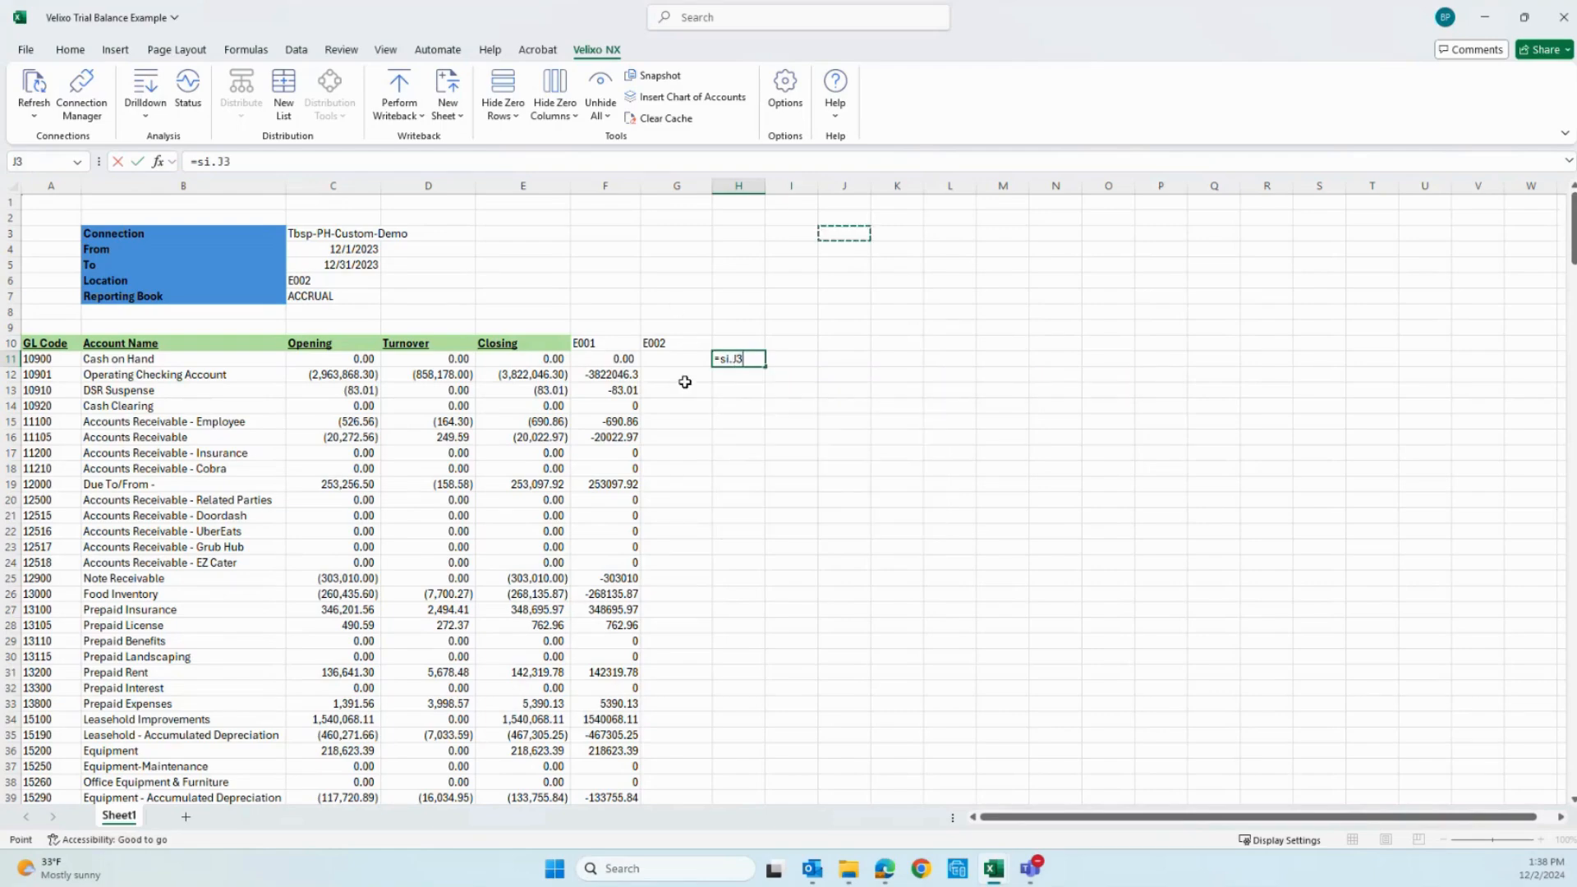
key(Escape)
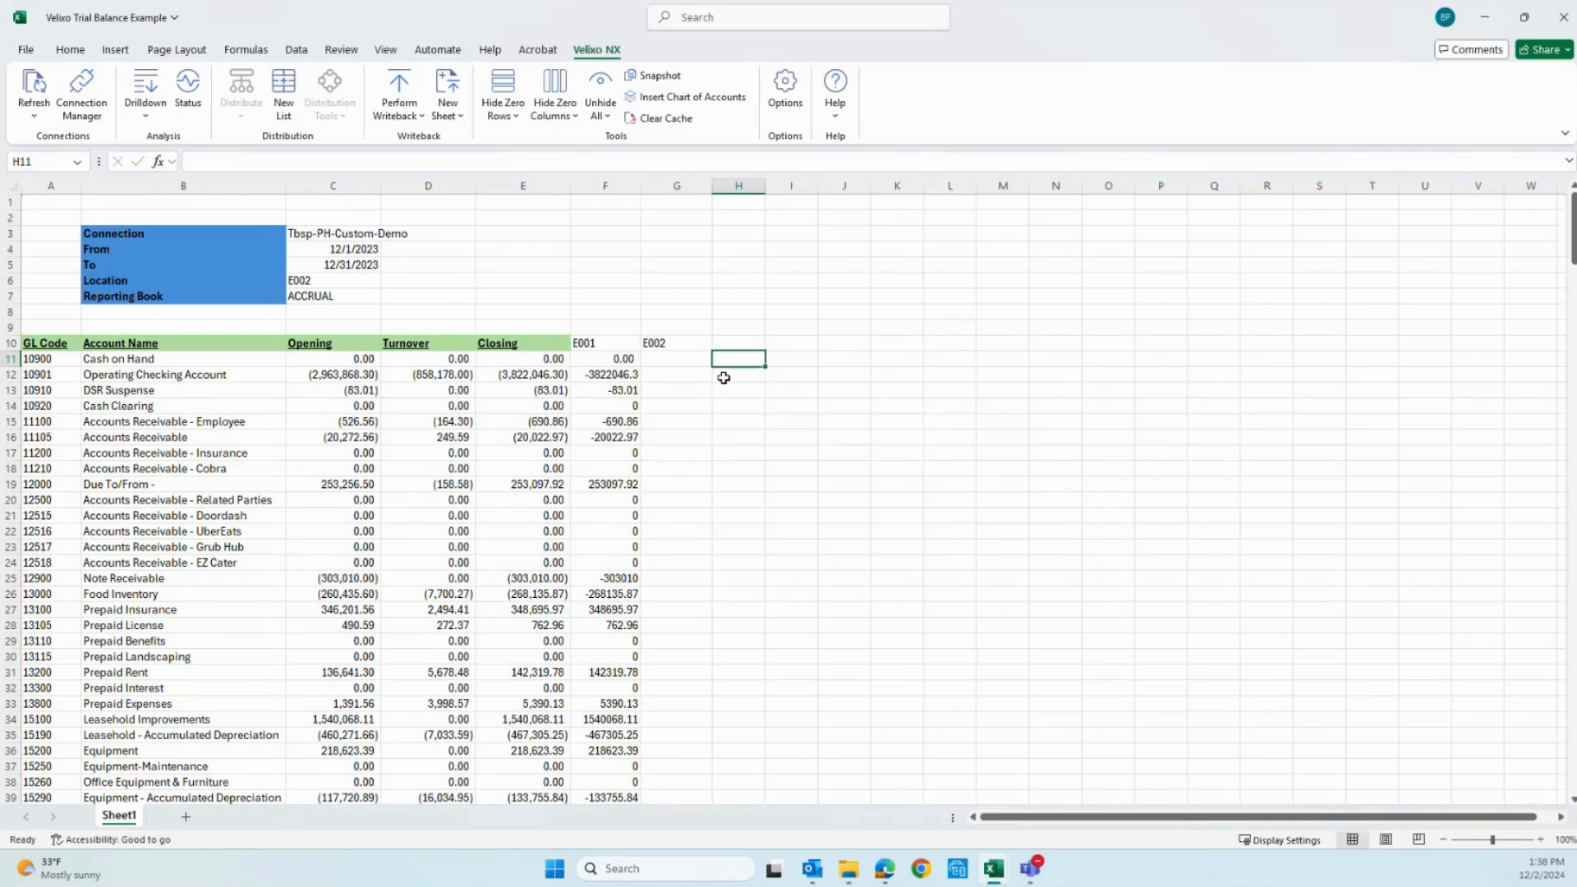
click(742, 437)
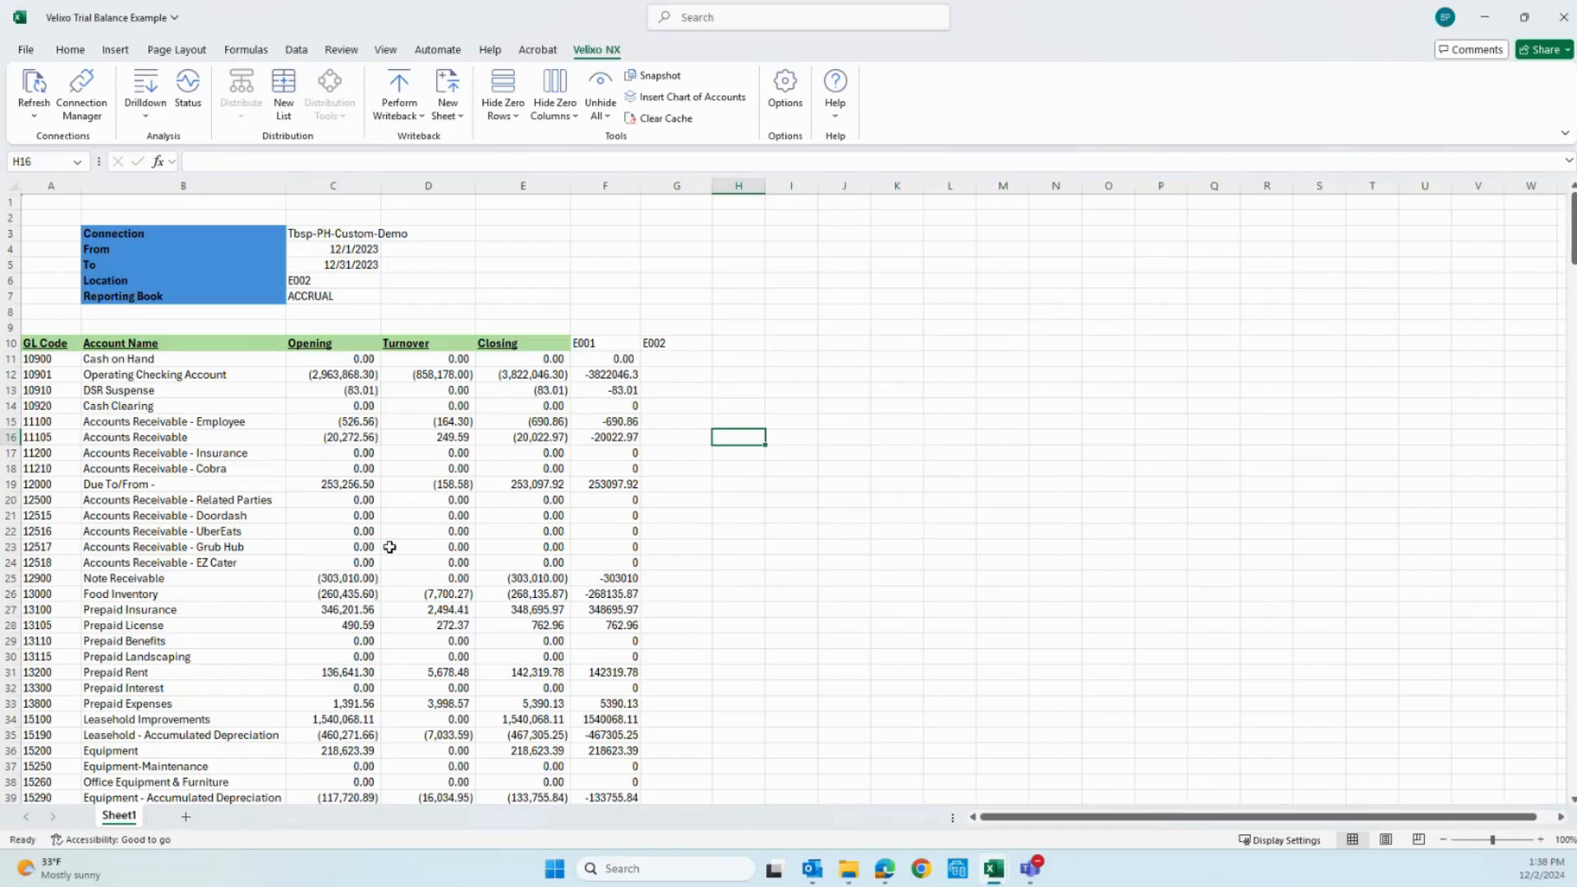
click(327, 484)
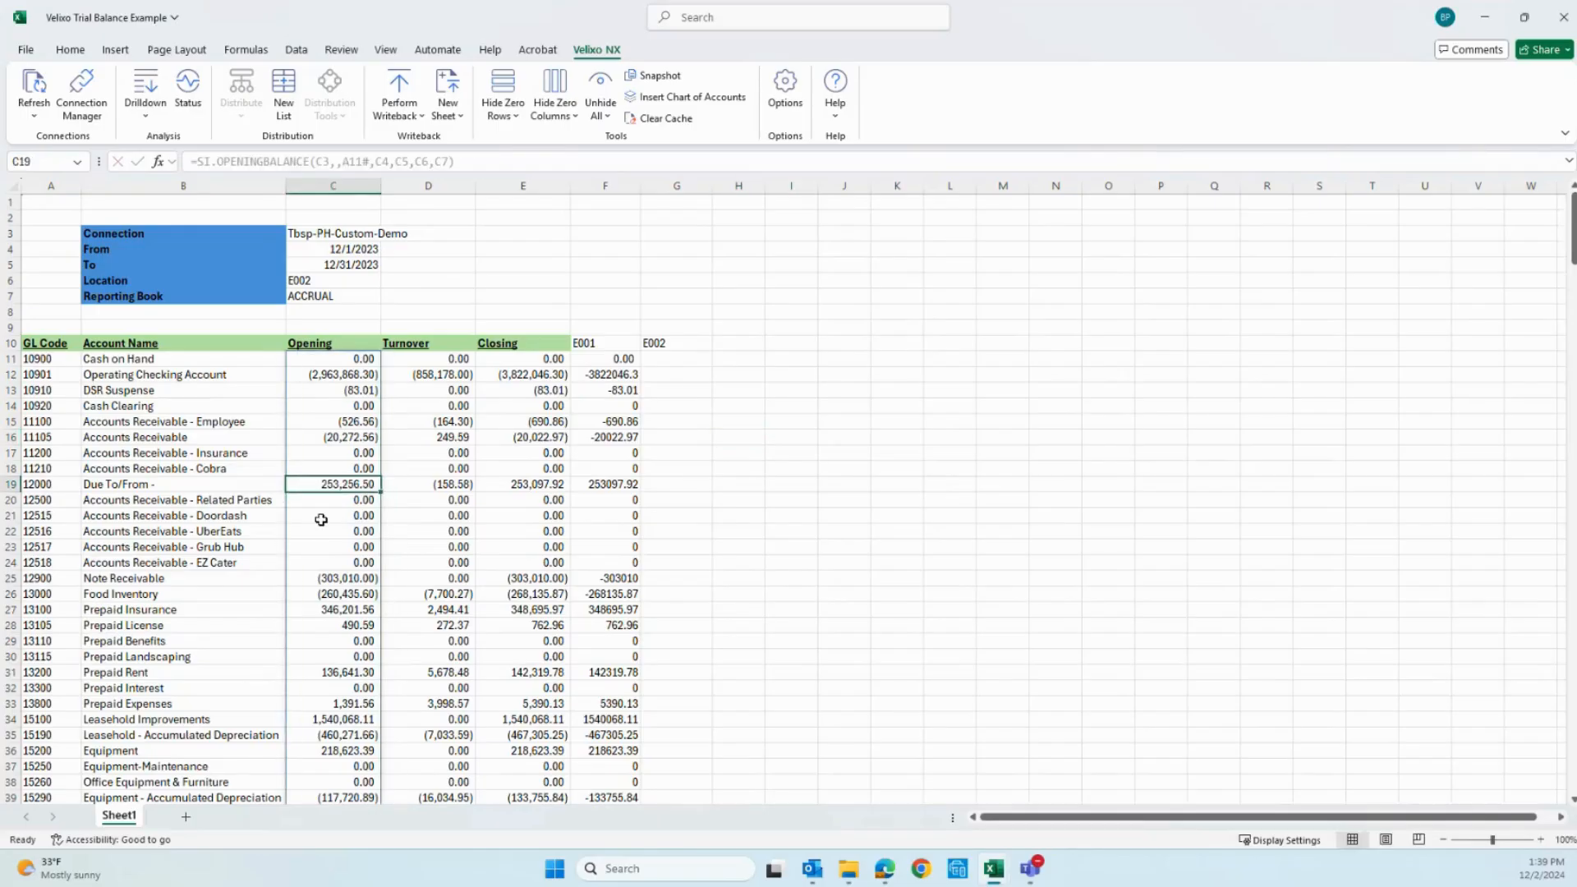
click(350, 545)
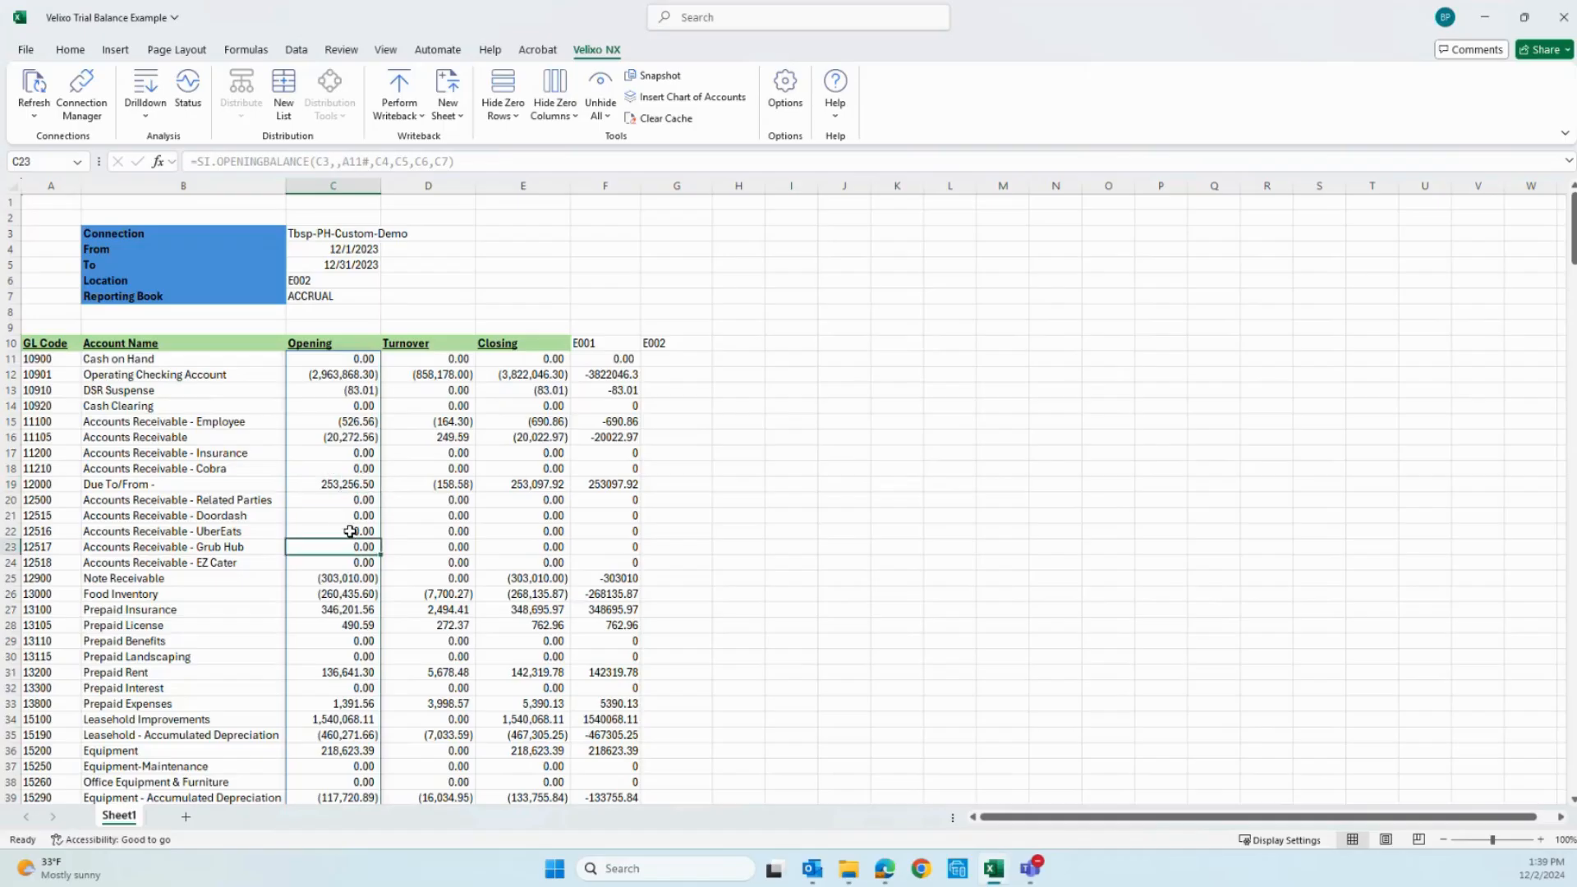
click(337, 611)
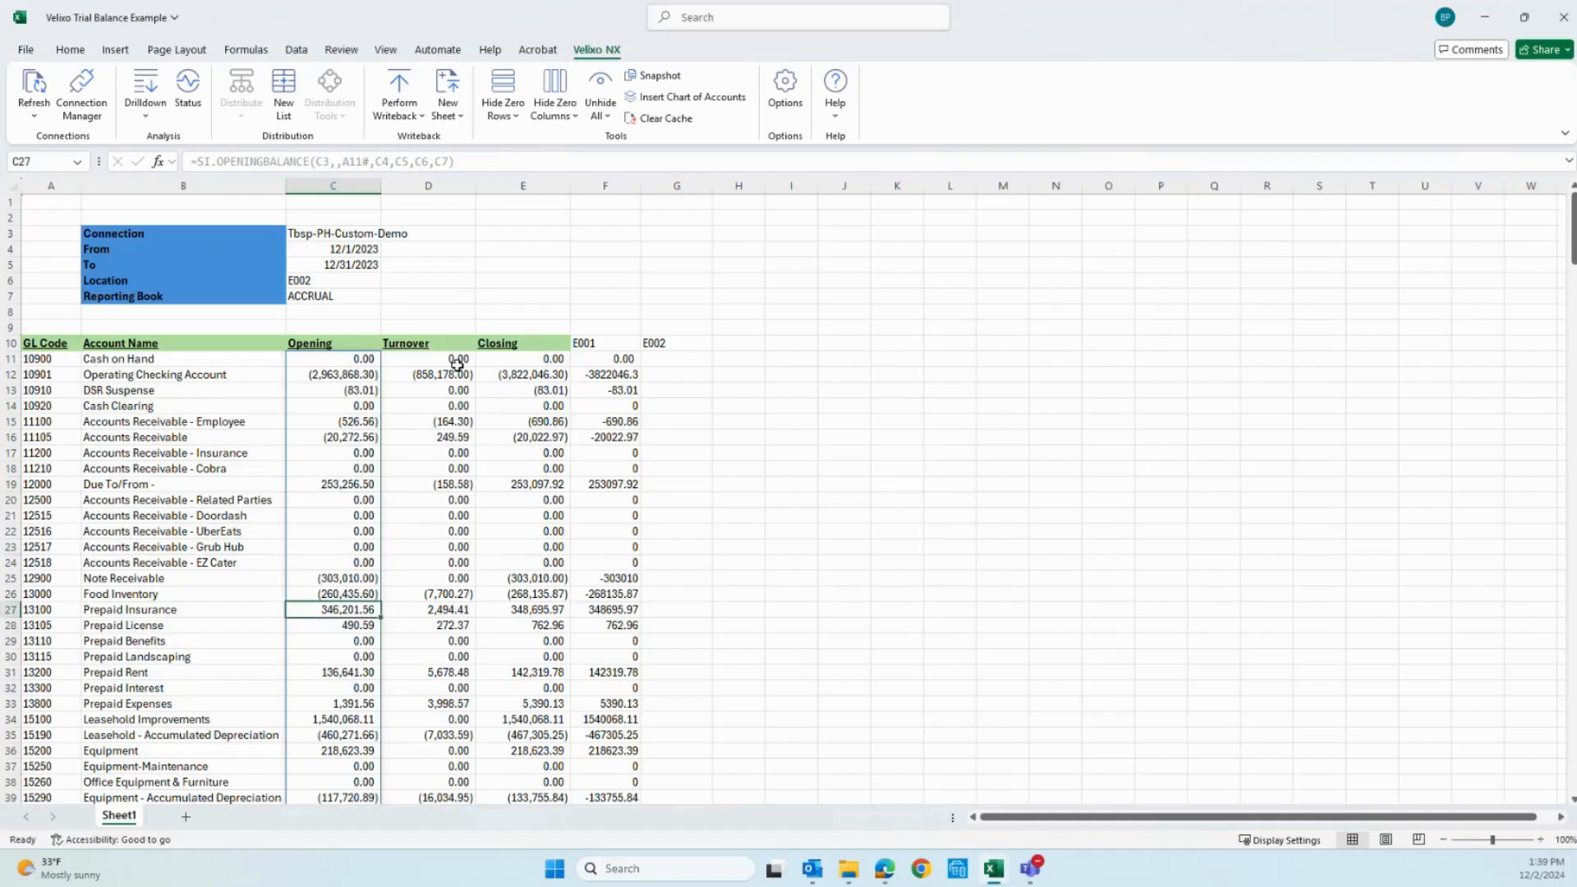
Step: Switch to the PH Demo workbook, maximize its window and open the Store Dashboard sheet
mouse_move(998, 877)
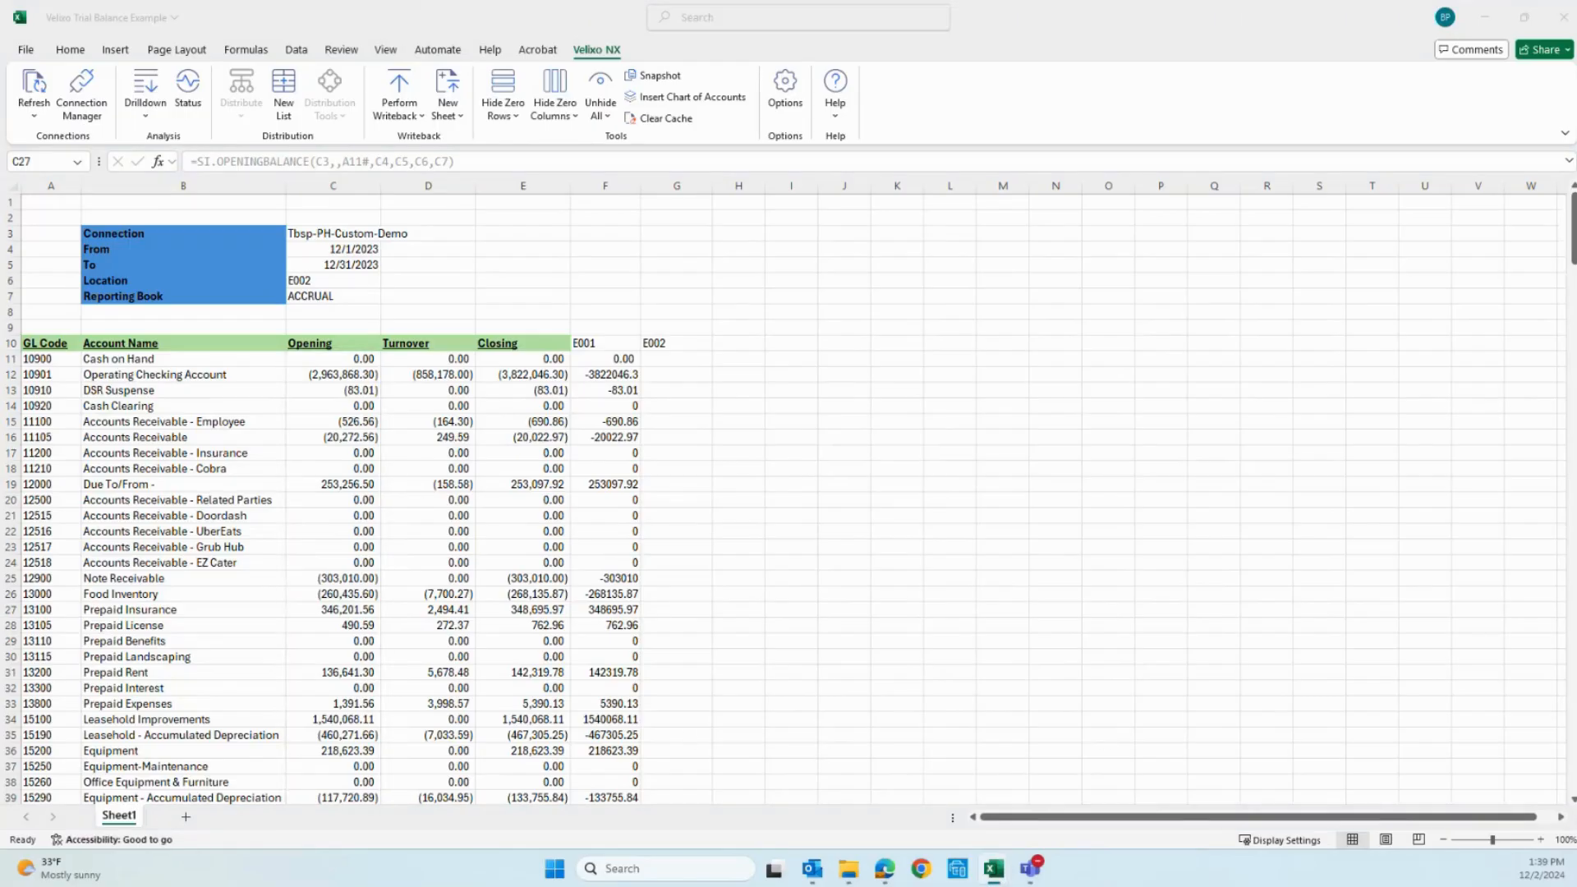
drag(1576, 7, 1082, 113)
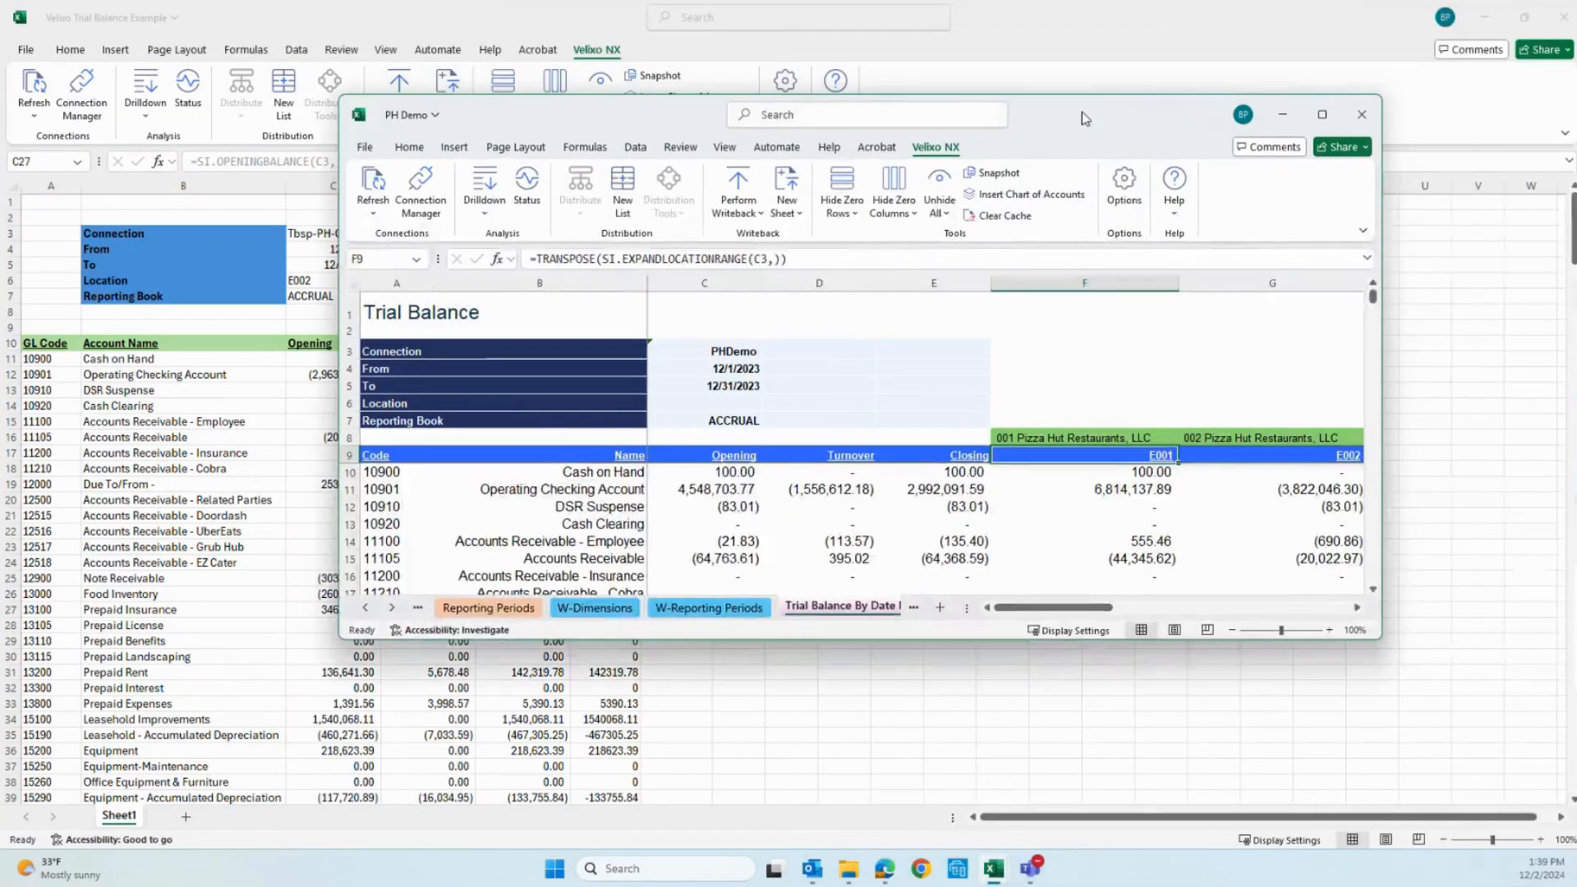
click(1319, 115)
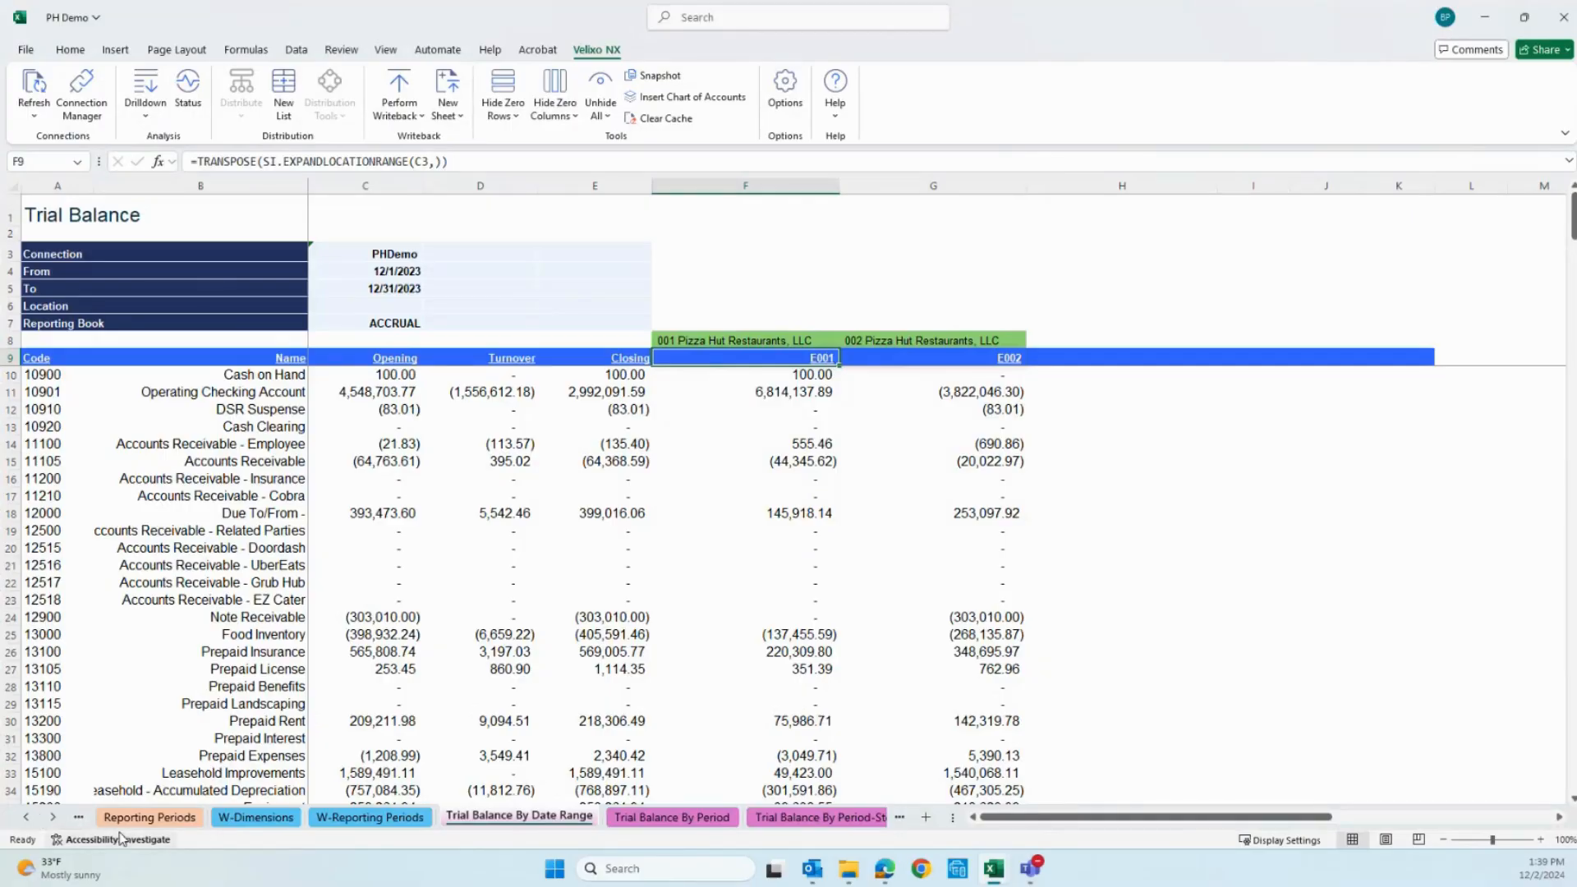
click(27, 818)
click(27, 817)
click(27, 817)
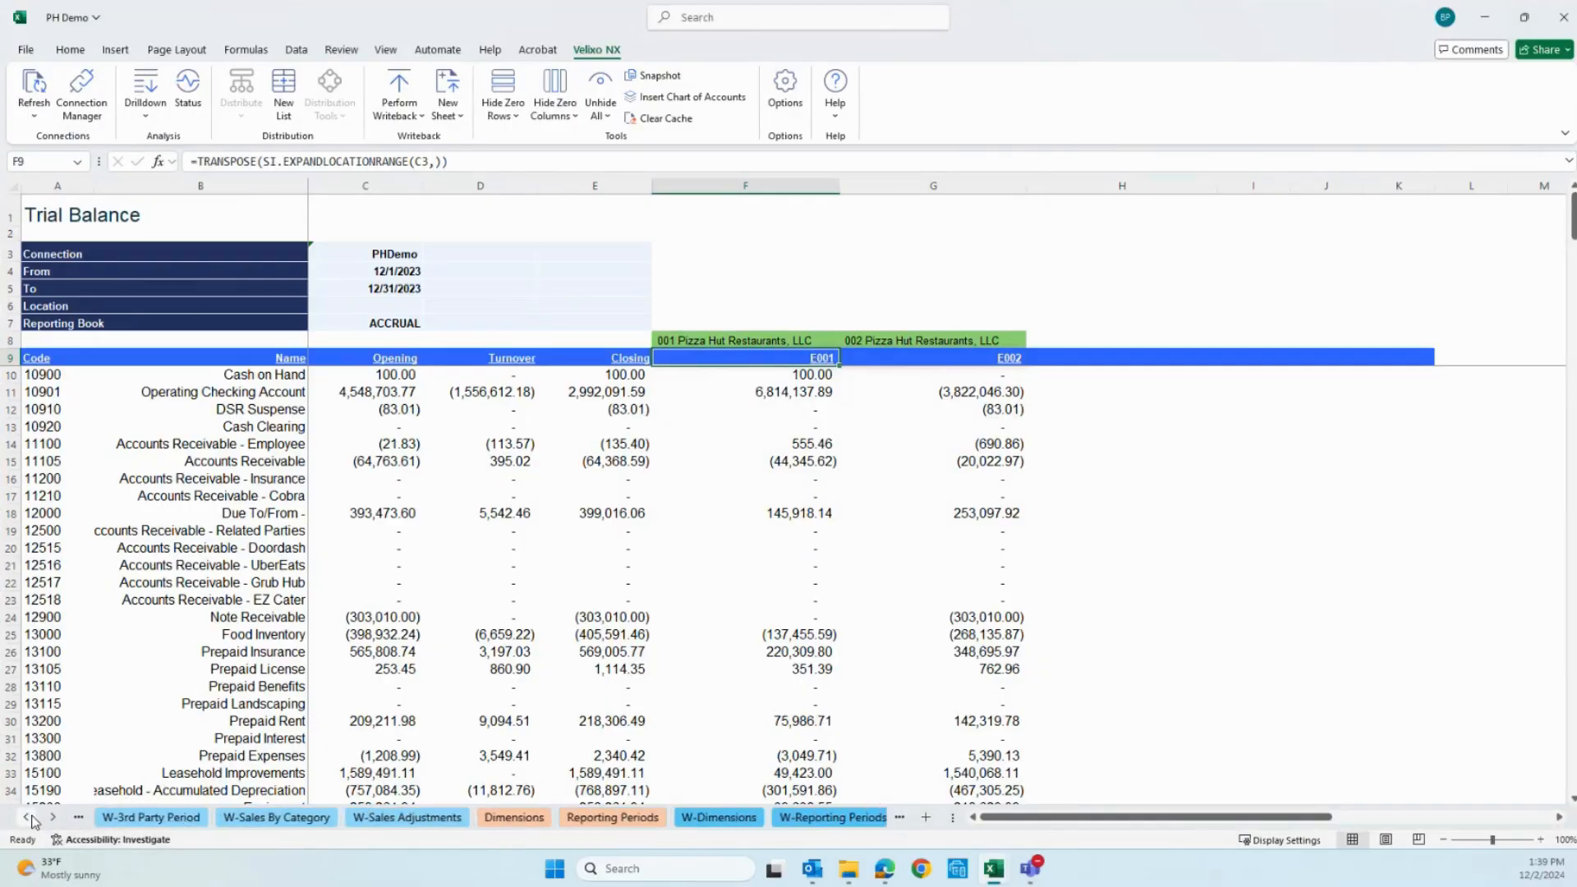
click(27, 817)
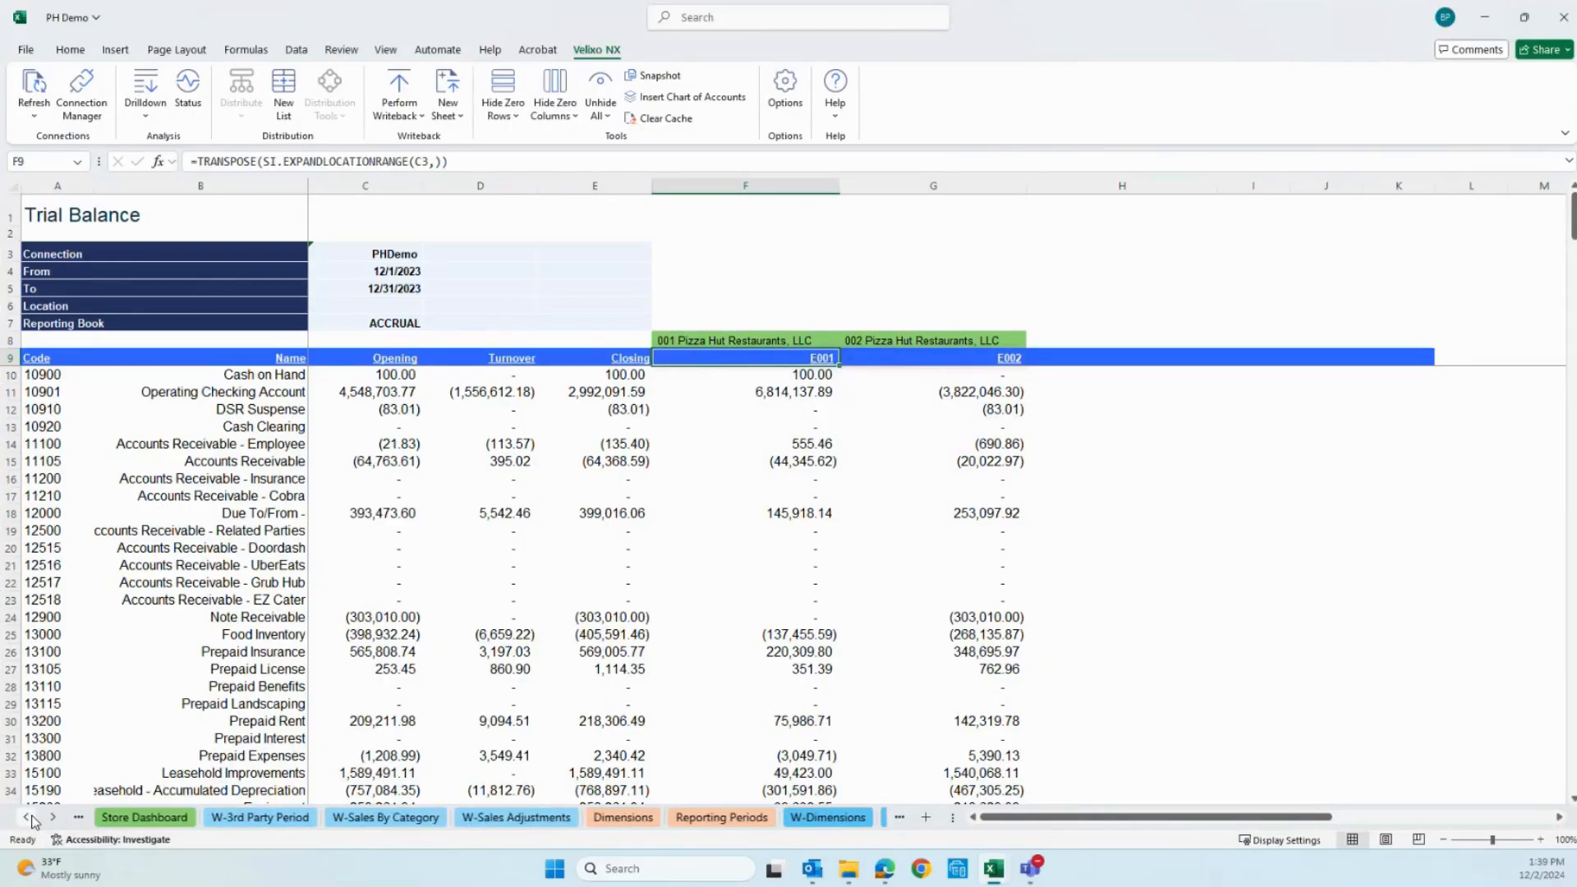
click(115, 817)
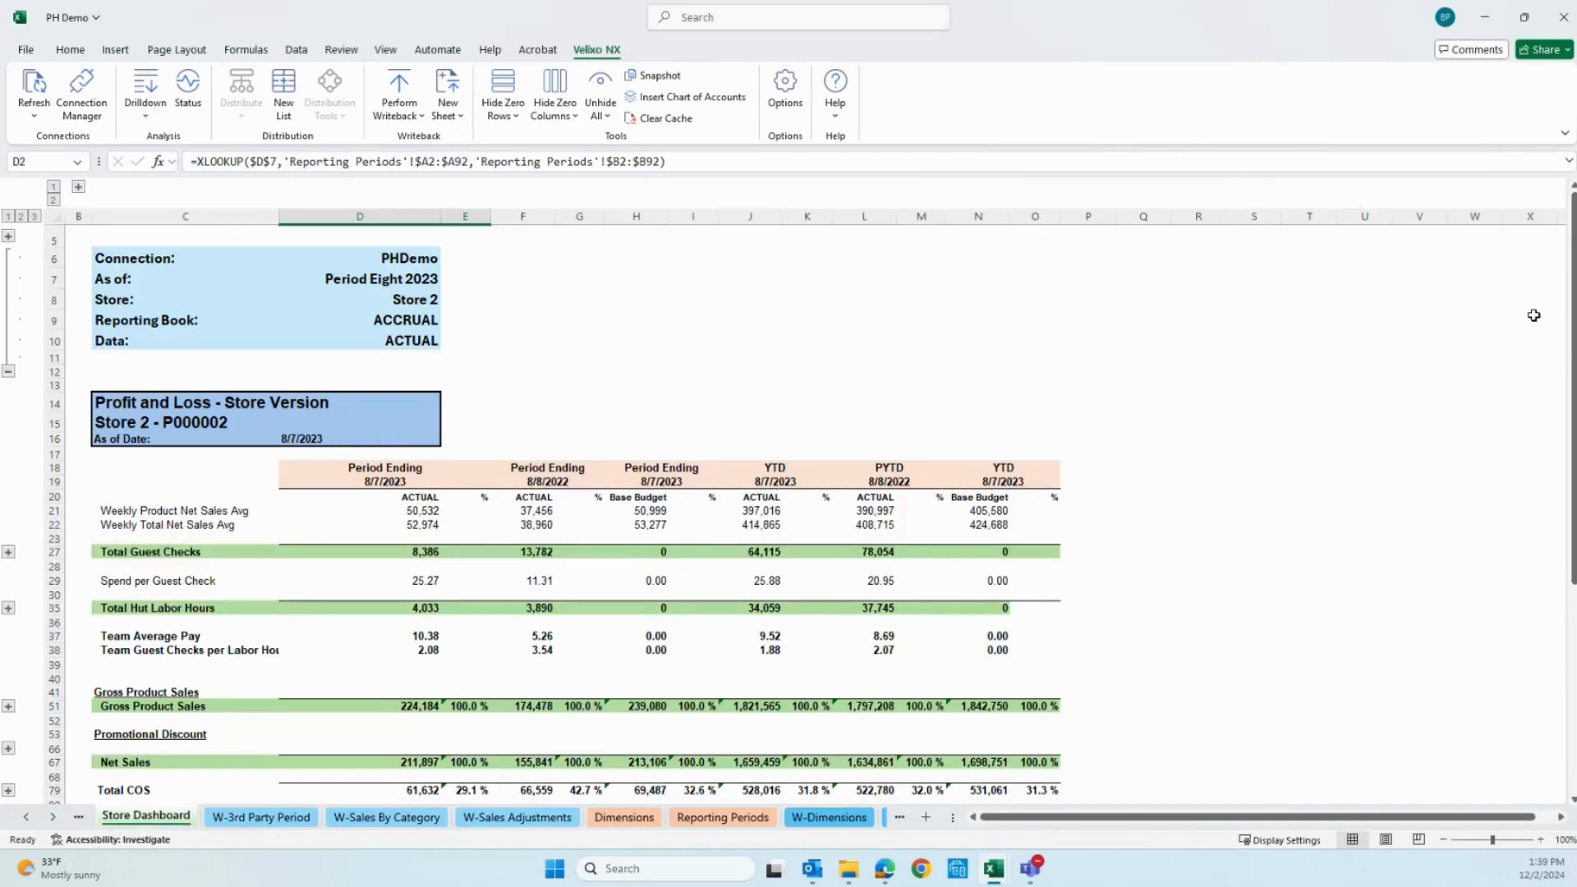
Step: Expand the grouped helper column A and the grouped rows 1 to 4 on the Store Dashboard
drag(1573, 309, 1574, 307)
click(78, 187)
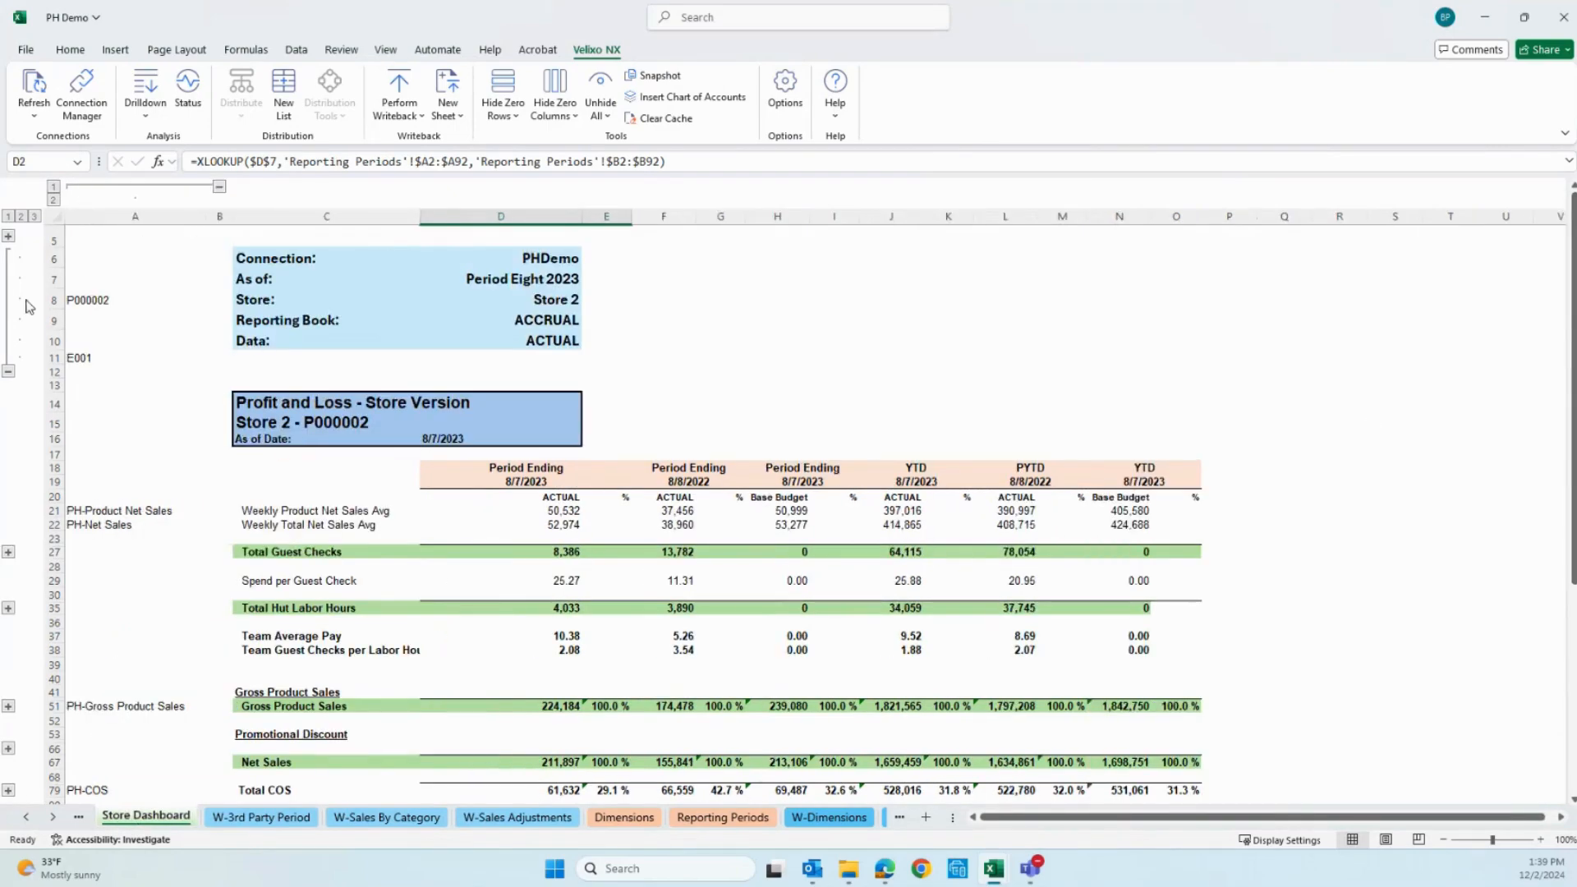
click(8, 237)
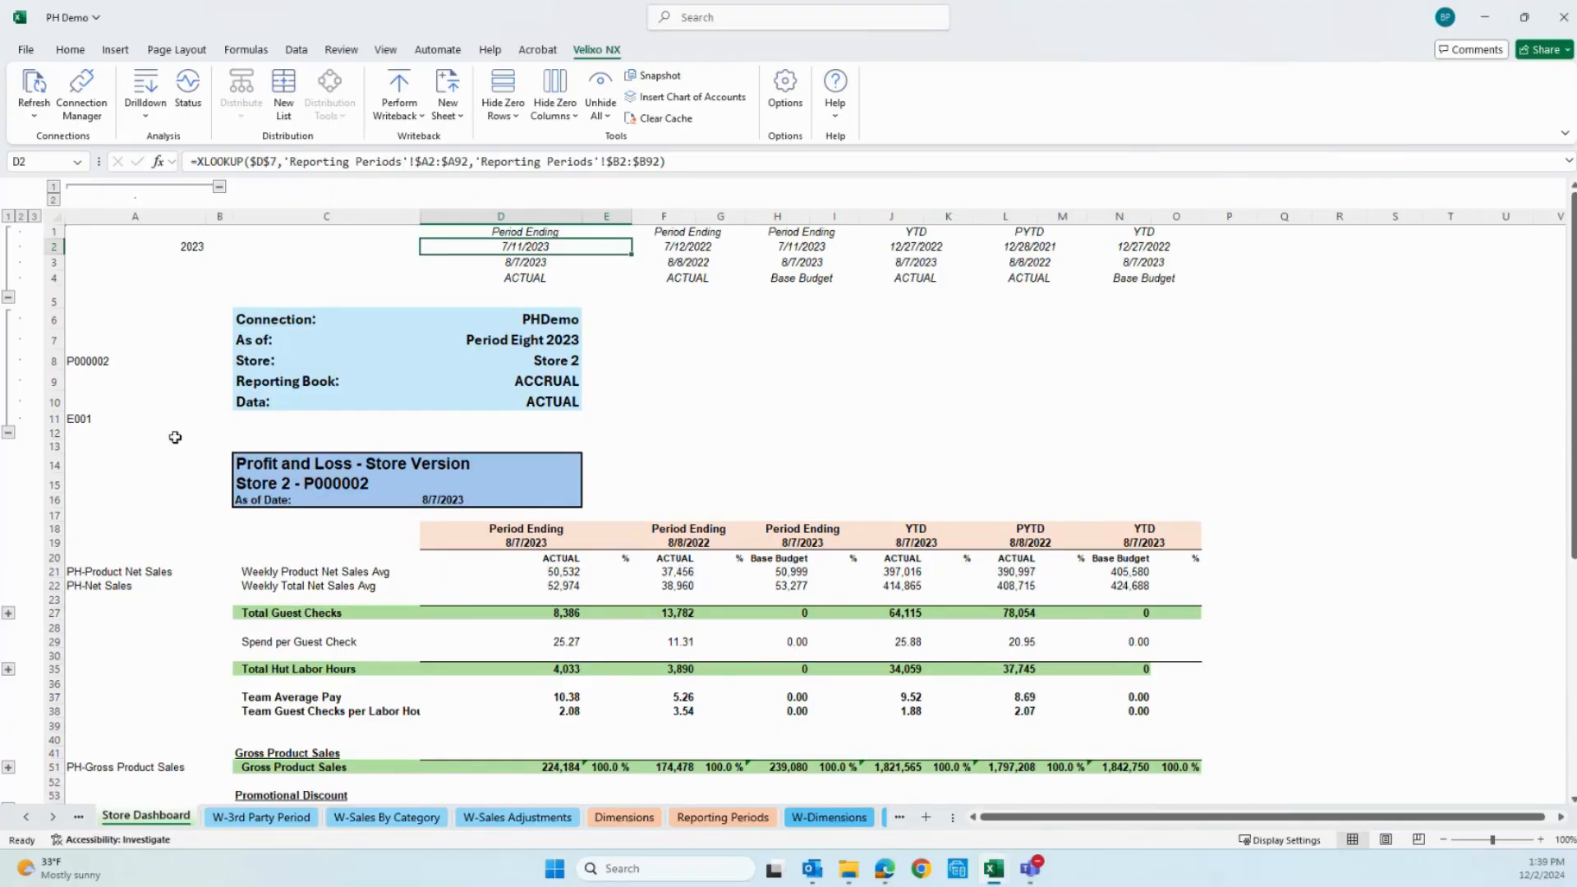
Step: Examine the As of period choices in D7 and their start and end dates on the Reporting Periods sheet, returning to the dashboard
click(500, 337)
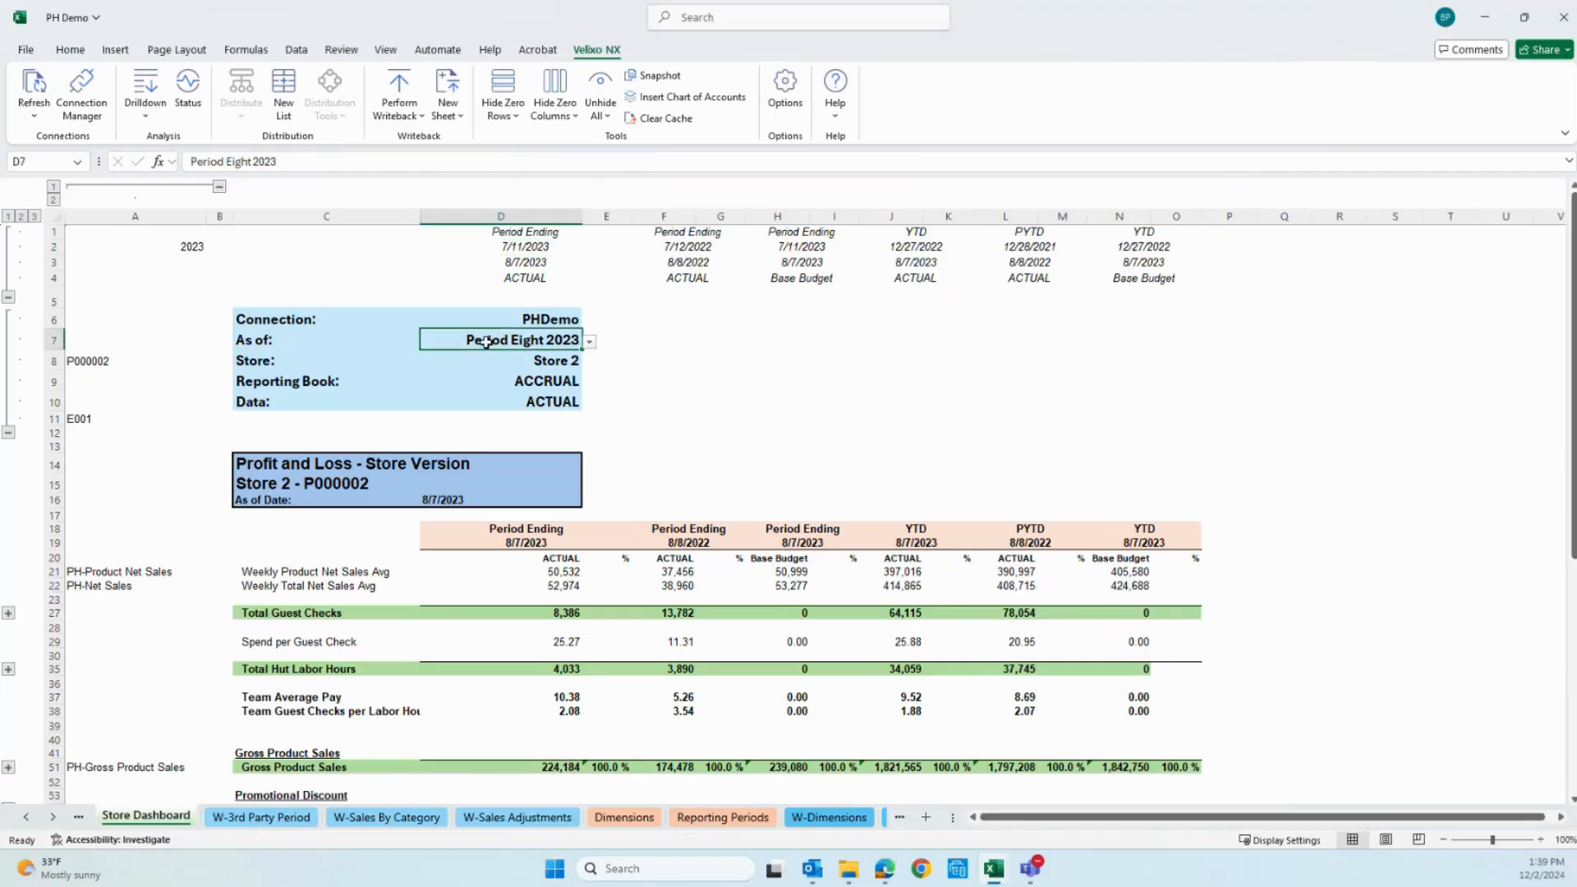
click(591, 341)
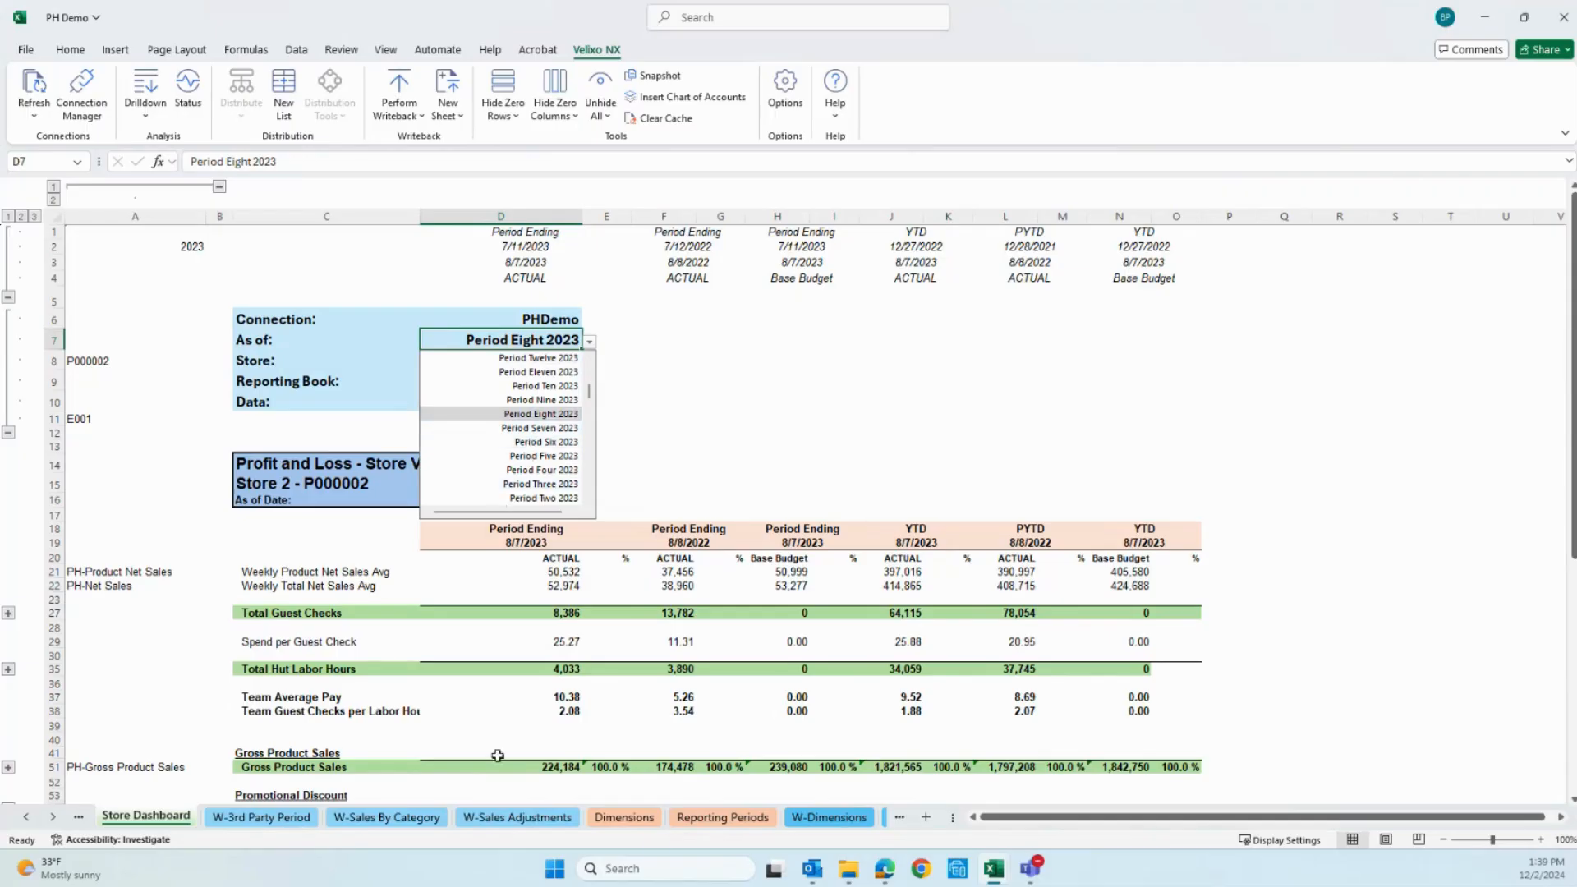
click(712, 817)
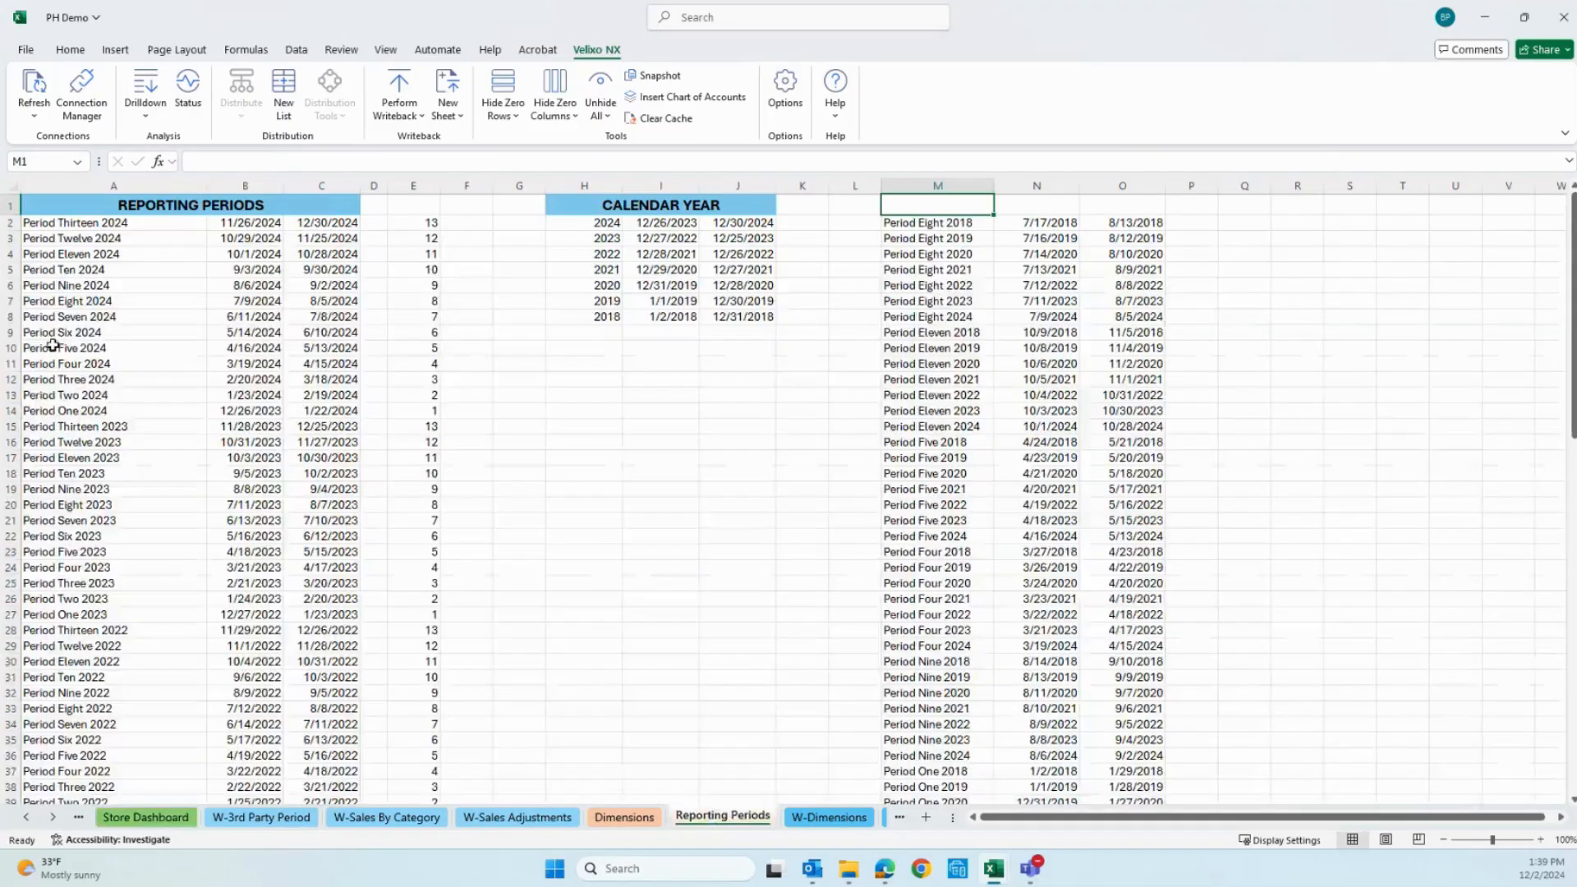
drag(230, 222, 339, 265)
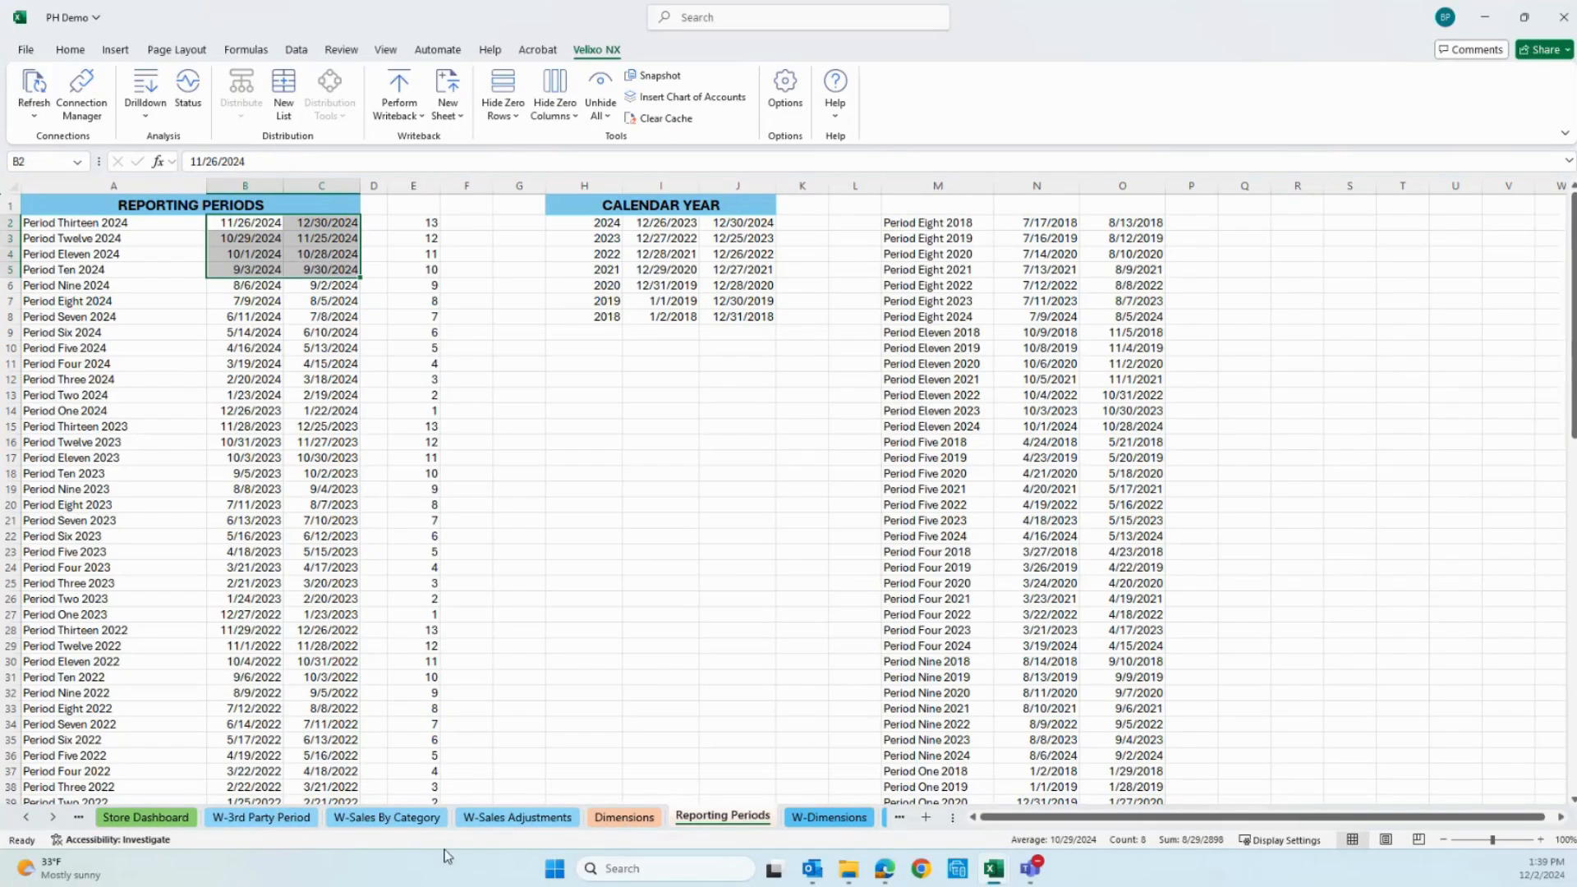
click(148, 818)
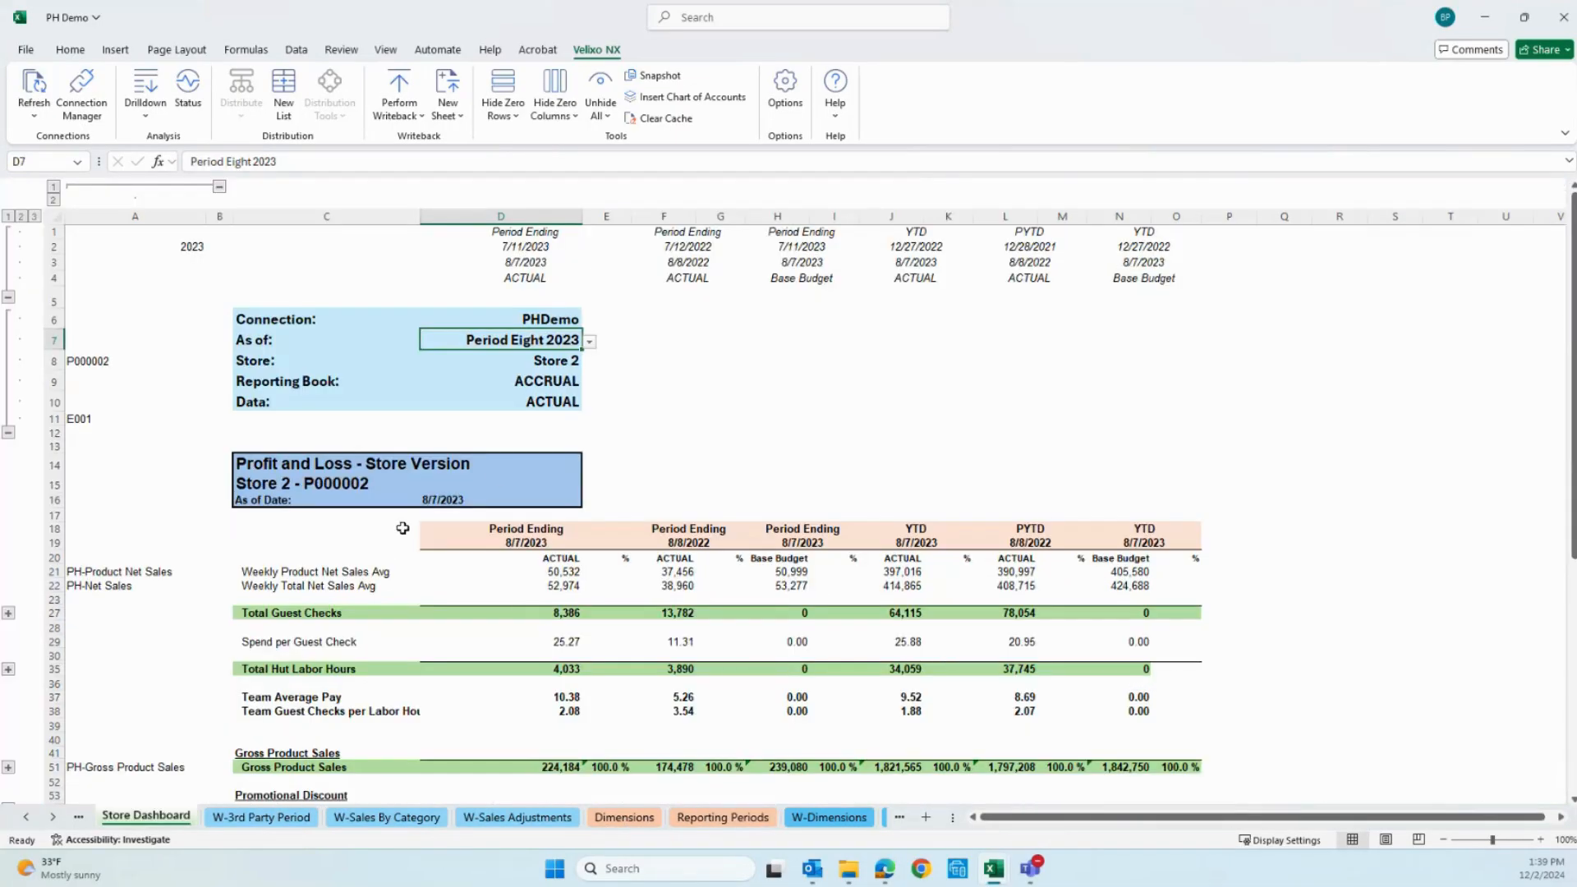
Step: Review the Store choices in D8, the lookup formula in A8 and its source lists on the Dimensions sheet, returning to the dashboard
click(536, 362)
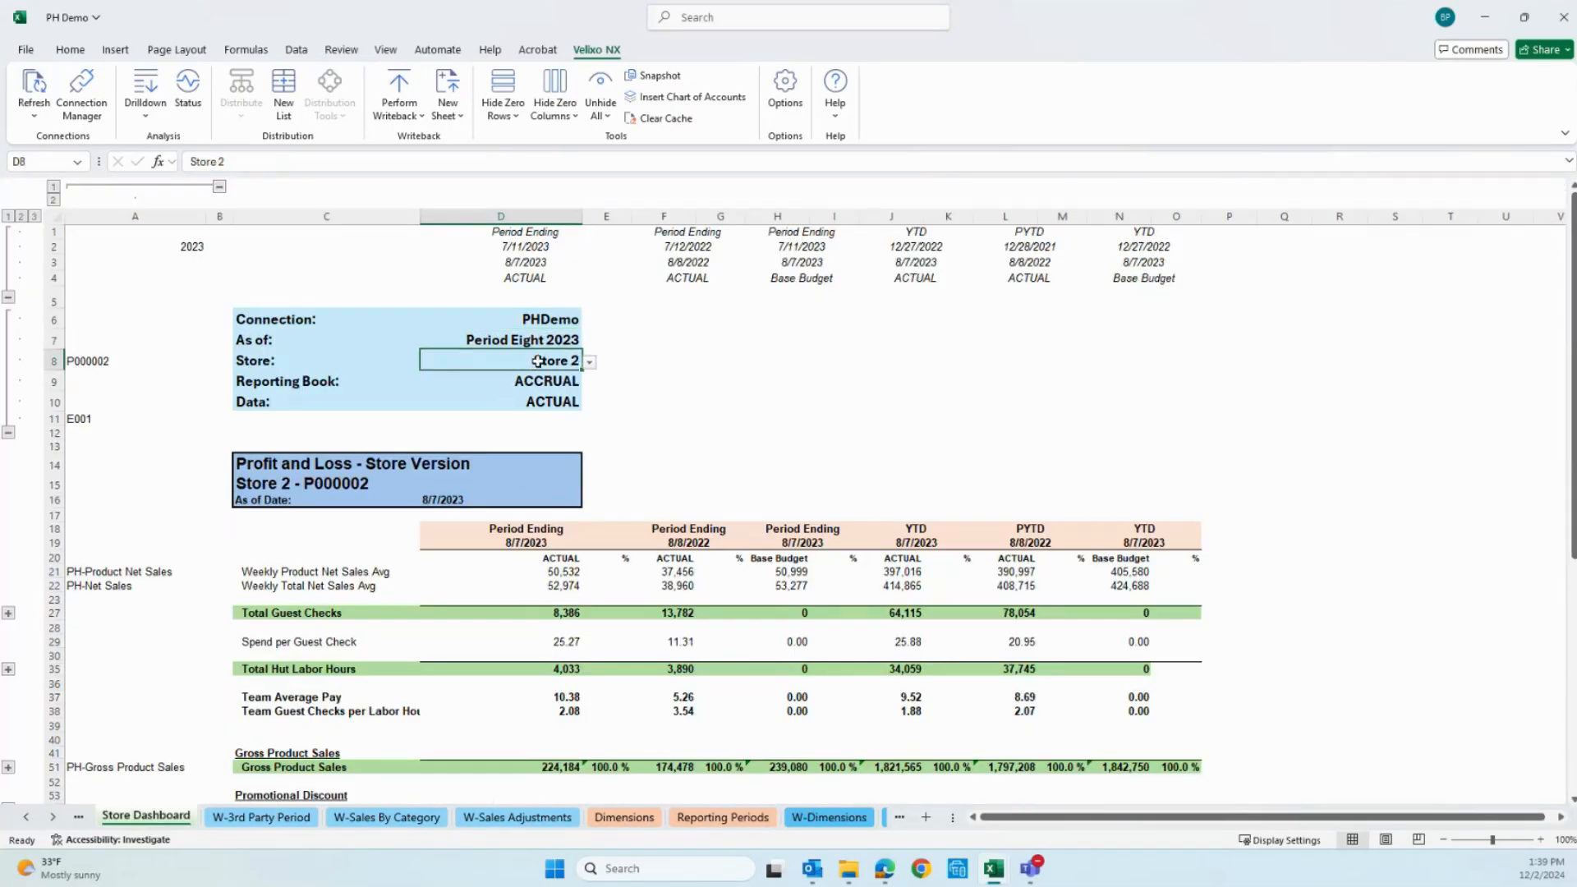
click(589, 363)
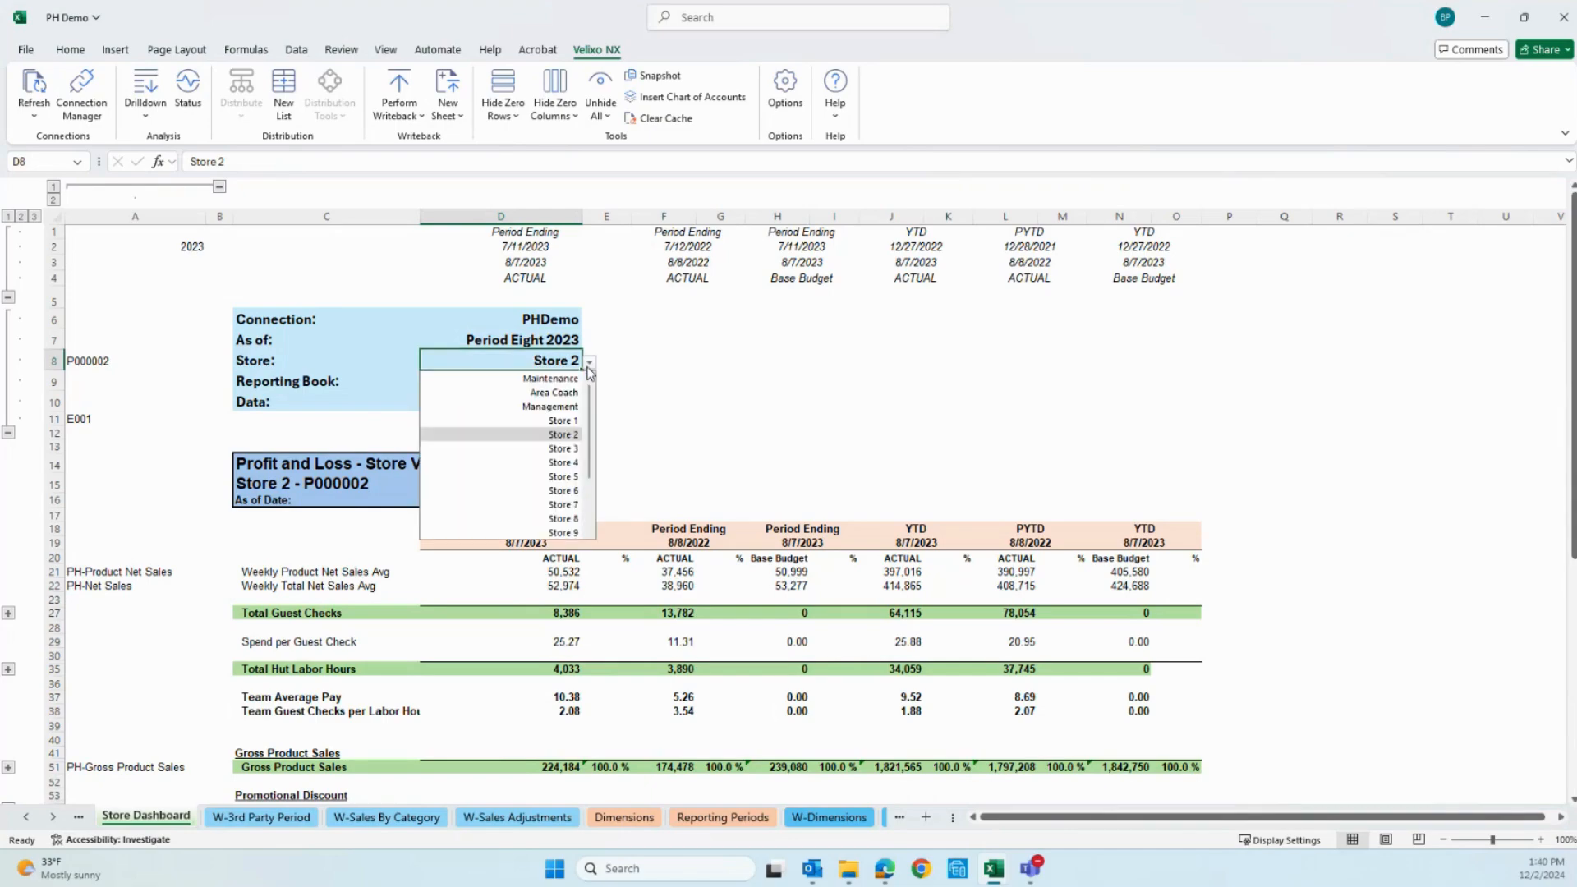
click(80, 362)
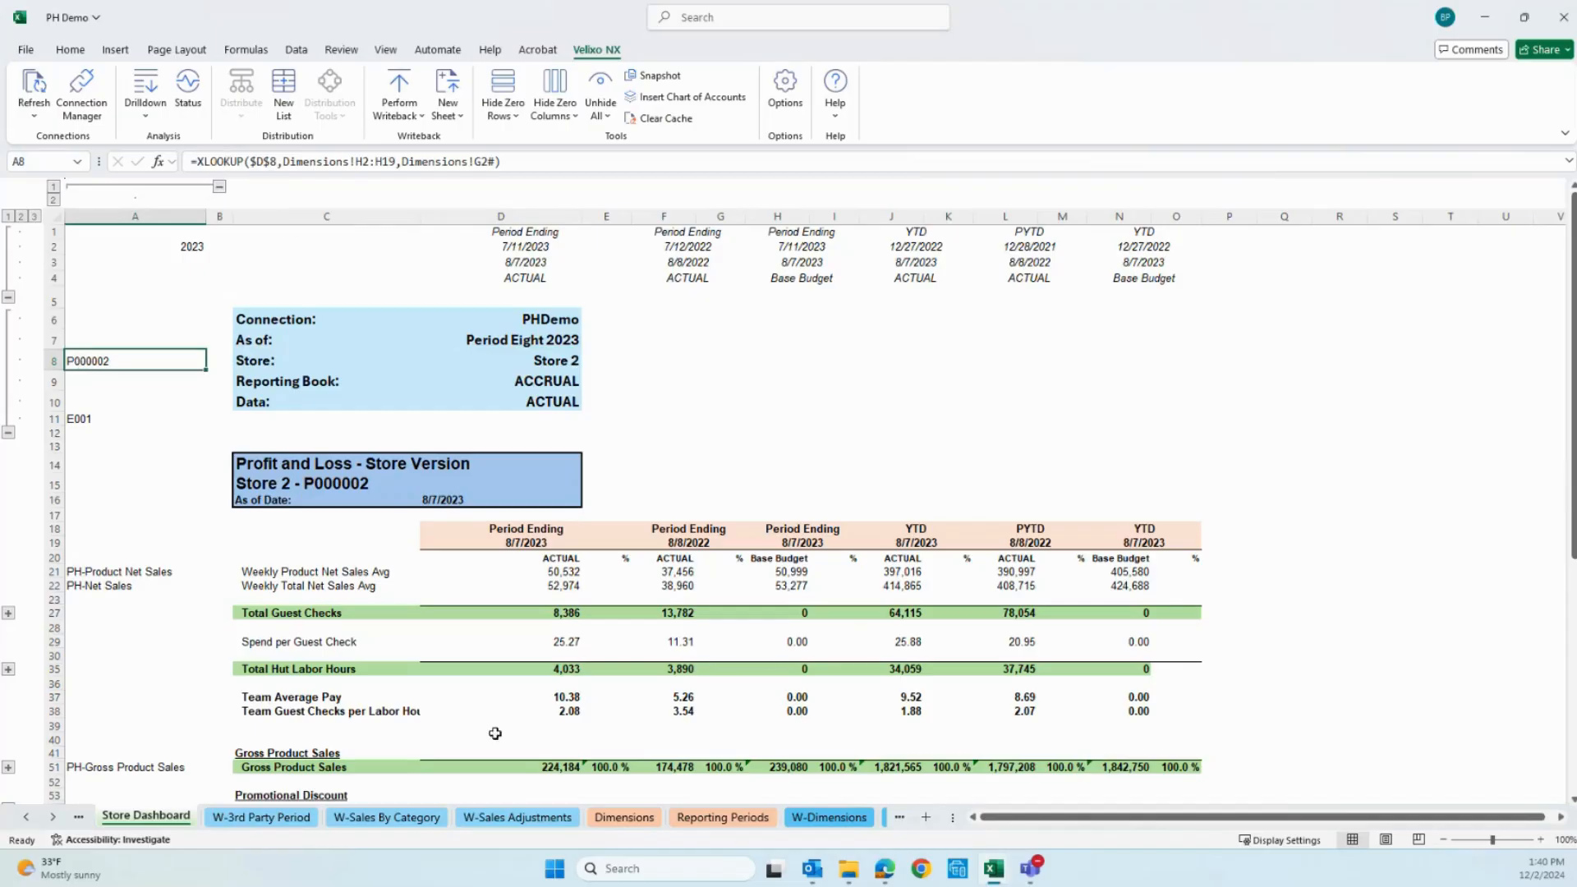
click(608, 816)
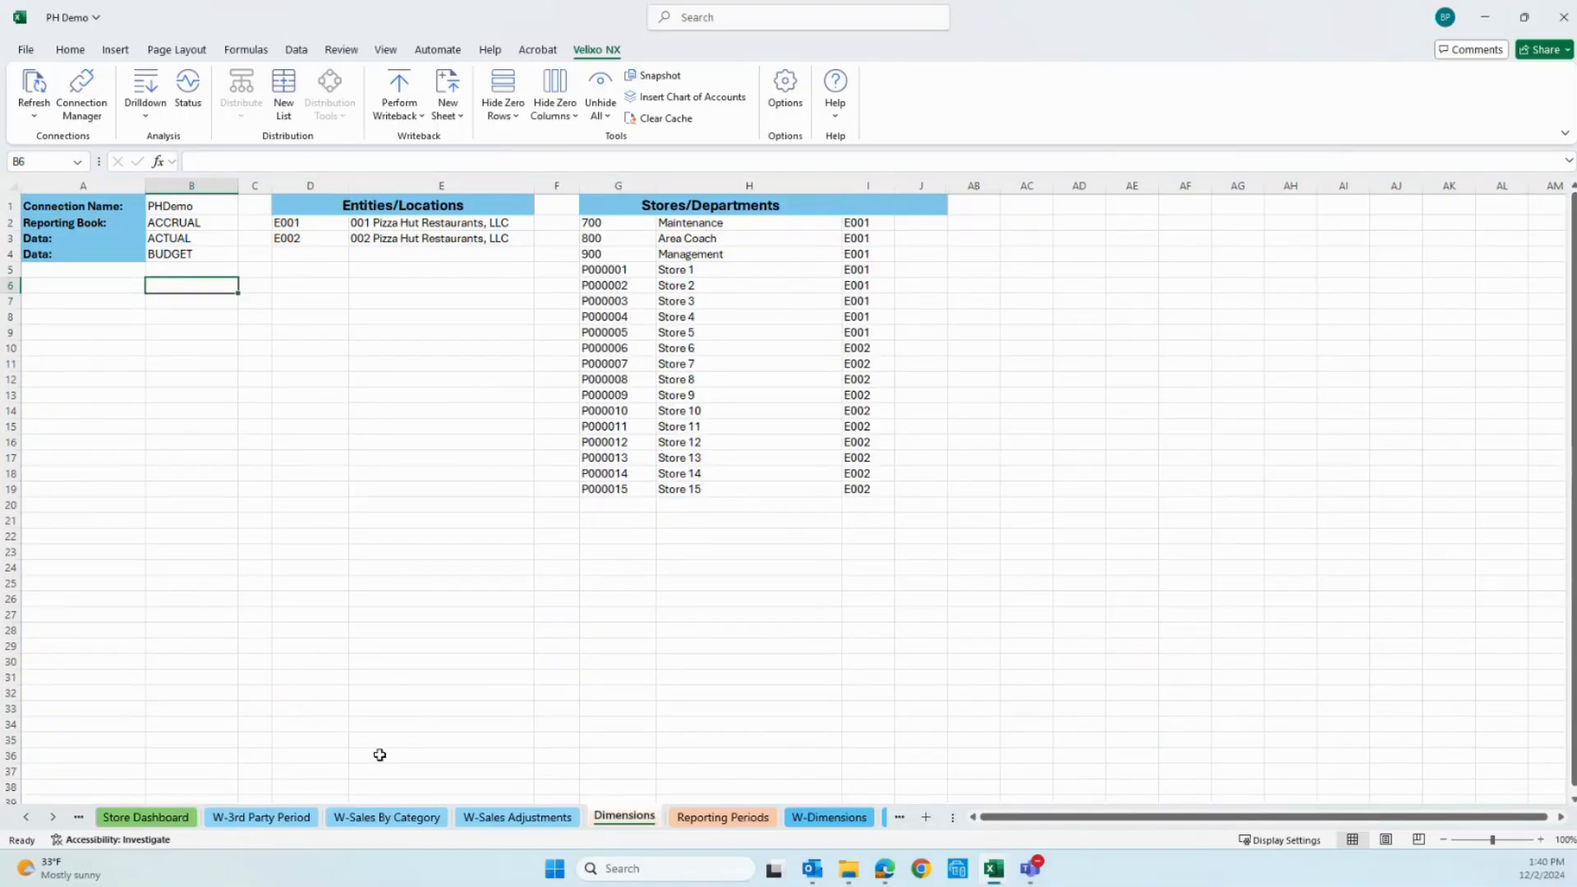
click(114, 818)
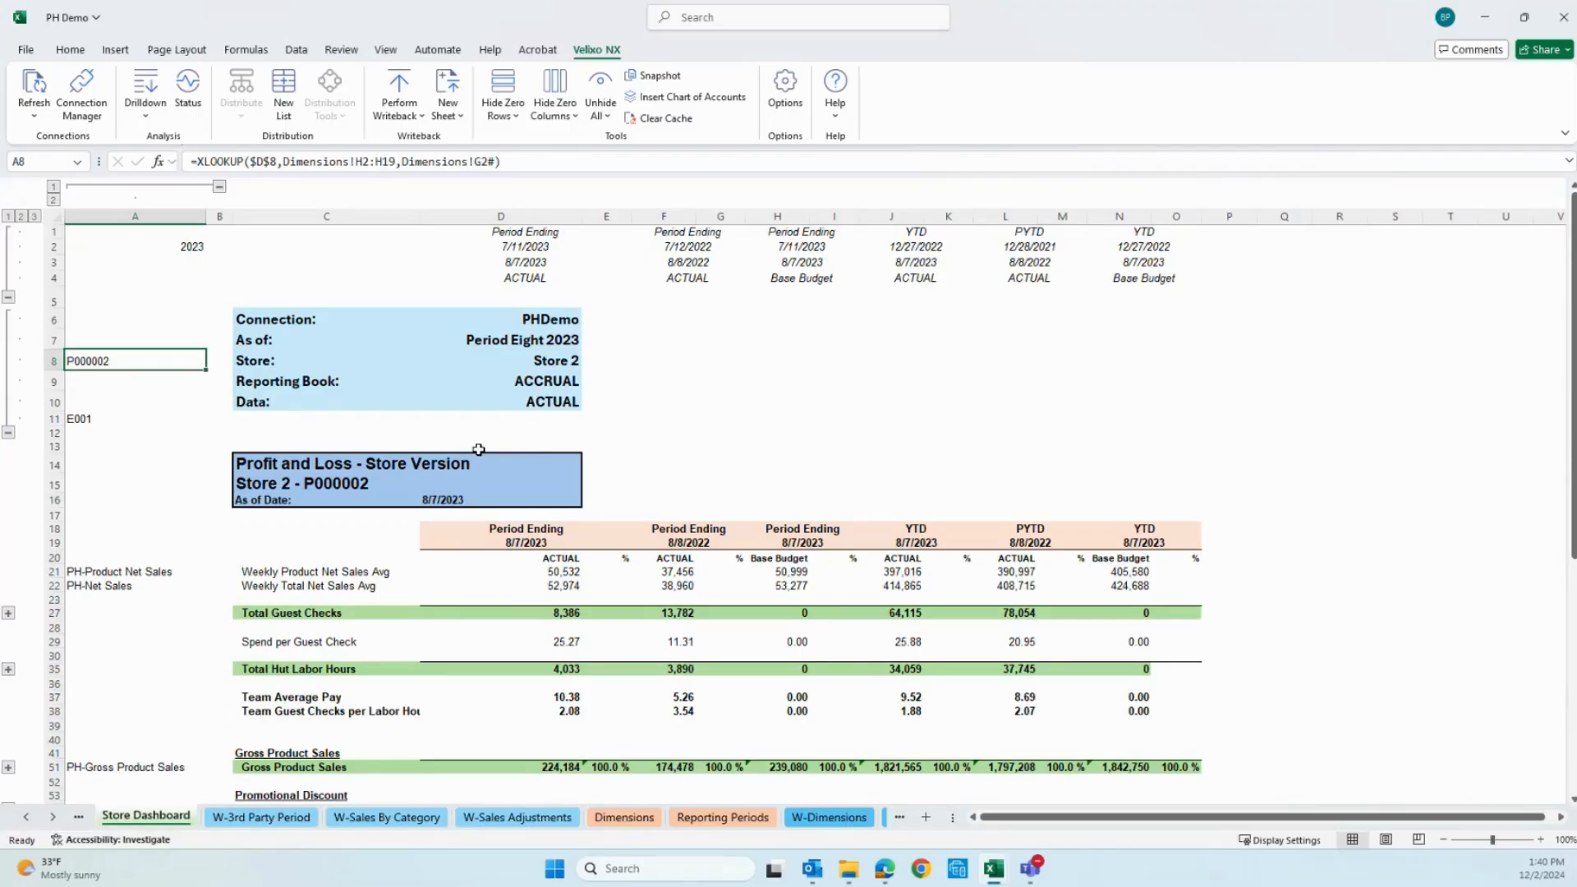
Step: Set the dashboard's As of period in D7 to Period Nine 2023
click(468, 345)
click(589, 345)
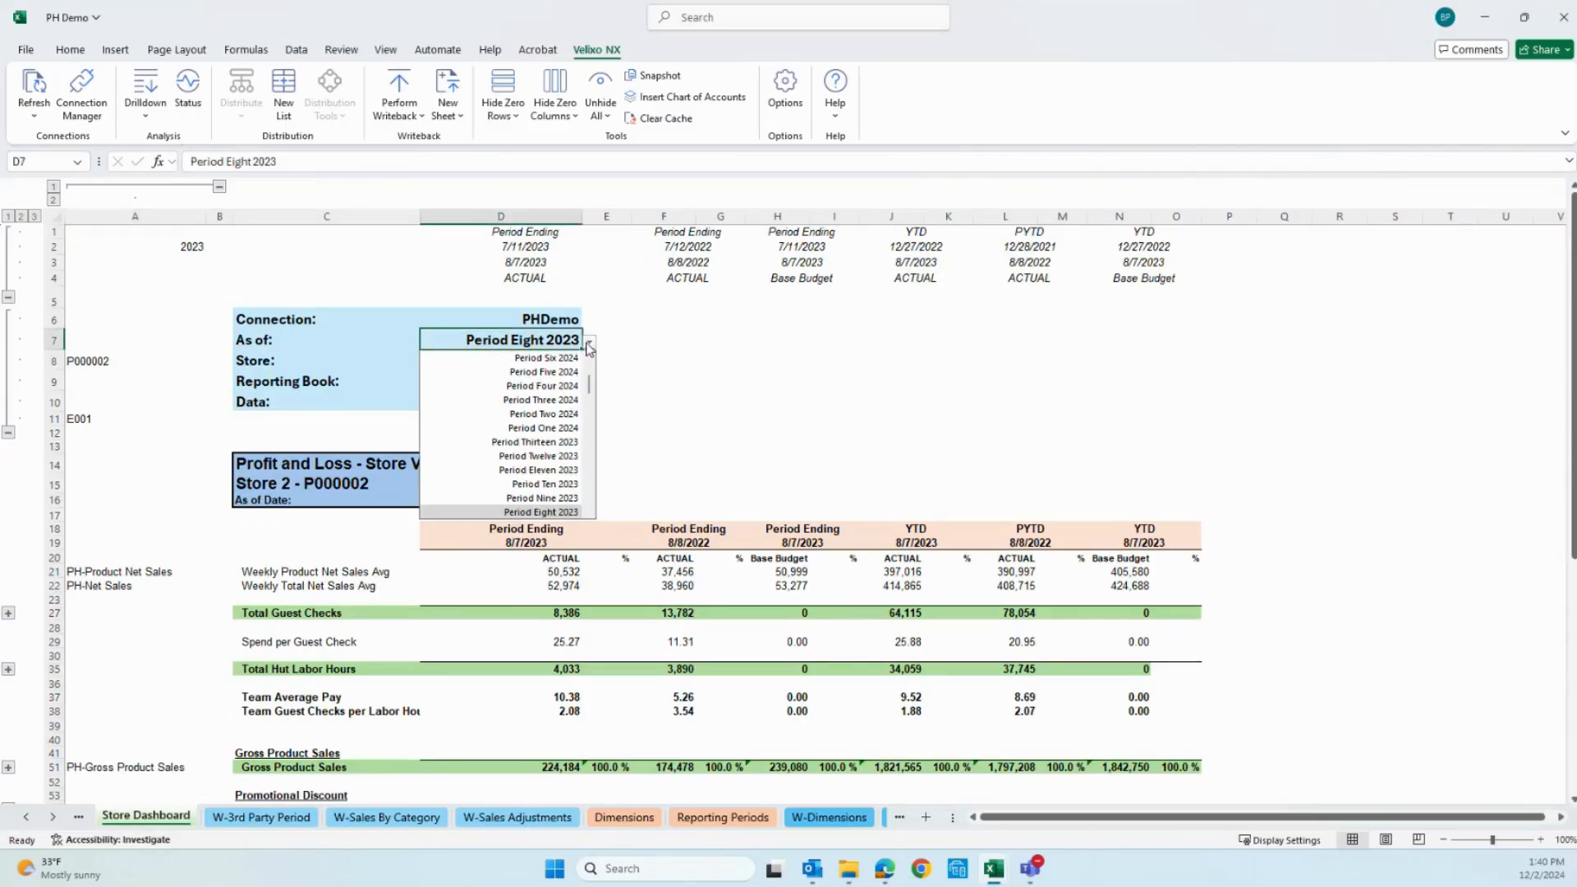
click(539, 499)
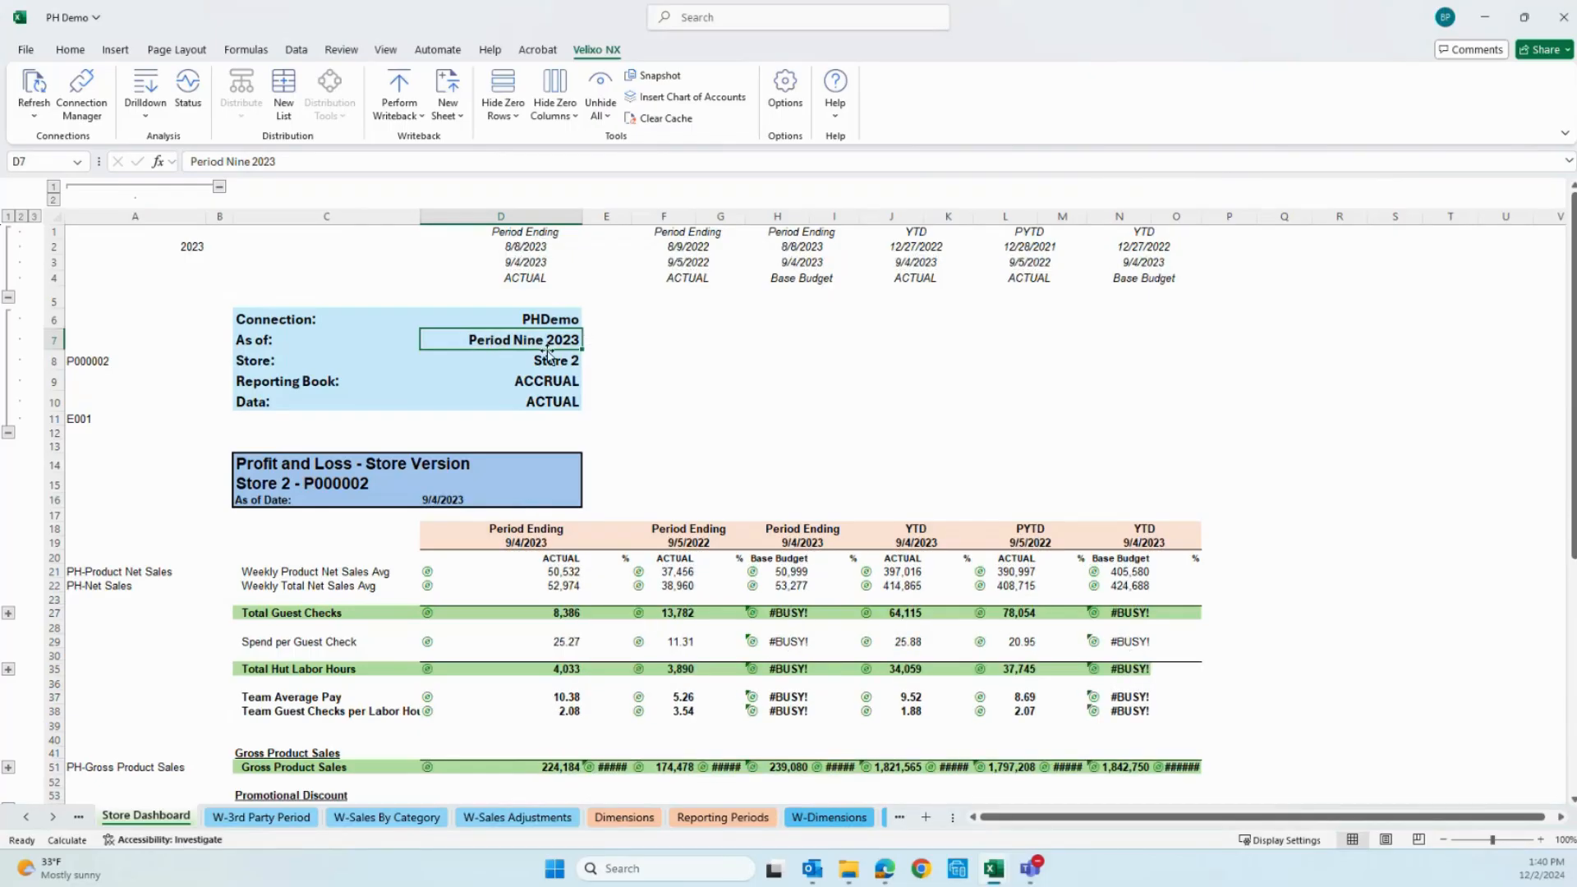
Step: Check the start date lookup formula in D2 against the Reporting Periods sheet, returning to the Store Dashboard
click(505, 246)
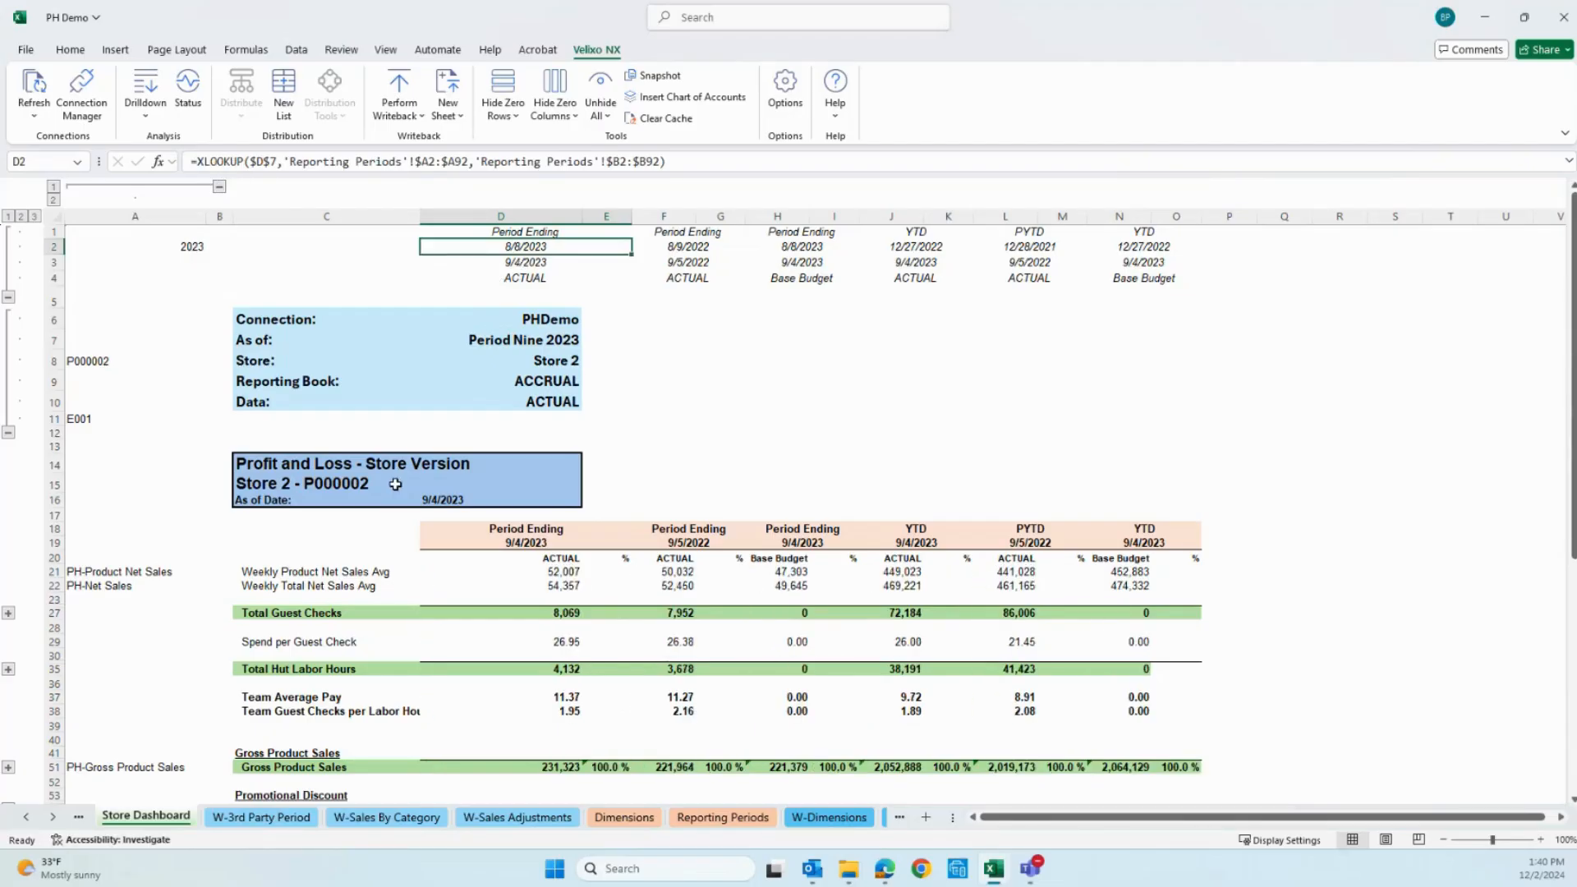
click(708, 820)
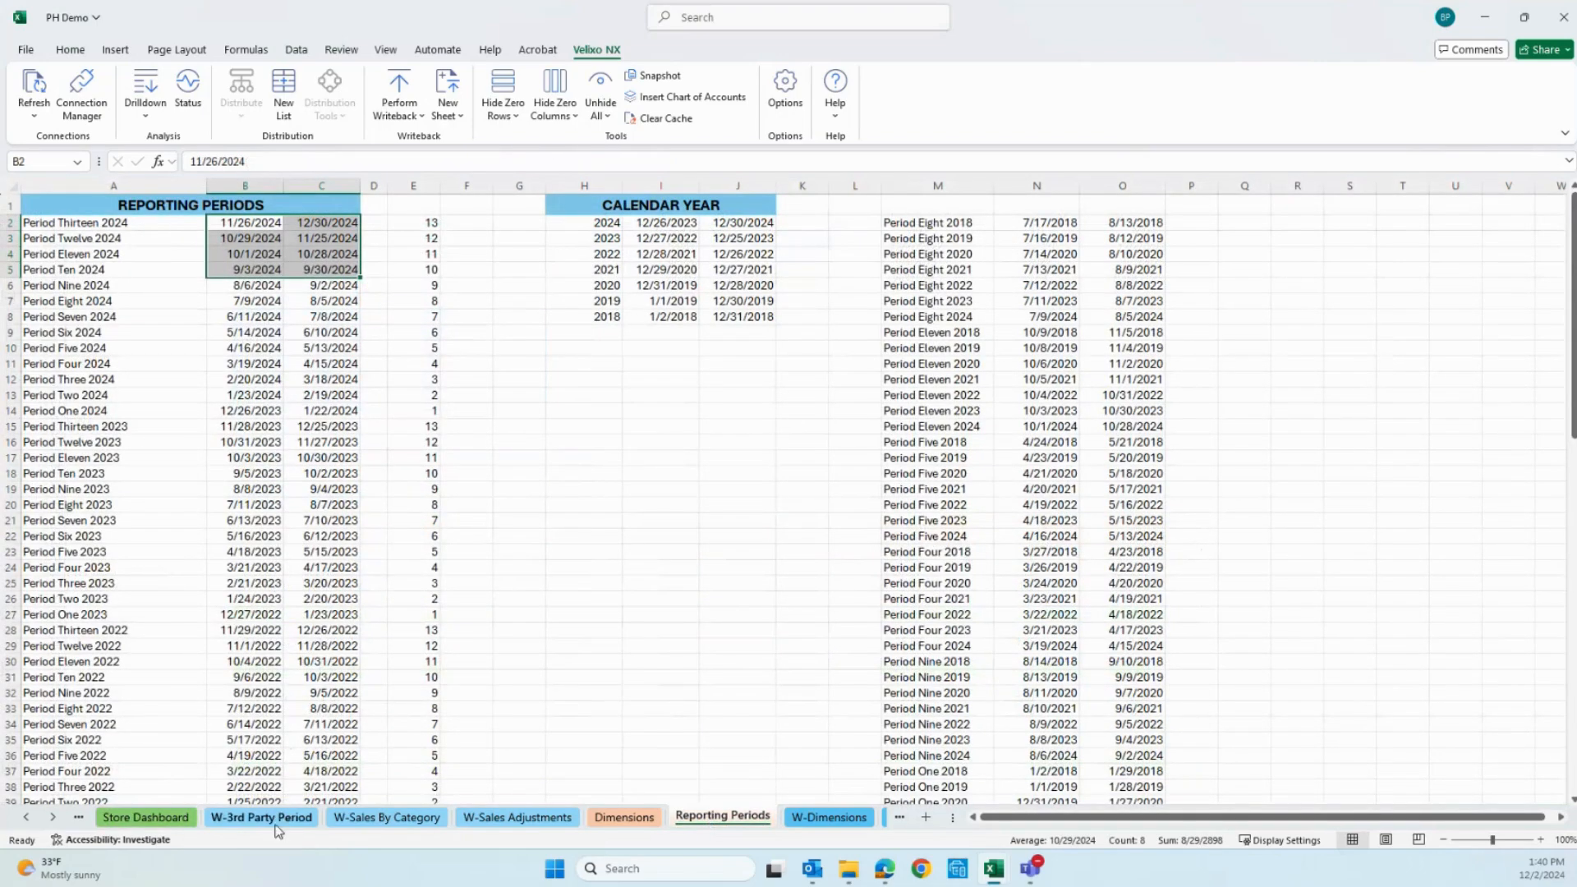
click(155, 821)
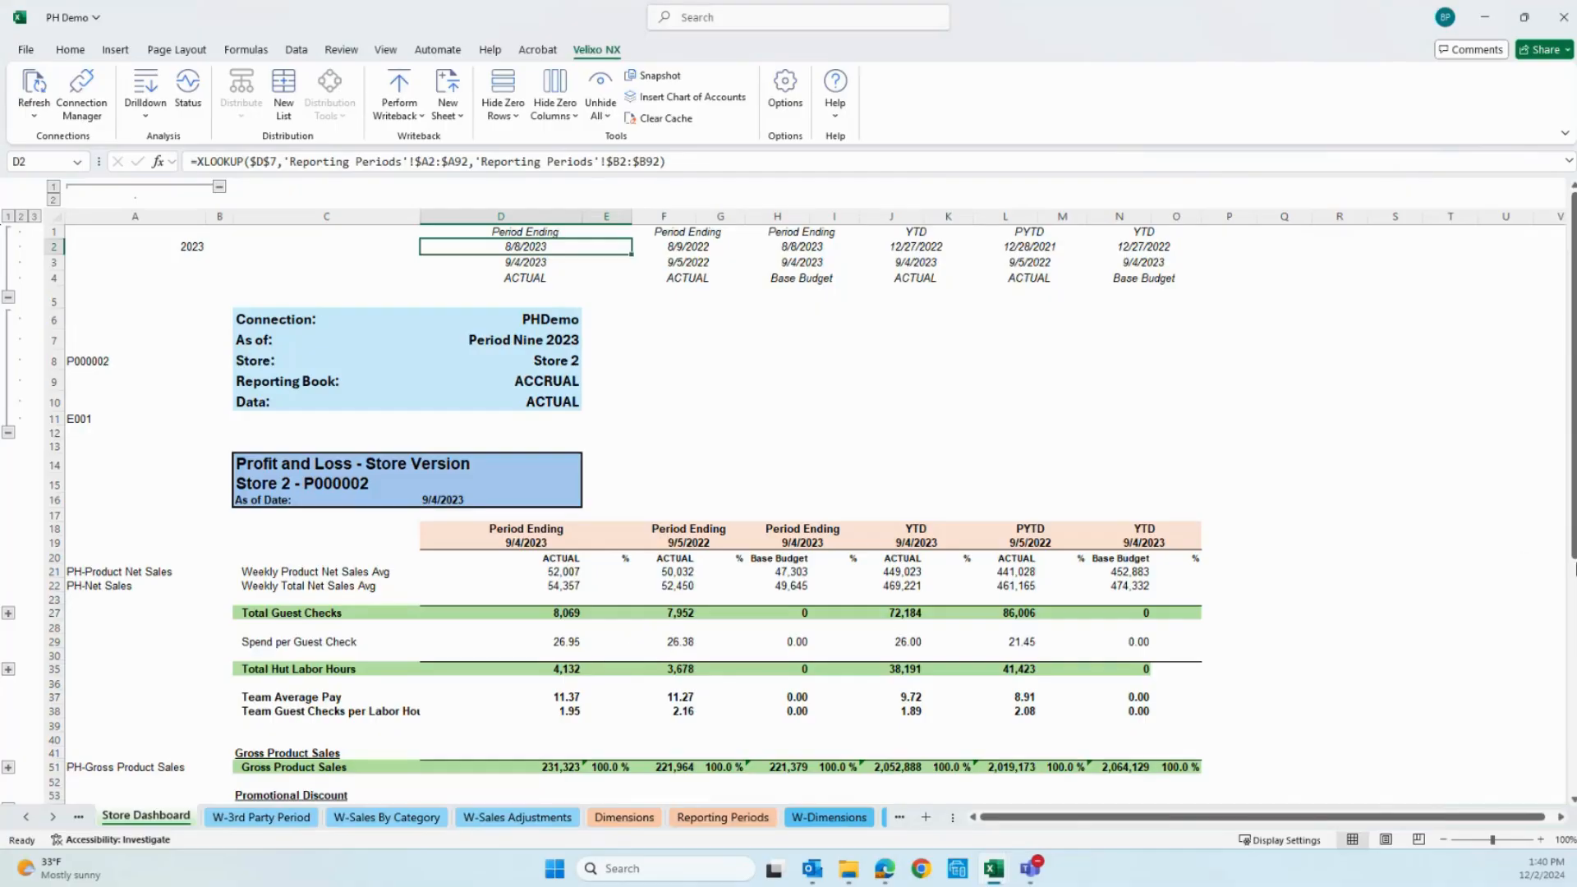
Step: Expand the grouped detail rows for Gross Product Sales, Promotional Discount and Total COS
drag(1575, 567, 1550, 717)
click(8, 490)
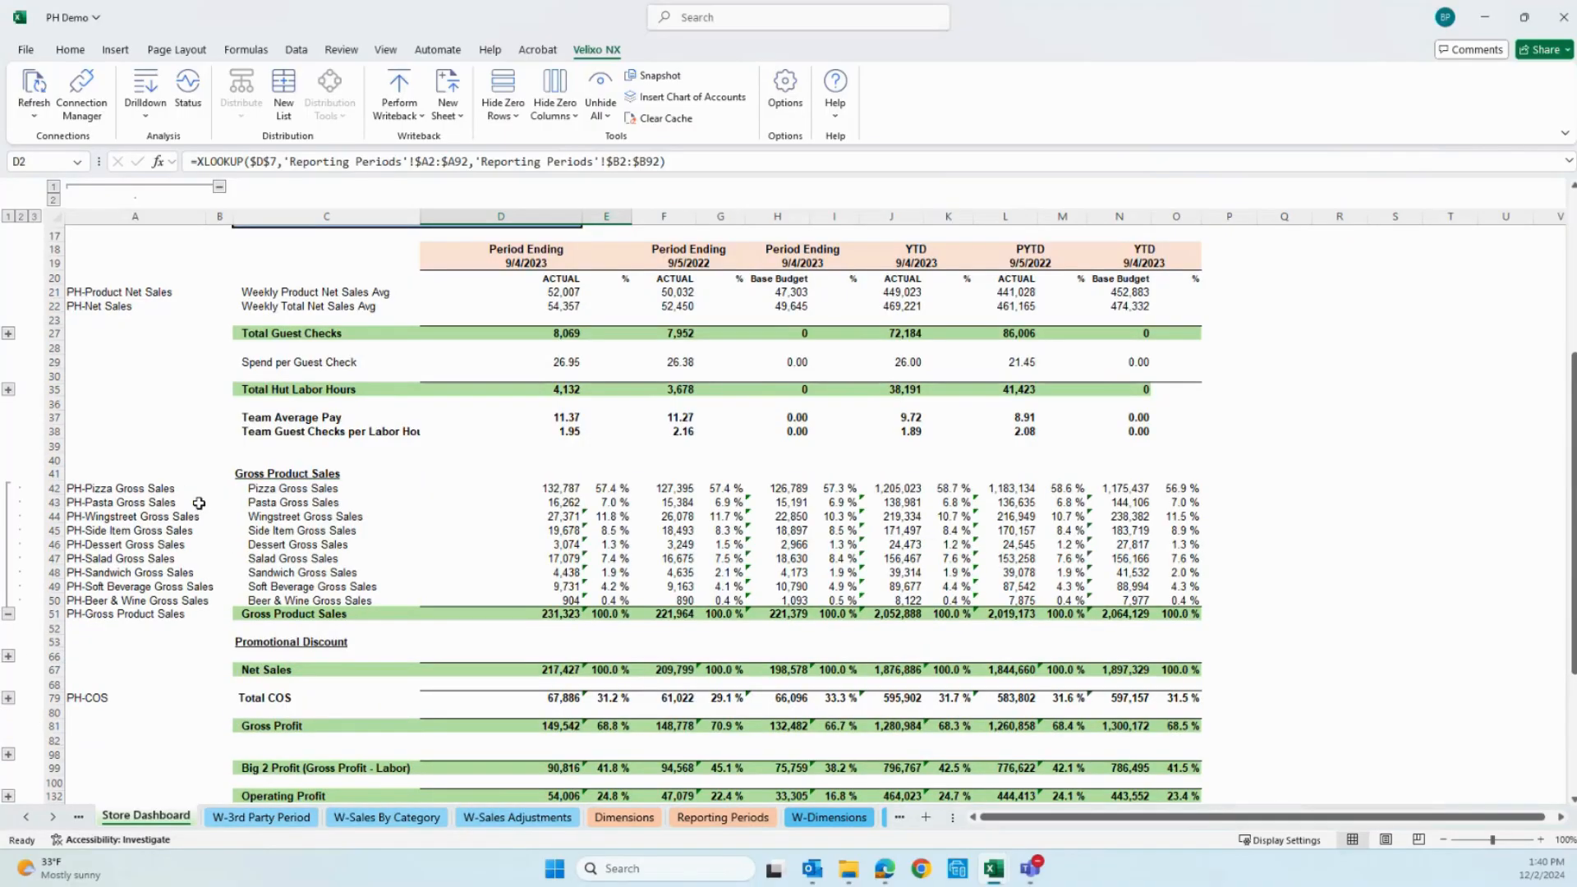
click(9, 658)
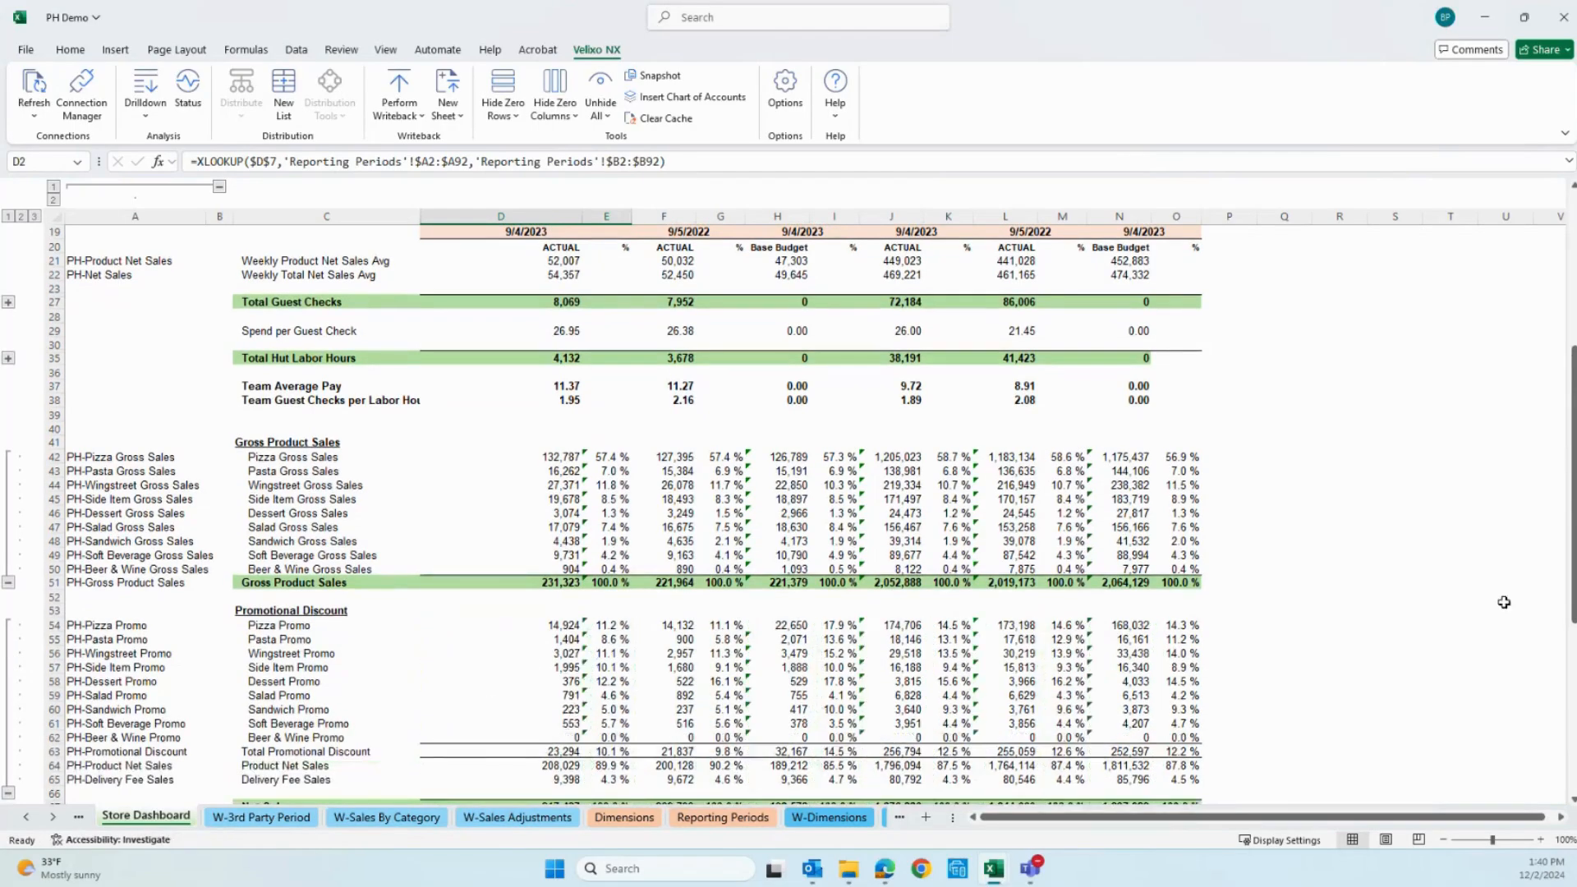
drag(1574, 553, 1575, 732)
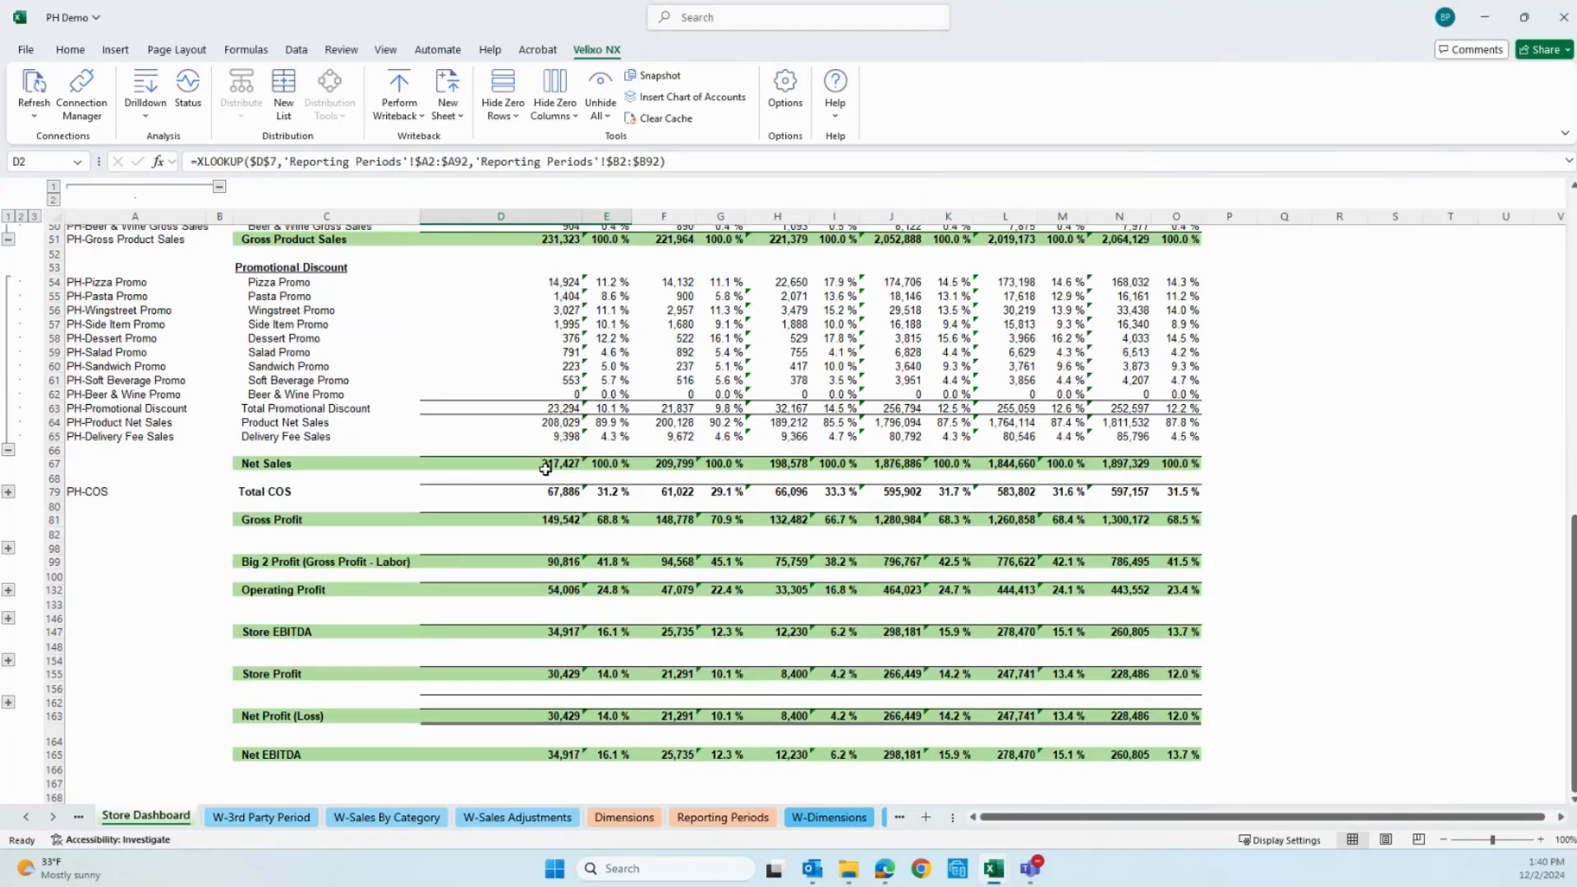
click(9, 492)
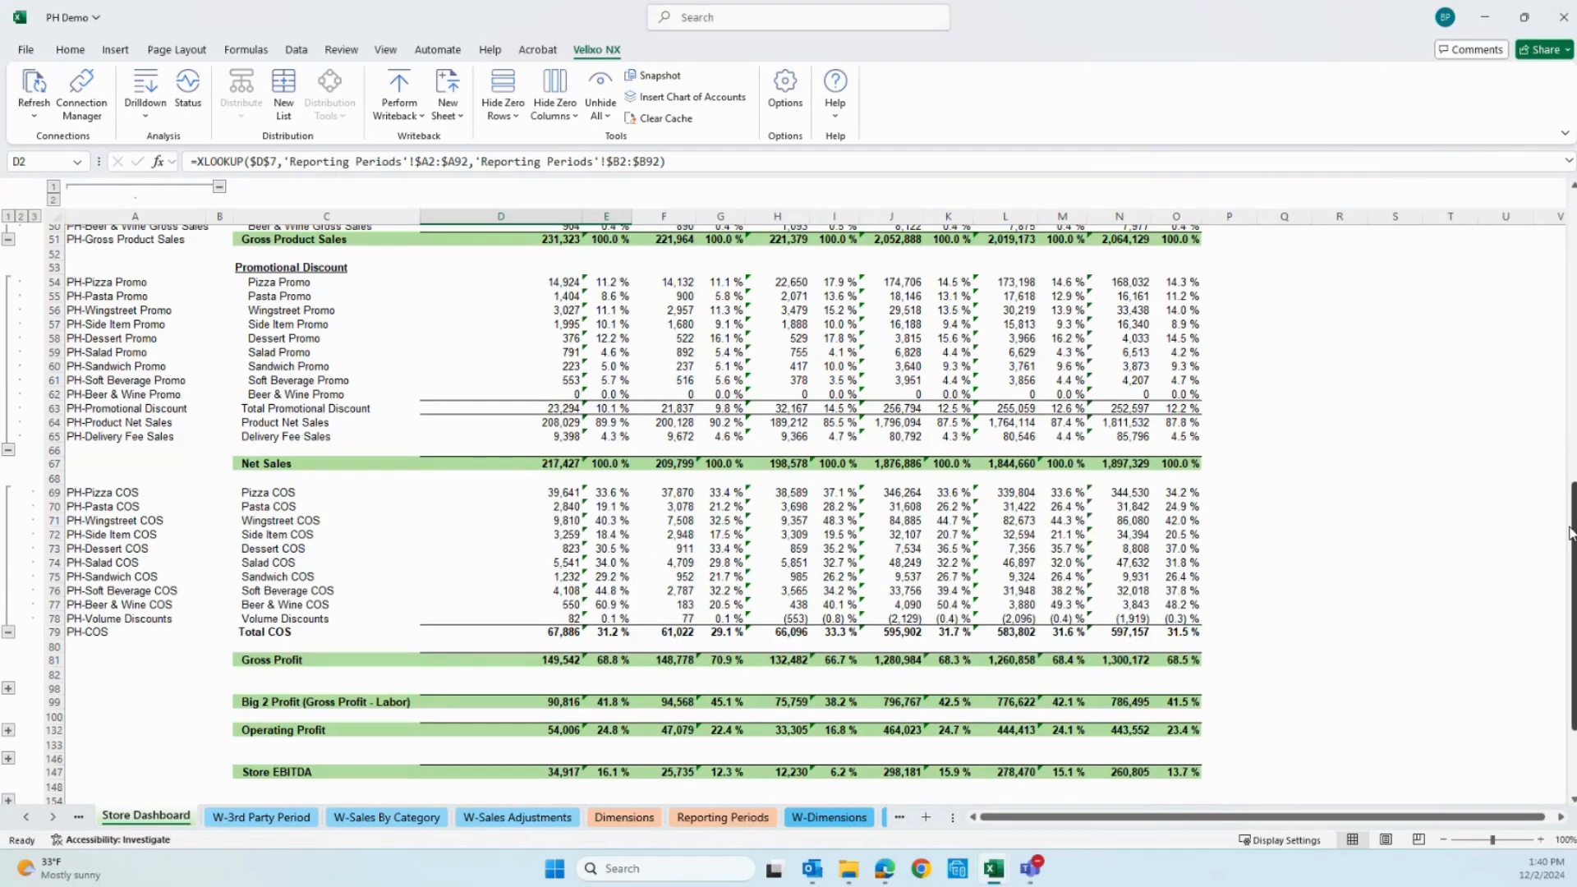
Step: Examine each argument of the SI.TURNOVER formula in D42, from connection and account group through dates, location and book to dimensions, leaving it unchanged
drag(1571, 532, 1571, 321)
click(551, 601)
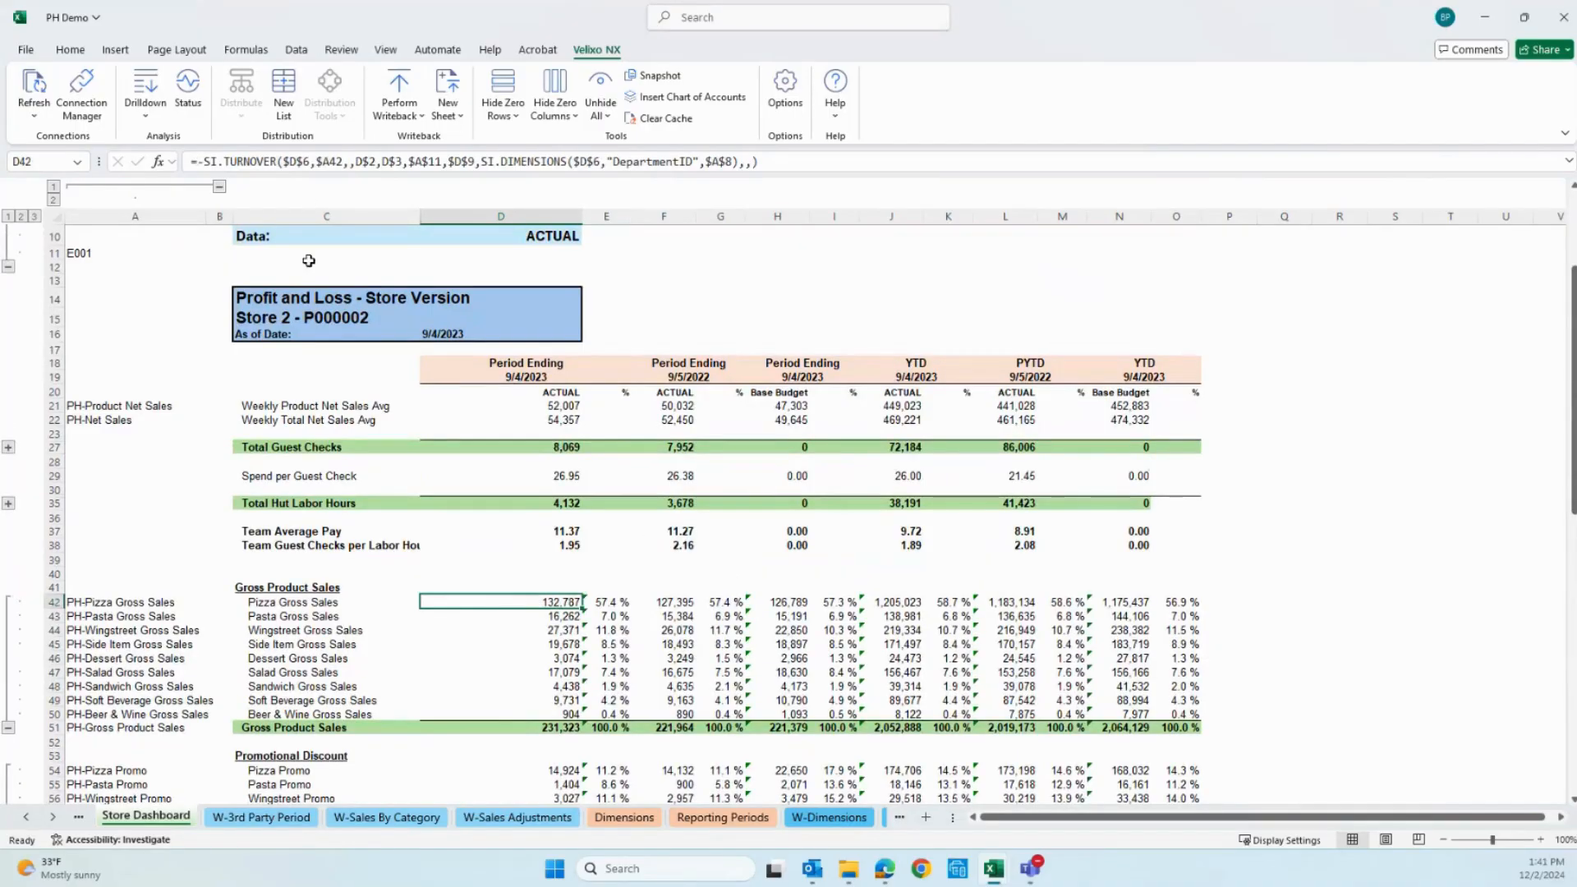
click(313, 162)
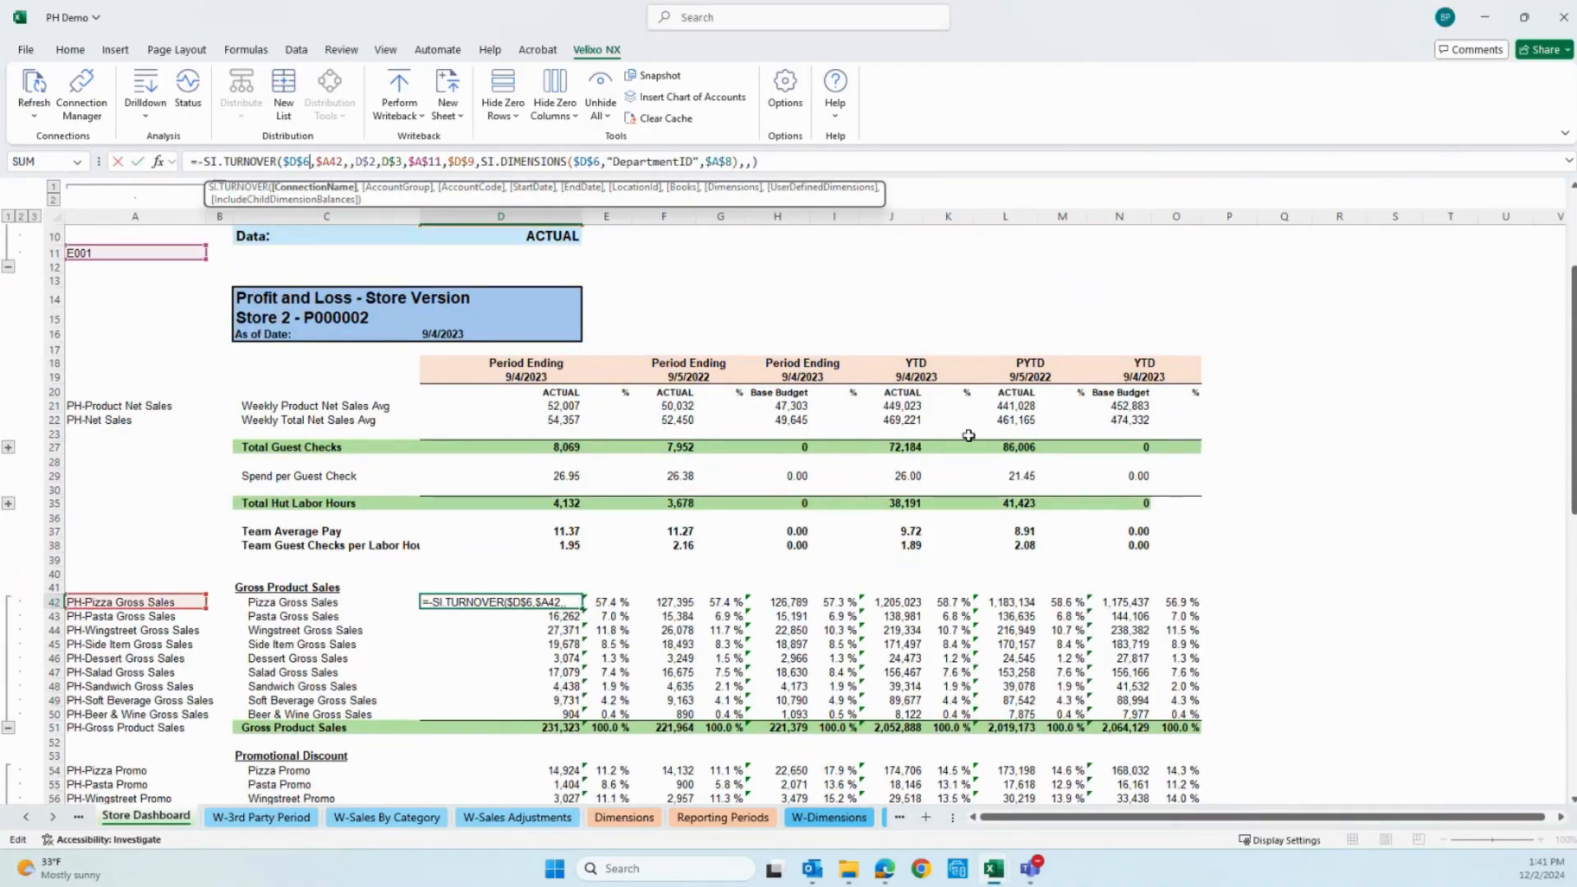
drag(1573, 389, 1574, 339)
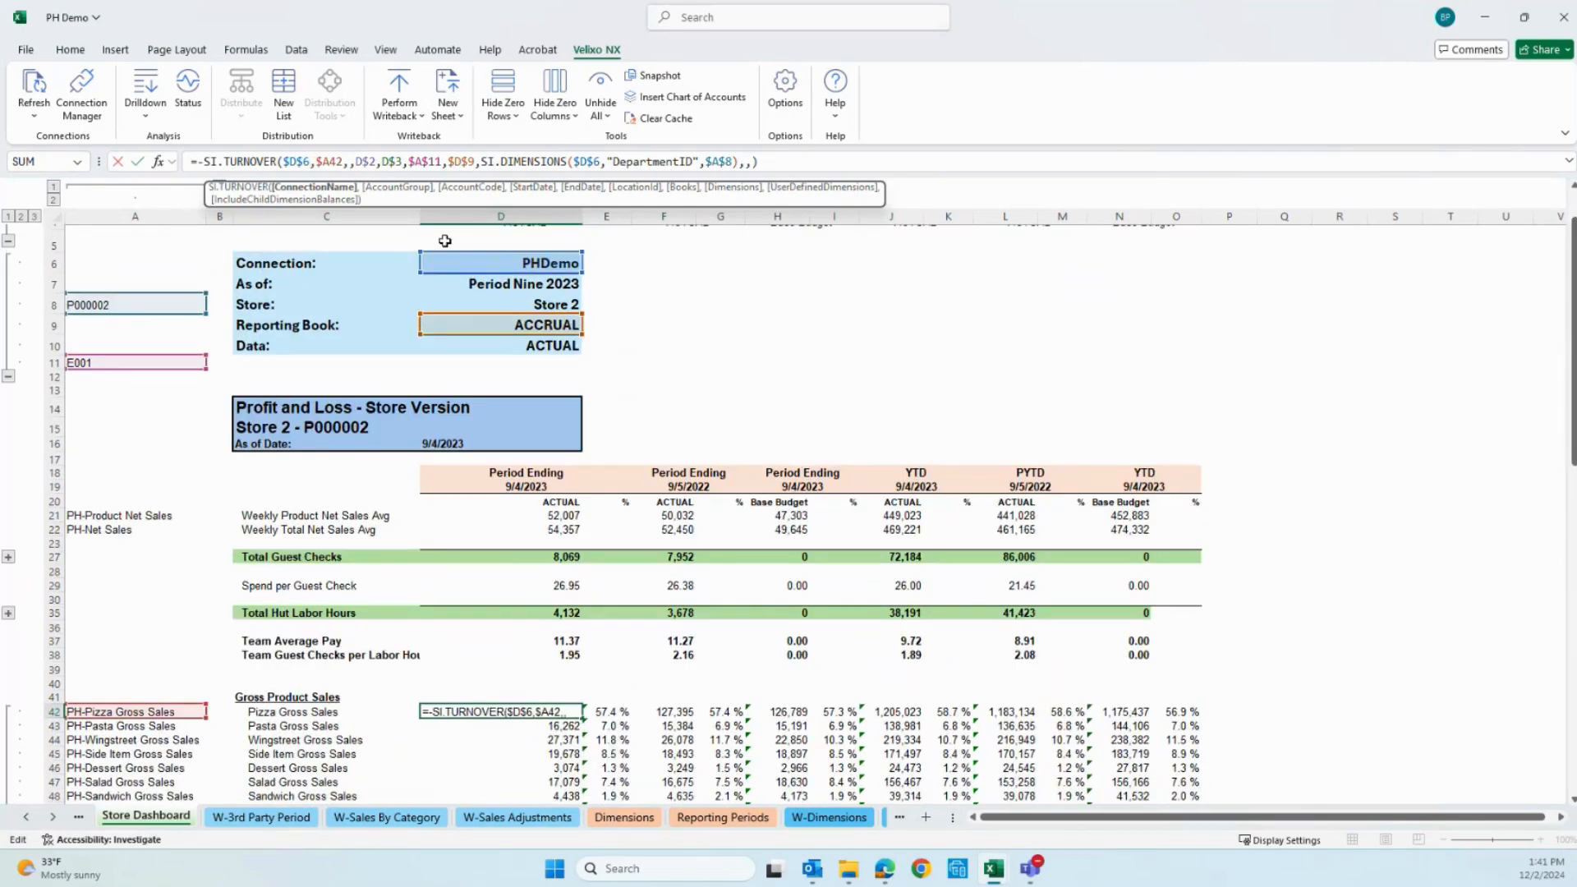
click(323, 162)
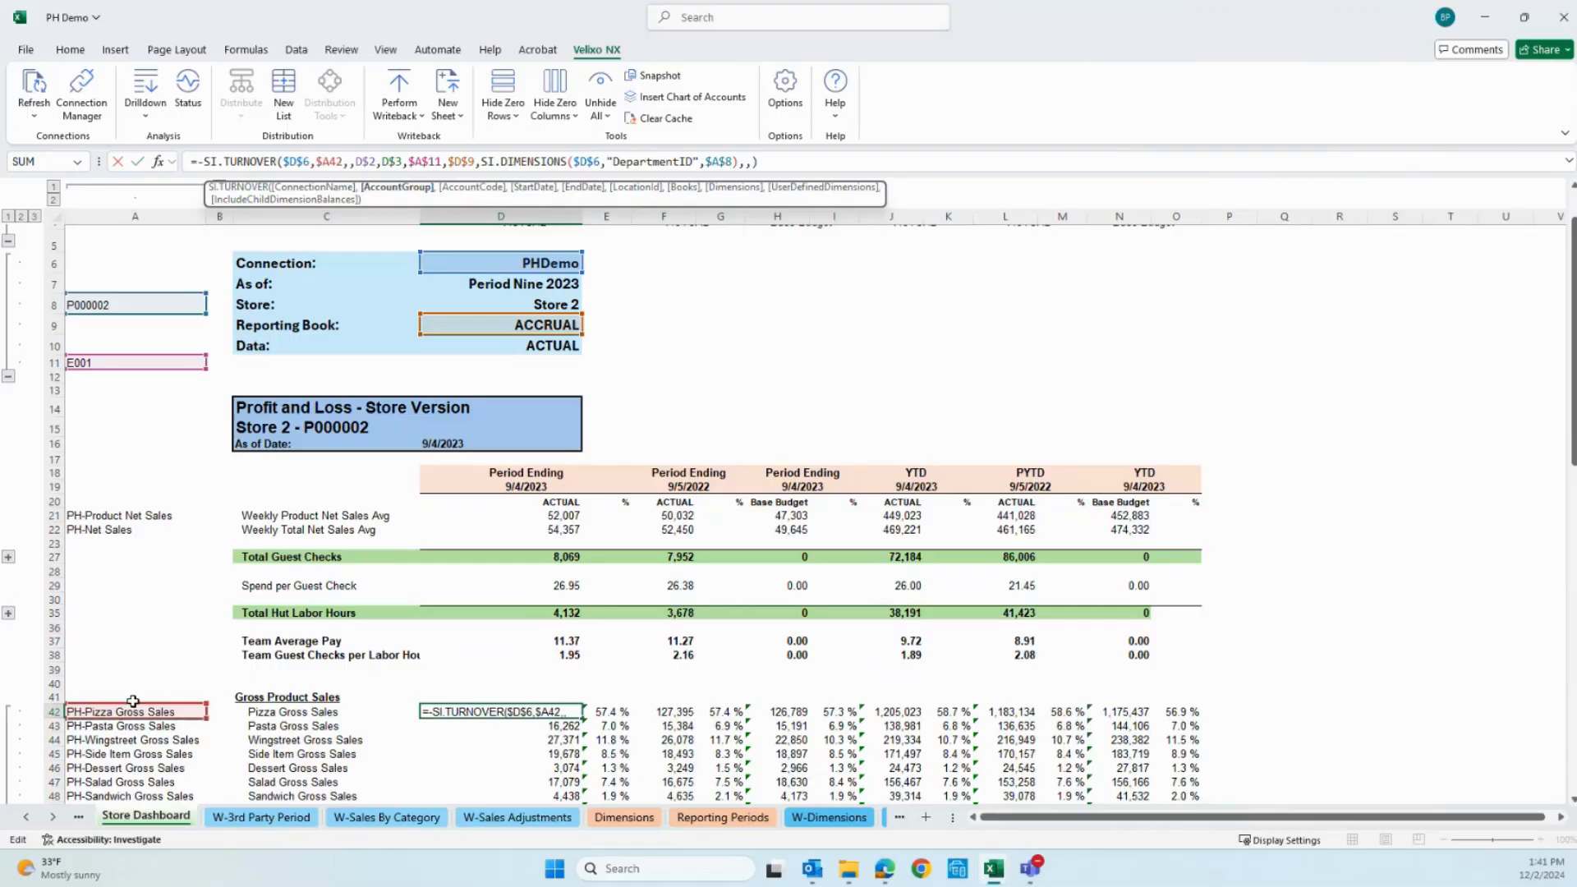
click(364, 163)
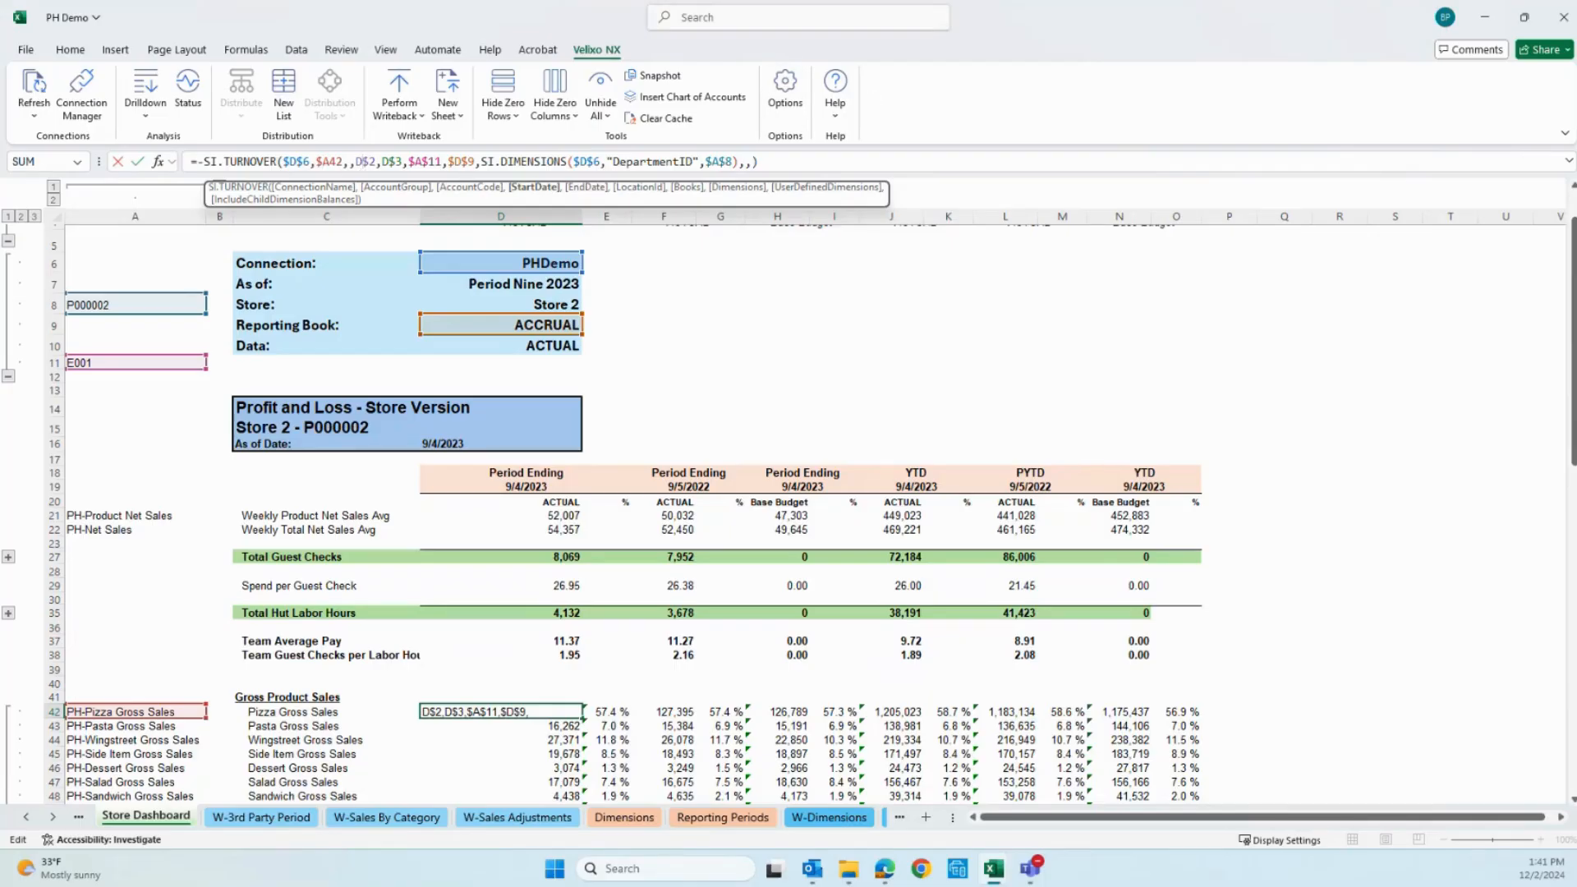
drag(1573, 369, 1573, 344)
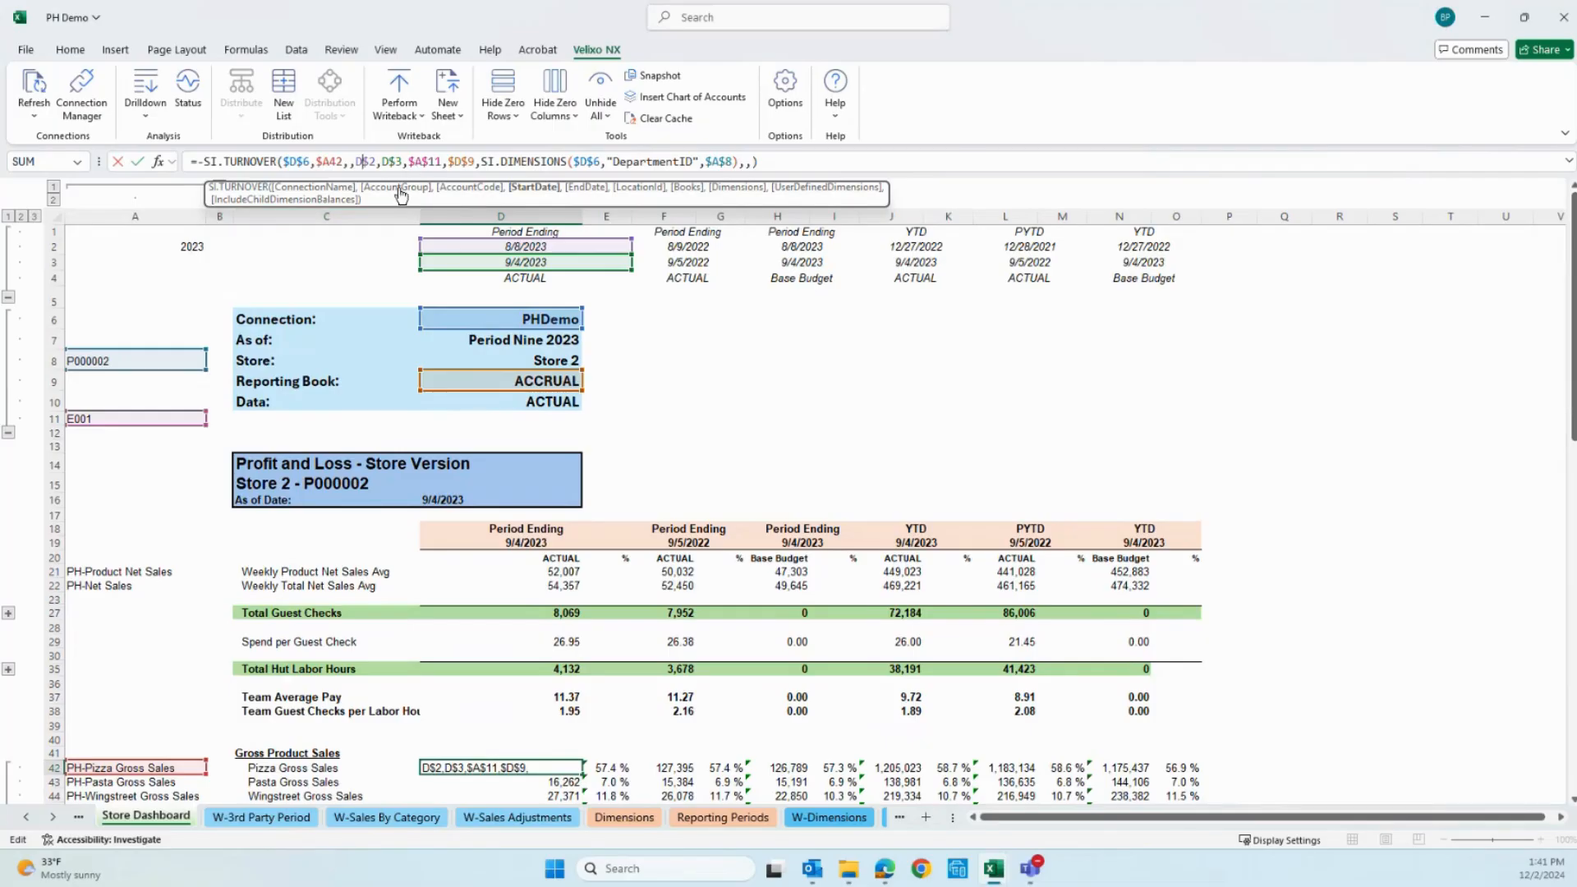
click(429, 163)
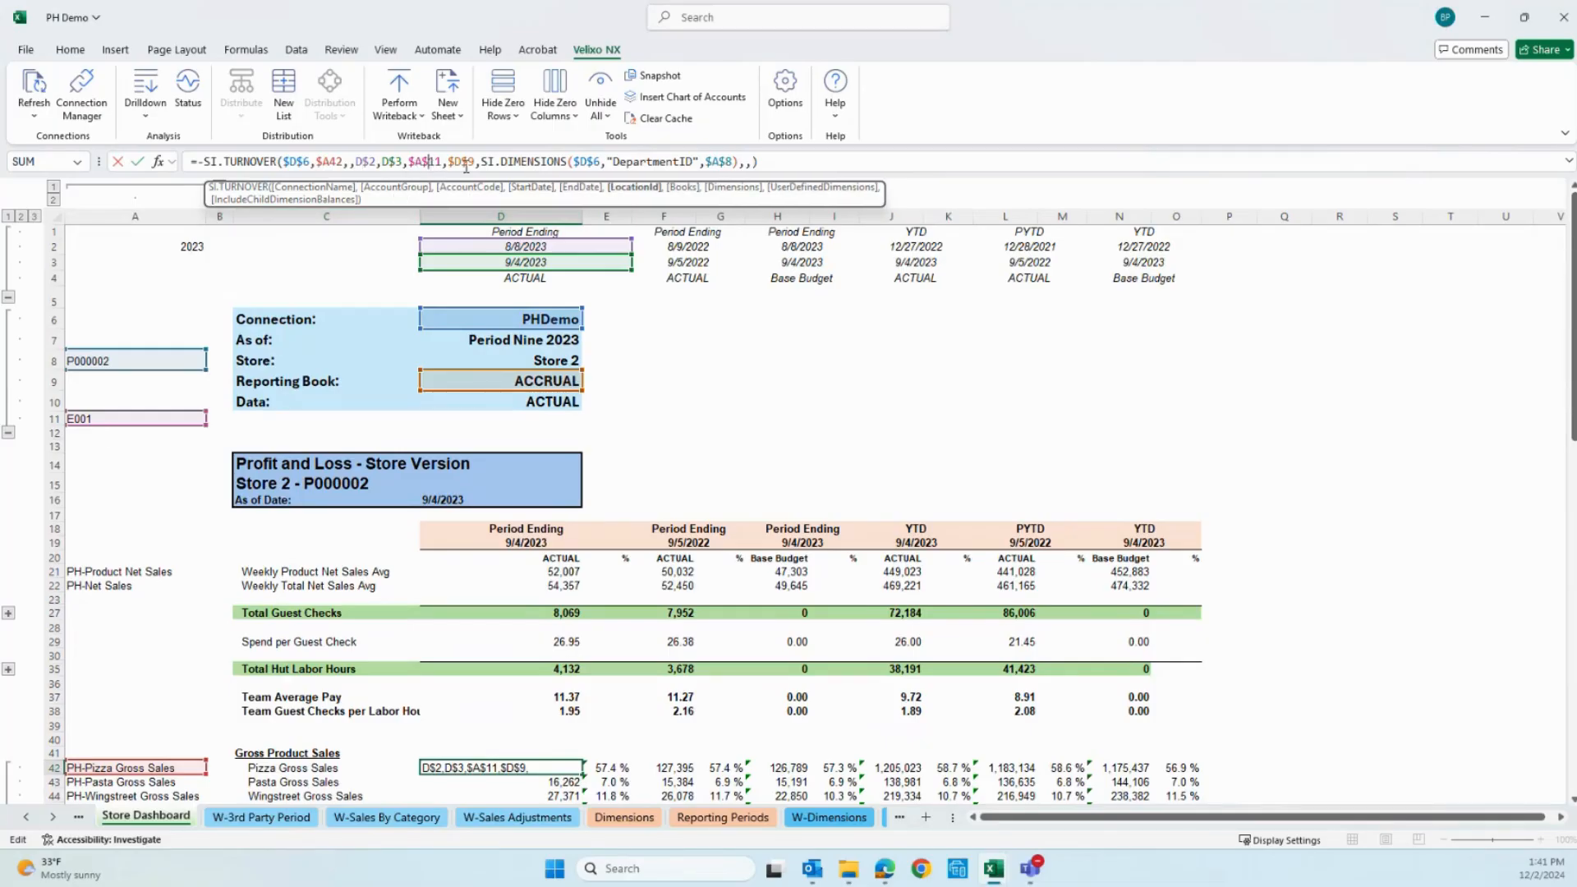
click(470, 163)
click(522, 161)
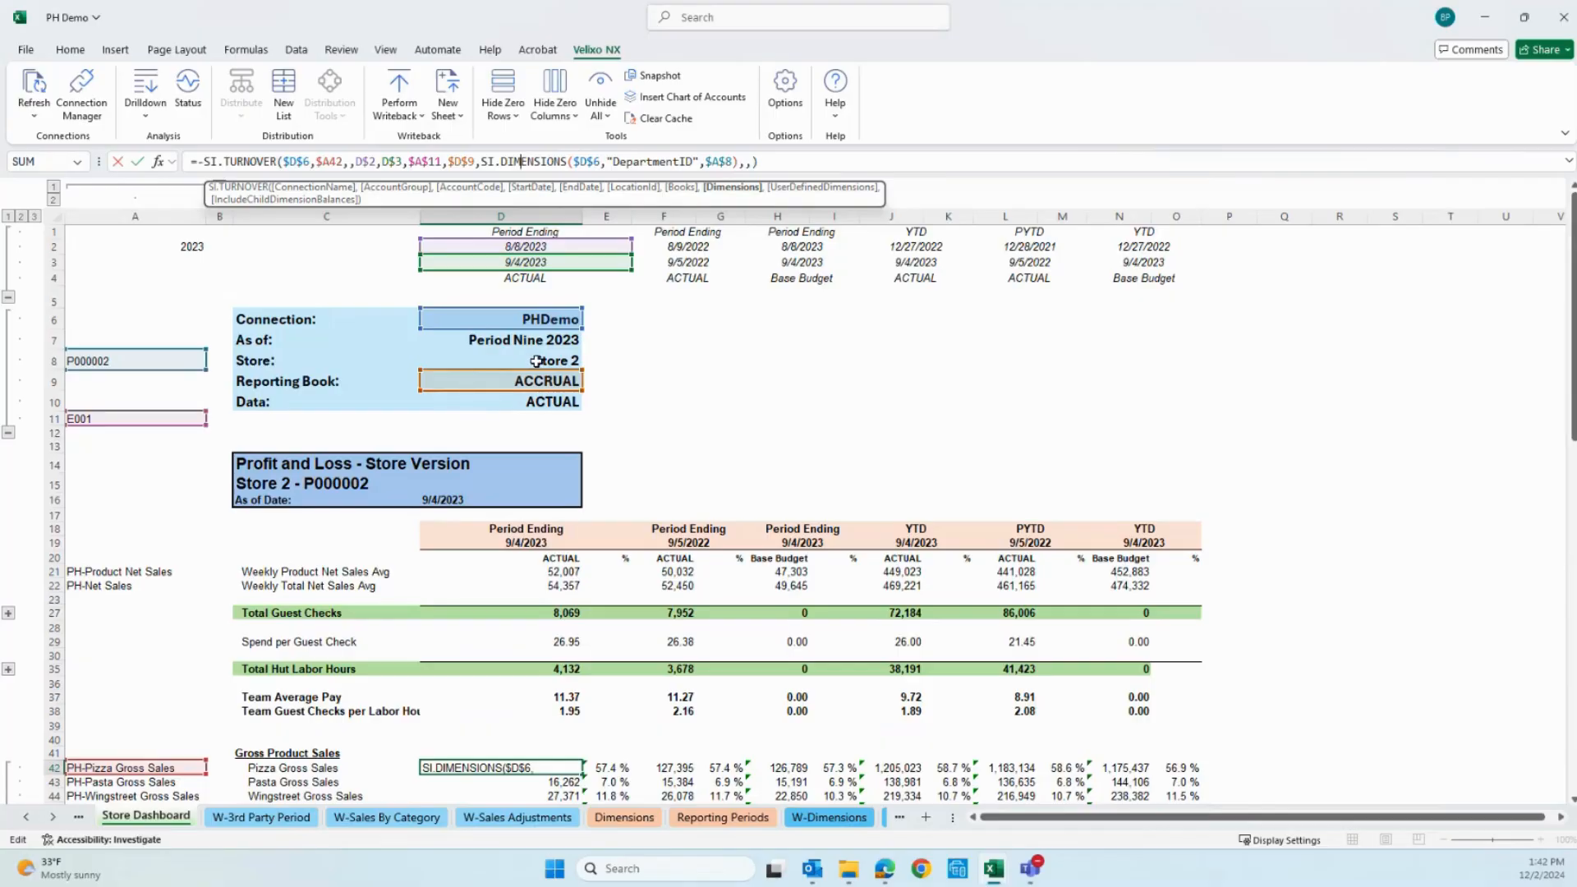
key(Return)
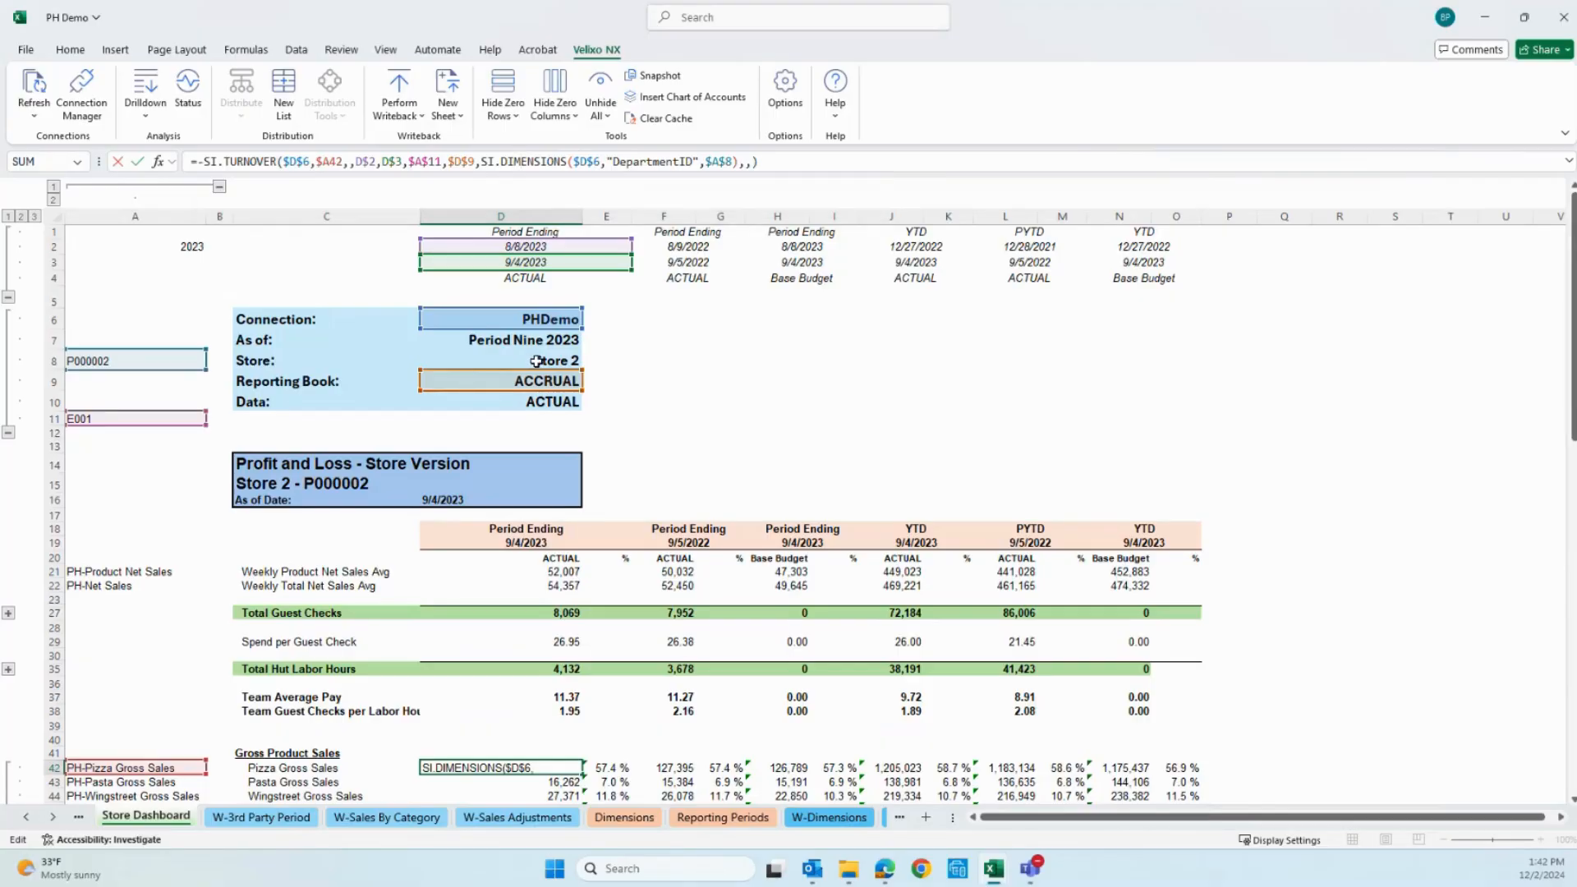
key(Up)
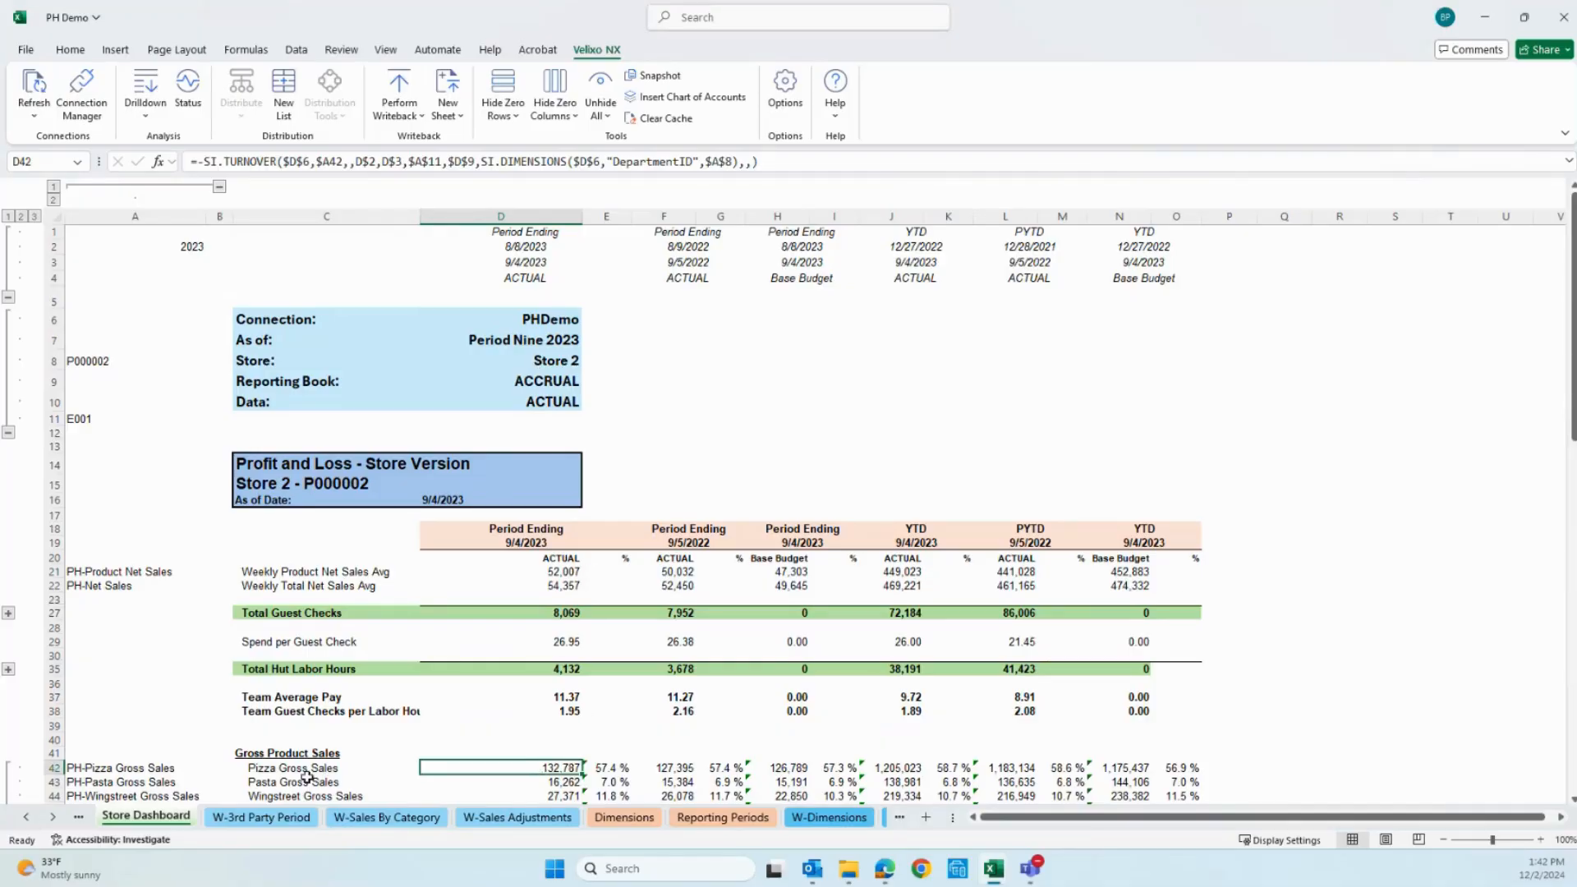
Step: Check the cells feeding the formula: the store ID in A8, the location lookup in A11 and the dates in D2:D3
click(79, 361)
click(79, 421)
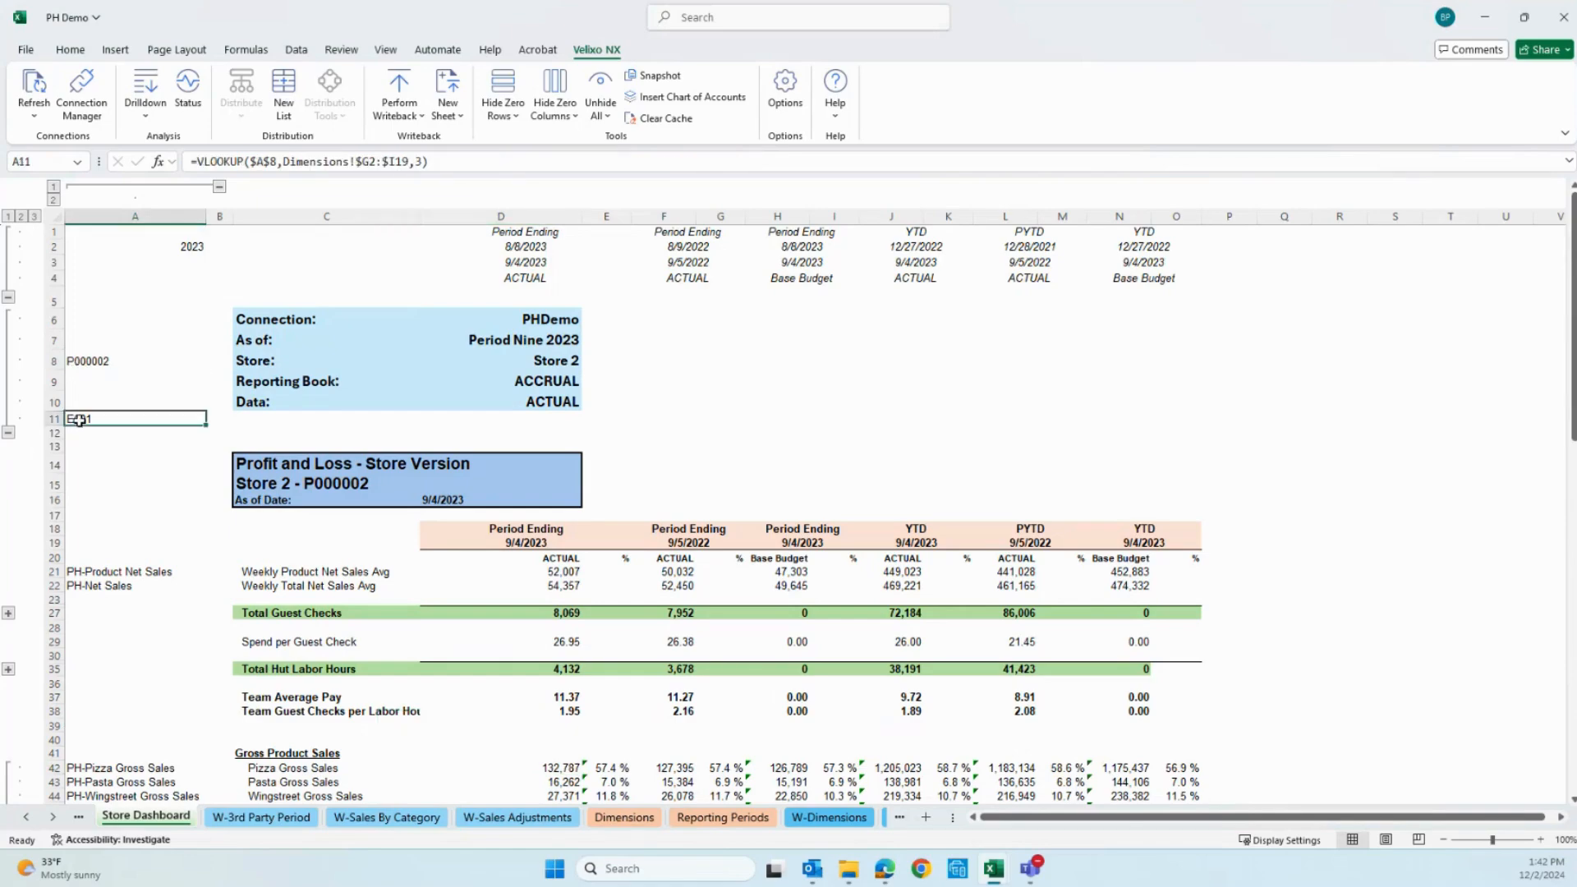
drag(517, 254, 518, 267)
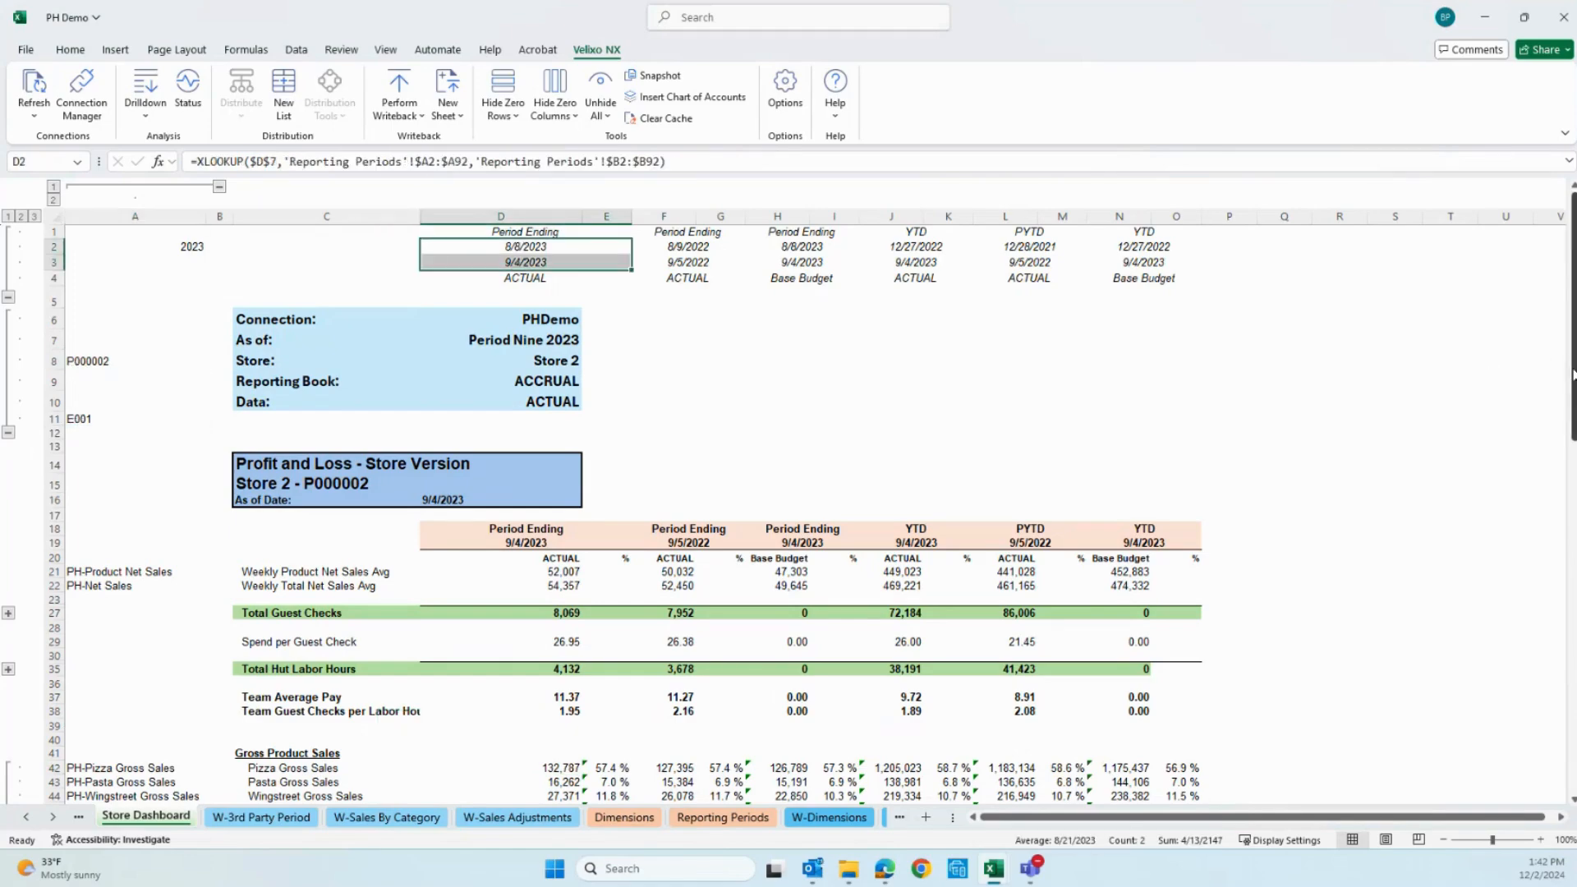
Step: Drill down into the Pizza Gross Sales amount in D42 and compare the Drilldown sheet's total with the dashboard
drag(1573, 370, 1564, 439)
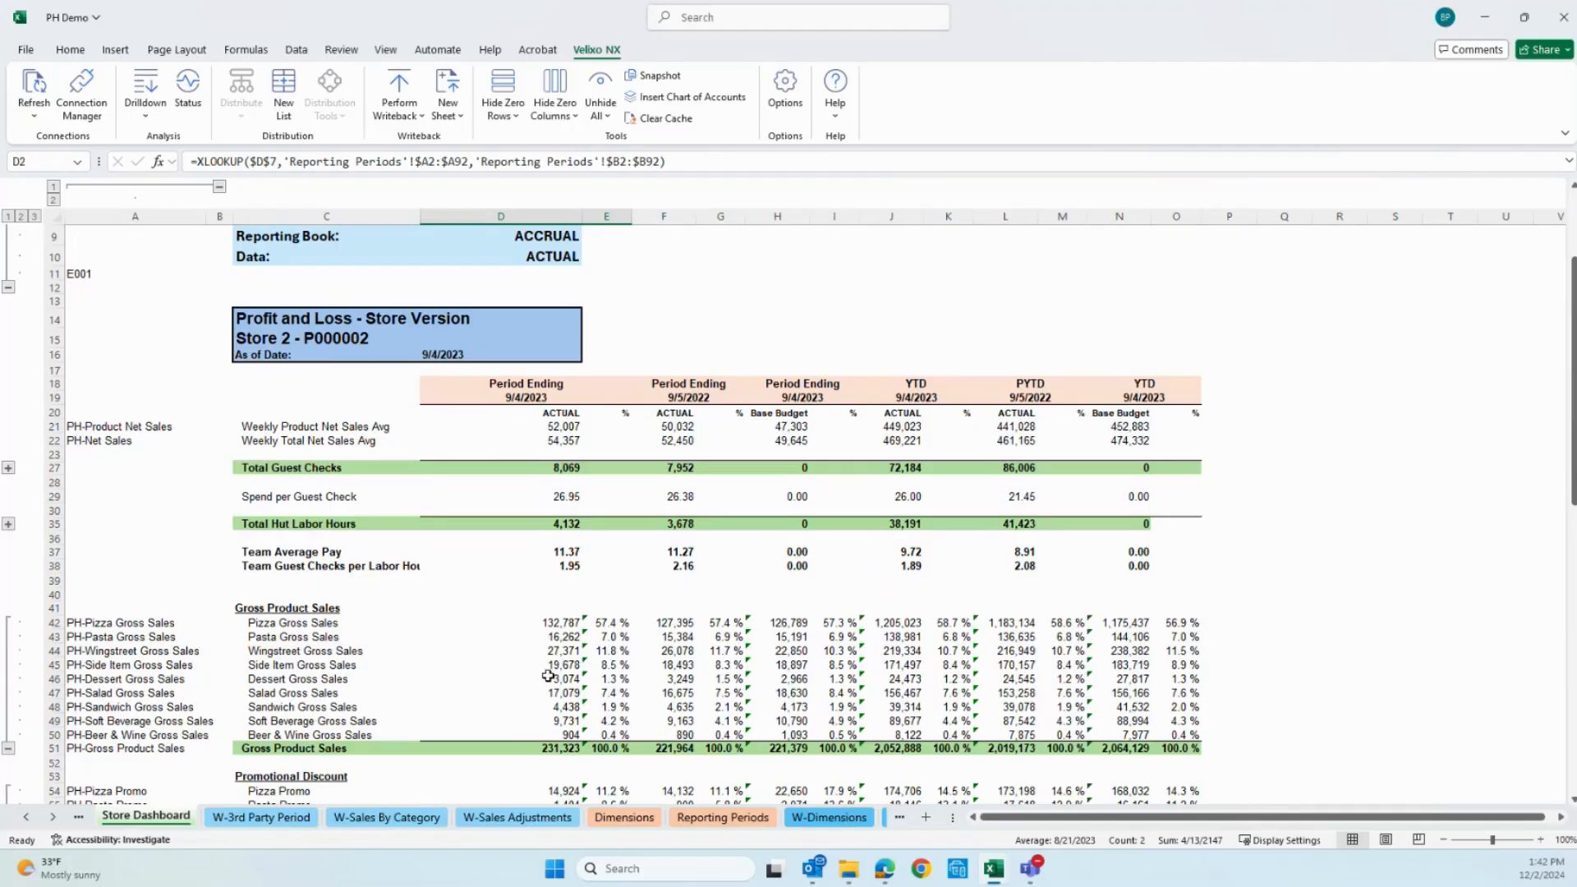
double_click(553, 623)
key(Escape)
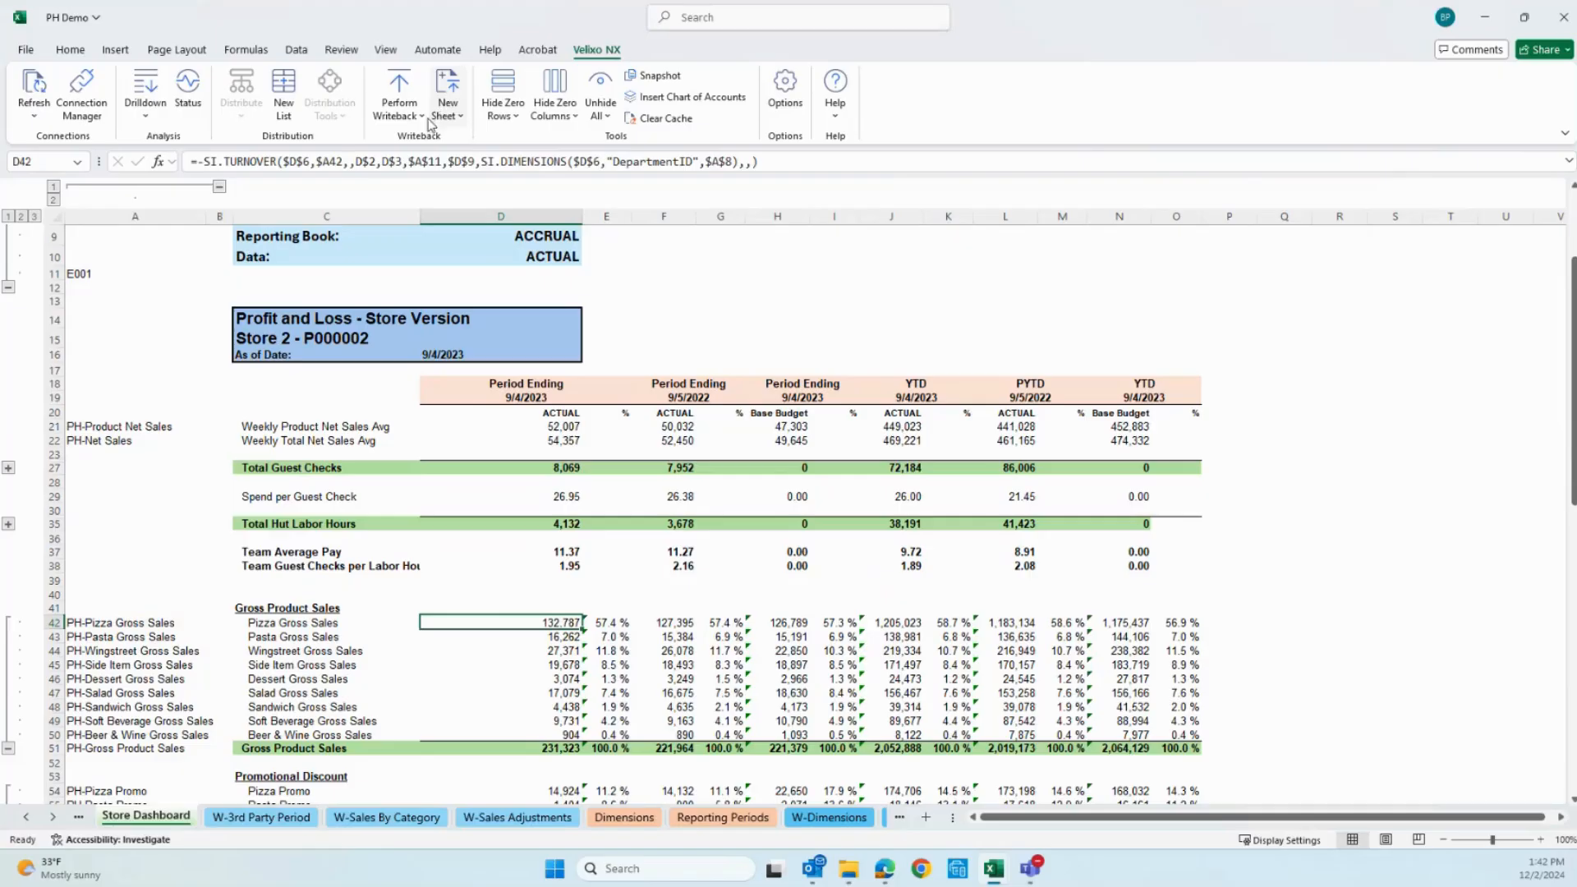
click(146, 100)
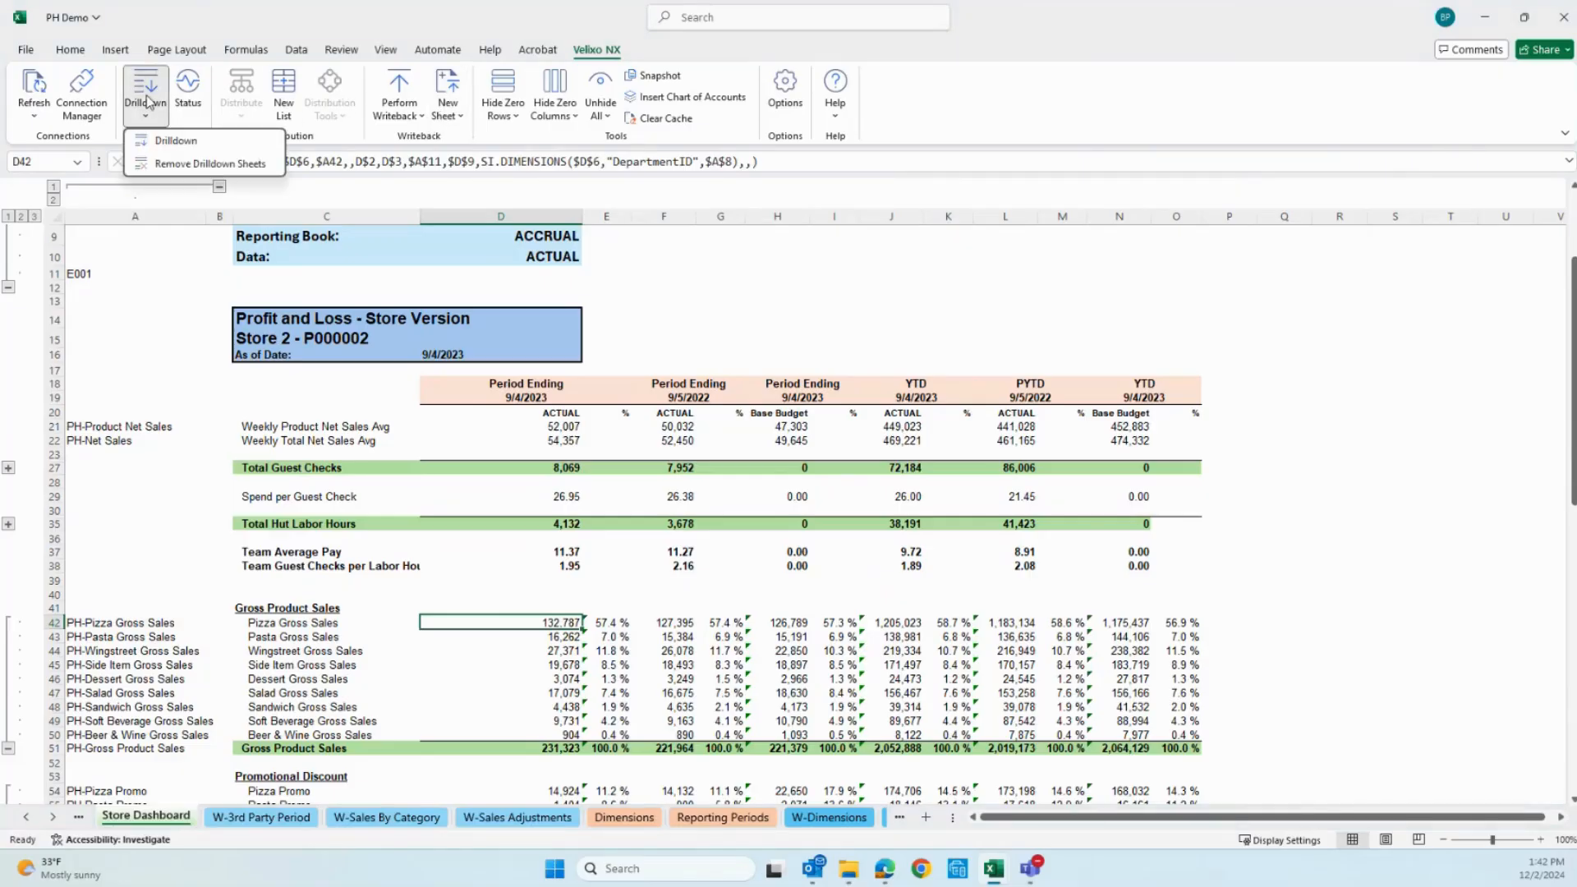
click(164, 140)
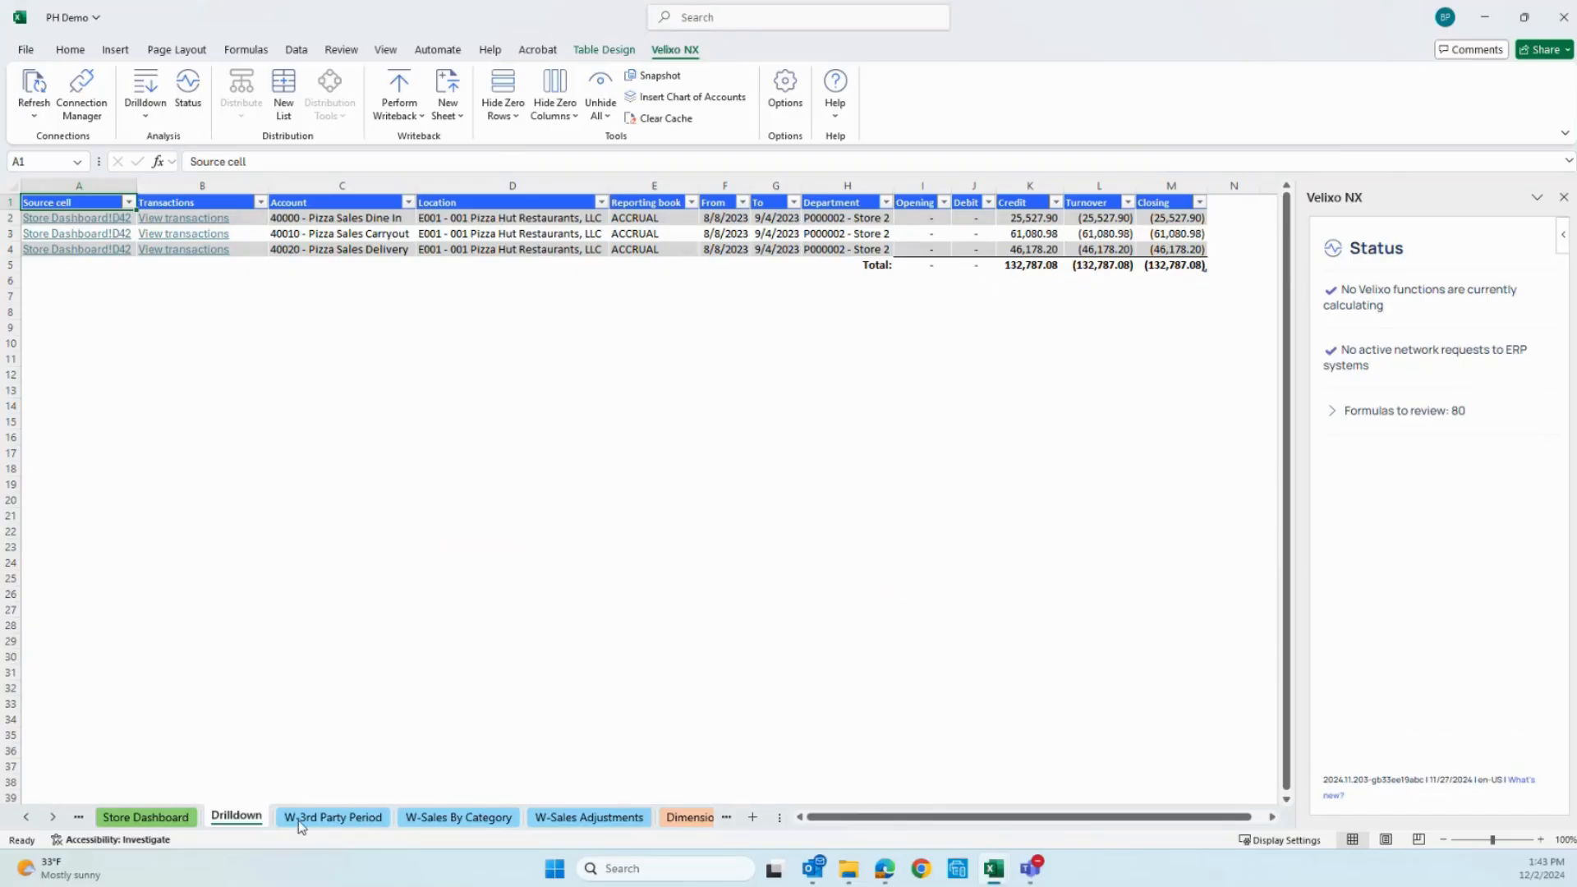
click(137, 821)
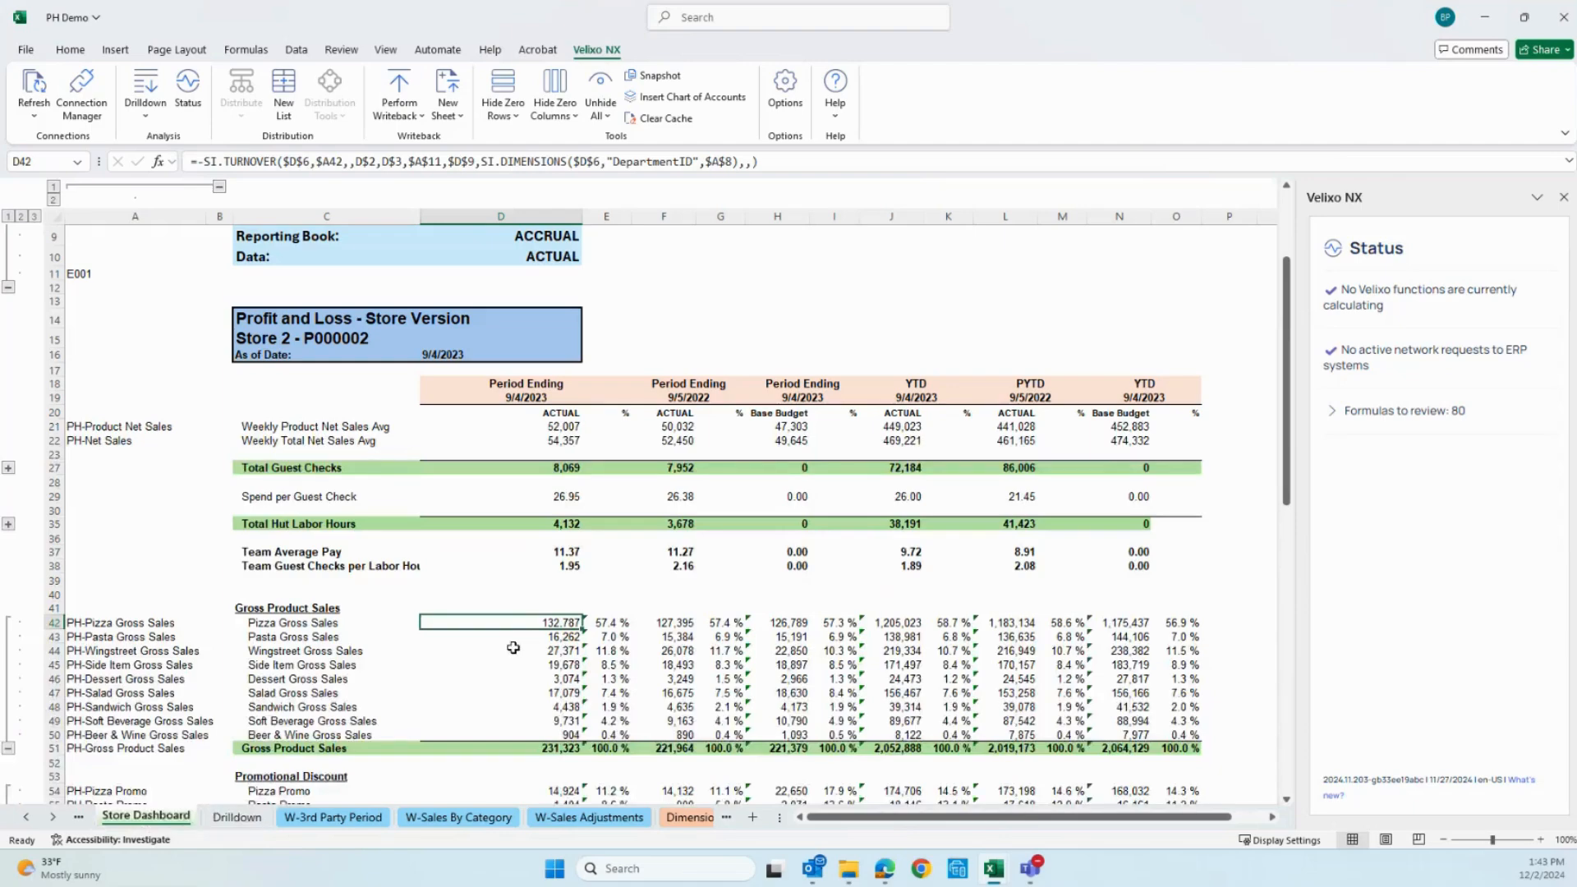
click(238, 818)
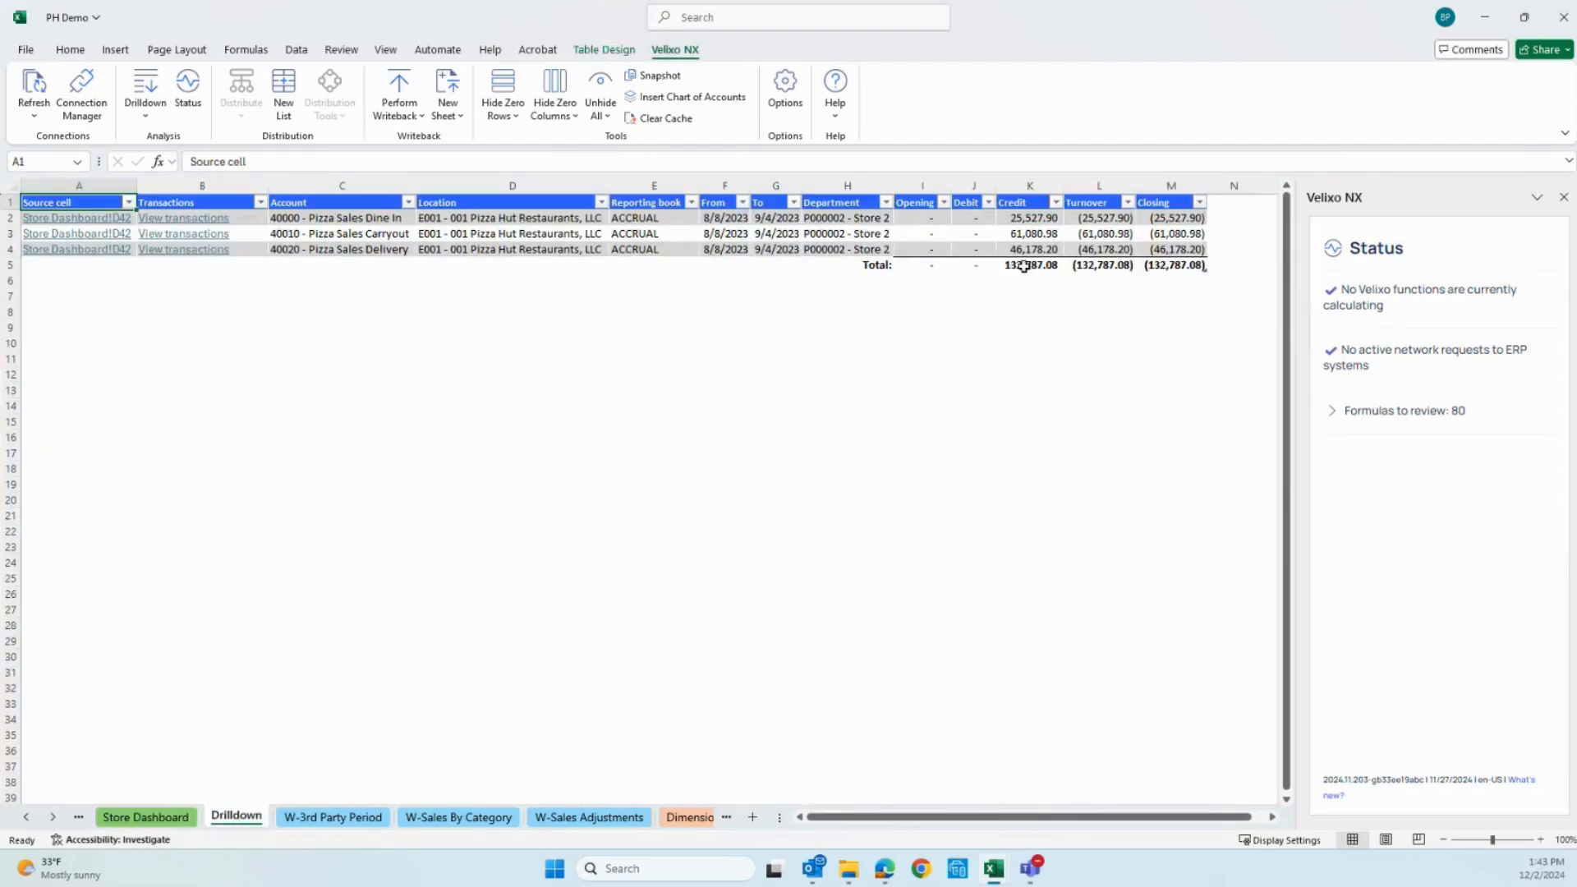
Step: View the transactions behind account 40000 - Pizza Sales Dine In and select the credit amount in J6
click(154, 221)
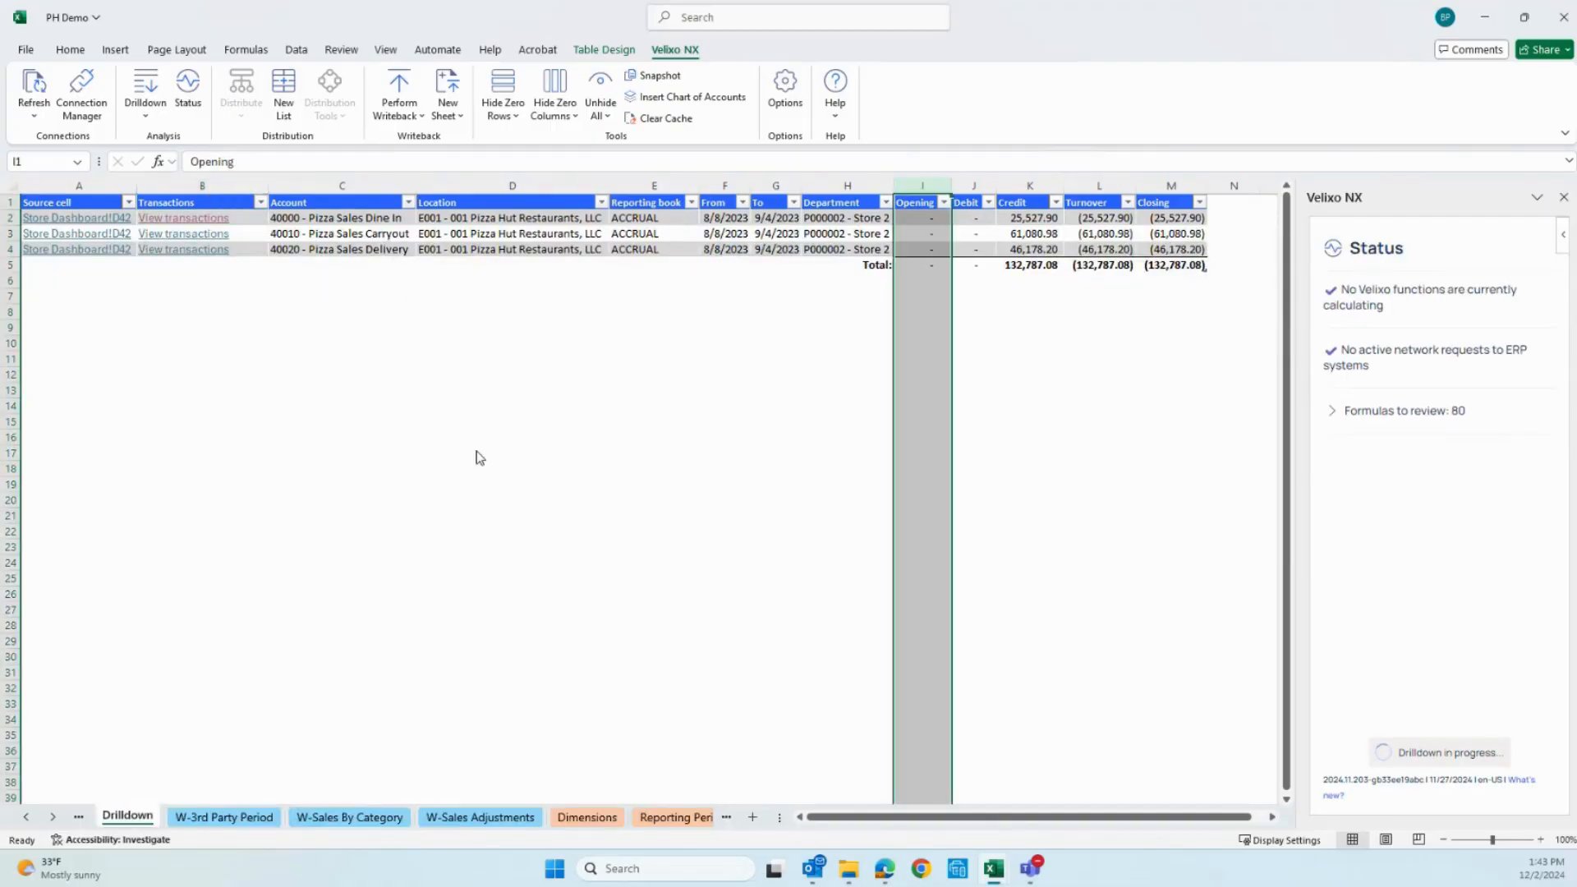
click(567, 411)
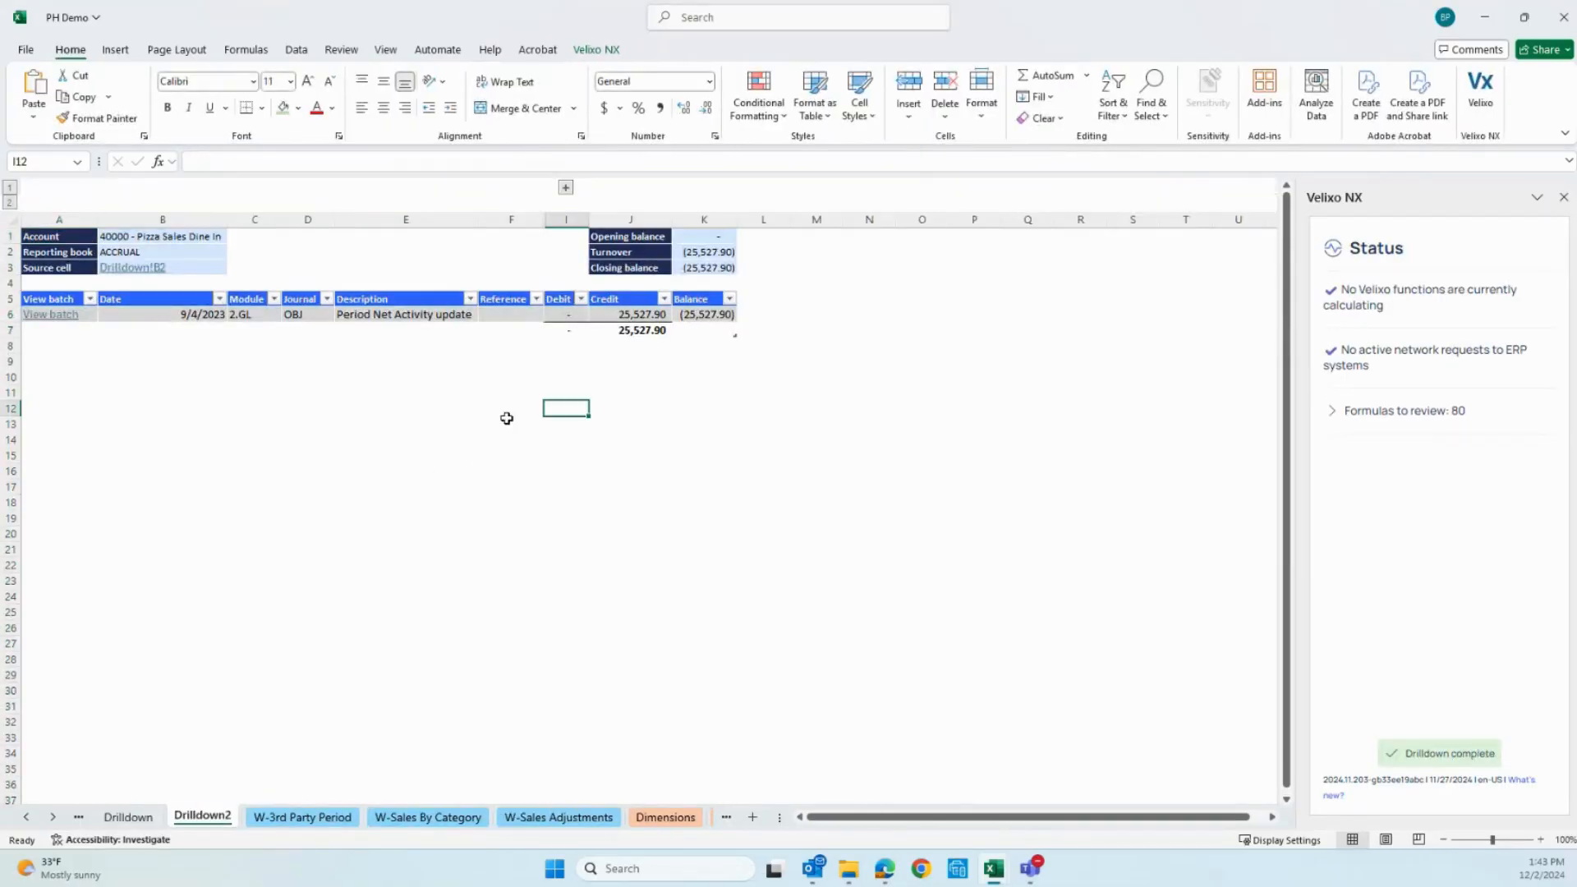
click(618, 314)
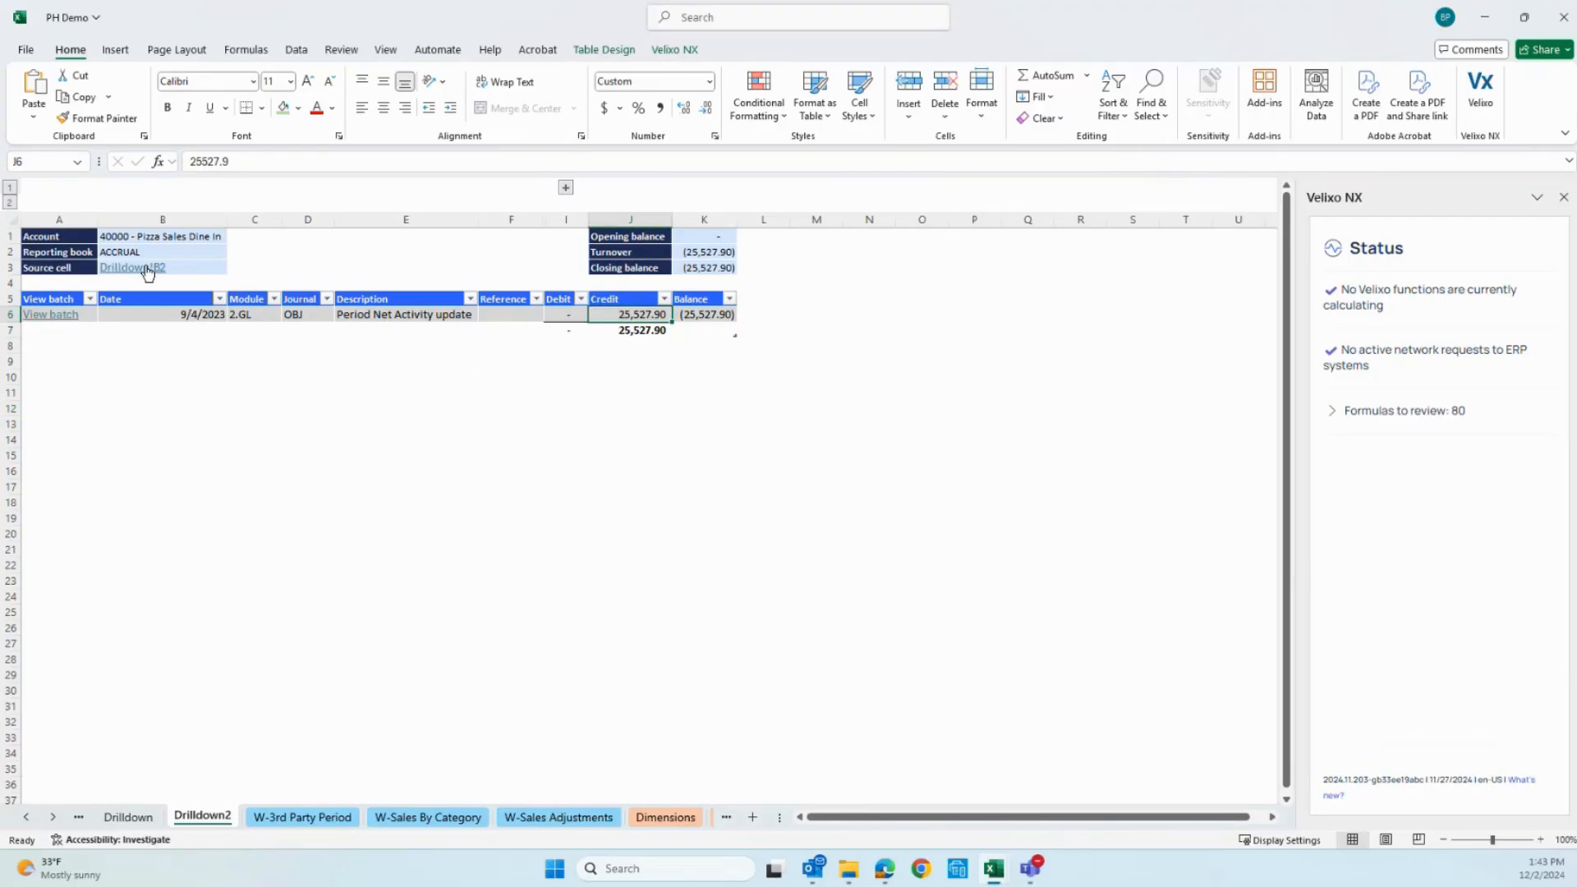
Step: View the transaction's source batch in Sage Intacct, review its journal entries and return to the PH Demo workbook
click(47, 315)
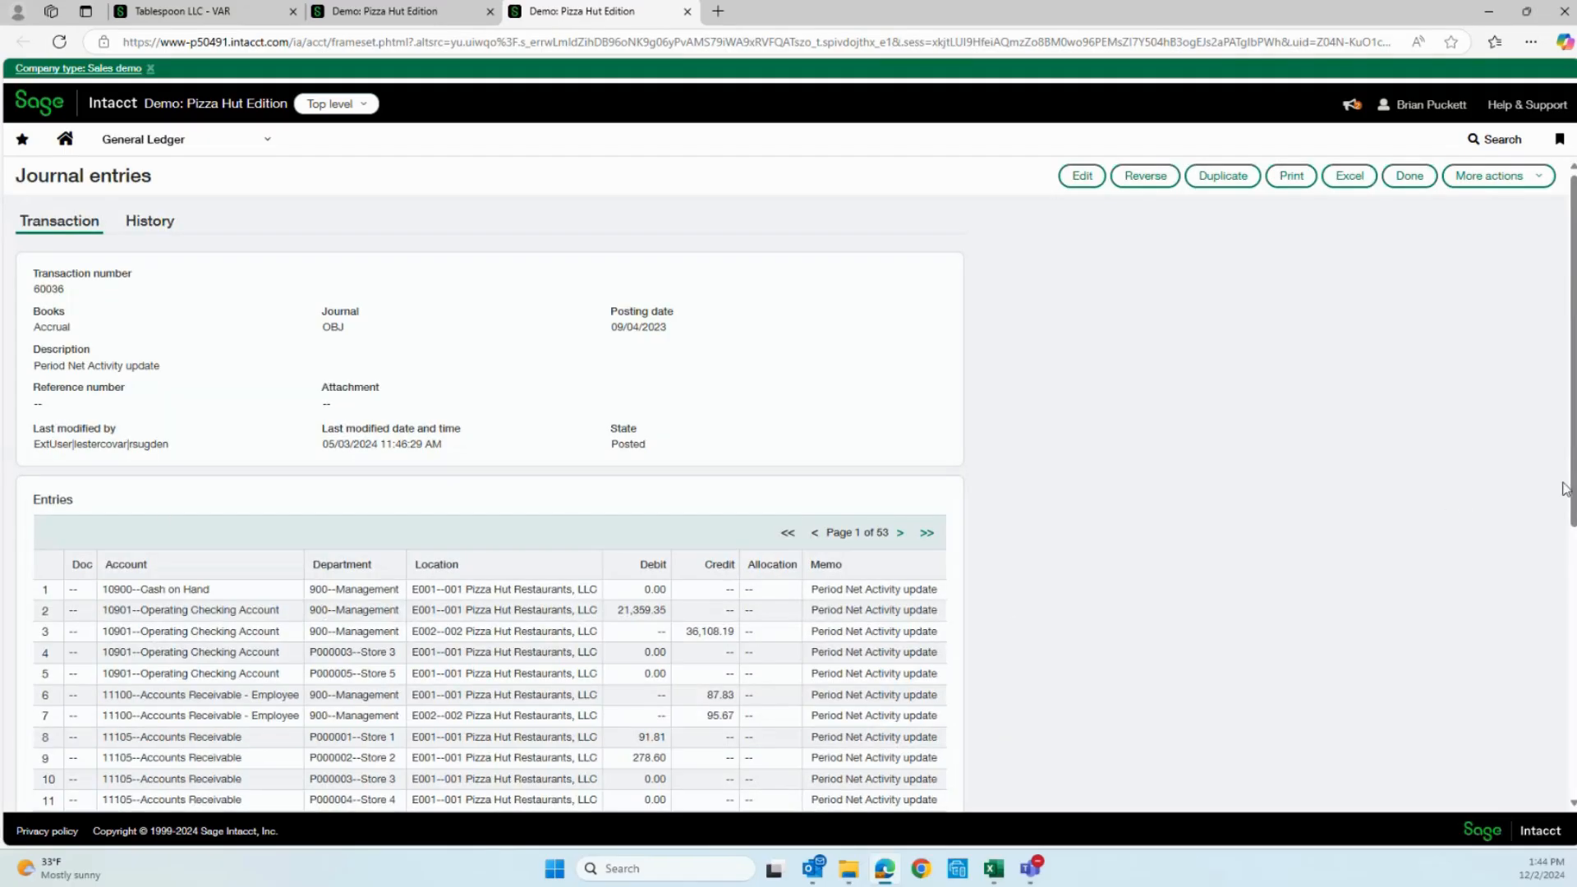
drag(1565, 489, 1570, 595)
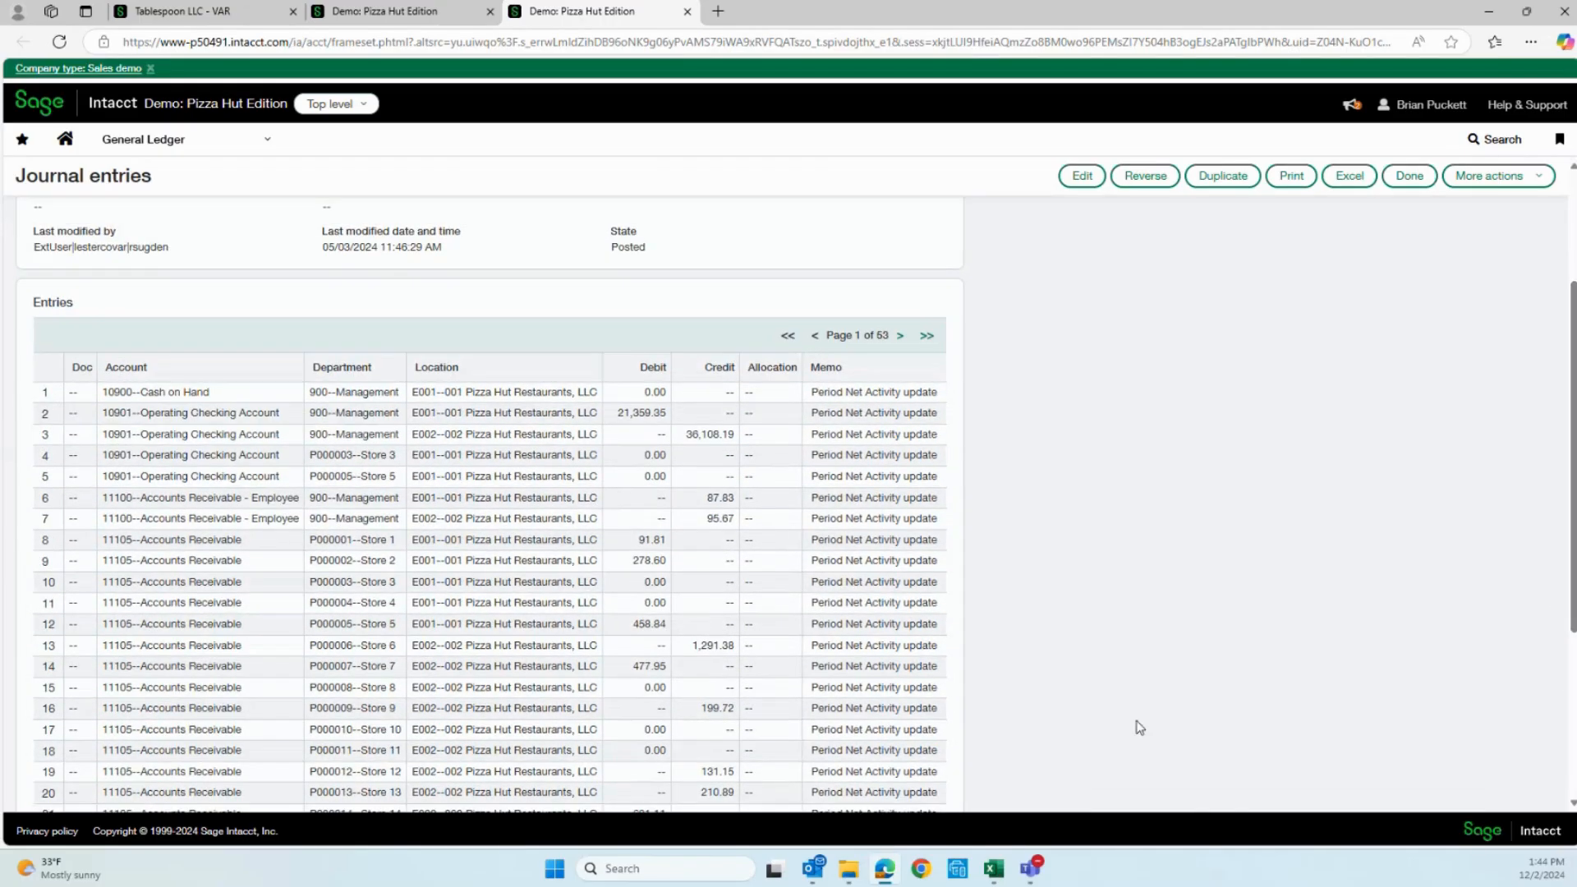
mouse_move(994, 868)
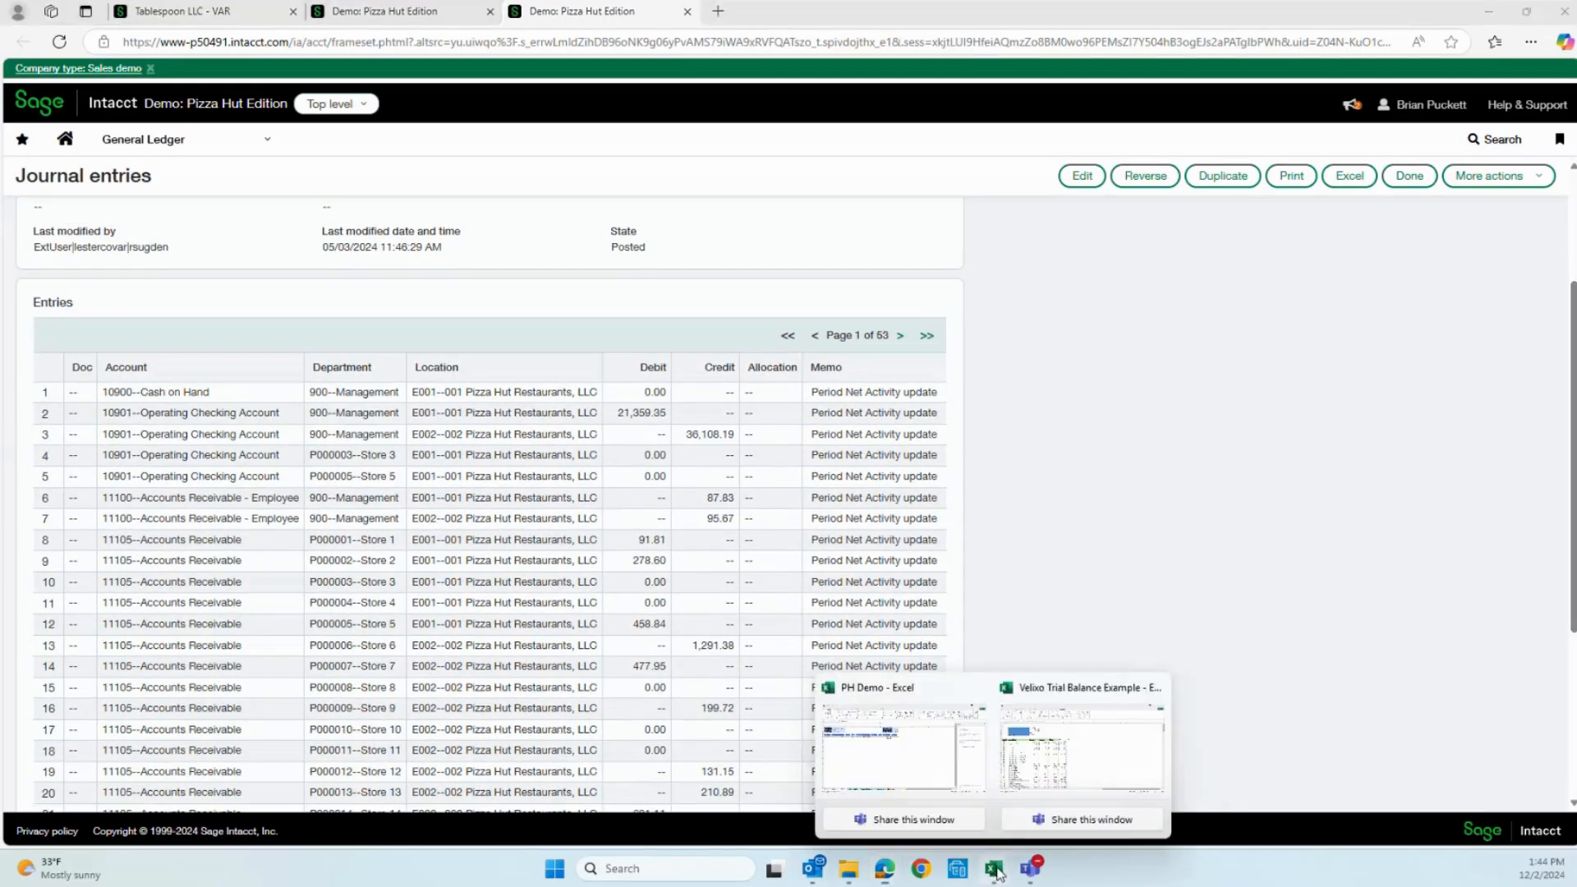
click(1107, 765)
mouse_move(991, 876)
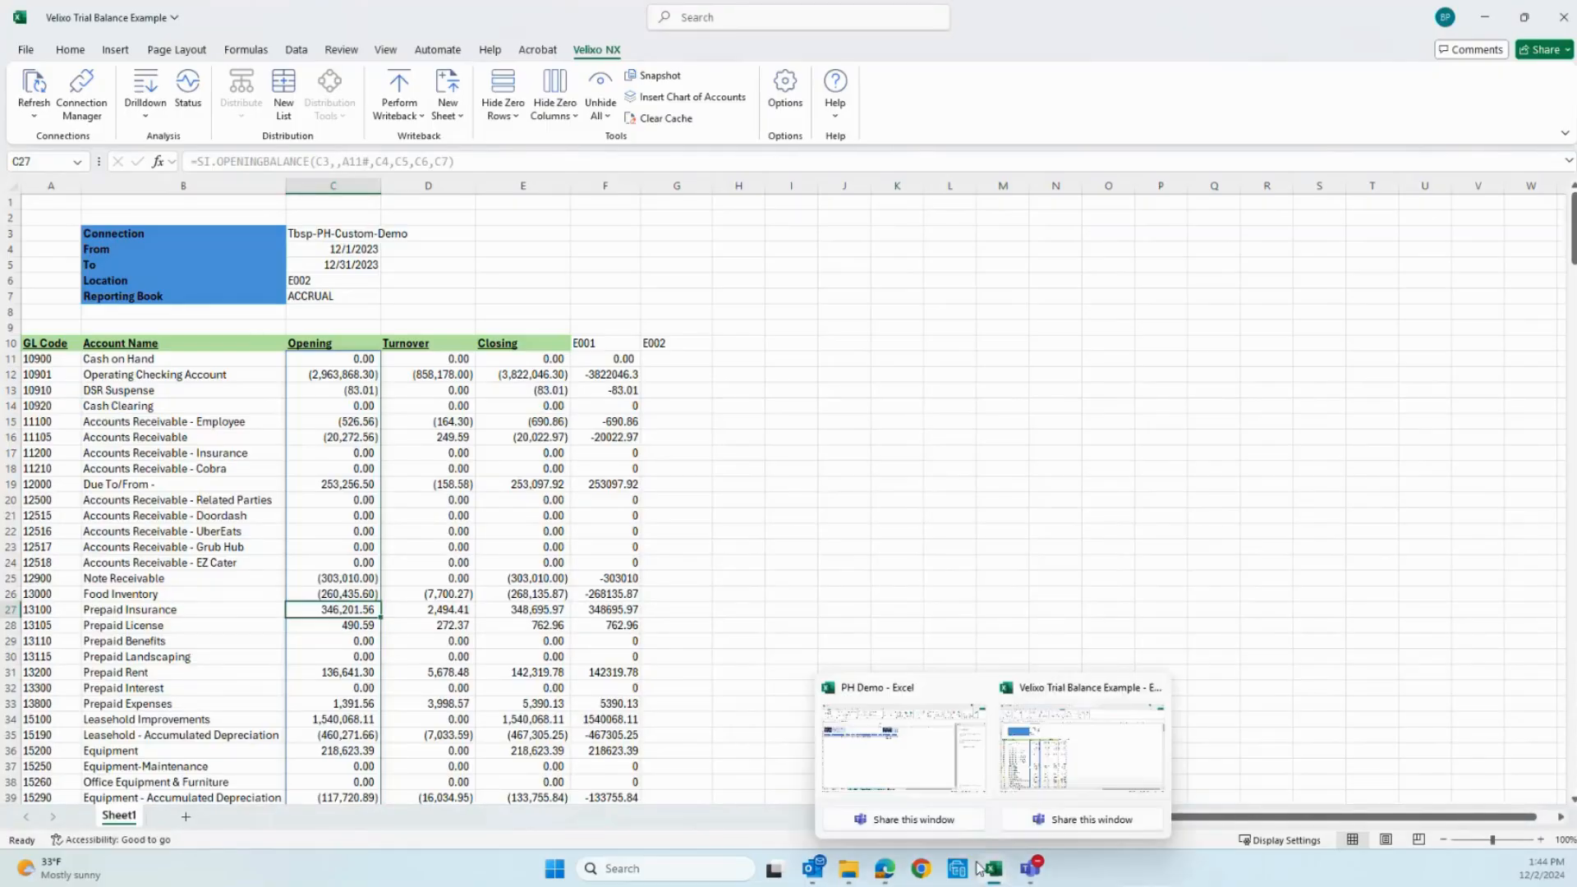
click(904, 751)
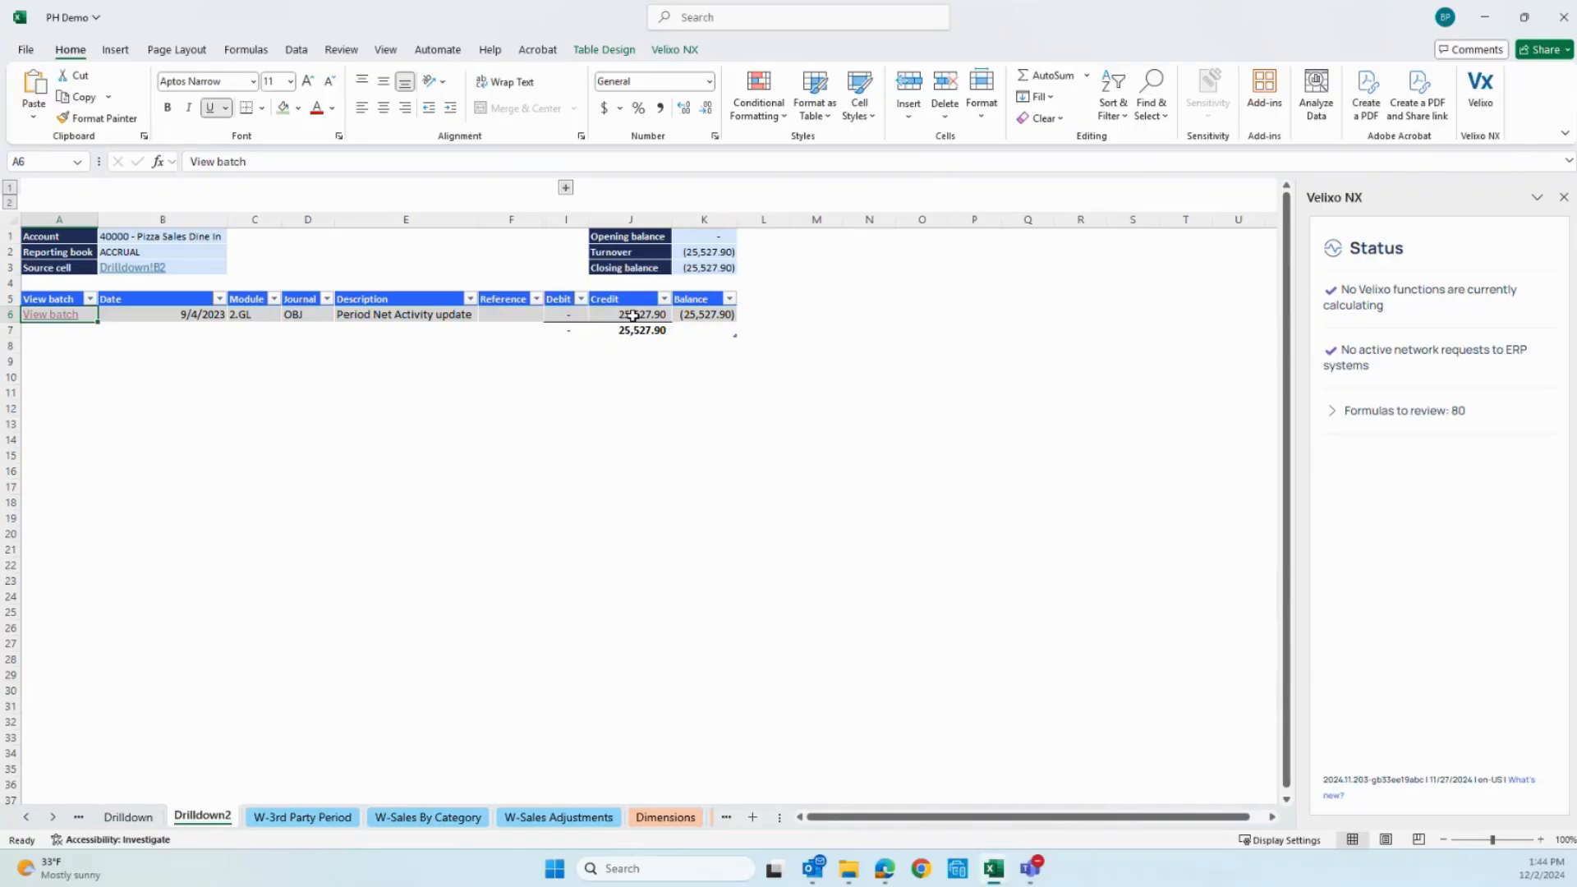
Step: Switch to the Sage Intacct browser window to recheck the batch's journal entries, then return to the PH Demo workbook
mouse_move(885, 869)
click(879, 751)
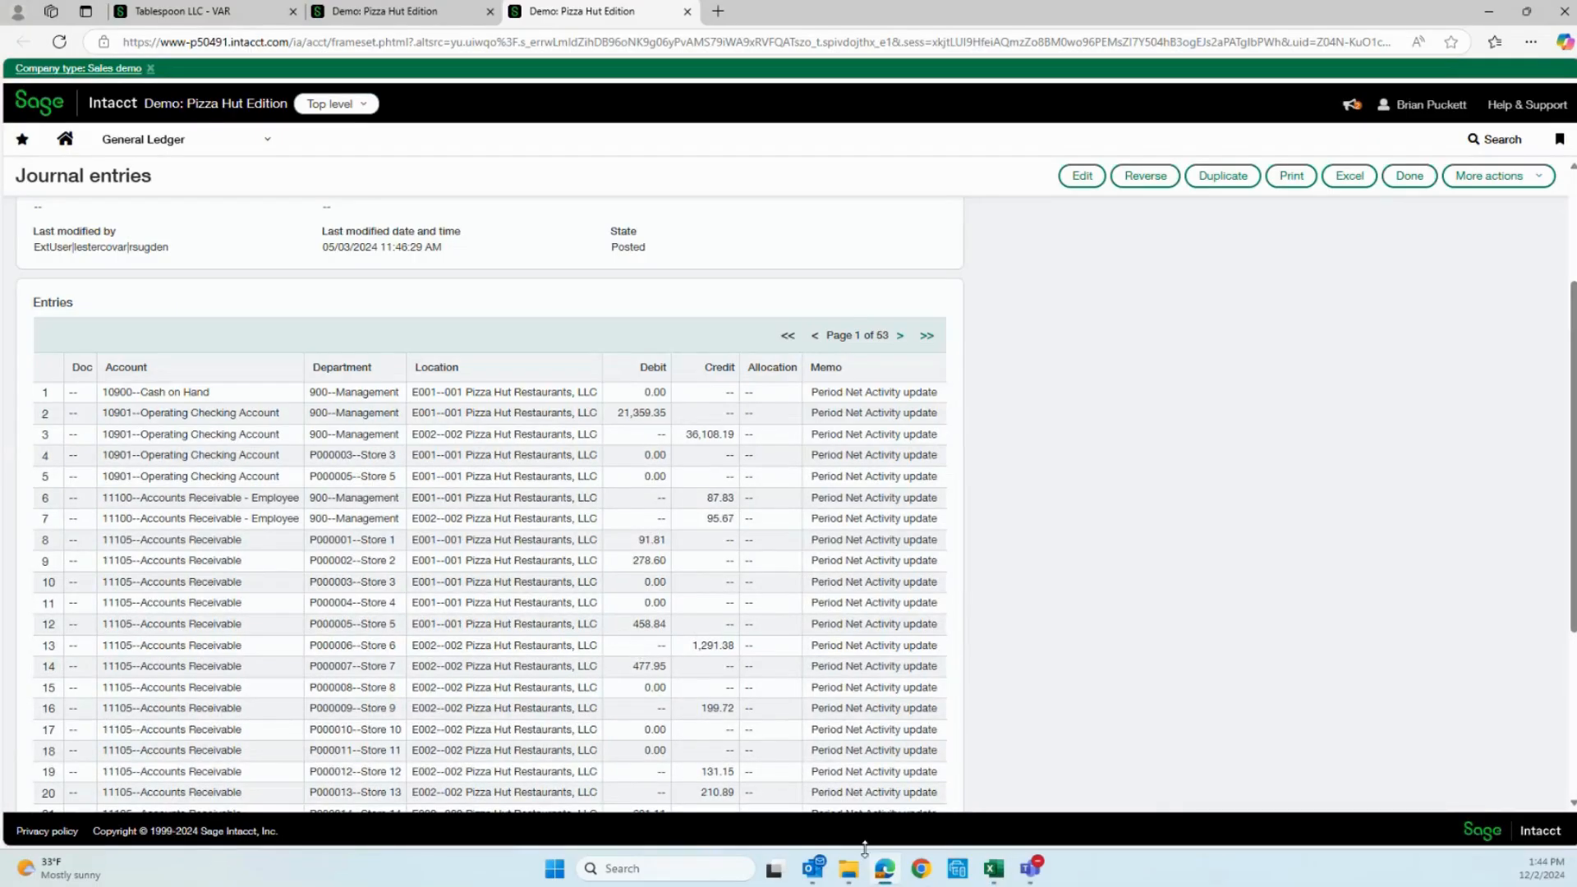
mouse_move(982, 868)
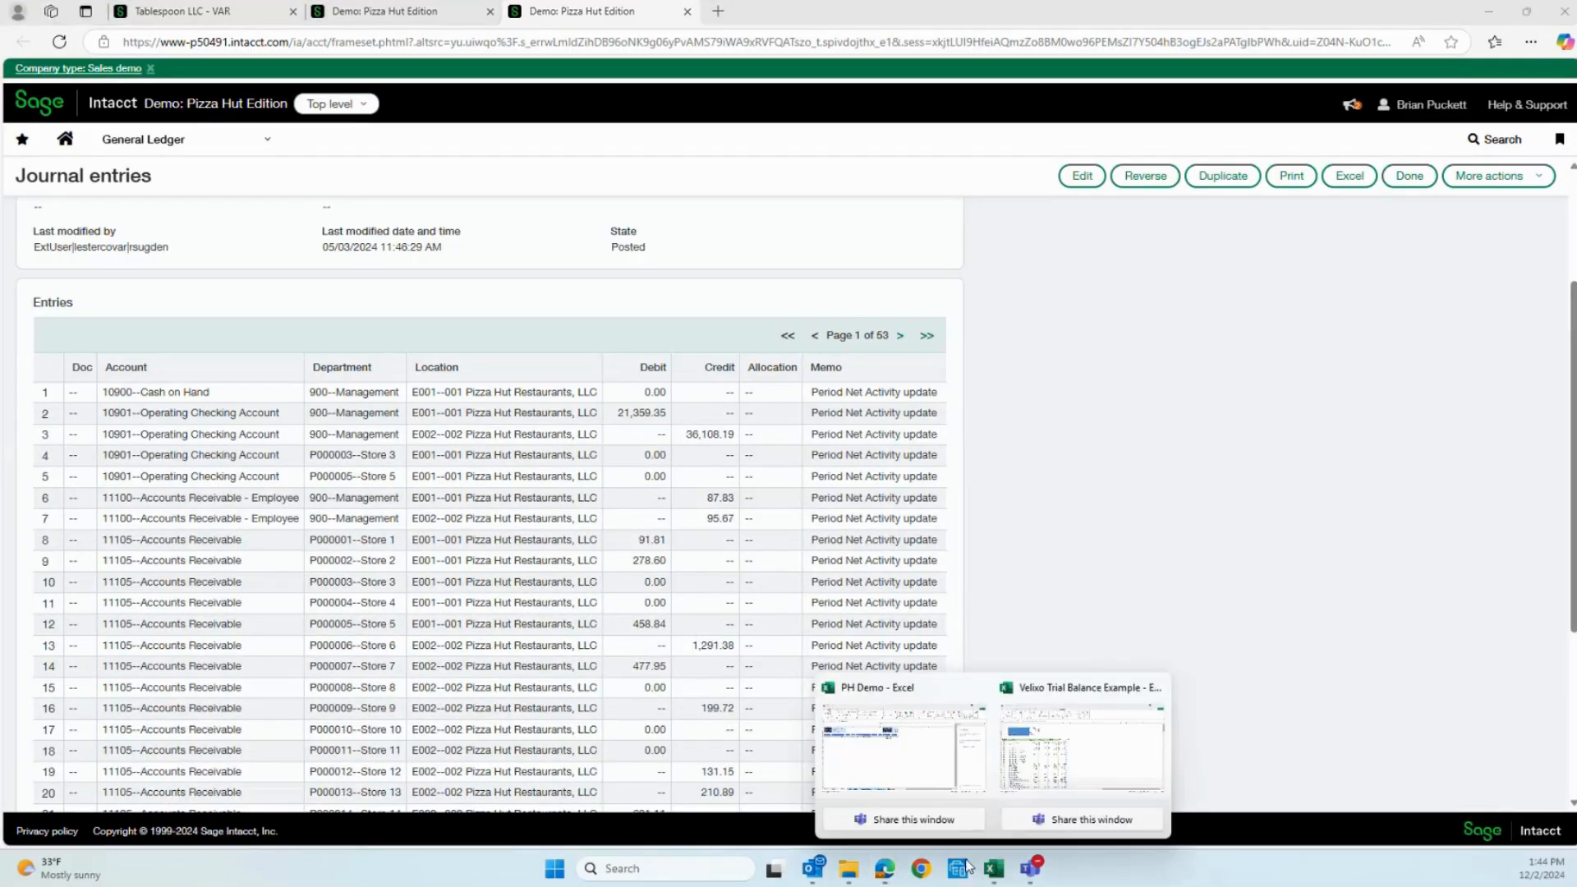
click(894, 752)
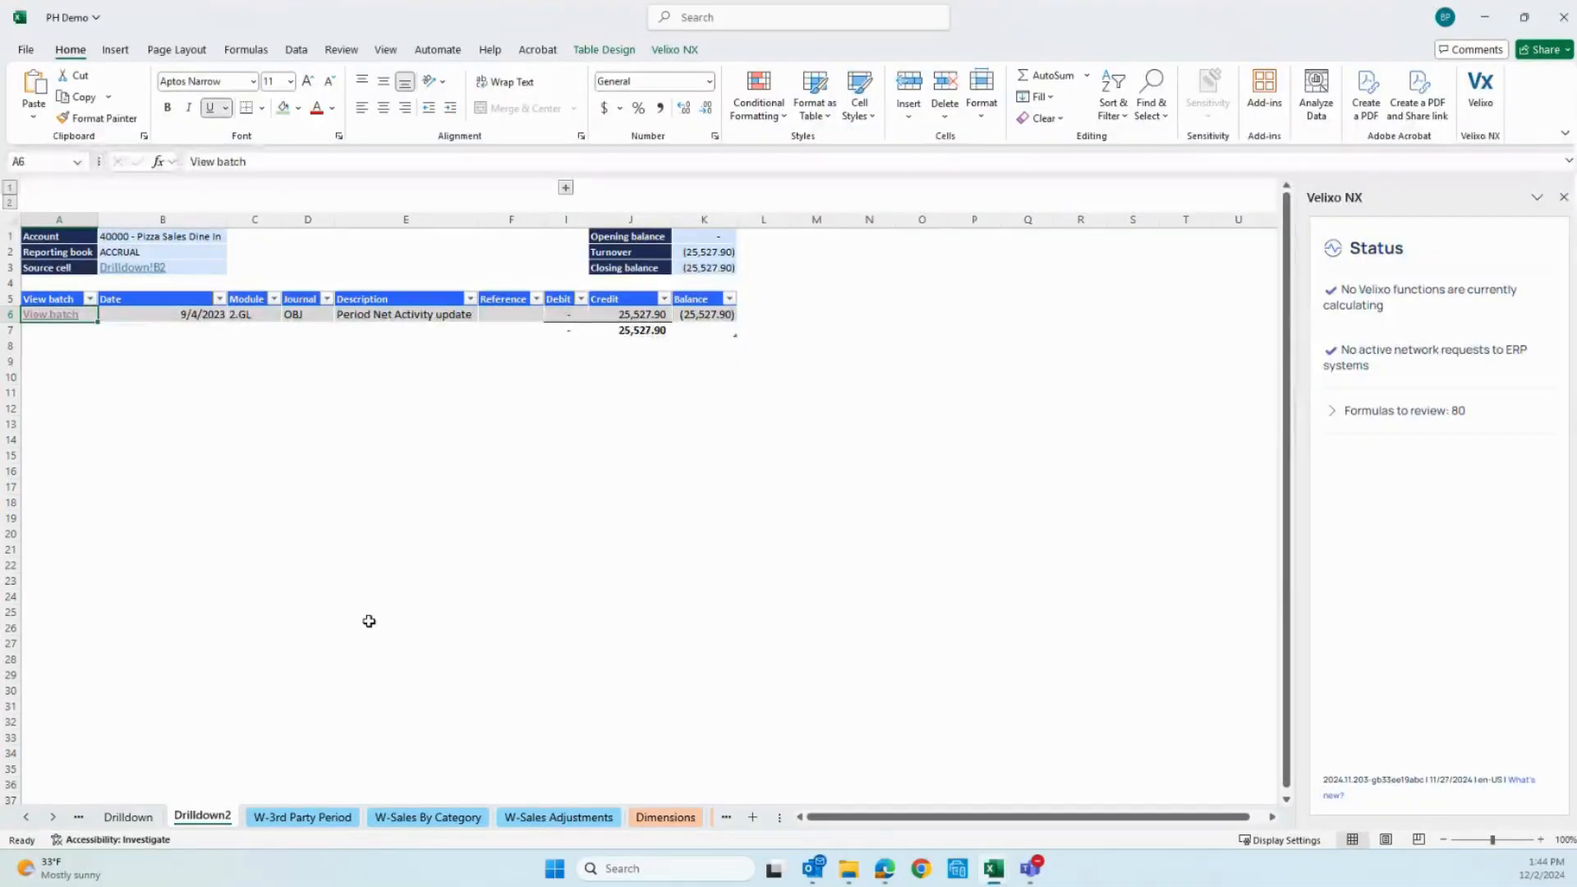
Step: Return to the Store Dashboard sheet and close the Velixo NX status pane
click(27, 816)
click(26, 816)
click(248, 817)
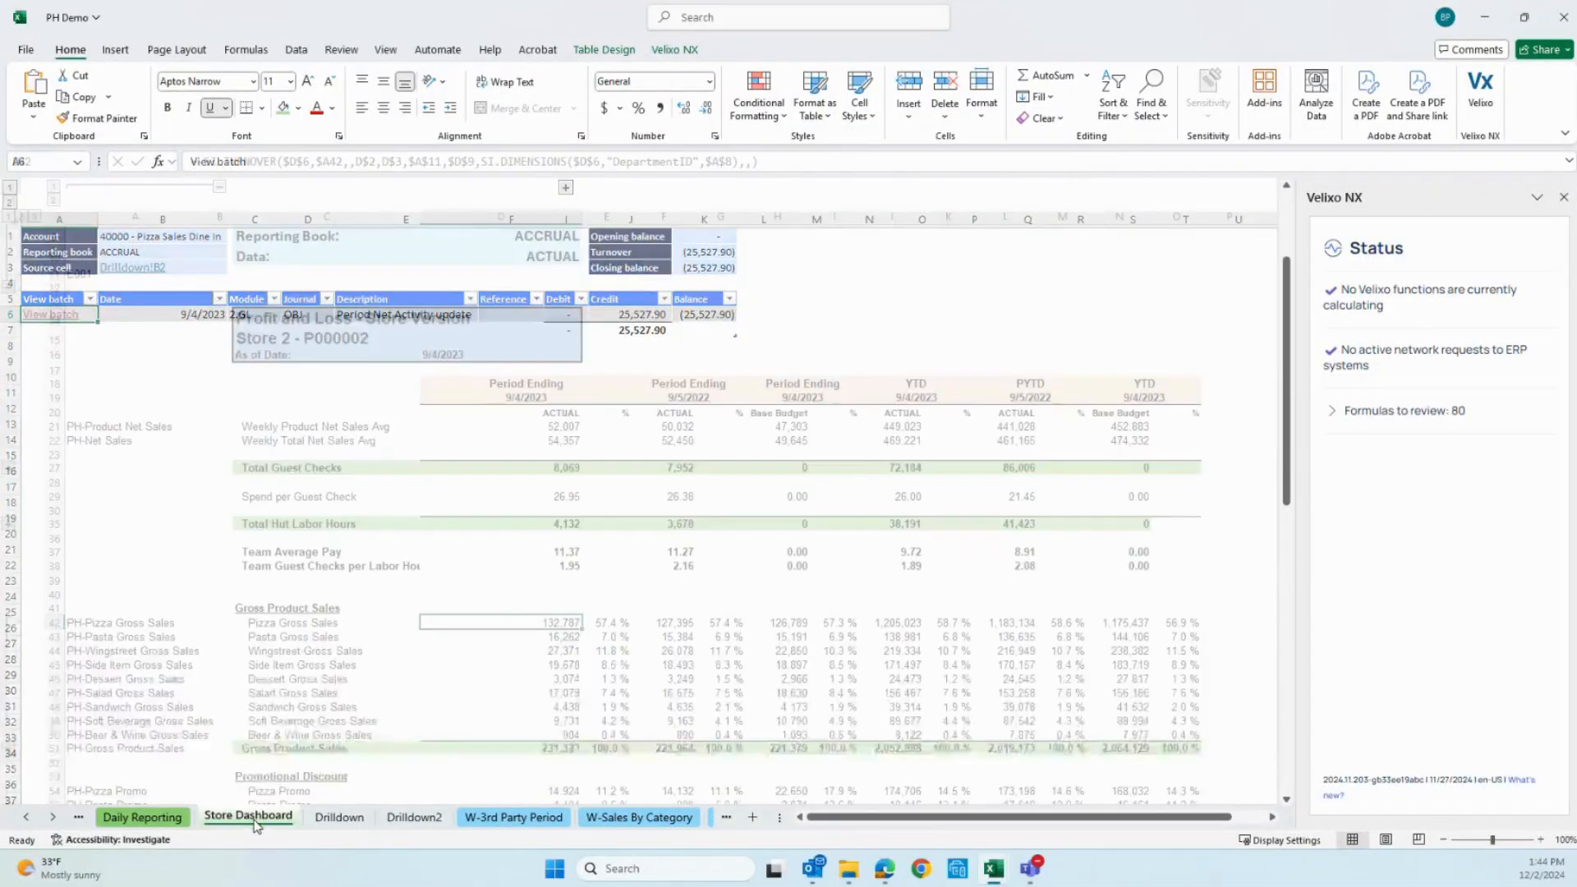
click(1564, 197)
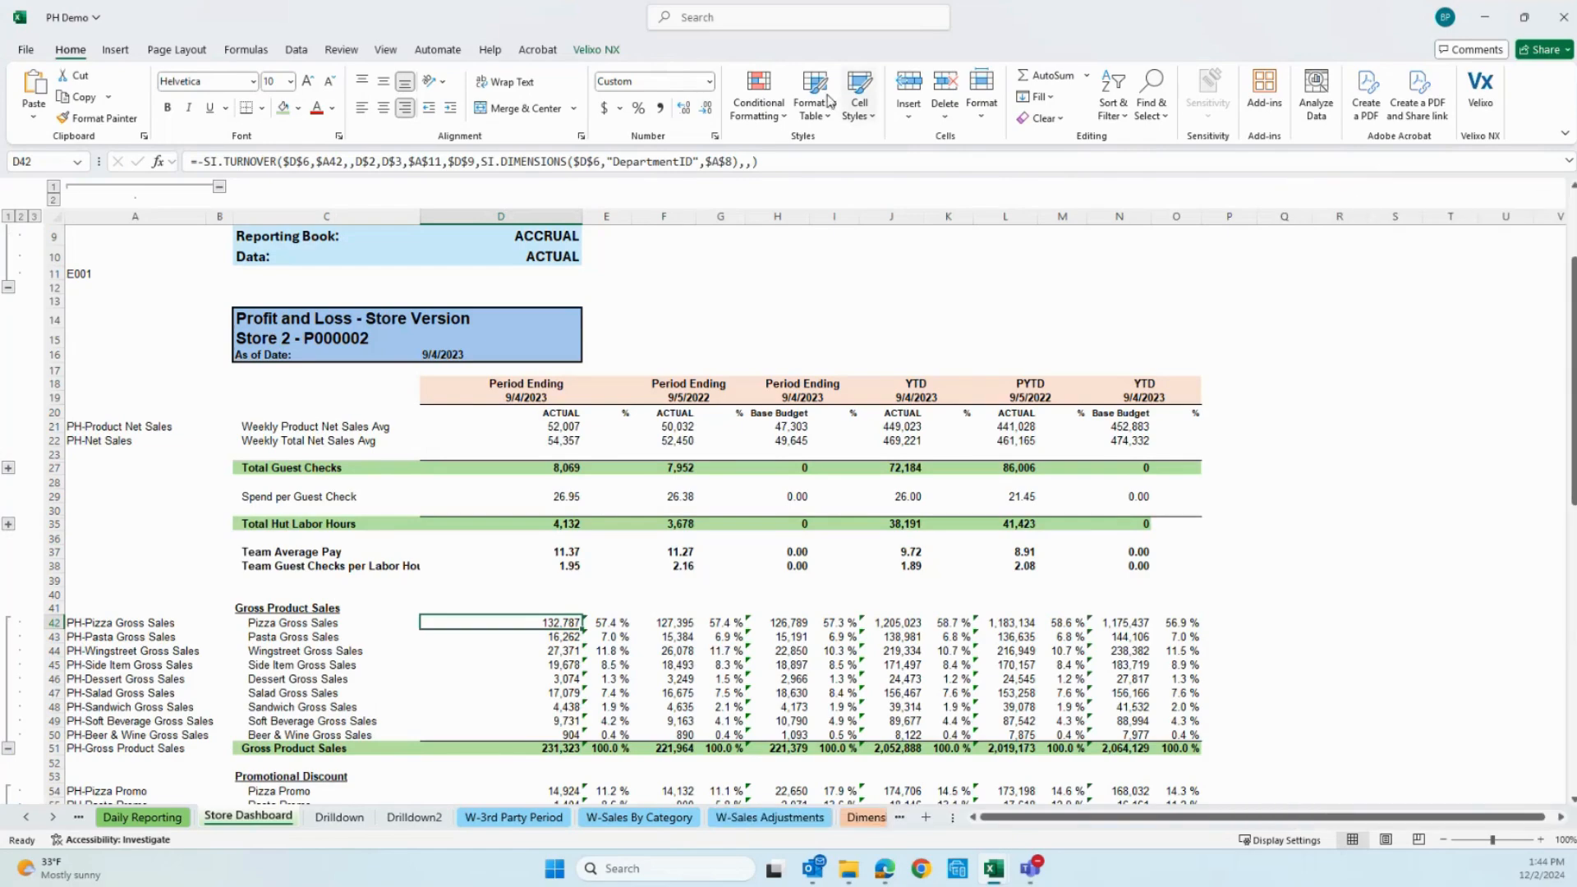
Step: Review the Velixo NX options for hiding zero rows, hiding zero columns and unhiding all, without applying any
click(596, 49)
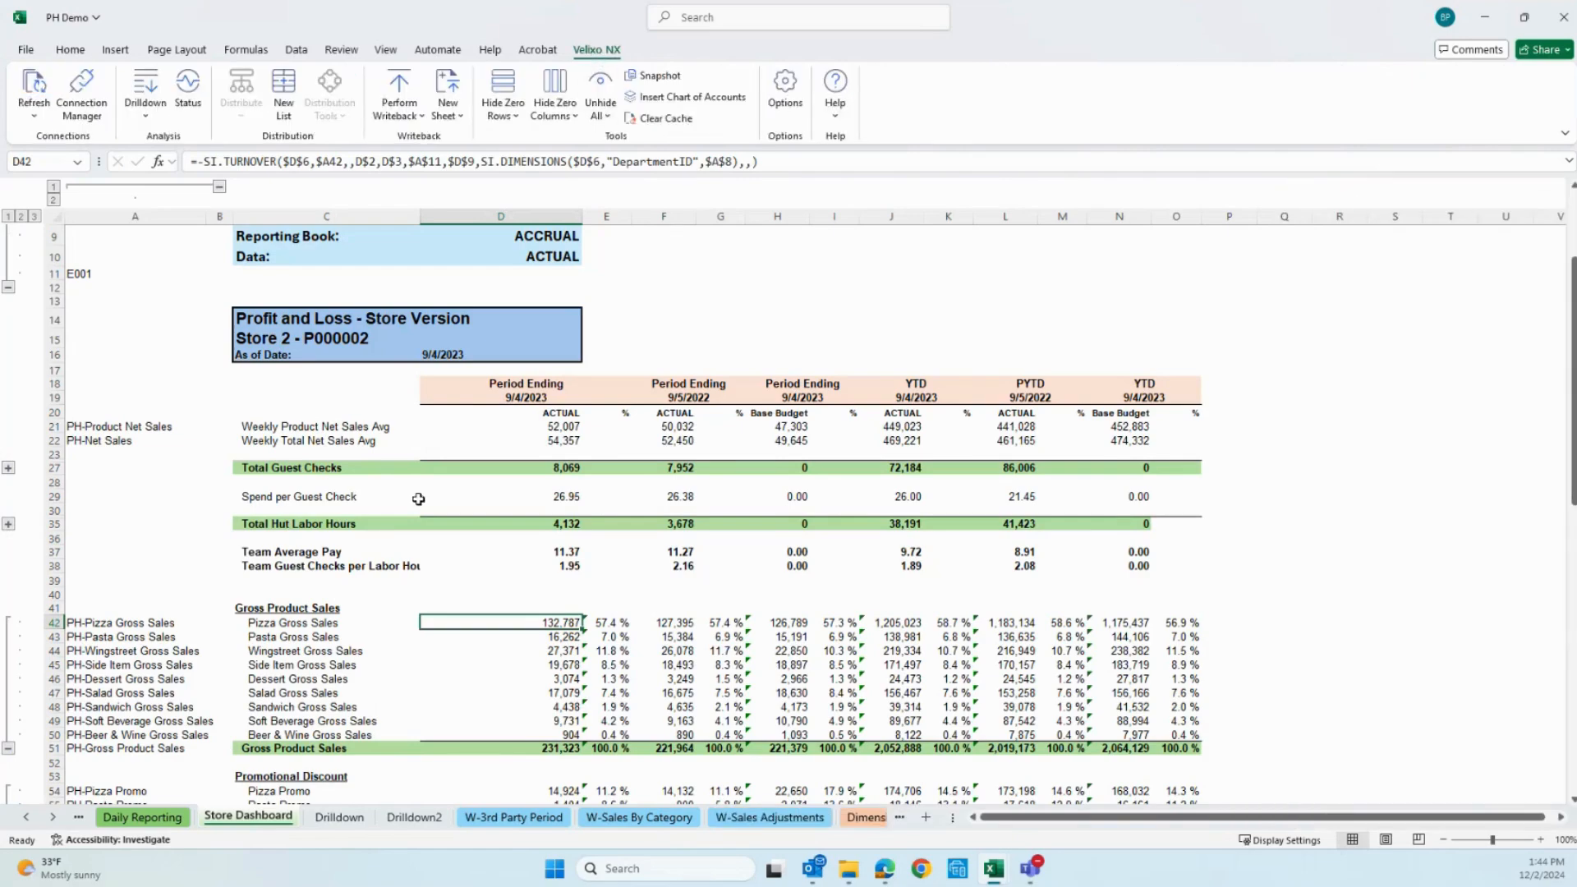
click(503, 103)
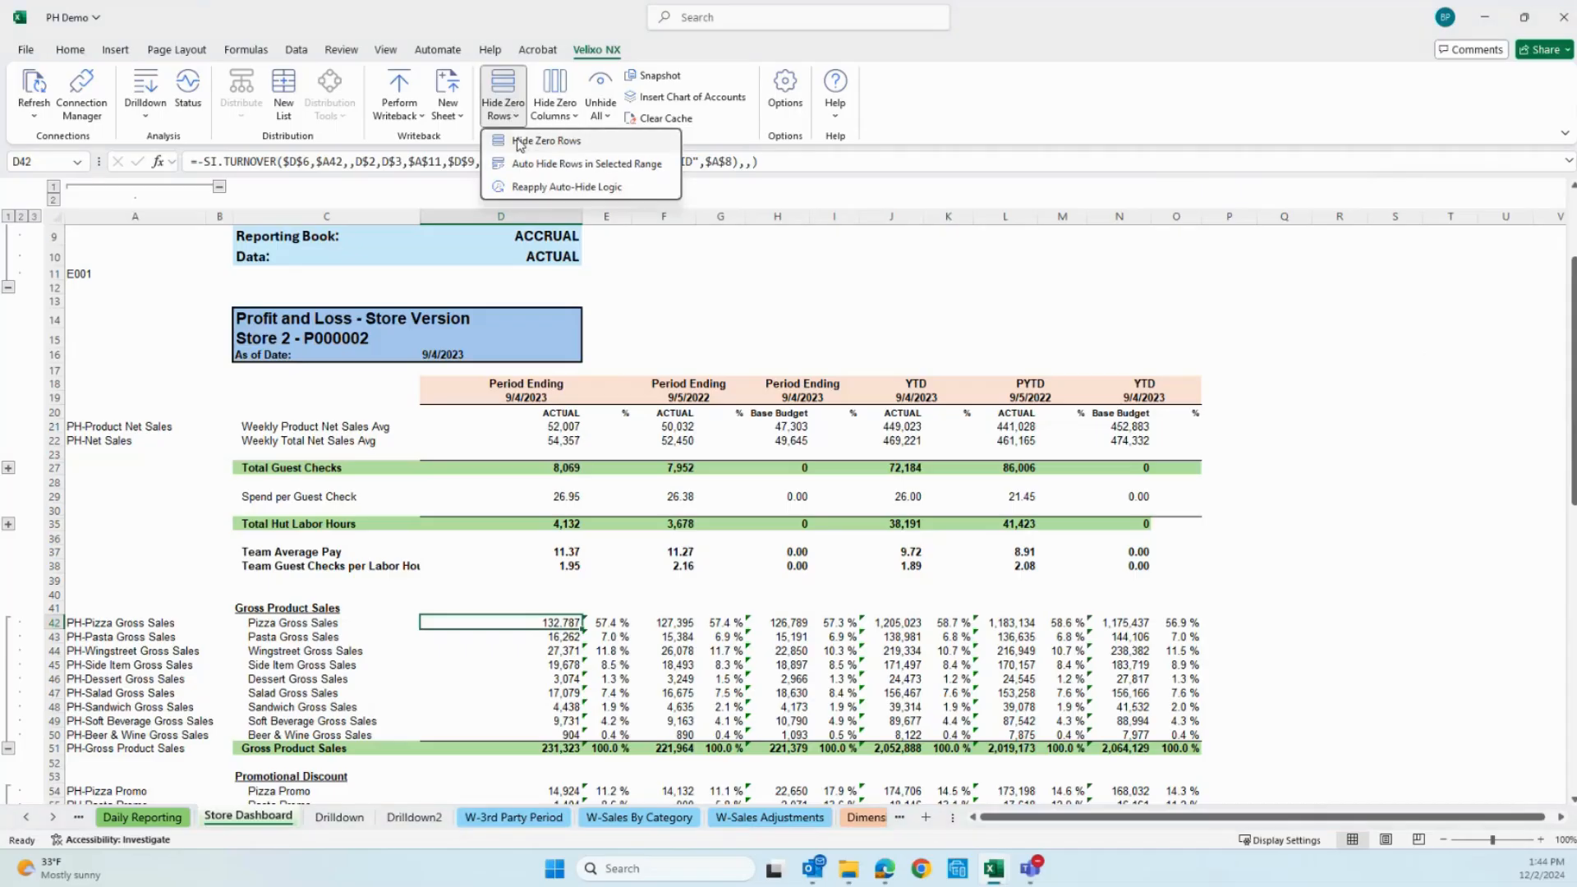
click(555, 103)
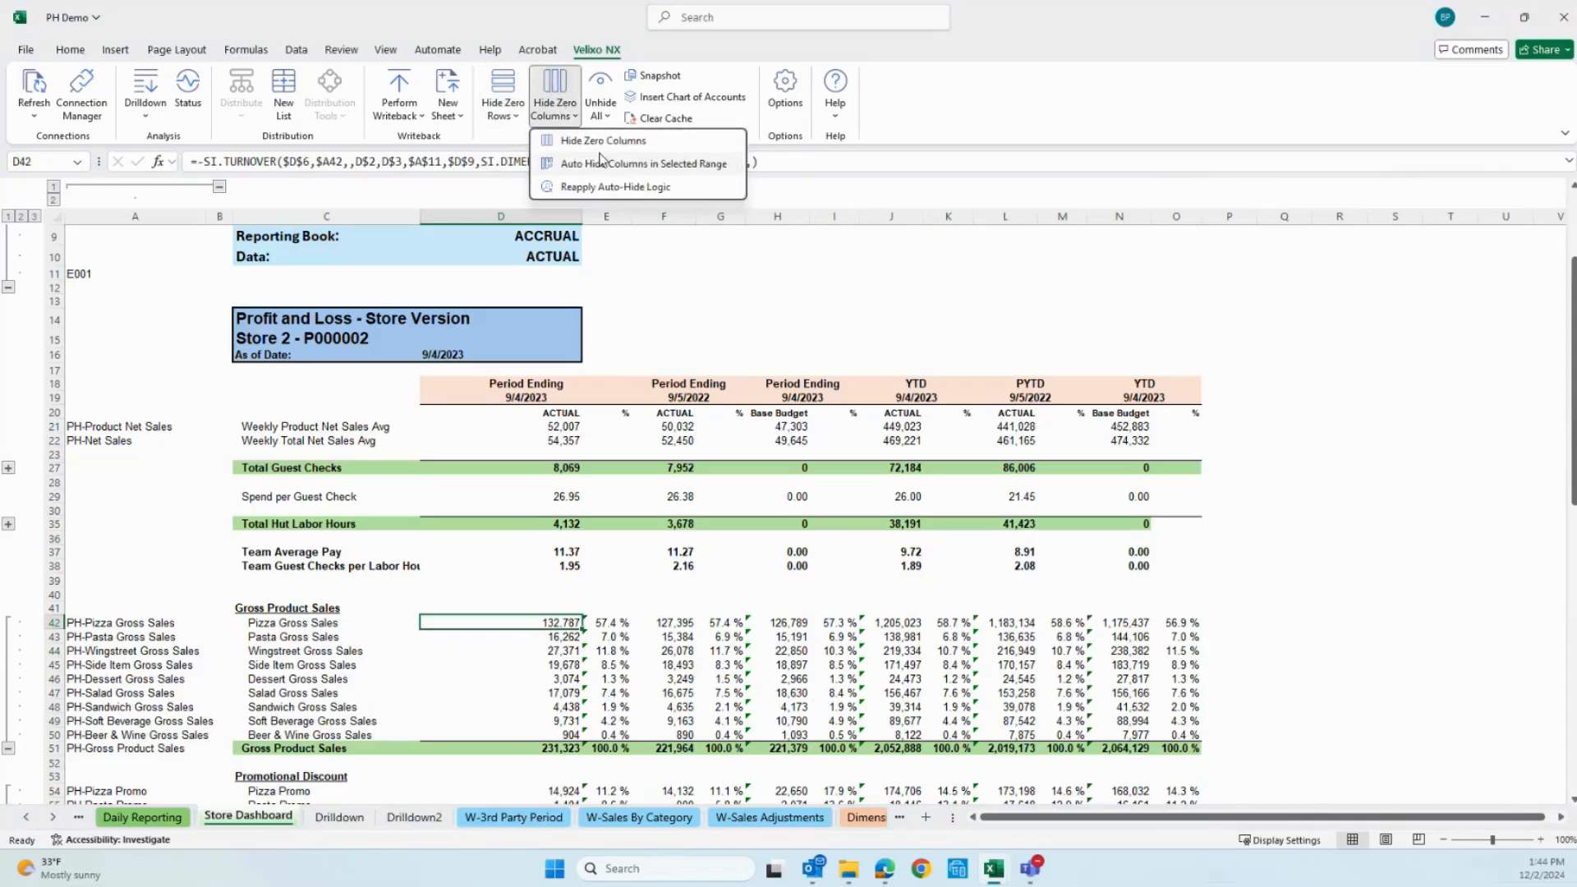
click(602, 107)
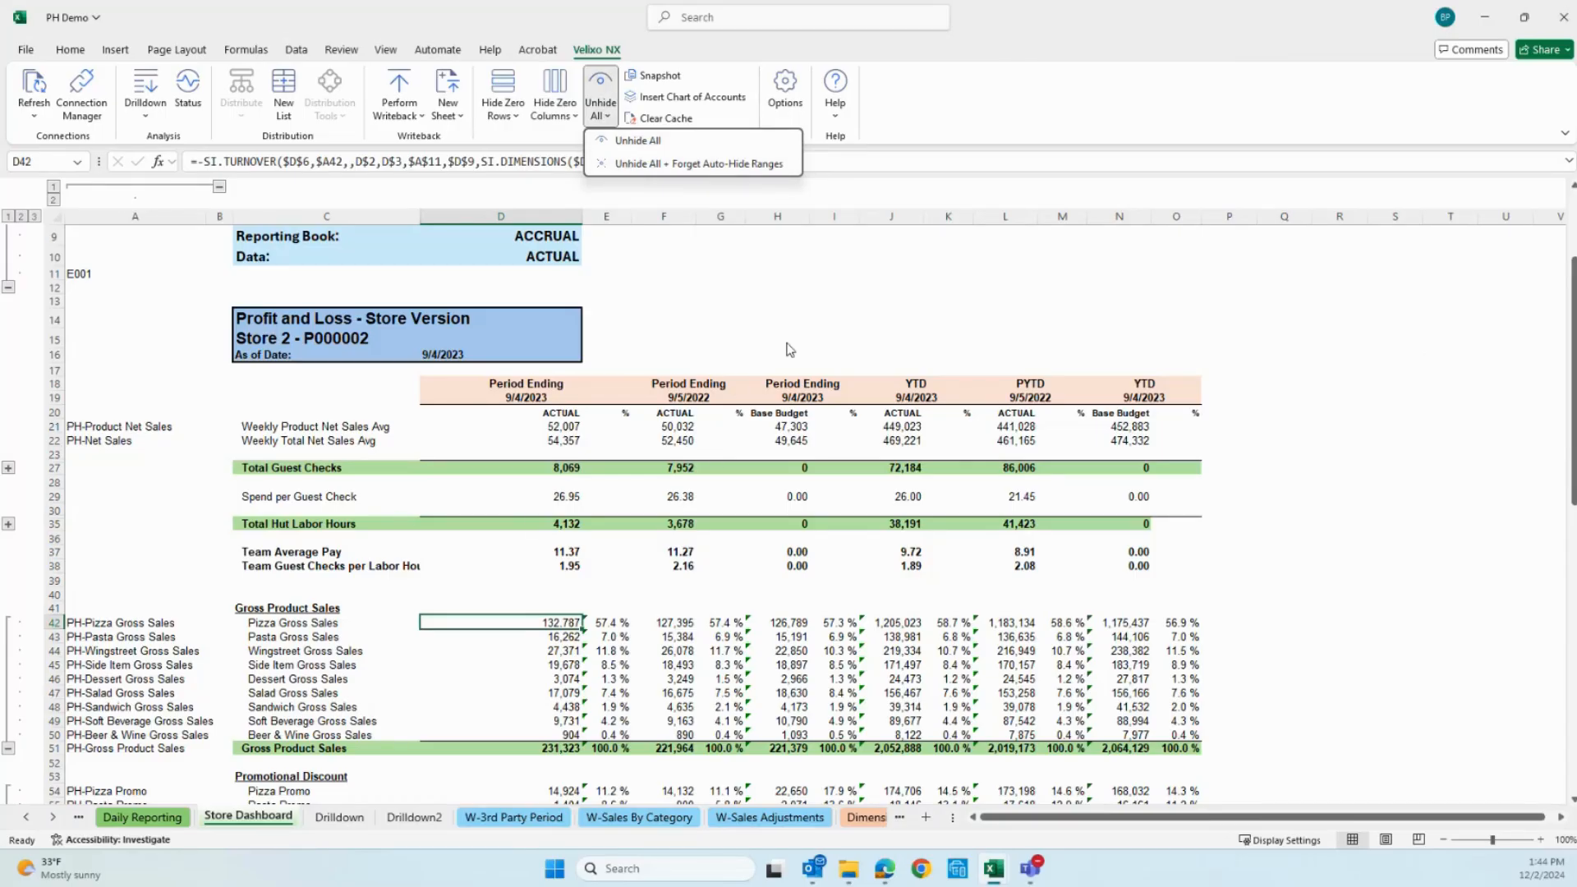
click(612, 659)
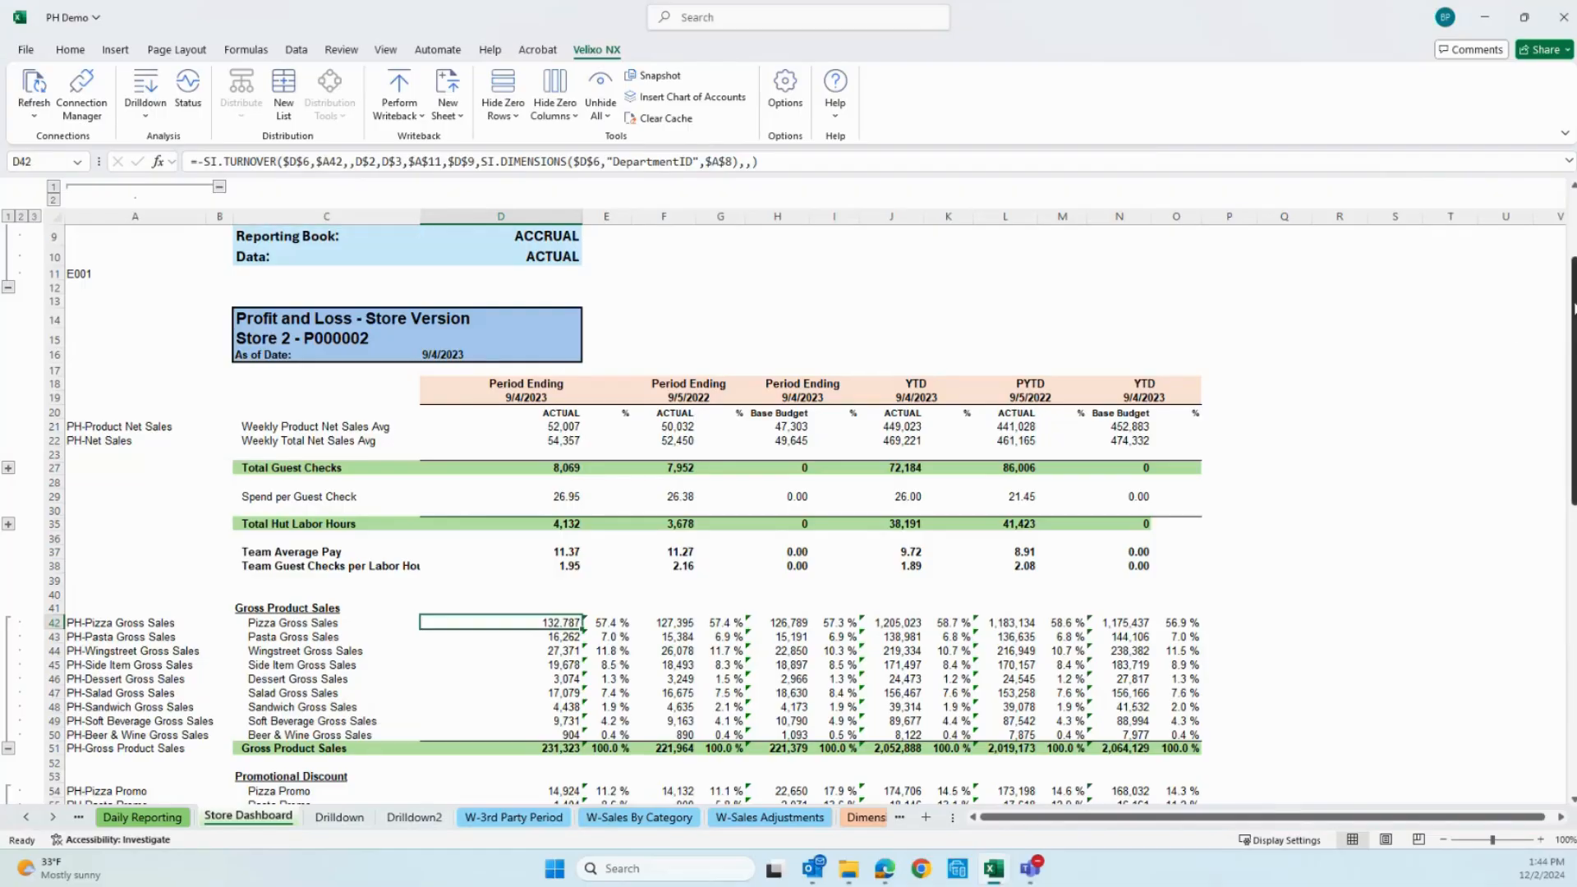
Step: Collapse the grouped helper column A and the grouped date rows 1 to 4 on the Store Dashboard
click(220, 187)
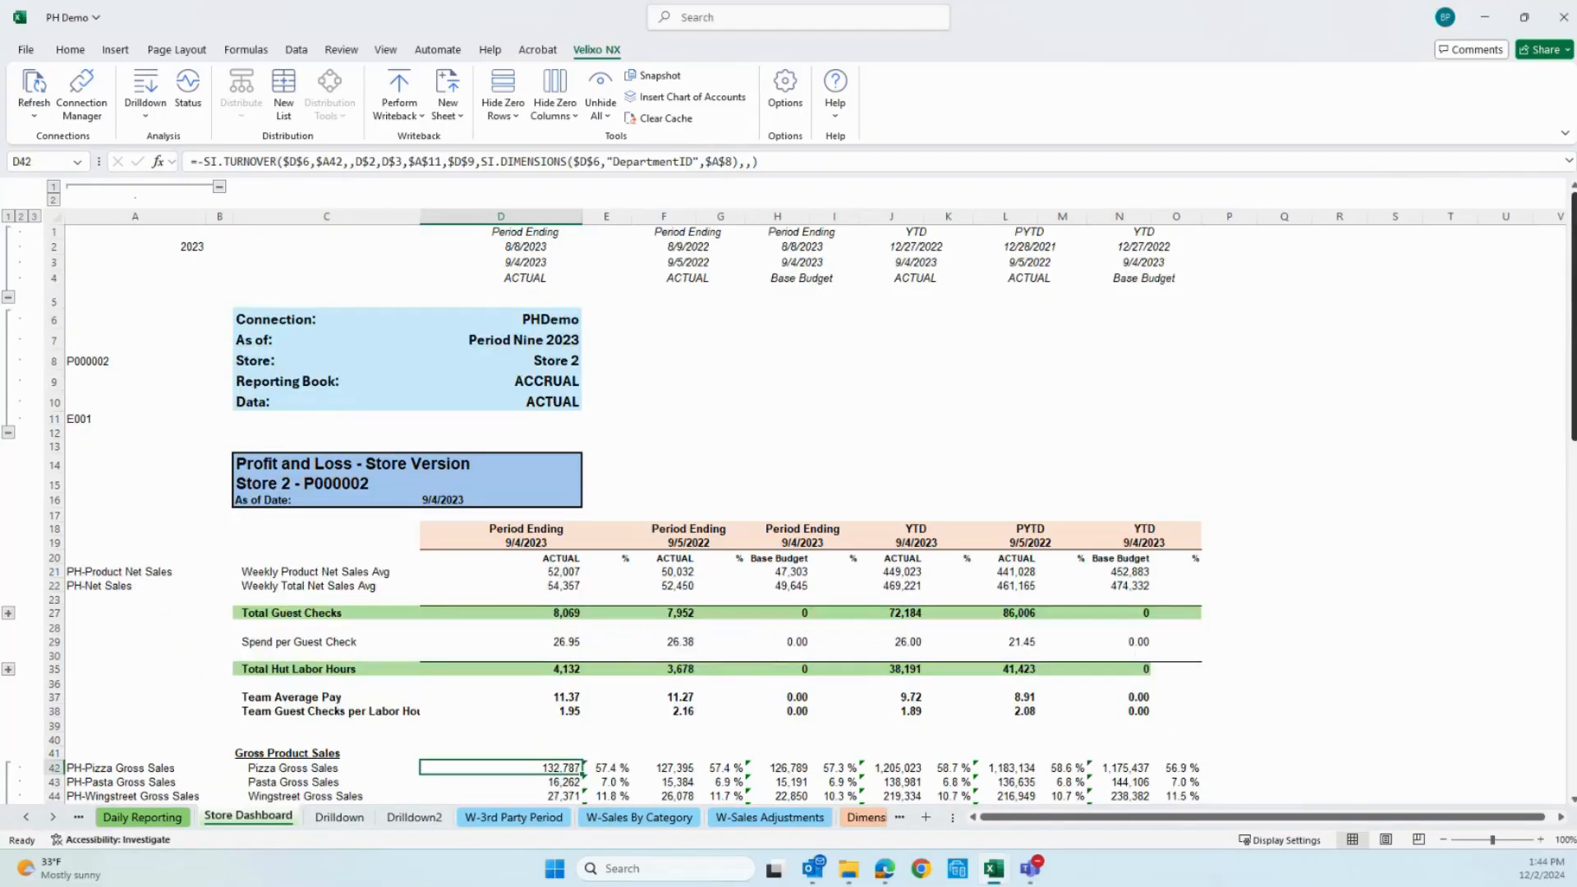
click(219, 187)
click(8, 297)
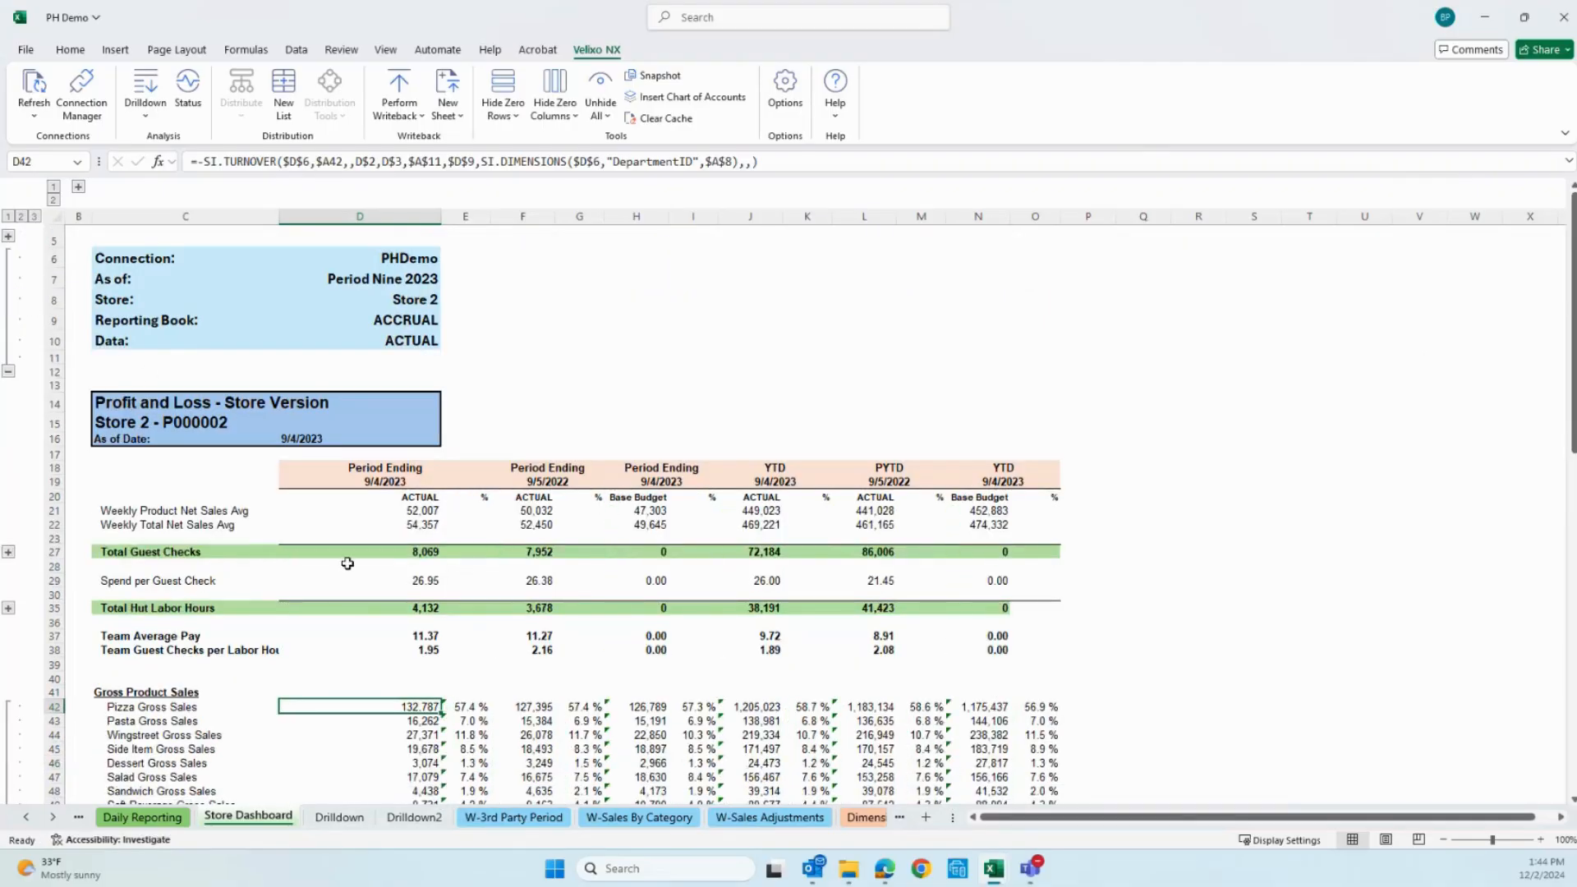
Step: Set the dashboard's As of period in D7 to Period Eight 2023
click(401, 279)
click(448, 282)
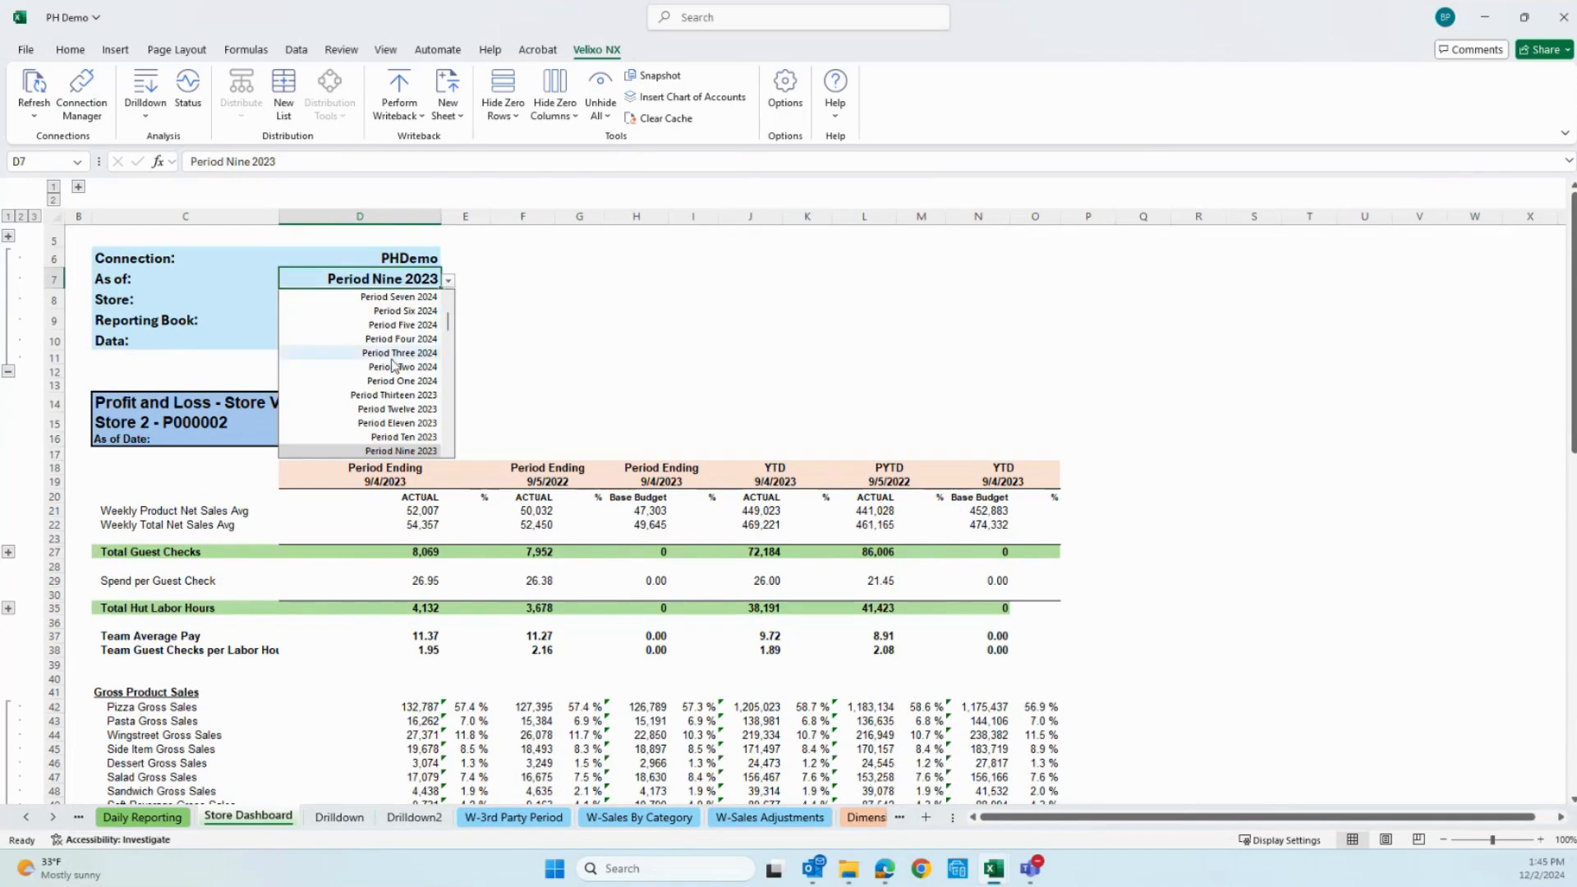
click(449, 453)
click(403, 437)
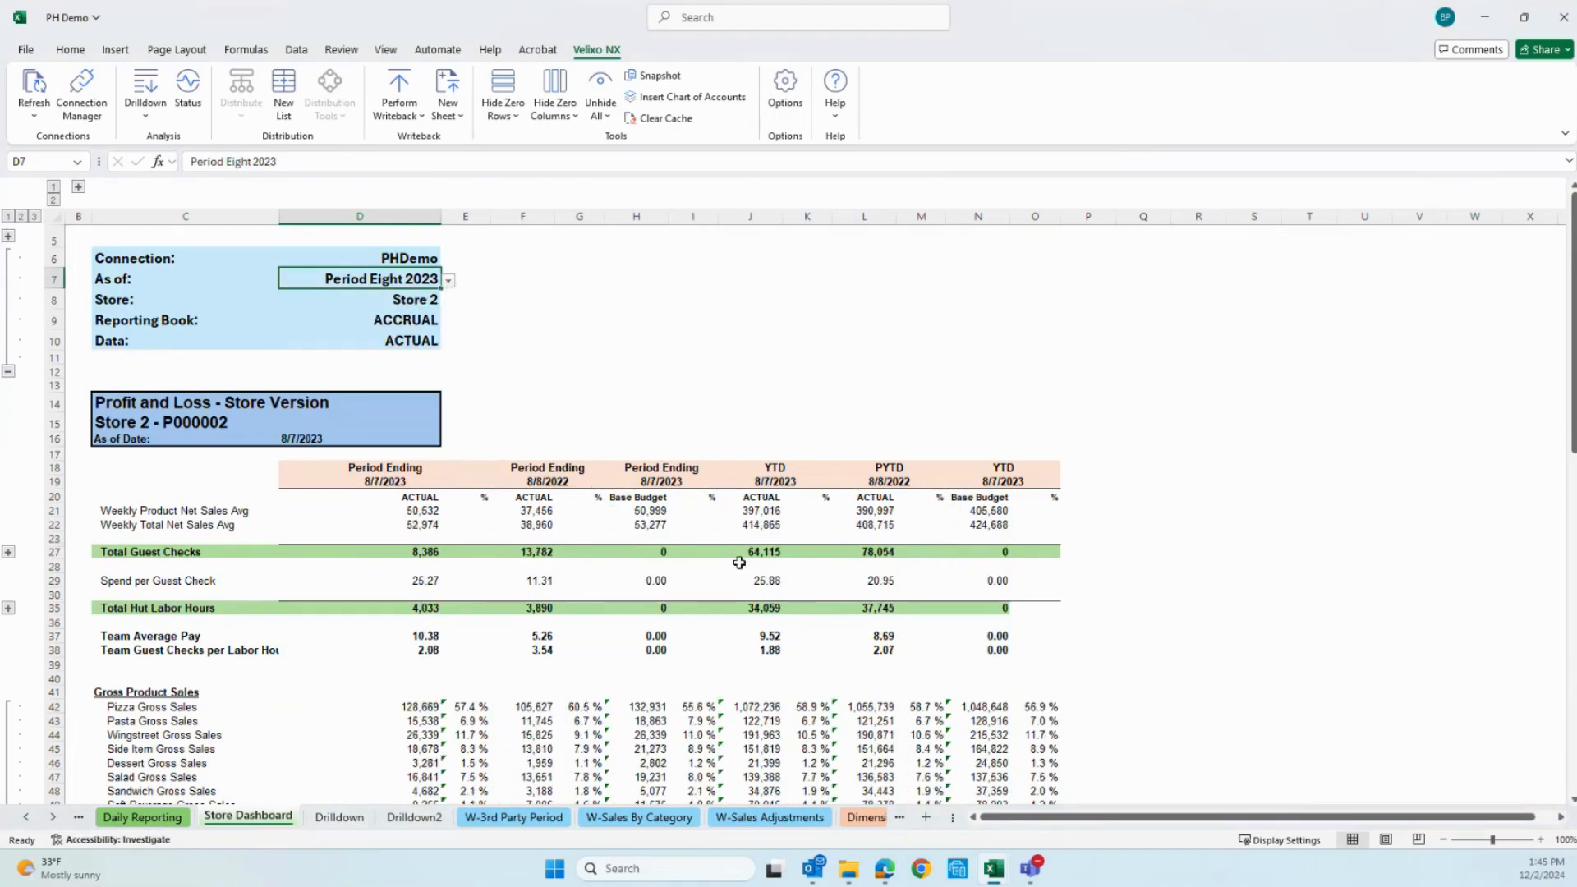
Step: Expand rows 1 to 4 and inspect the Base Budget reference in H4 and the SI.BUDGETTURNOVER formula in H21, leaving both unchanged
click(8, 237)
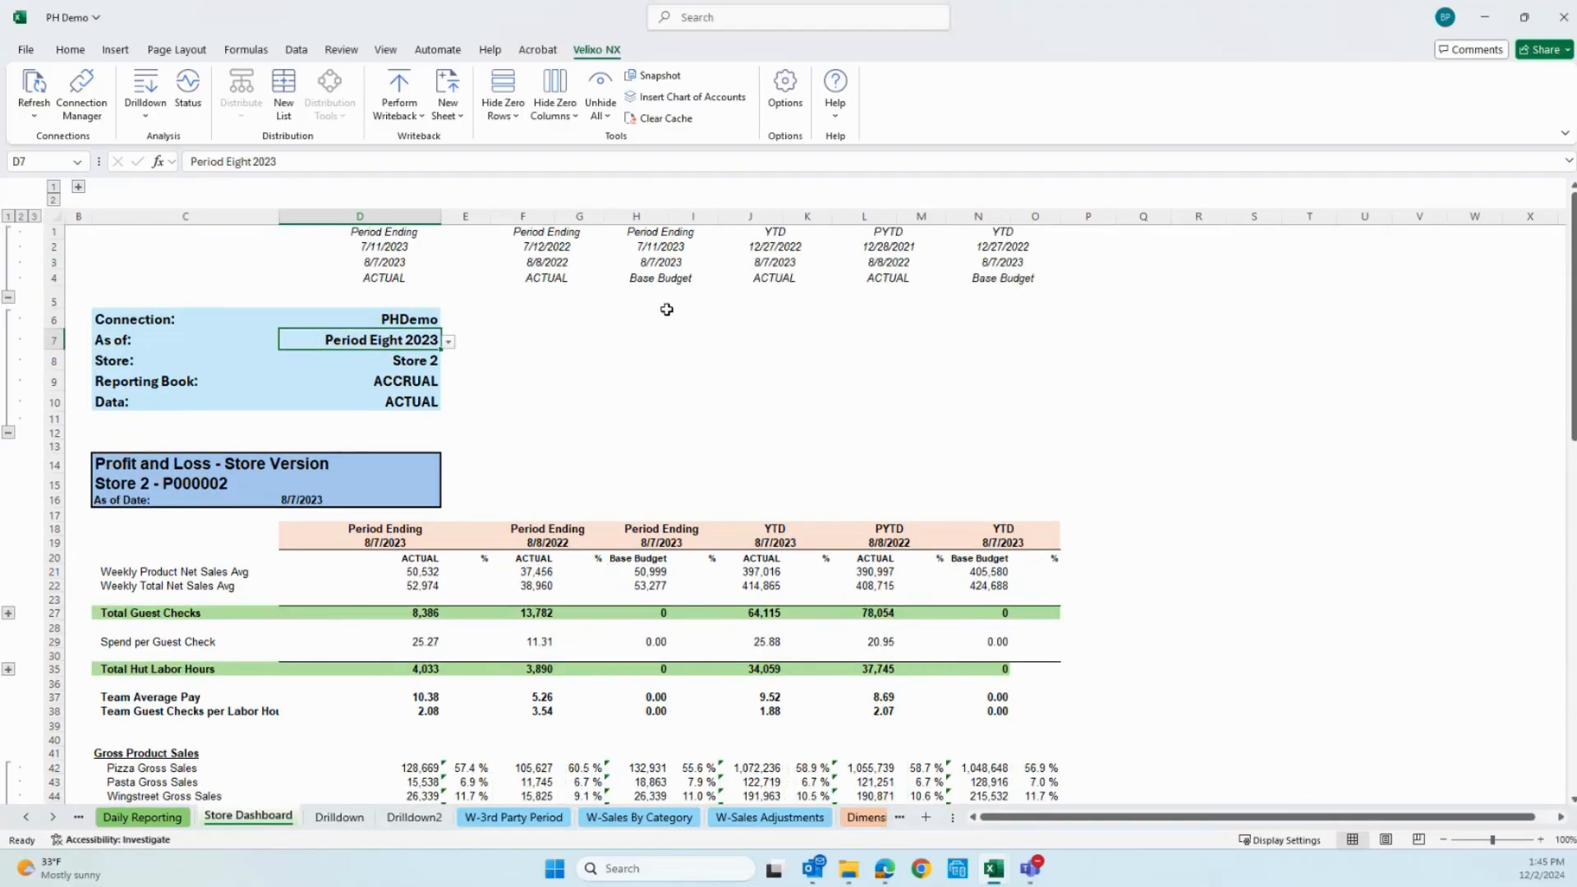
click(654, 280)
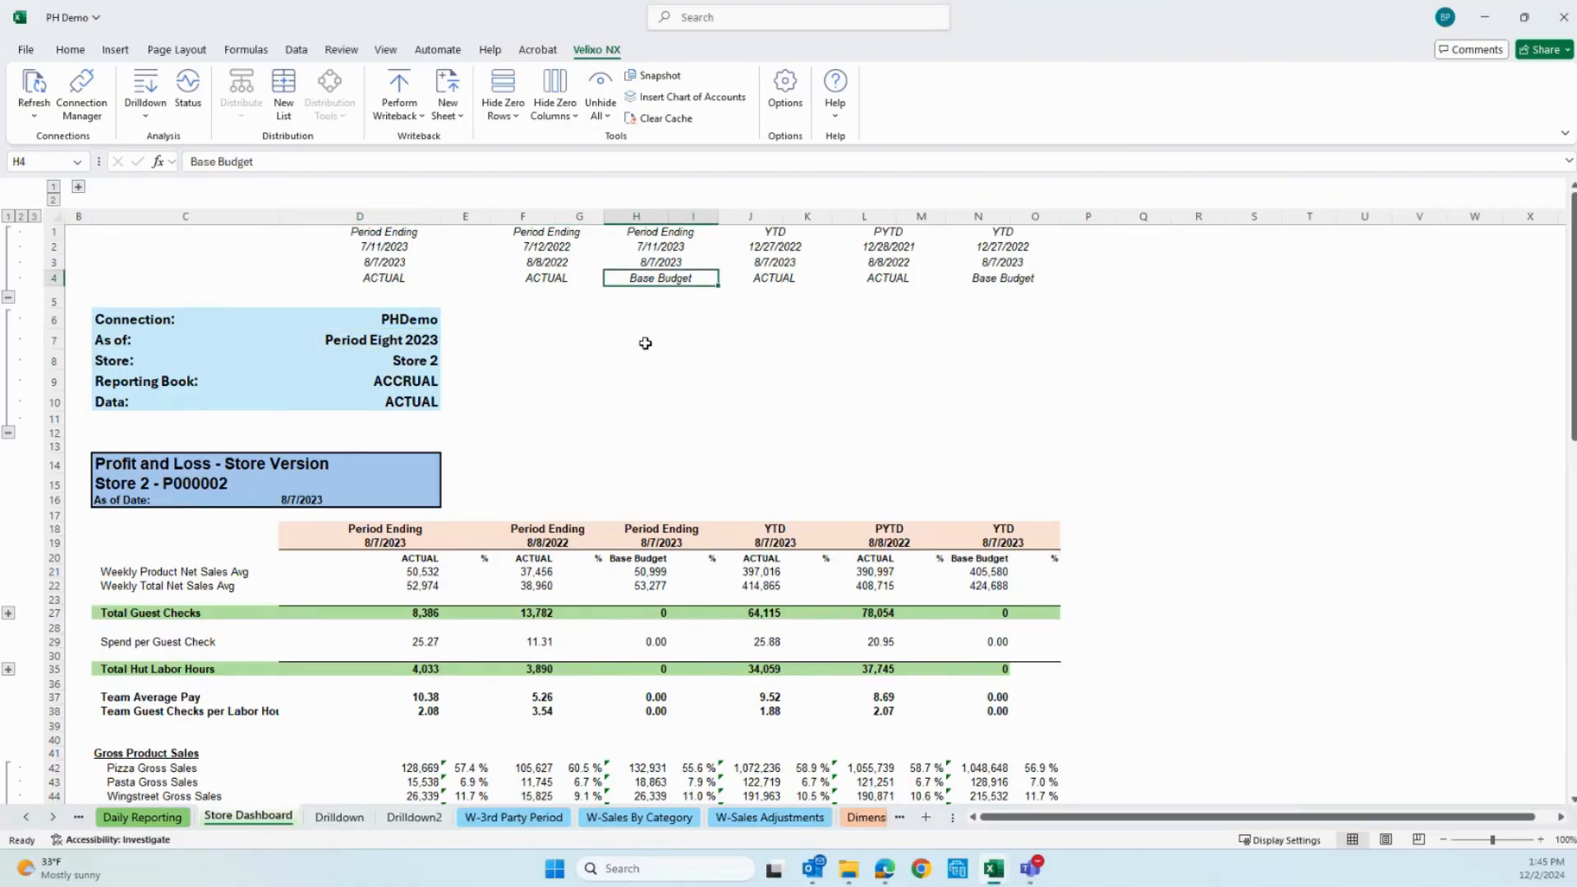
click(640, 572)
click(561, 164)
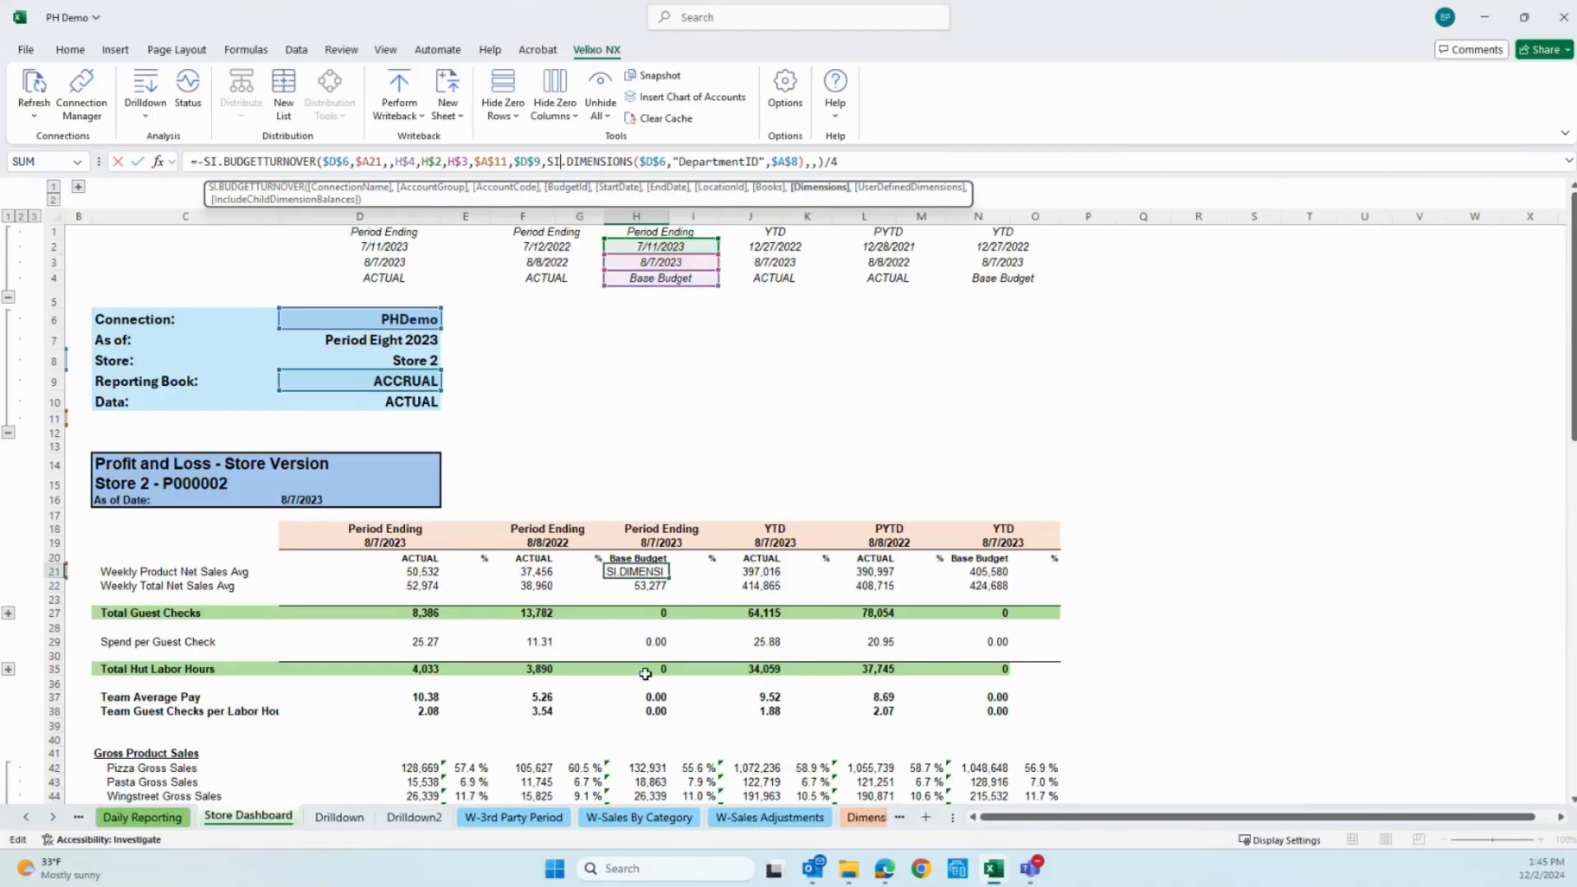
key(Escape)
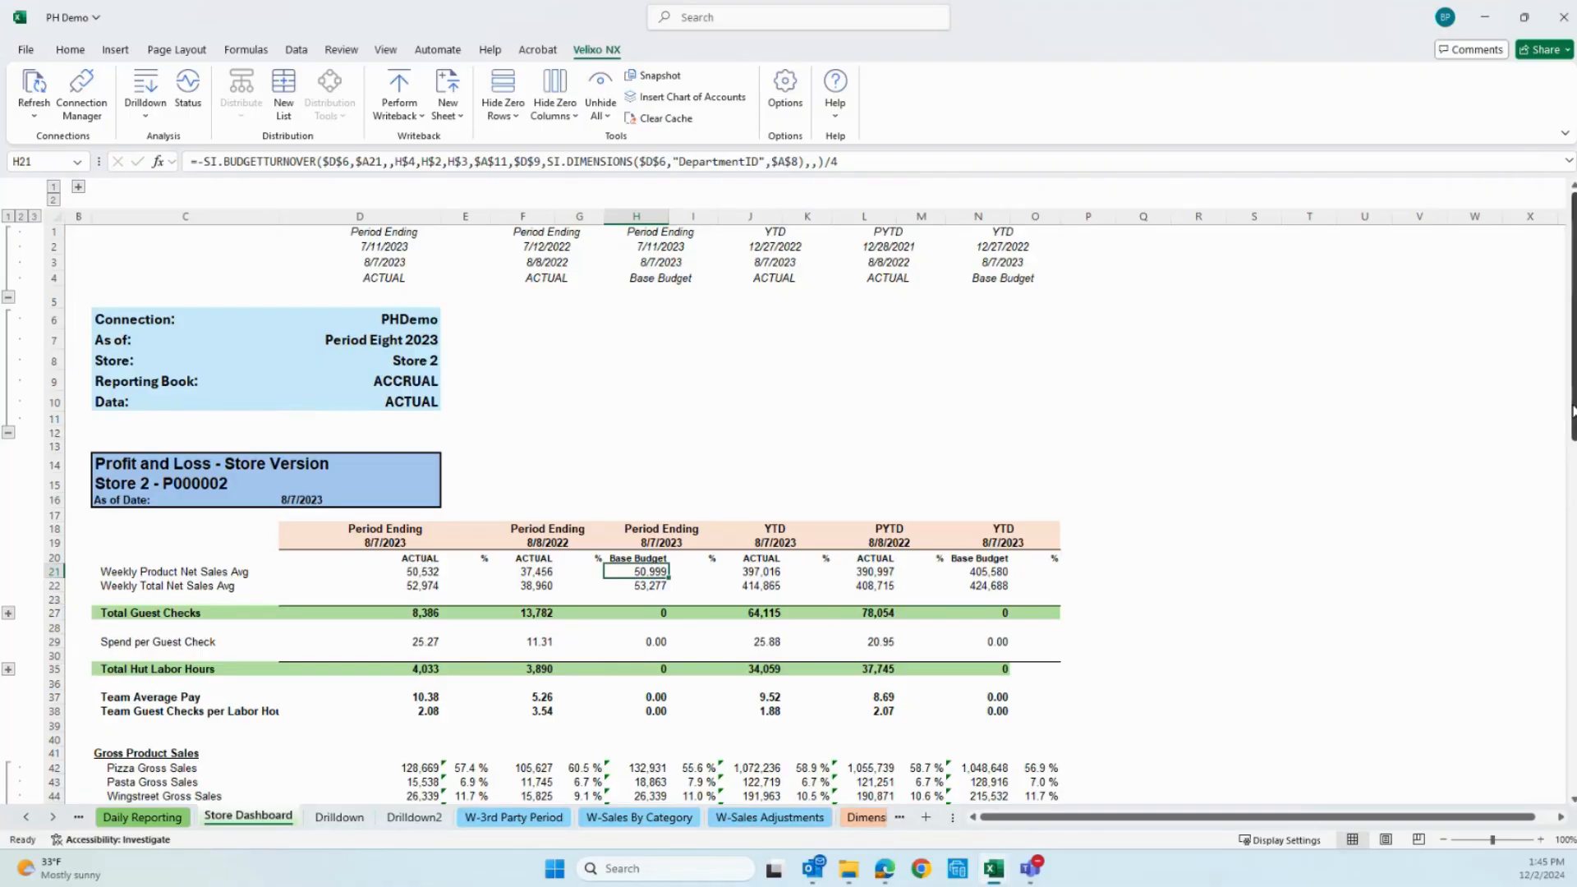
drag(1573, 419, 1572, 453)
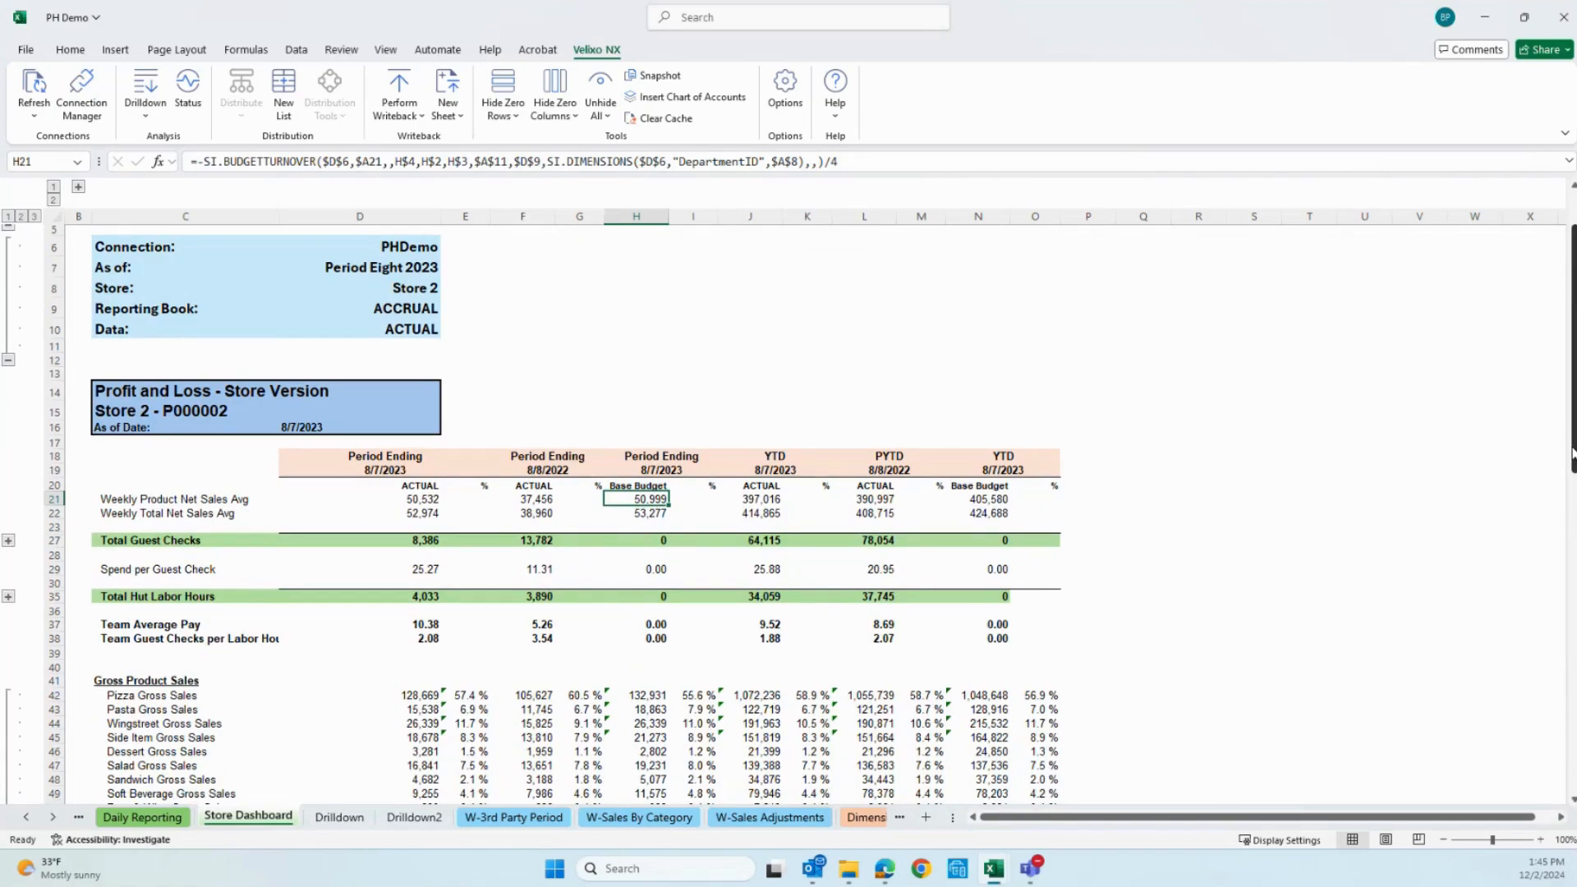
drag(1572, 454, 1570, 390)
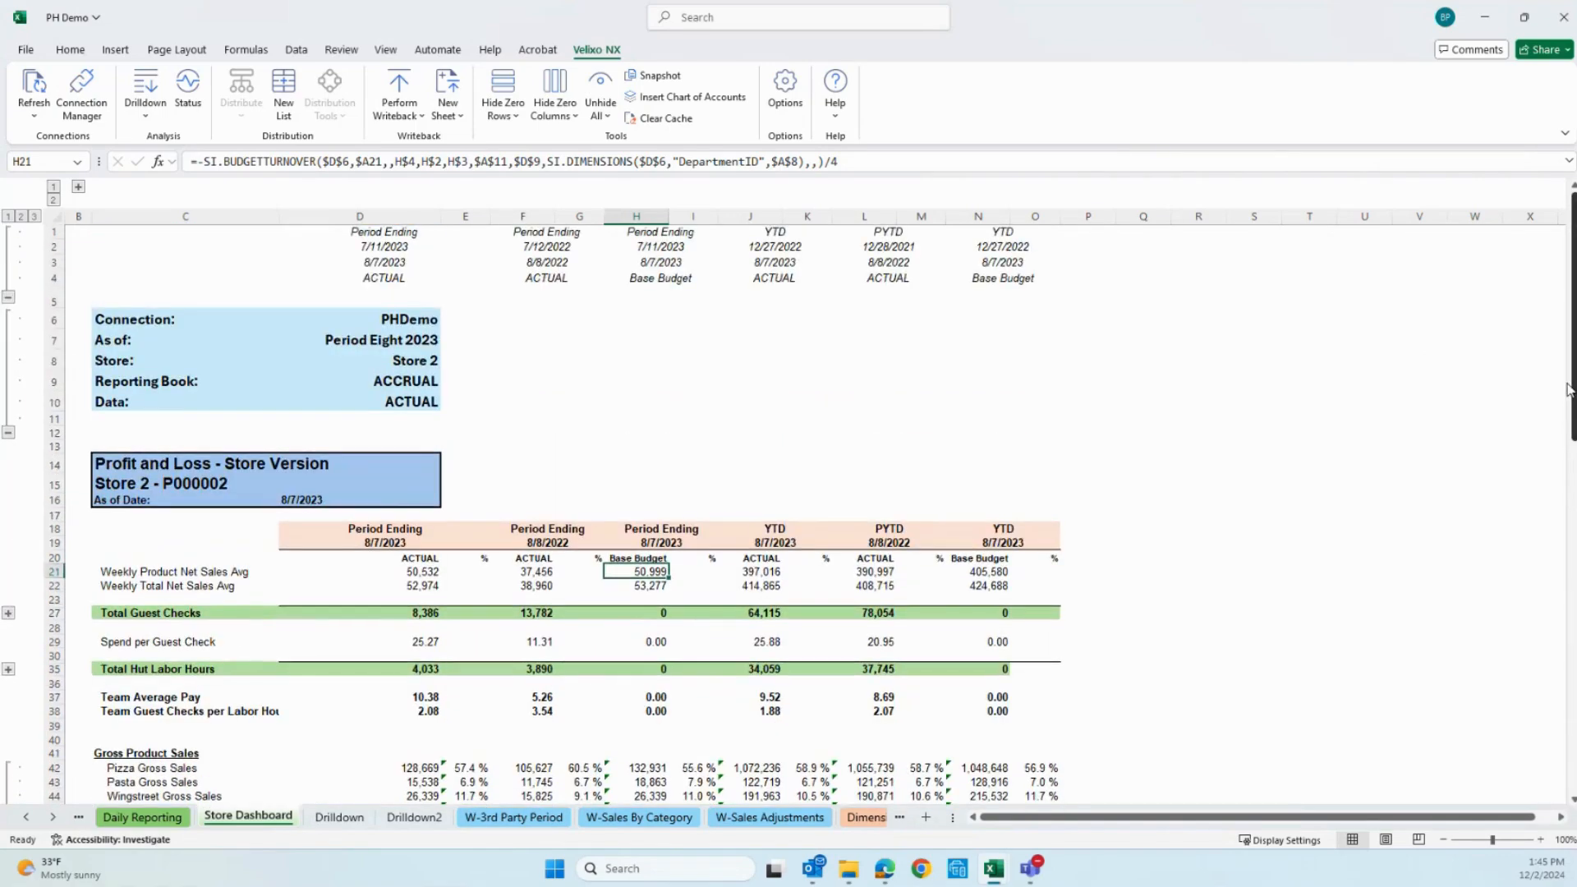